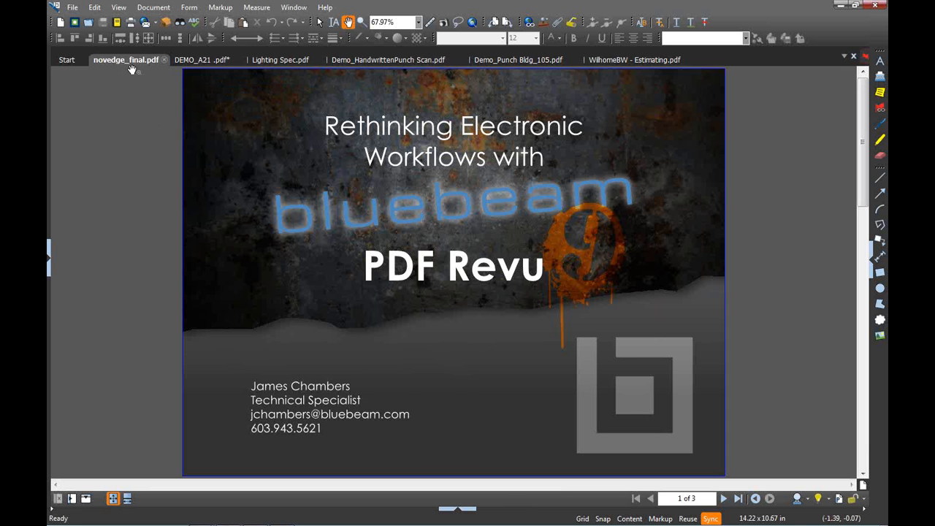
Bring the DEMO_A21 floor plan to the front and glance at the open-documents list
click(204, 62)
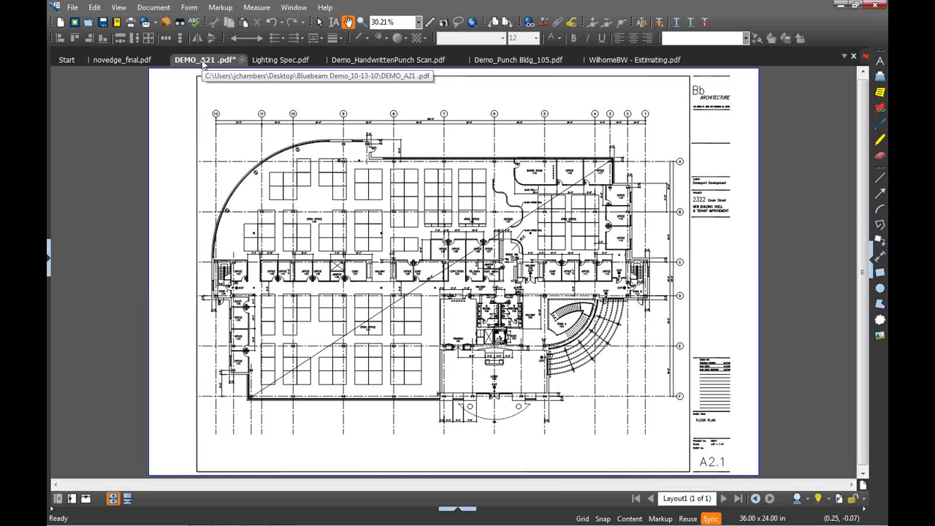
click(844, 56)
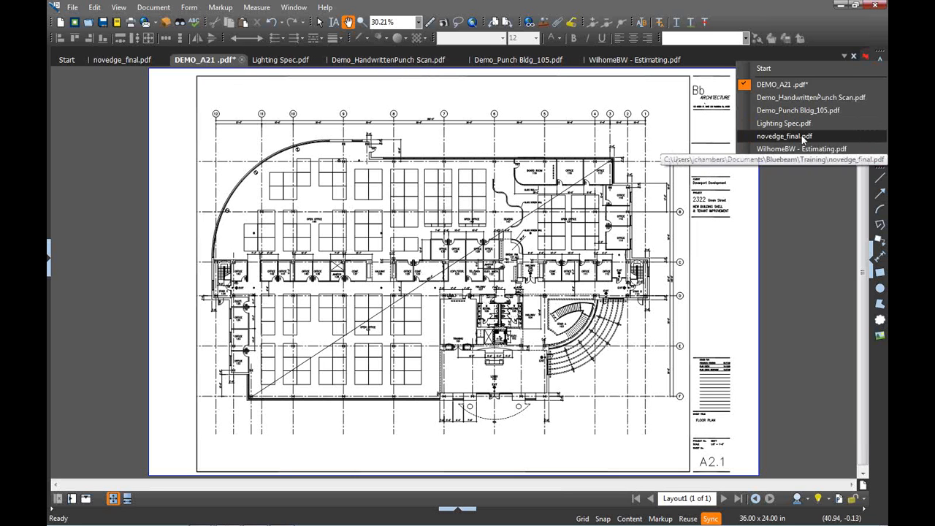
click(786, 85)
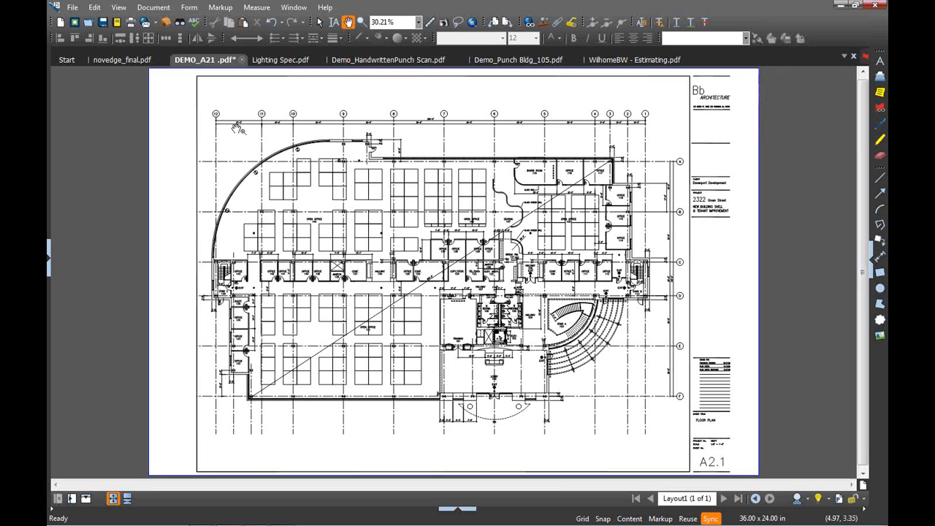
right_click(765, 27)
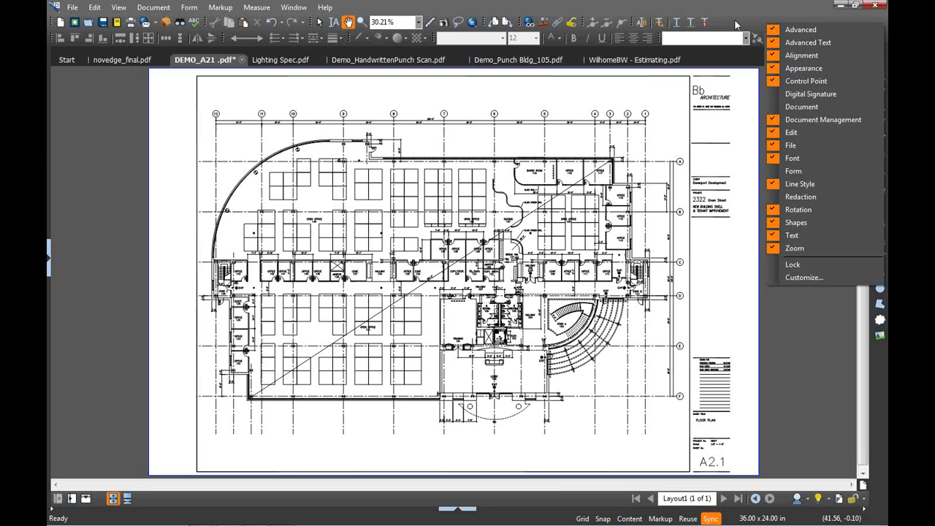
click(812, 278)
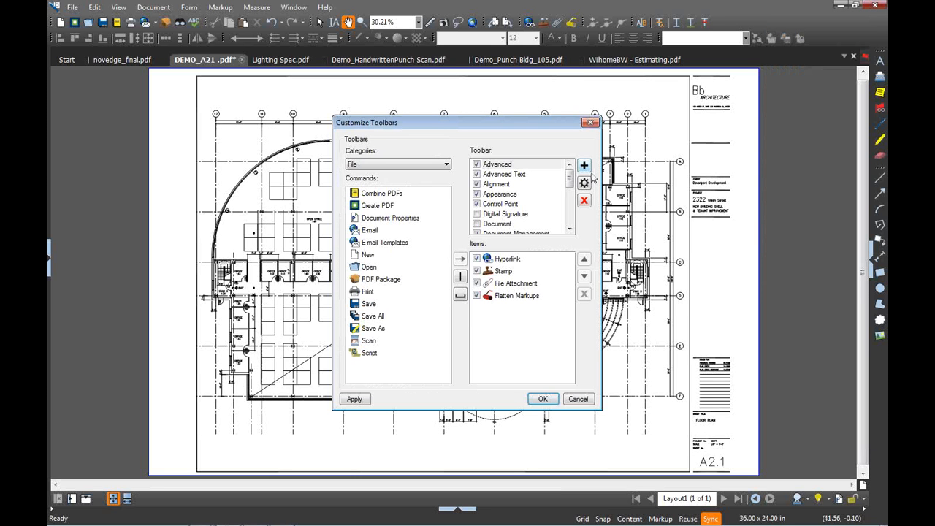
click(591, 122)
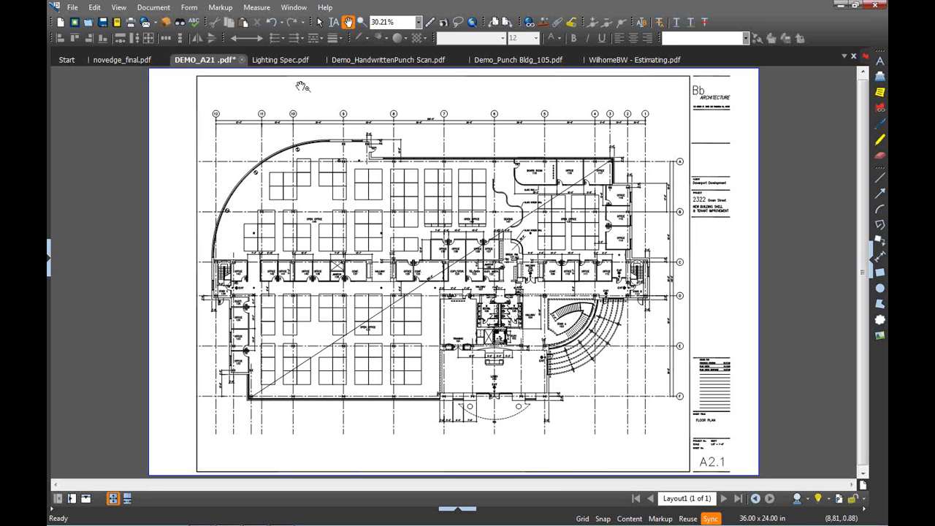
click(281, 59)
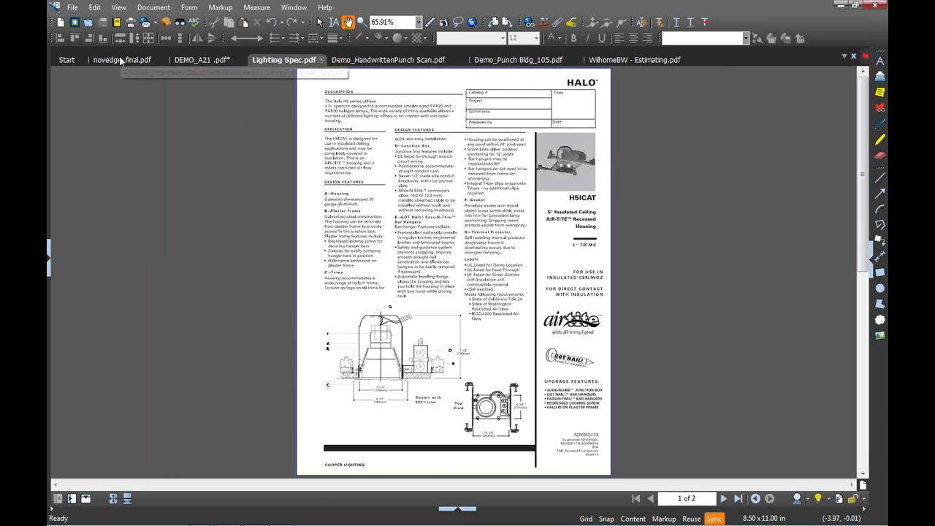
click(183, 61)
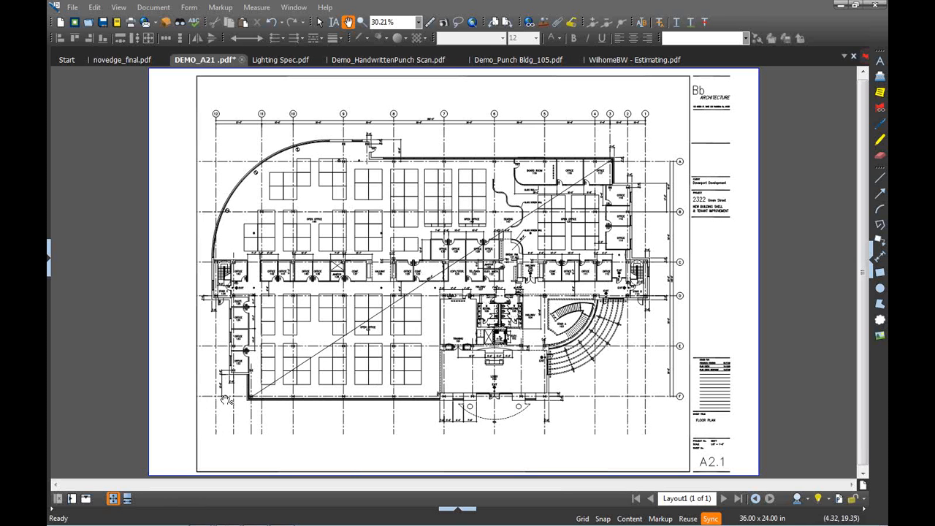
Split the workspace side by side, then split the right pane into two stacked panes
click(71, 498)
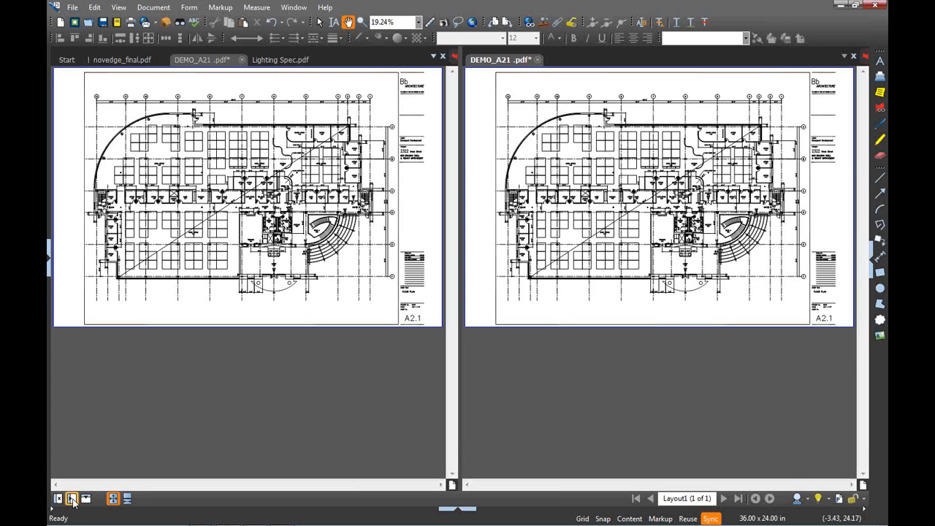
click(72, 498)
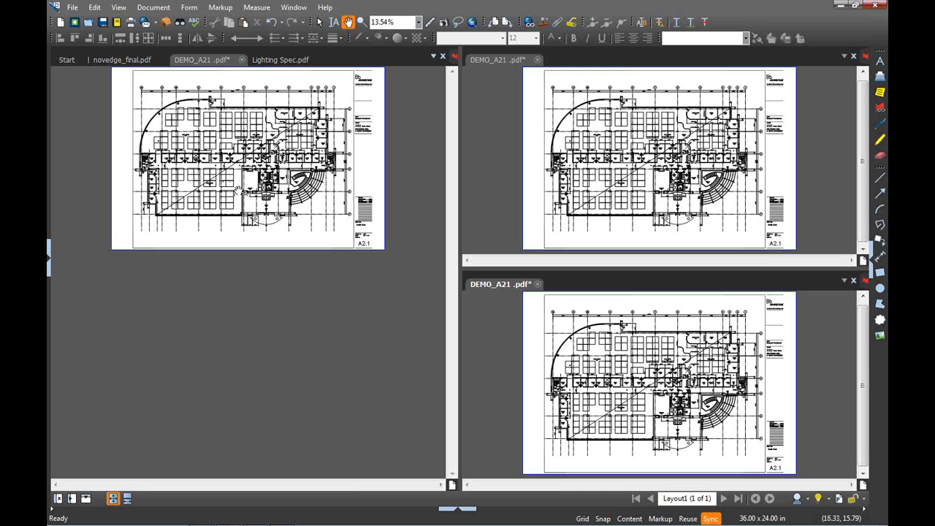
Zoom and pan the left pane to frame the lobby area of the plan
click(231, 187)
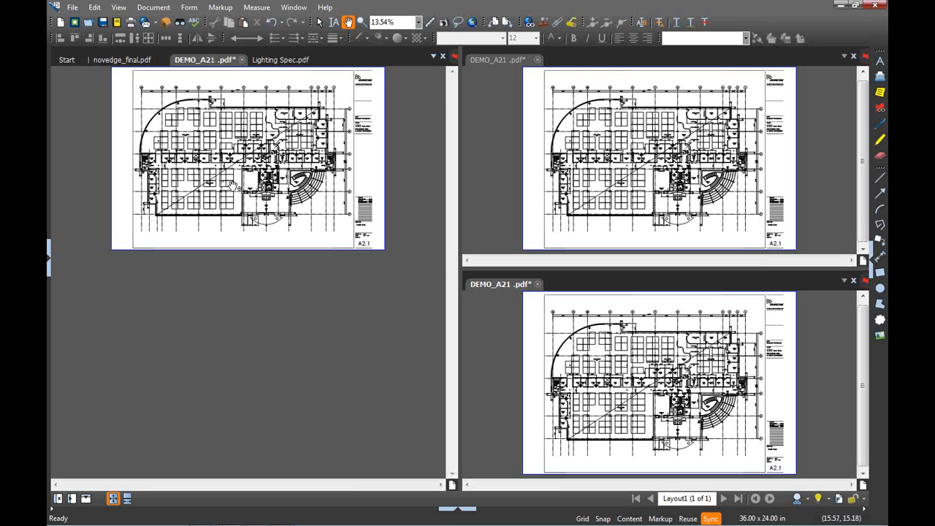
scroll(231, 186, up, 3)
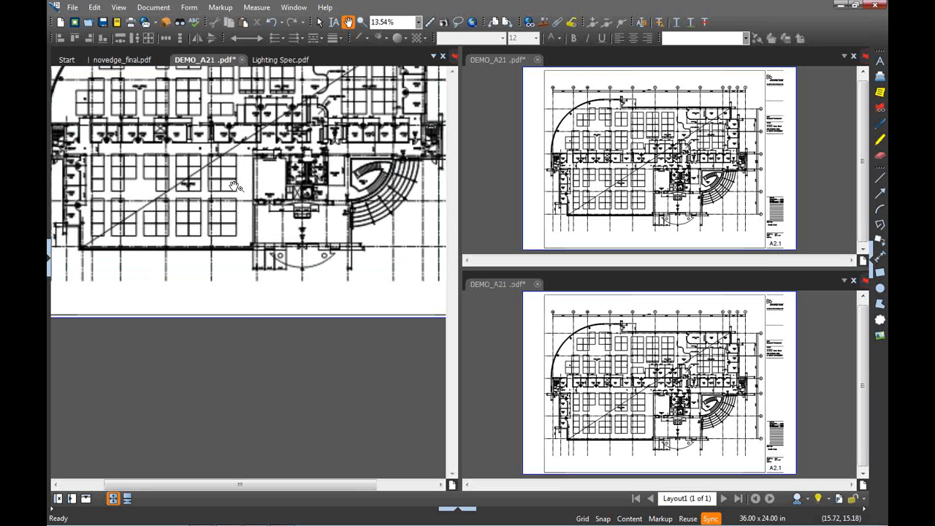
scroll(234, 187, up, 4)
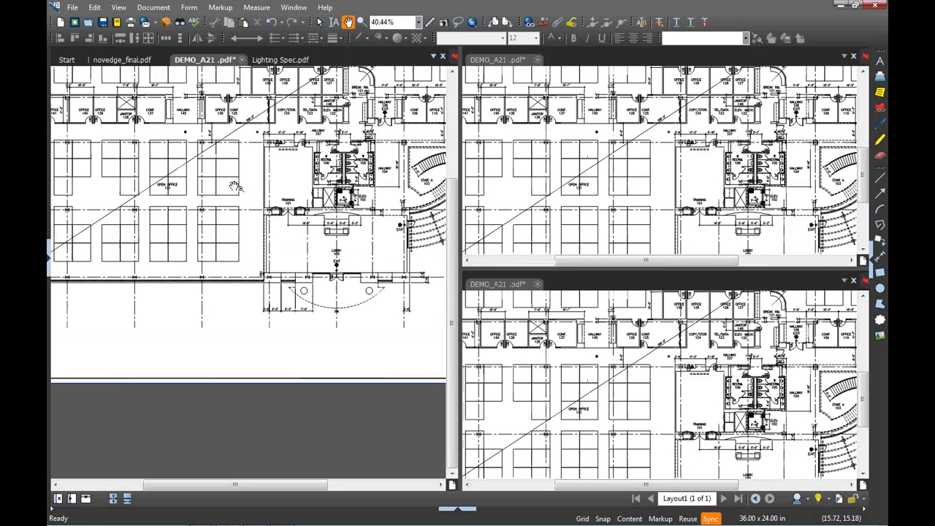
drag(359, 219, 310, 189)
scroll(310, 190, up, 1)
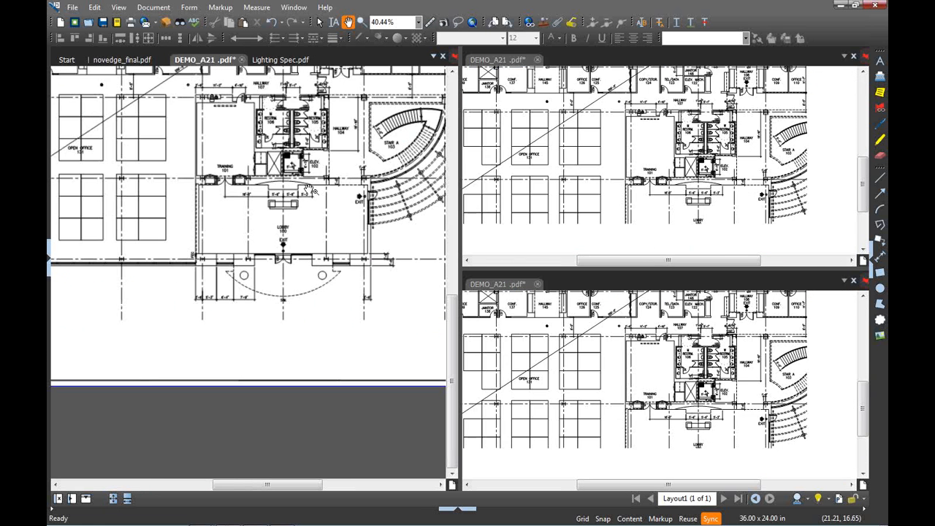
scroll(310, 190, up, 3)
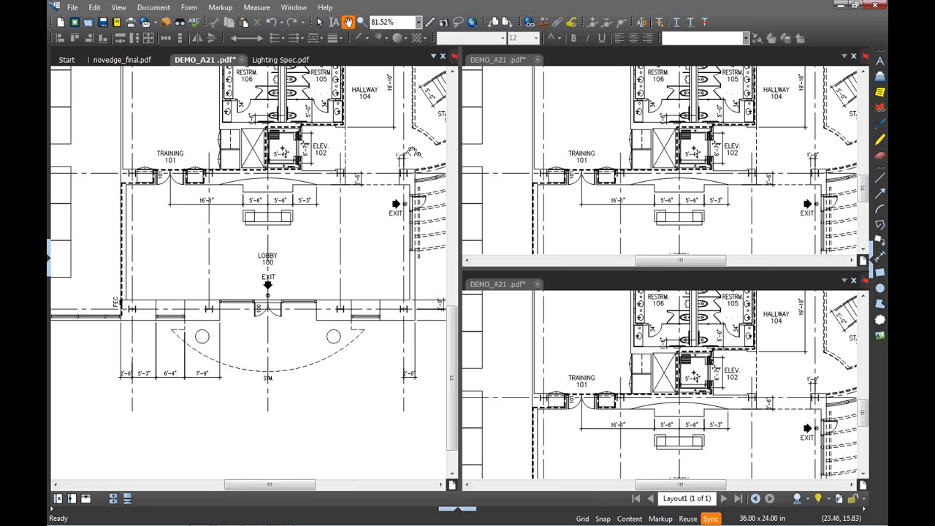
mouse_move(412, 152)
mouse_down()
mouse_move(149, 166)
mouse_move(115, 179)
mouse_up()
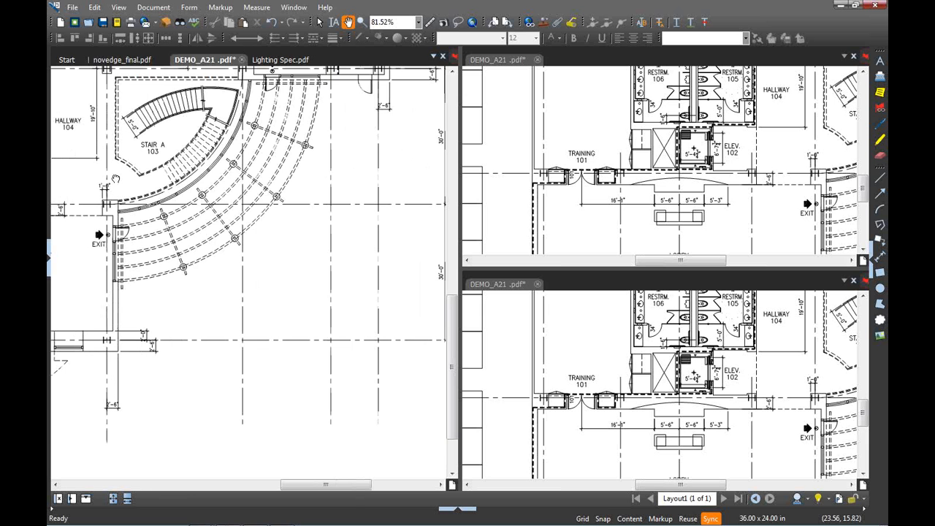
drag(115, 179, 26, 401)
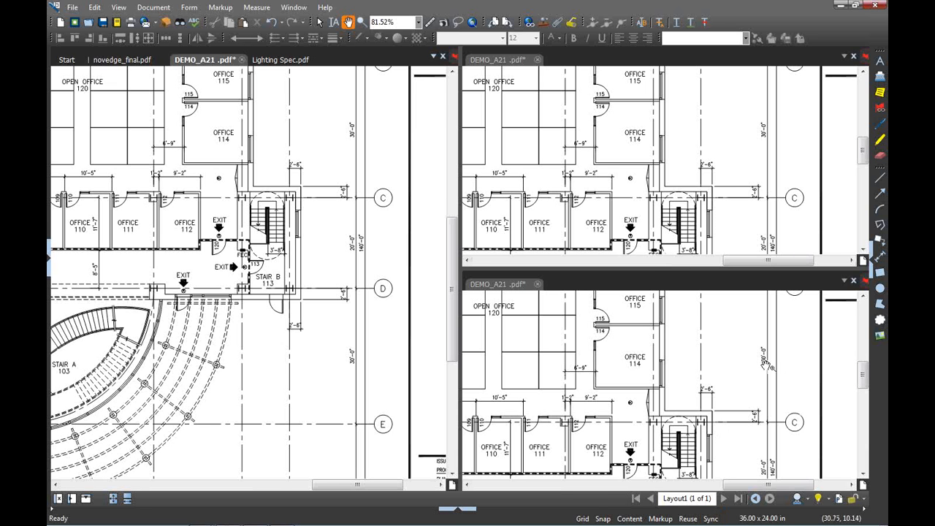
scroll(248, 248, down, 3)
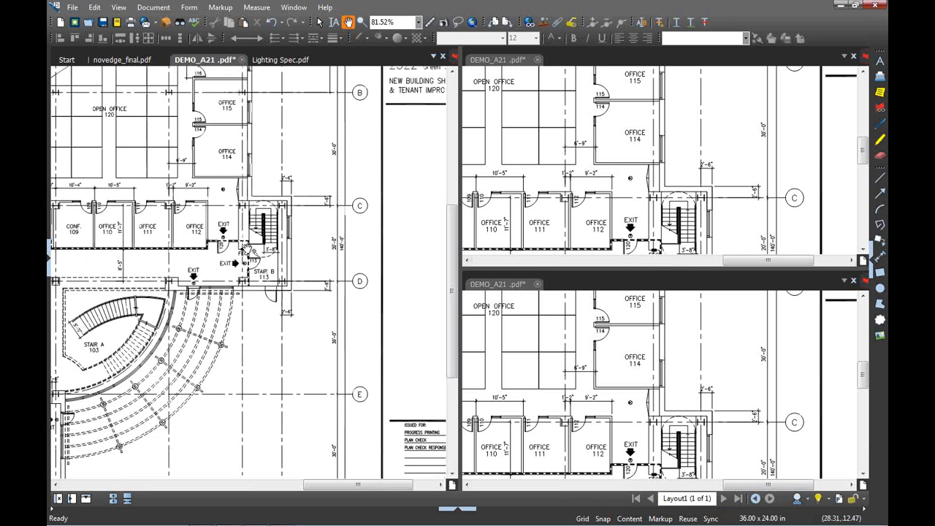
mouse_move(118, 386)
mouse_down()
mouse_move(316, 311)
mouse_move(380, 367)
mouse_up()
Frame offices 109–112 in the upper-right pane and Stair C with Office 143 below
drag(598, 187, 675, 103)
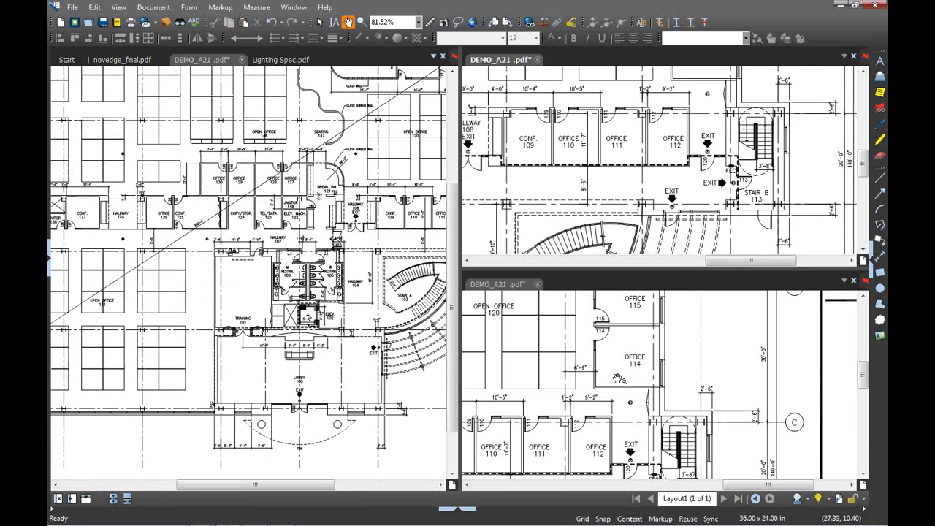
mouse_move(595, 403)
mouse_down()
mouse_move(697, 353)
mouse_move(792, 337)
mouse_up()
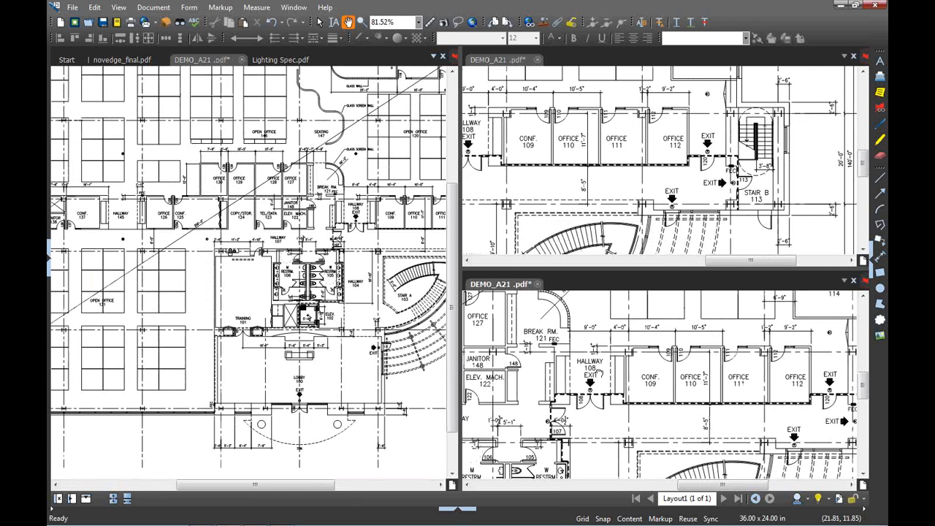
drag(598, 372, 847, 349)
mouse_move(489, 349)
mouse_down()
mouse_move(551, 351)
mouse_move(753, 402)
mouse_up()
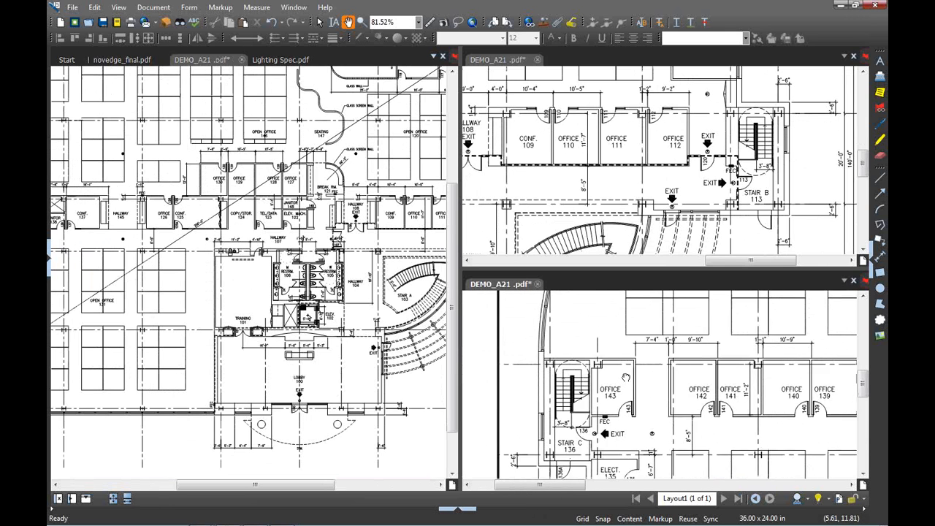
scroll(626, 377, down, 2)
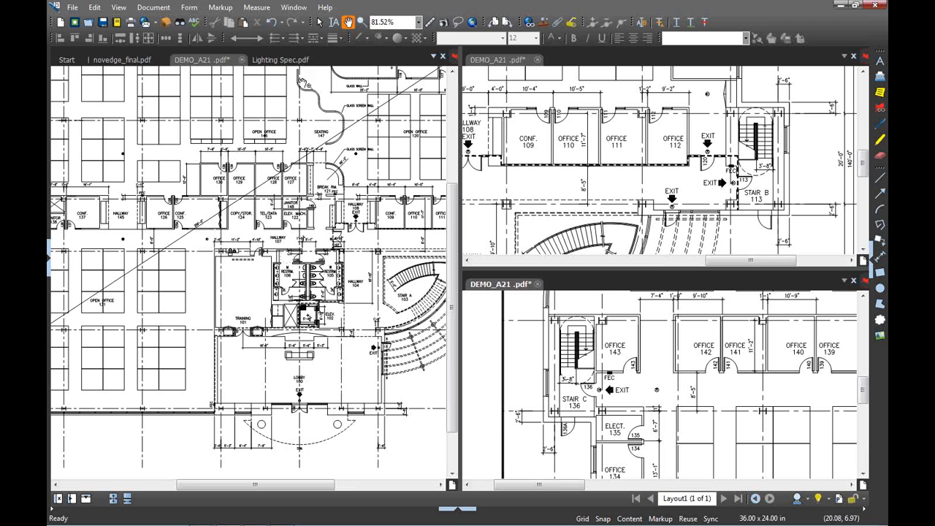
Move Lighting Spec.pdf into the upper-right pane and bring up the lower pane's tab options
click(281, 60)
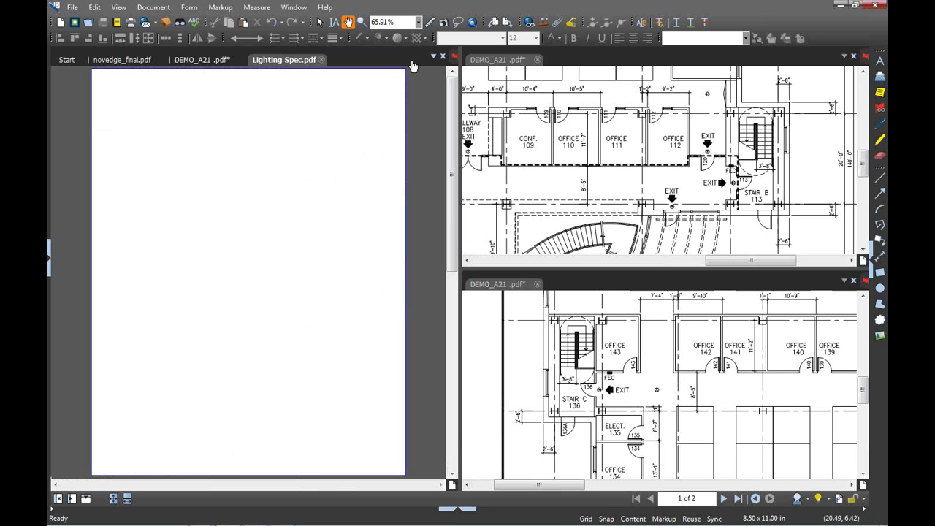
drag(548, 71, 549, 70)
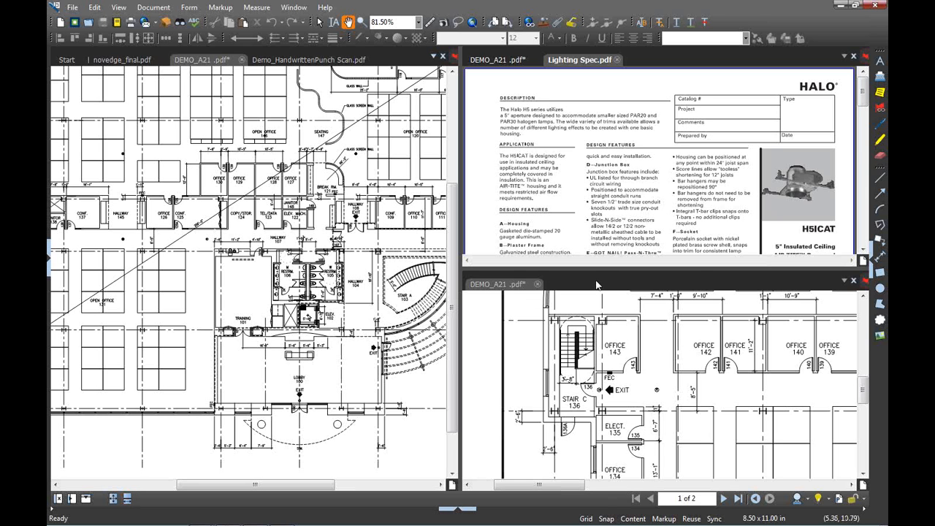
right_click(596, 285)
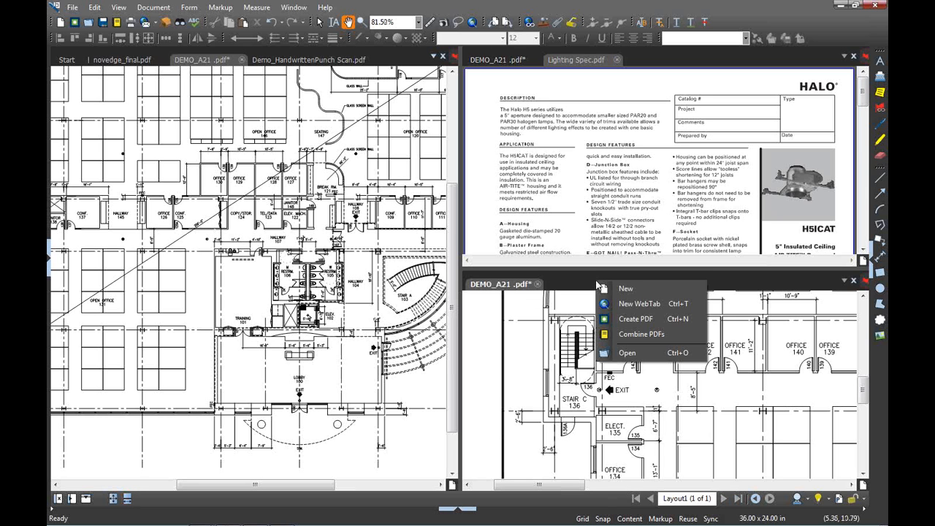
In a new web tab, search Google for 'cooper lighting' and open the Halo brand page
click(632, 309)
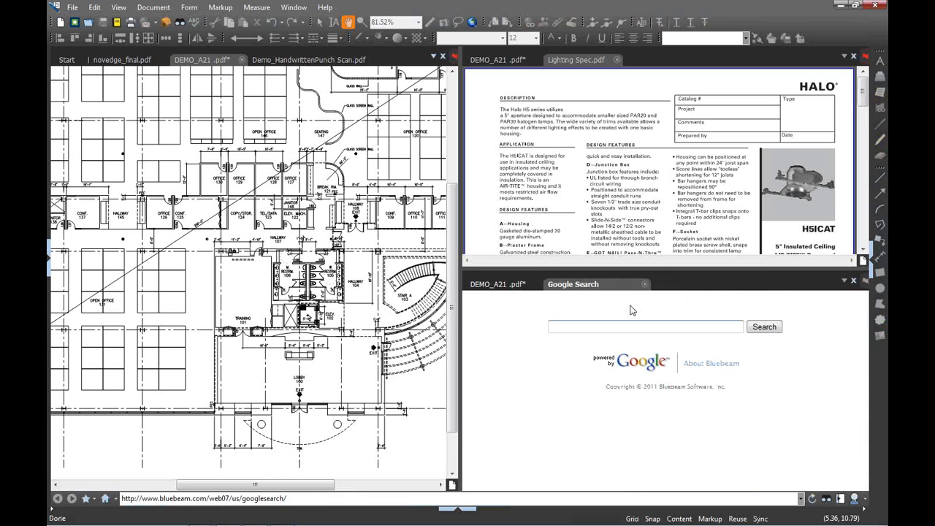
click(561, 327)
text(cooper l)
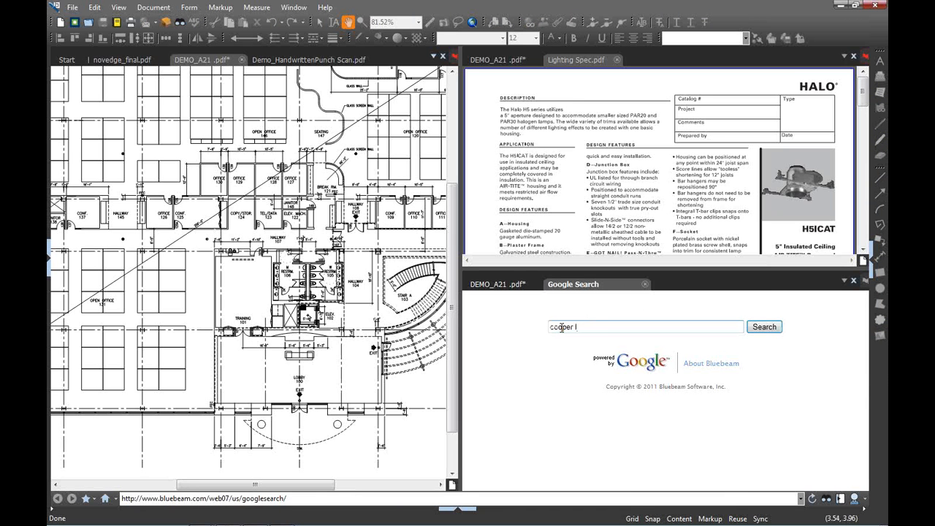
text(ighting)
key(Return)
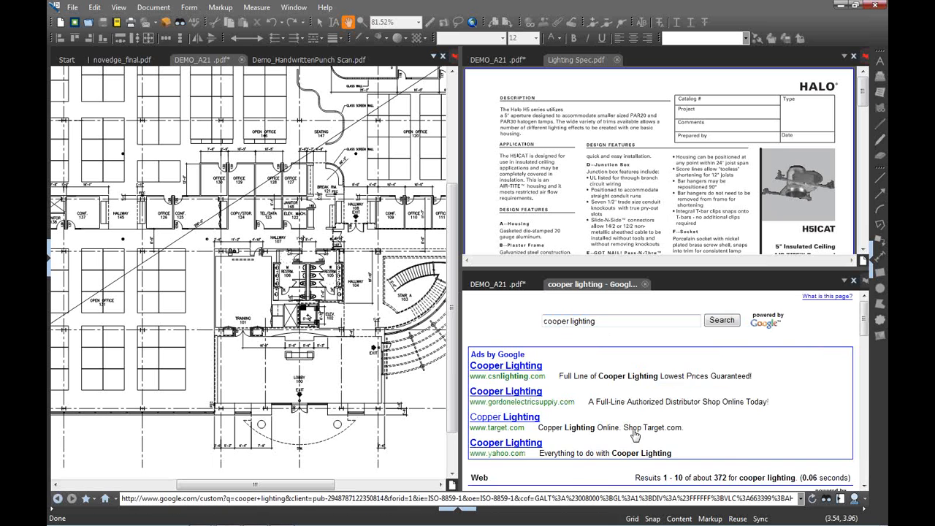
scroll(642, 436, down, 3)
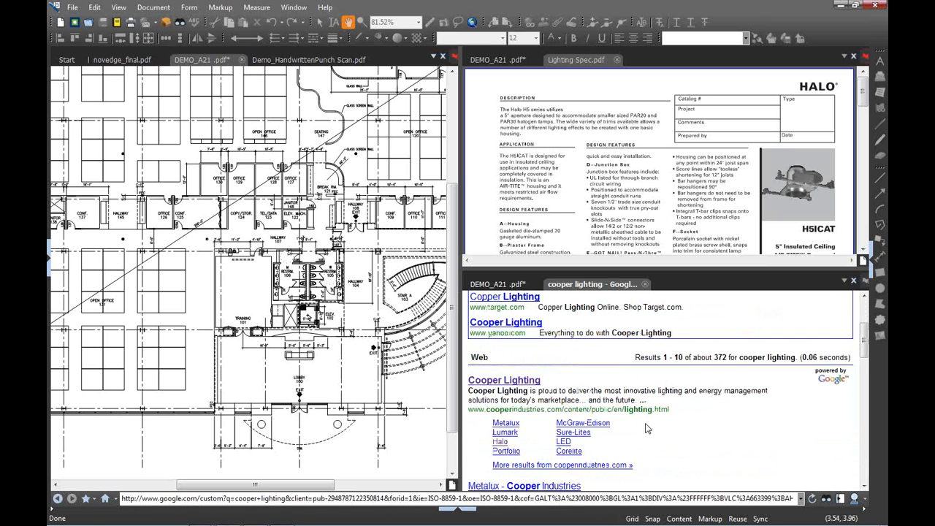
click(500, 443)
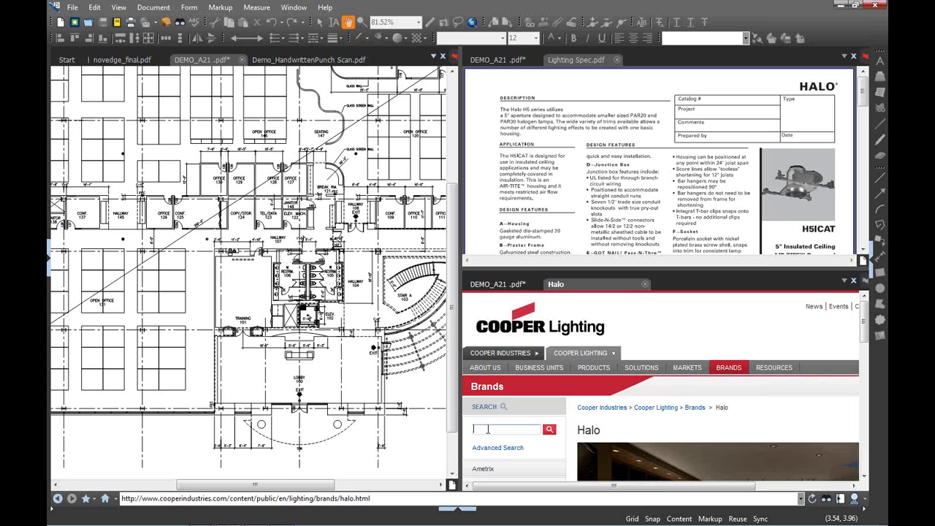
Search the Cooper Lighting catalog for h5icat, correcting the mistyped 'h51ca'
text(h51cat)
key(Return)
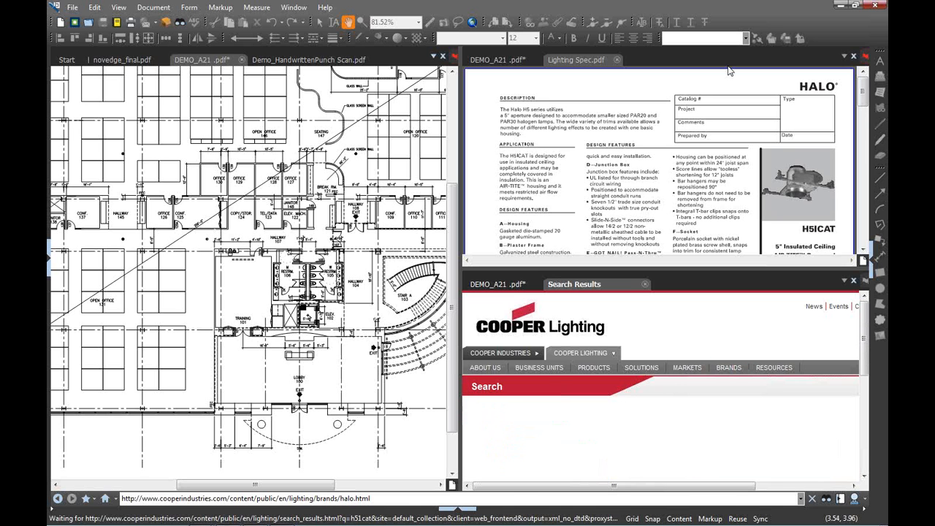
scroll(711, 414, down, 4)
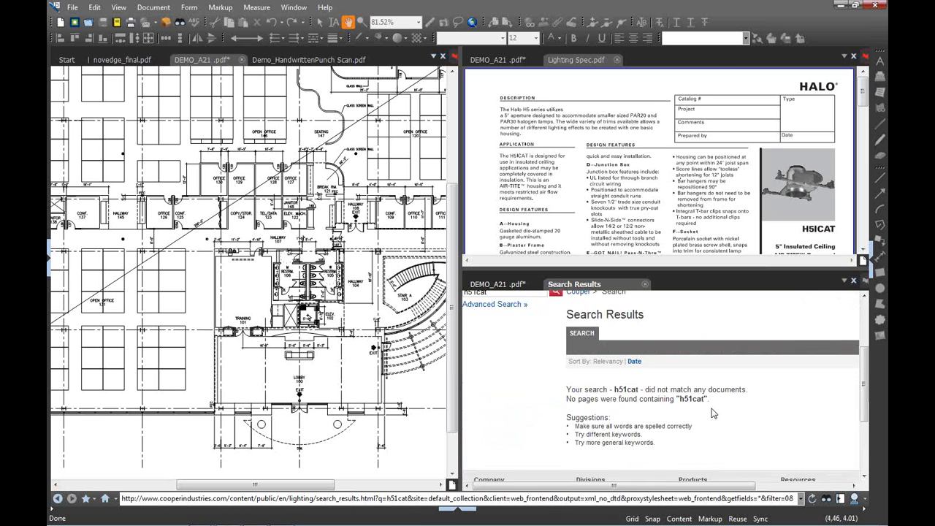
scroll(710, 397, up, 3)
scroll(709, 395, up, 2)
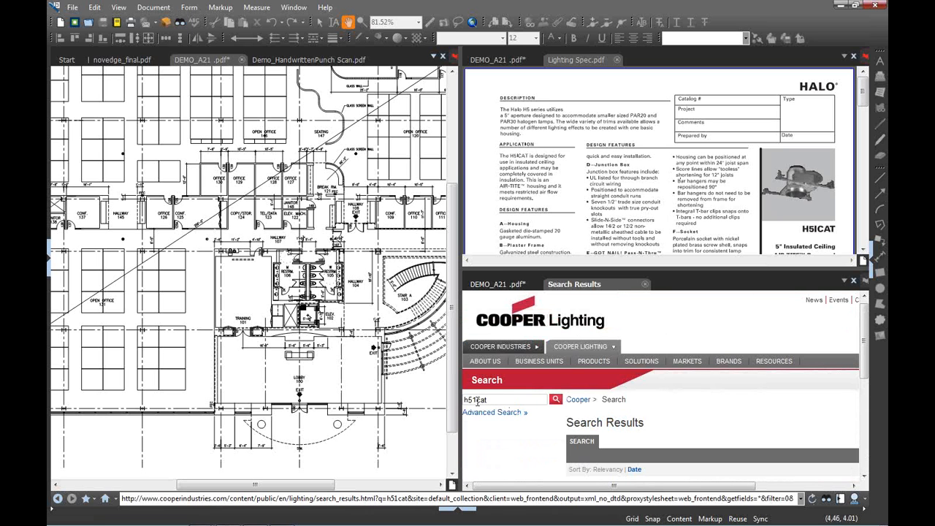
click(477, 400)
key(BackSpace)
text(i)
key(Return)
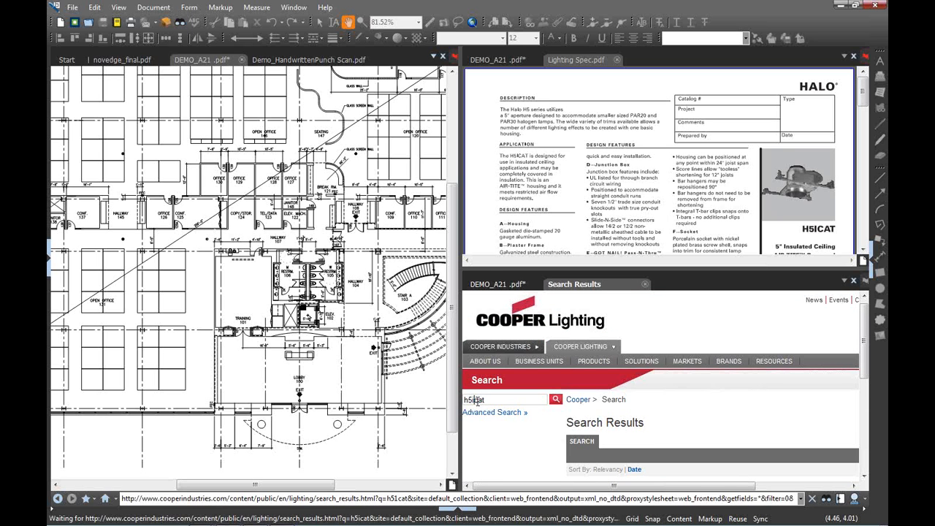
Open the 5" Incandescent Housings product page, then close the web tab
scroll(648, 394, down, 3)
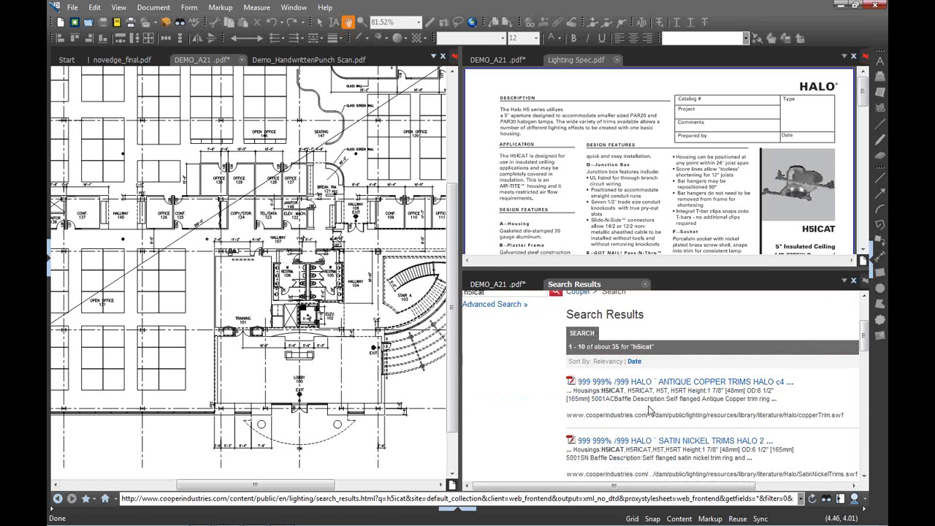
scroll(649, 410, down, 3)
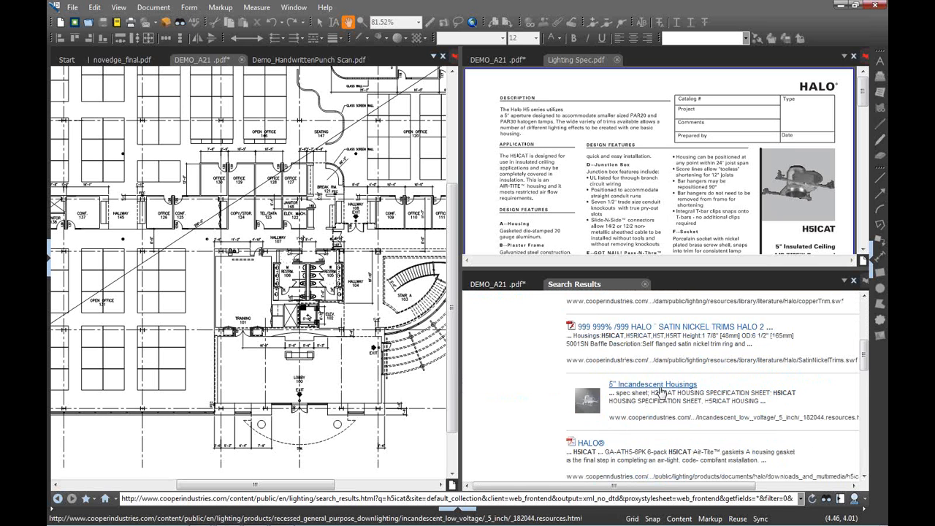
click(660, 391)
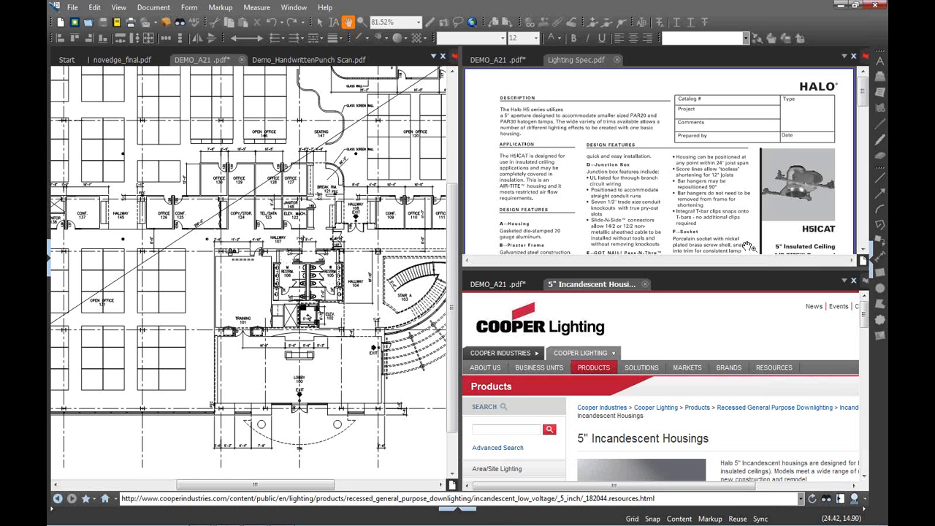
click(646, 285)
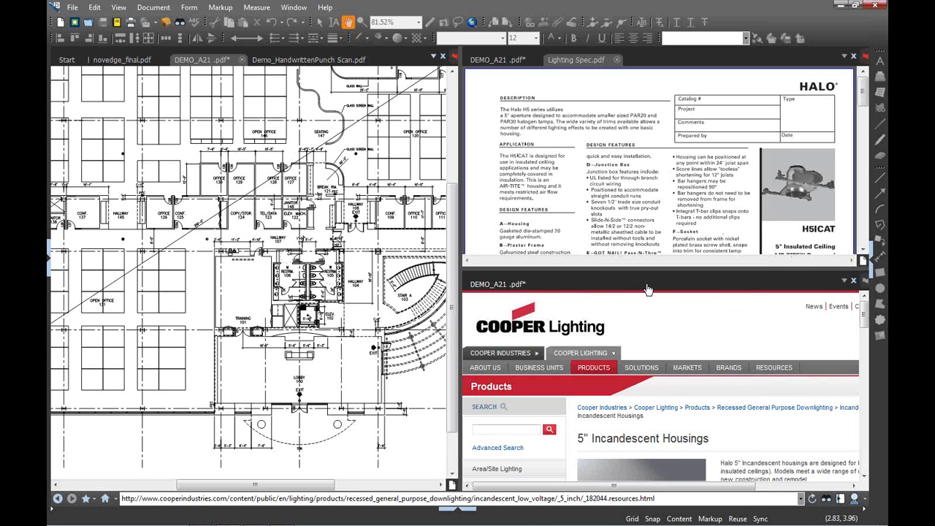
Unsplit the panes, fit the whole A2.1 page in view, and show the pinned and recent files
click(58, 498)
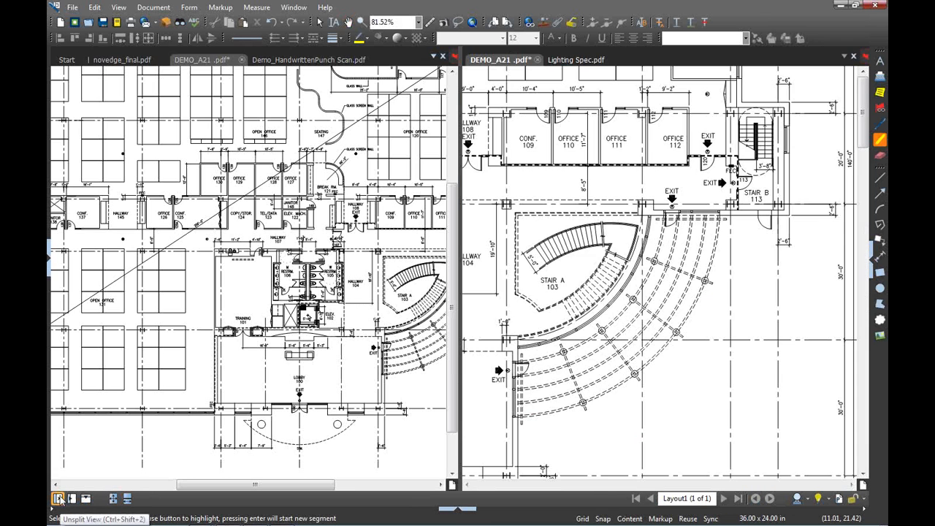
click(59, 498)
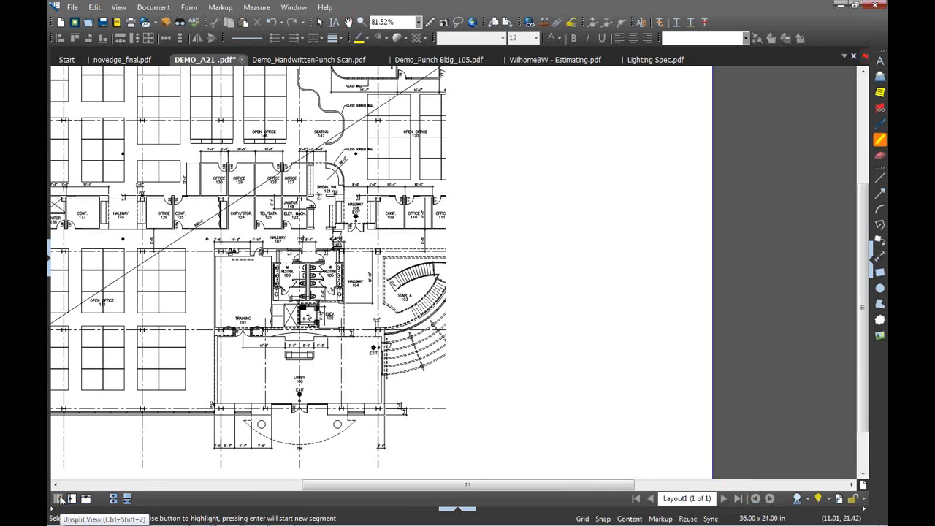
click(112, 498)
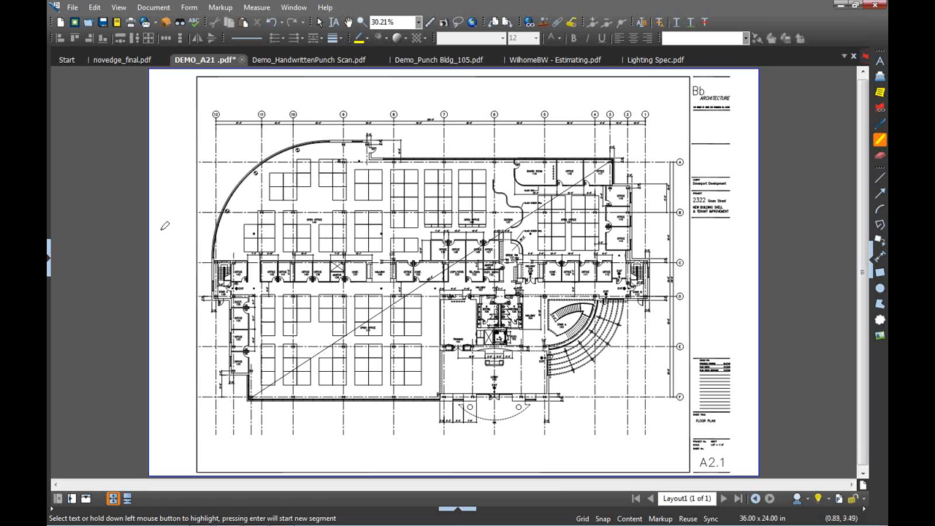
click(49, 265)
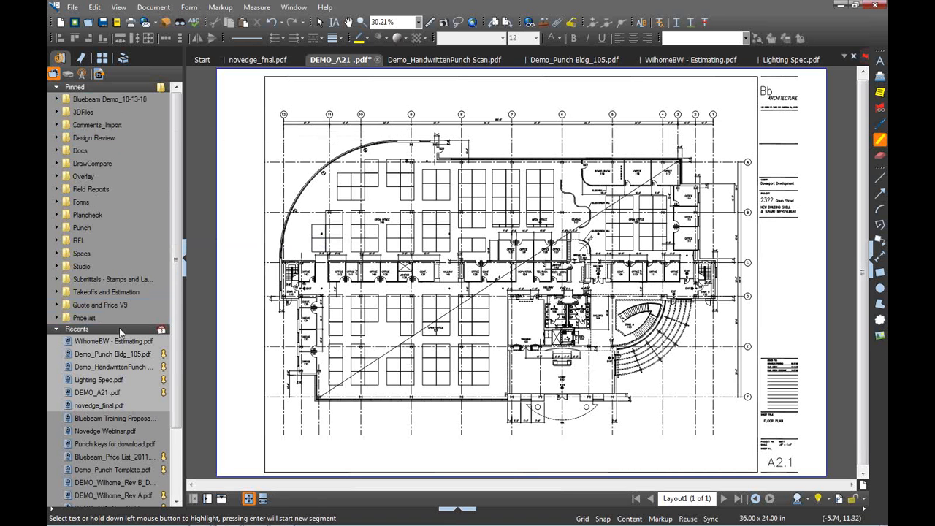
Start a new pinned category for novedge_final.pdf from its Recents menu
mouse_move(118, 347)
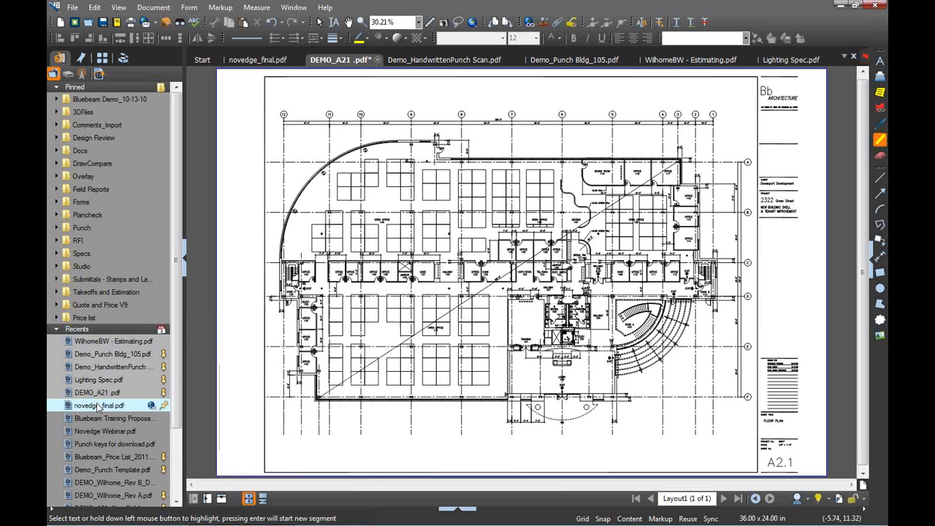
mouse_move(98, 406)
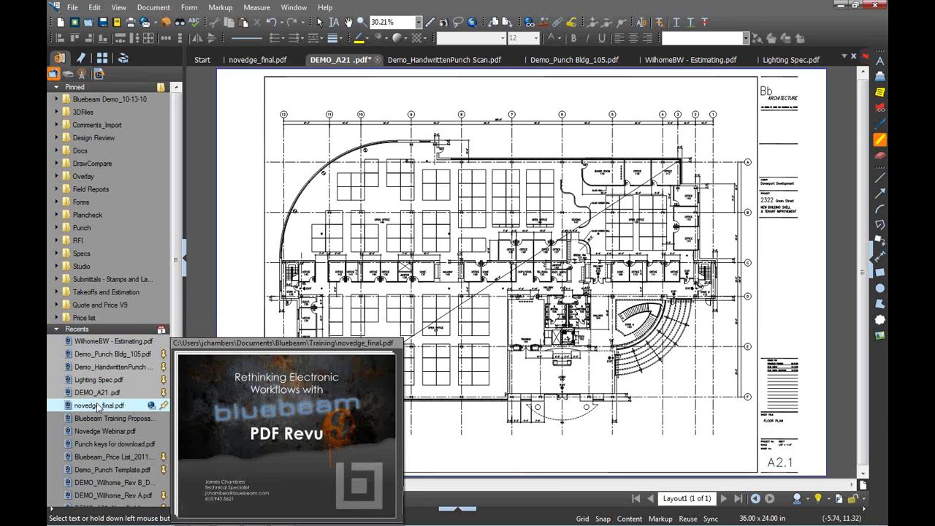
right_click(98, 407)
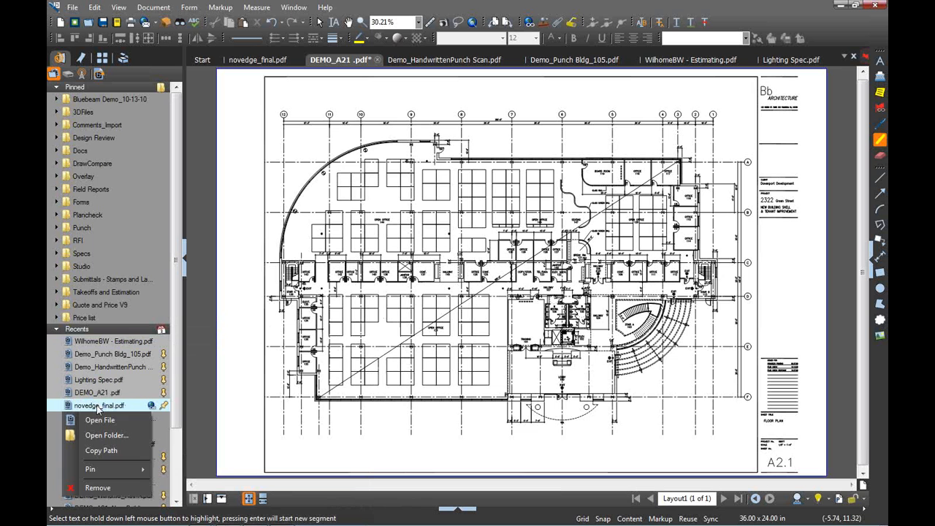
mouse_move(132, 469)
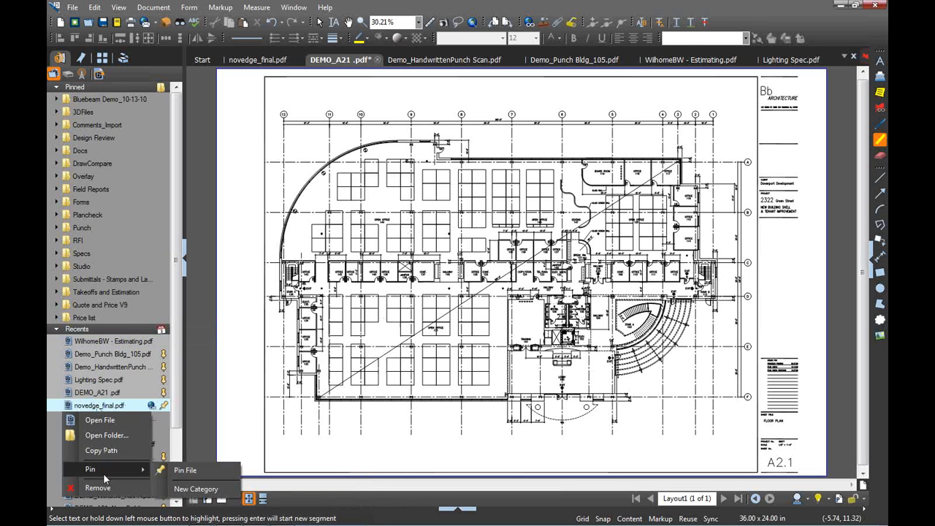
click(196, 488)
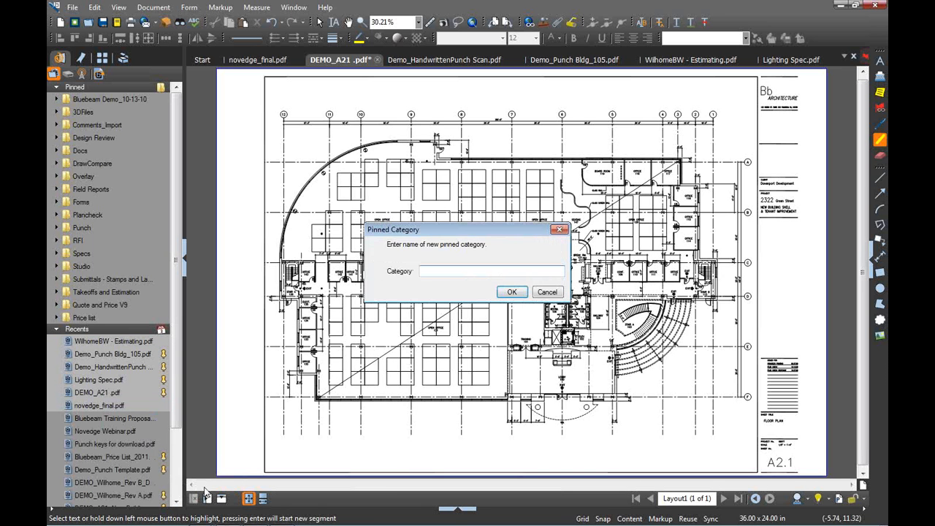
Name the category 'Proj 123' and pin Lighting Spec.pdf into it as well
text(Proj 123)
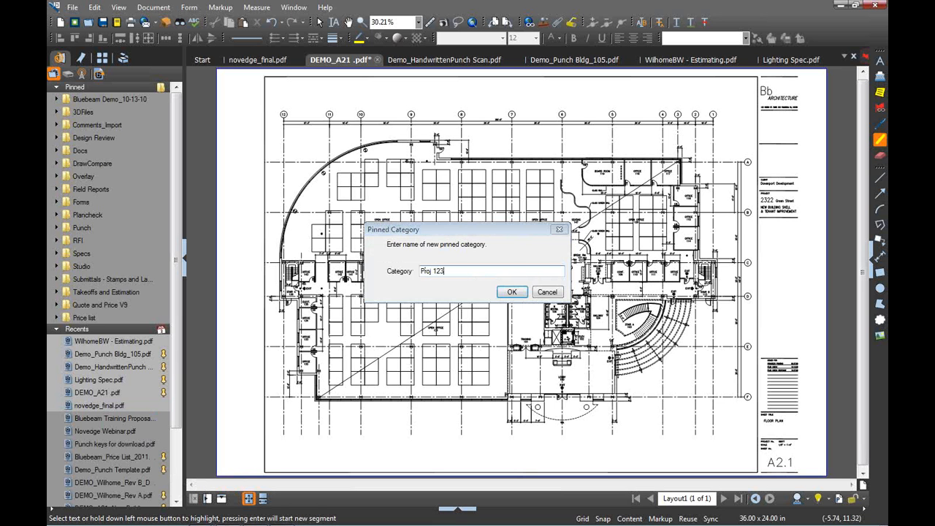
key(Return)
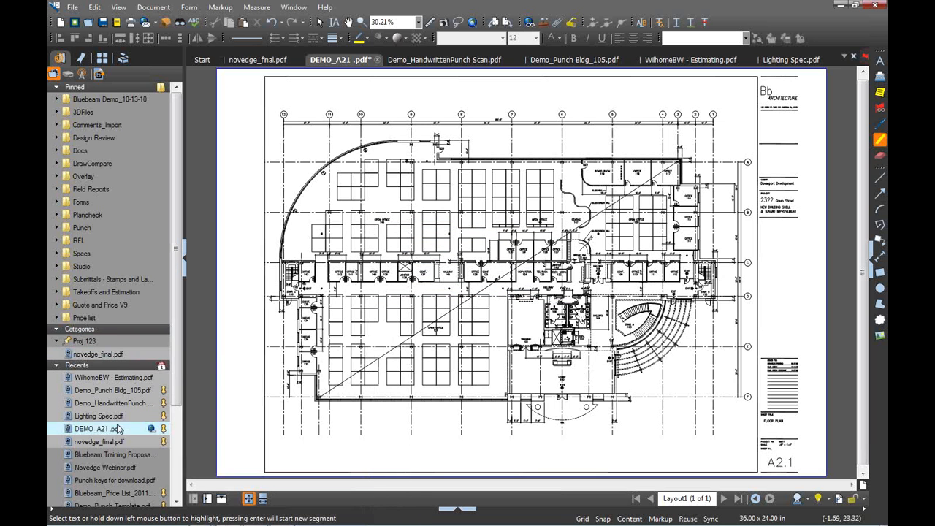
mouse_move(102, 417)
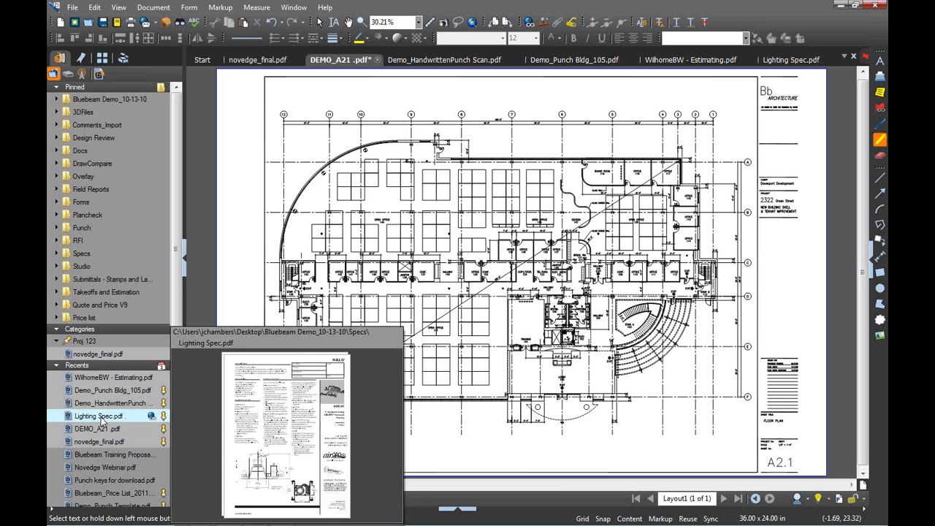
right_click(102, 418)
mouse_move(127, 487)
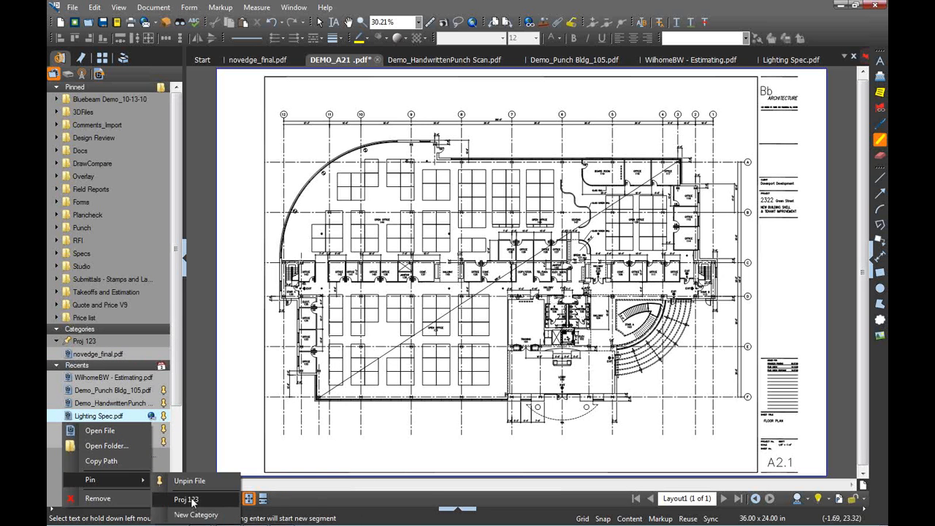
click(192, 499)
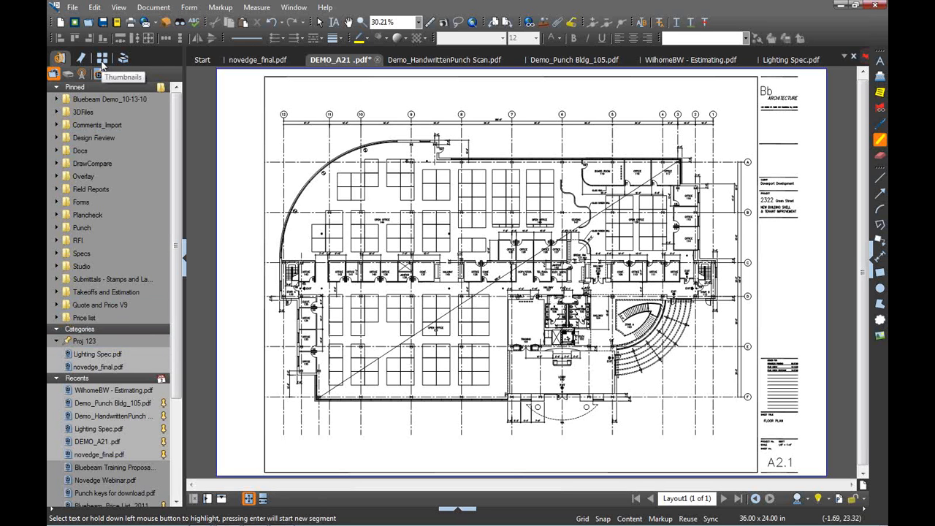
Show the Demo_HandwrittenPunch Scan.pdf punch legend page with thumbnails, then the Tool Chest
click(102, 60)
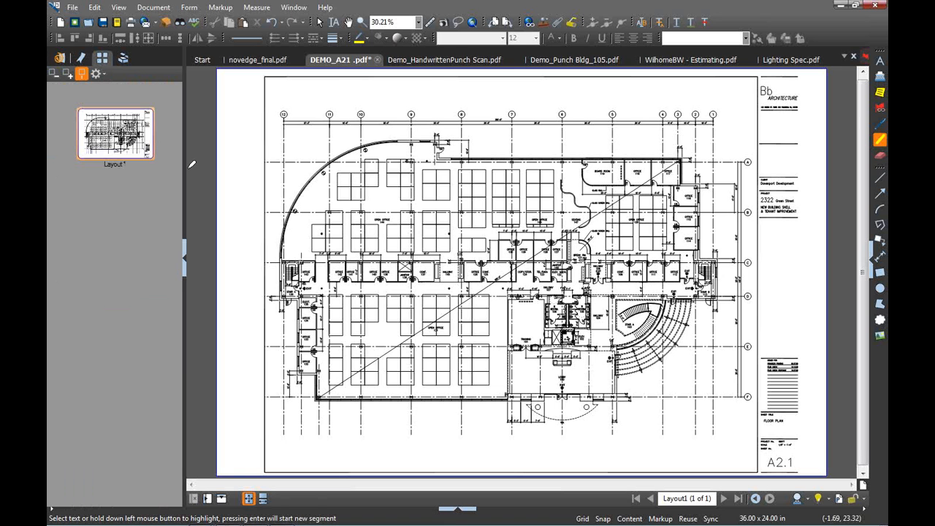
click(428, 60)
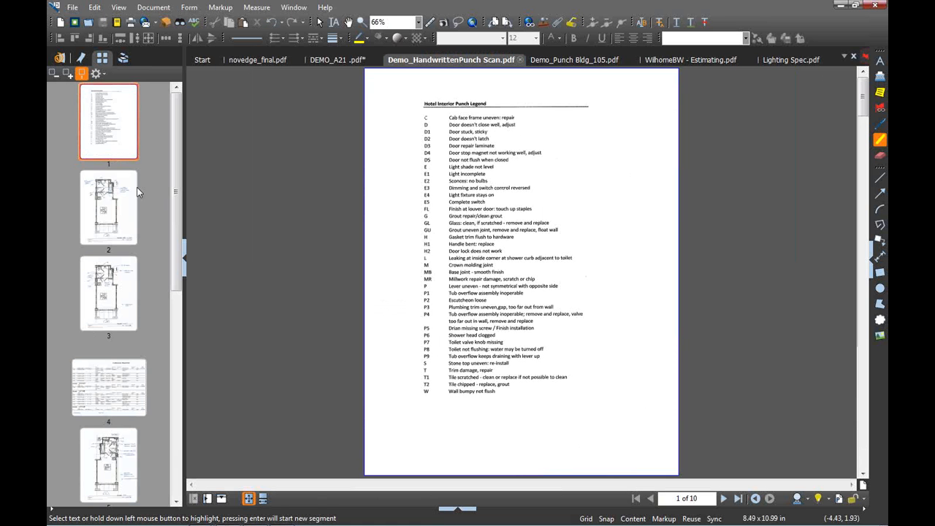
click(122, 58)
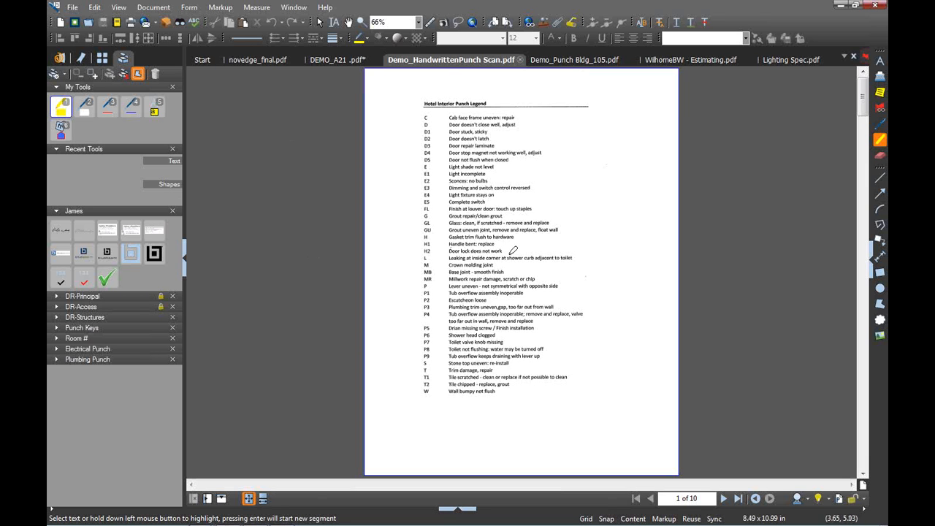
click(808, 502)
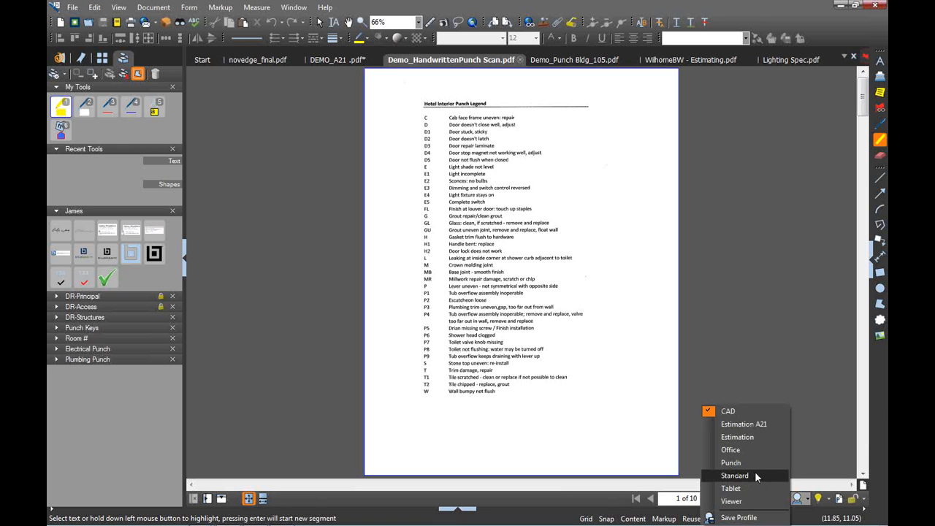
click(798, 498)
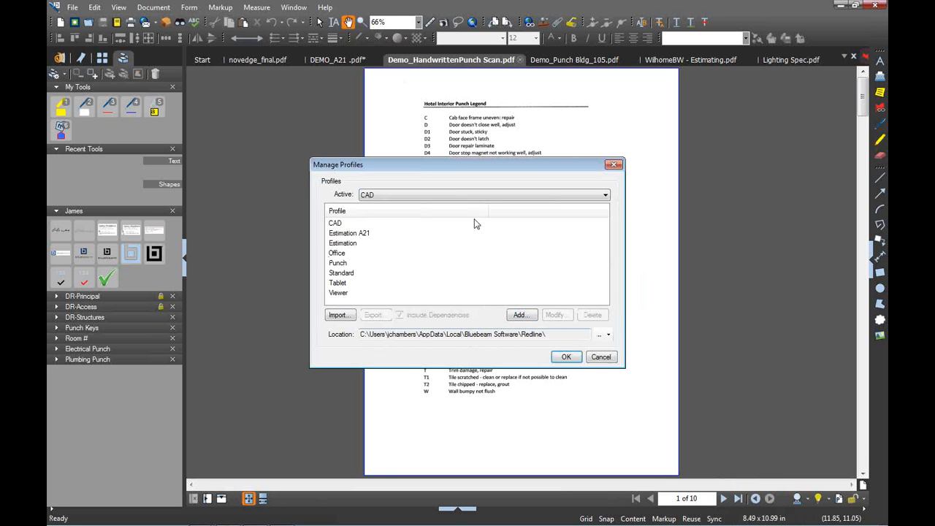
click(339, 224)
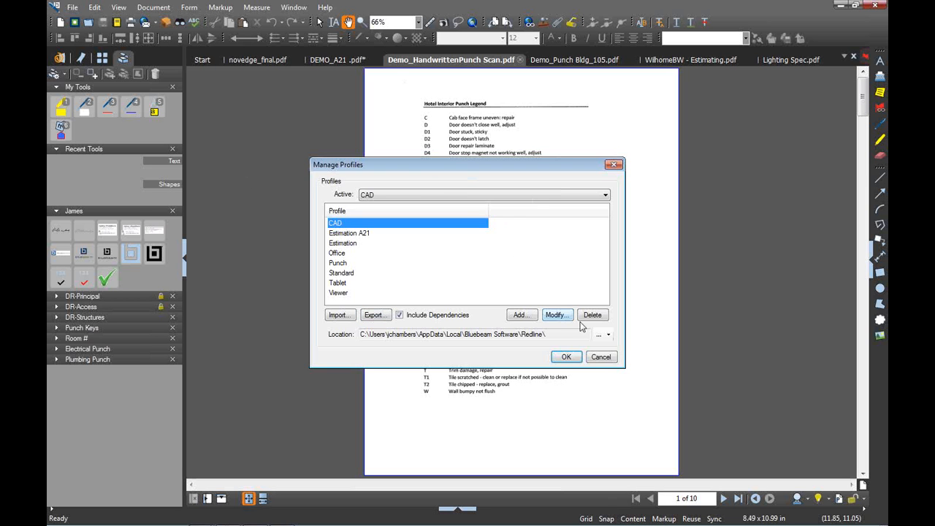
click(610, 358)
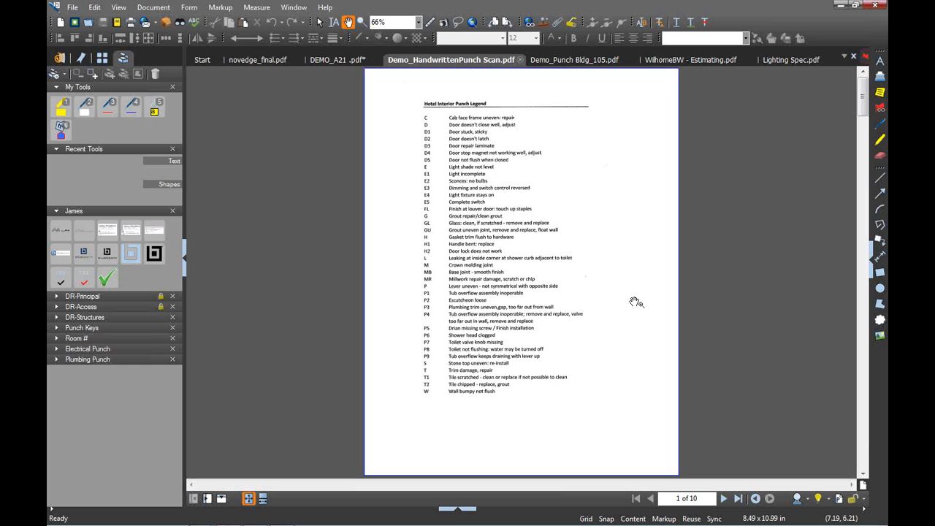
Return to the DEMO_A21 plan, toggle the Measurements panel, and zoom to about 102% on CONF. 109
click(329, 59)
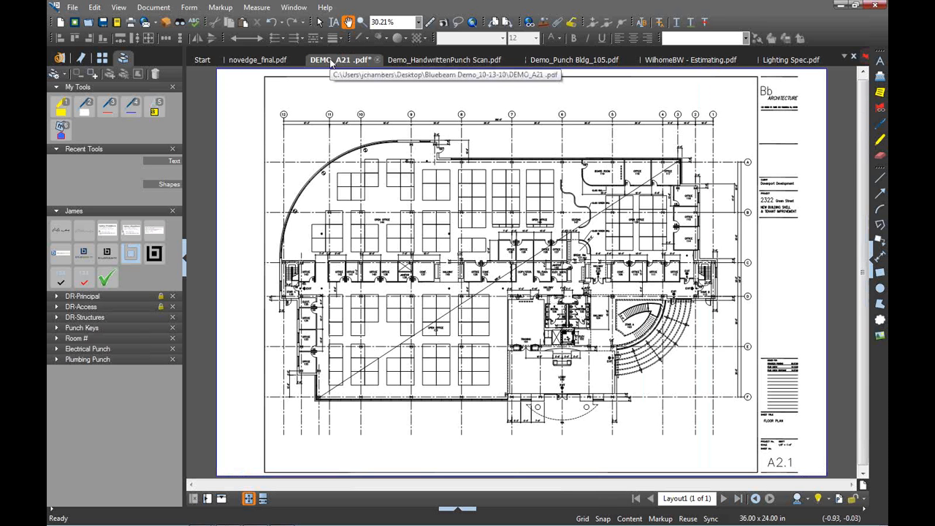
click(870, 270)
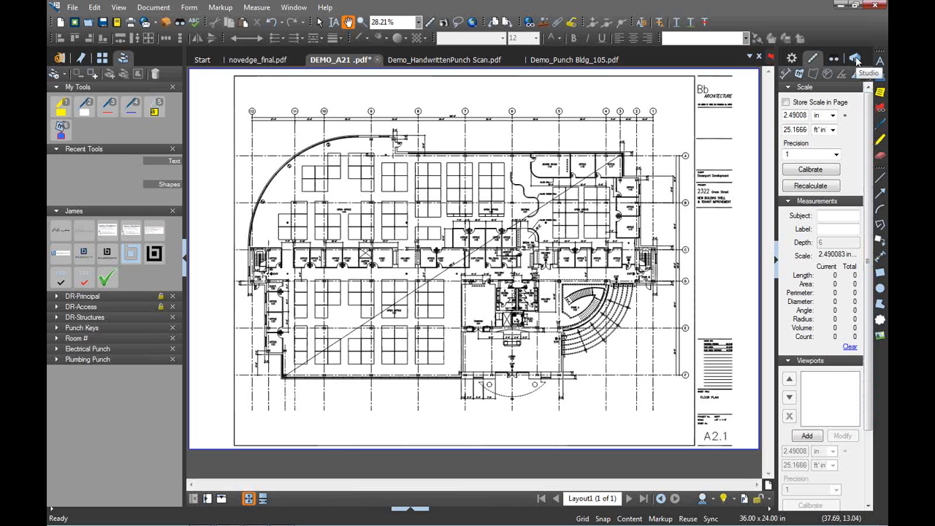
click(777, 261)
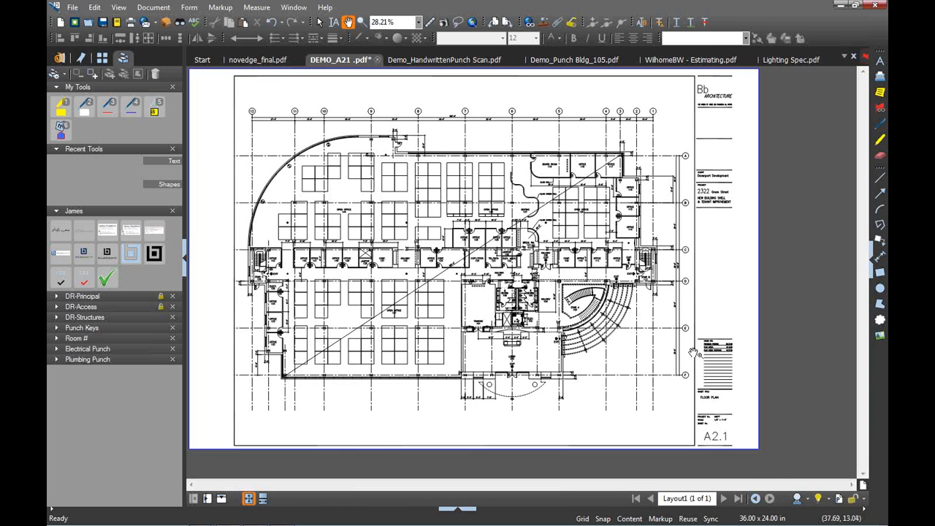
scroll(691, 354, up, 1)
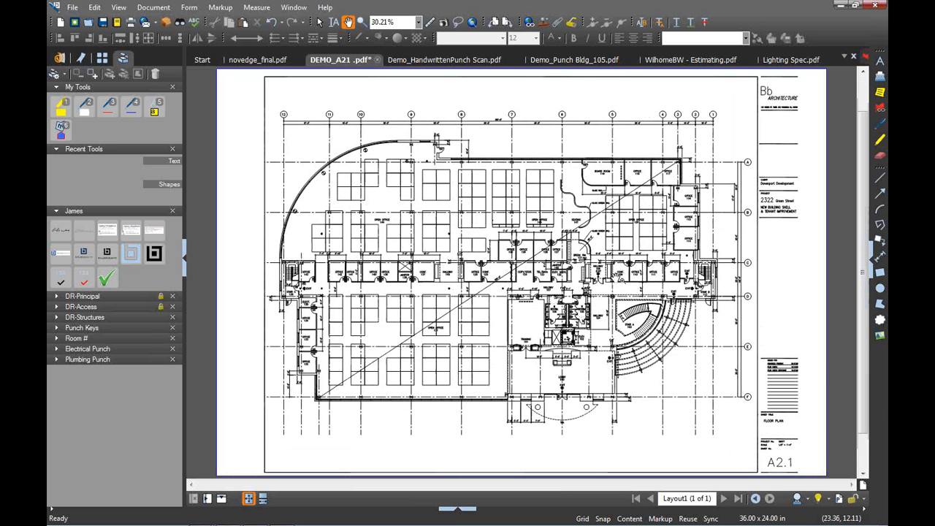
scroll(620, 276, up, 1)
scroll(617, 278, up, 5)
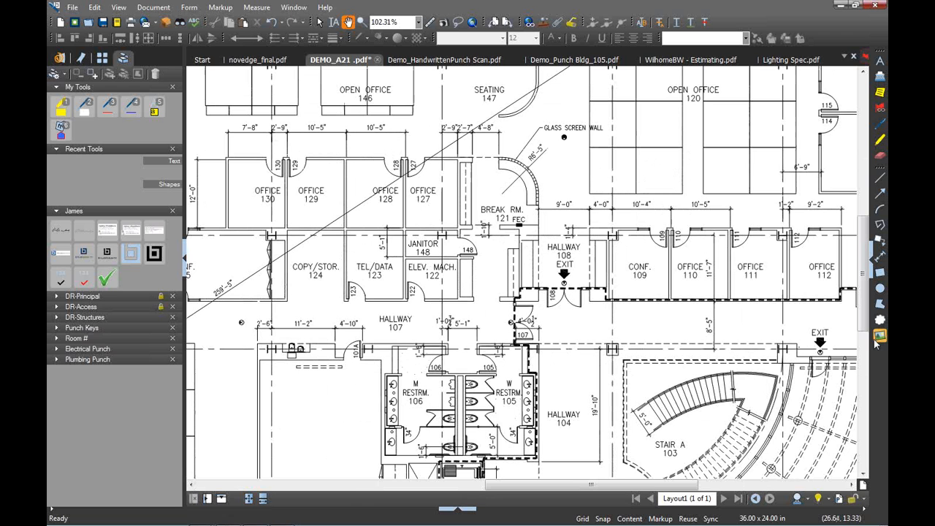
Cloud CONF. 109 in blue and add a callout near Break Rm. reading 'Is this too small?'
click(880, 320)
drag(607, 229, 671, 302)
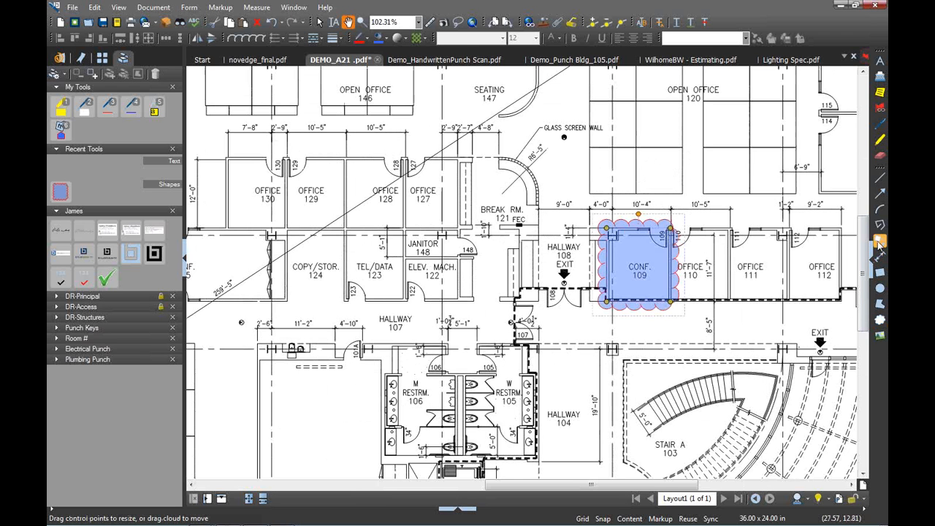
click(879, 249)
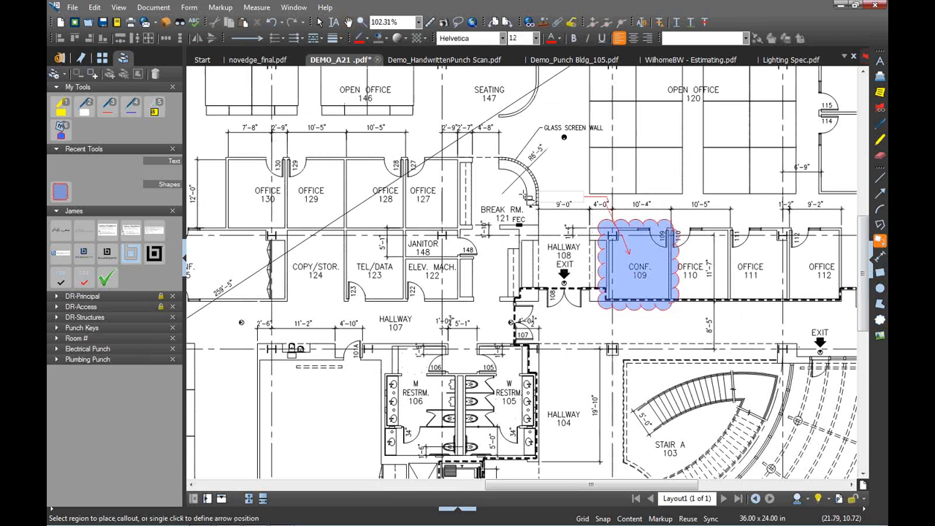
click(513, 193)
text(Is this too)
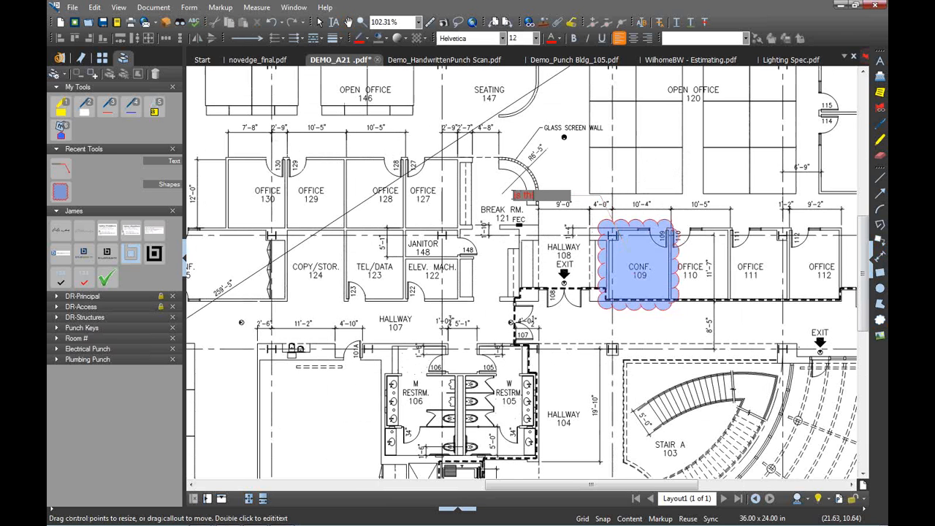
text( small?)
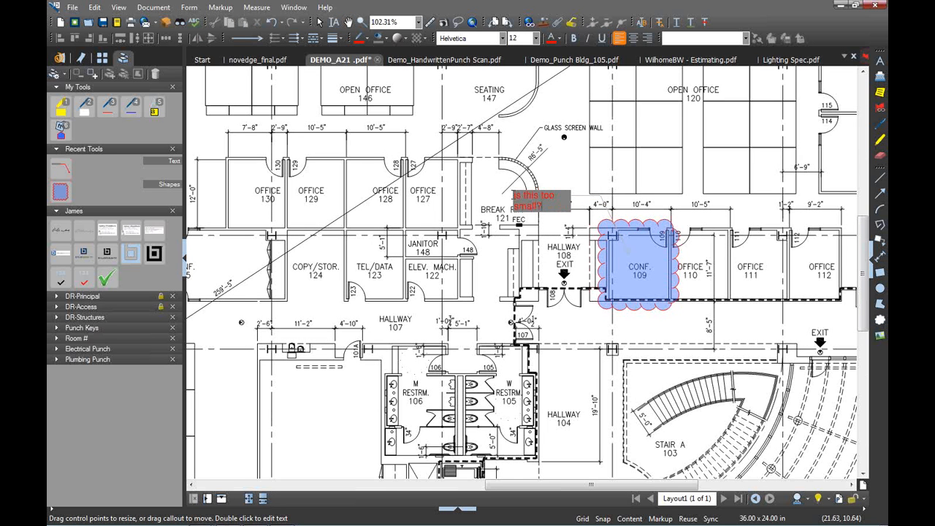
key(Escape)
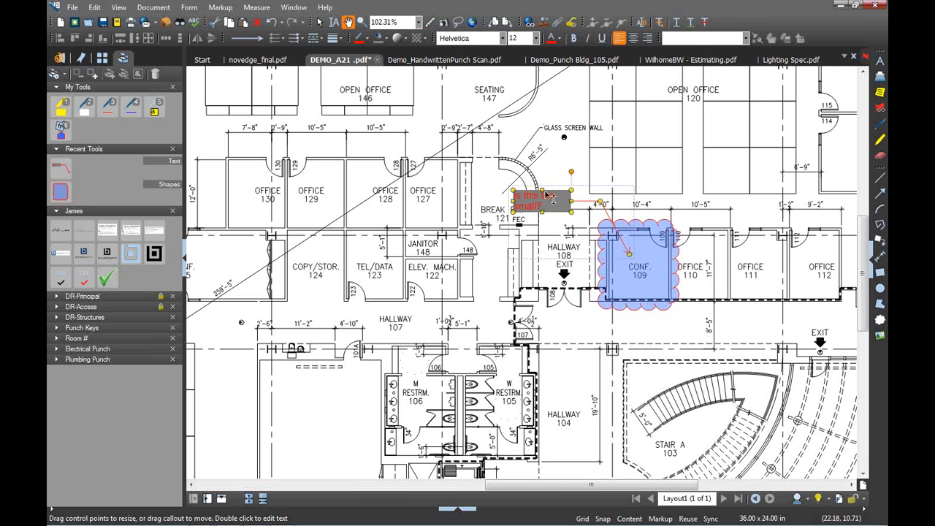
Make the callout text dark blue, size 14, on a 50% opacity box
click(559, 39)
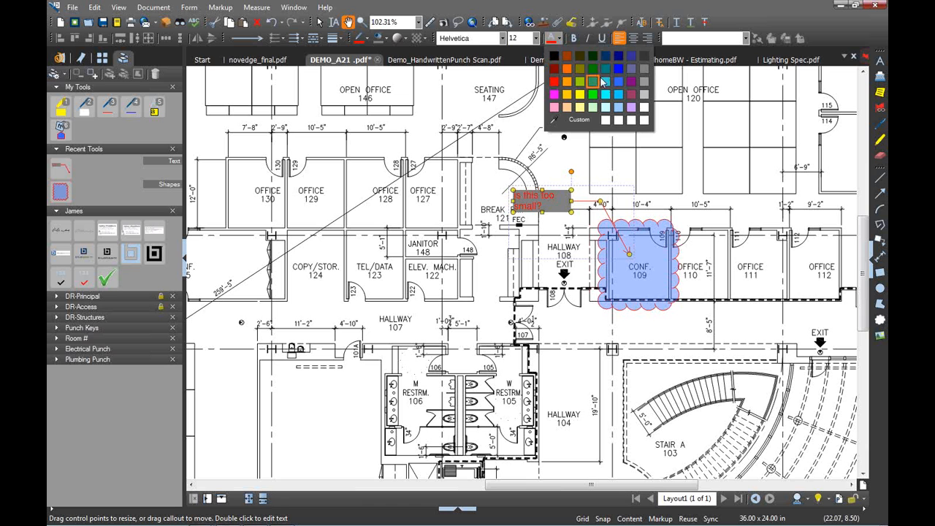
click(619, 57)
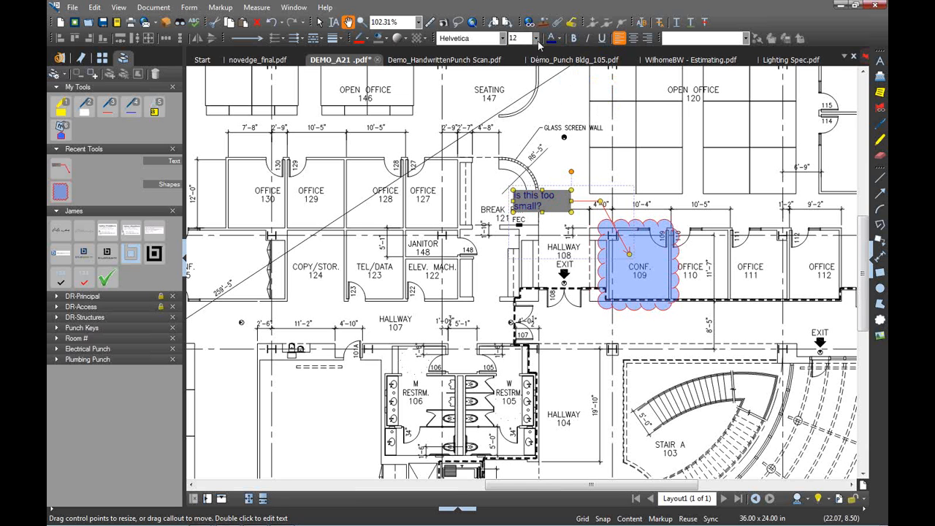
click(537, 38)
click(516, 131)
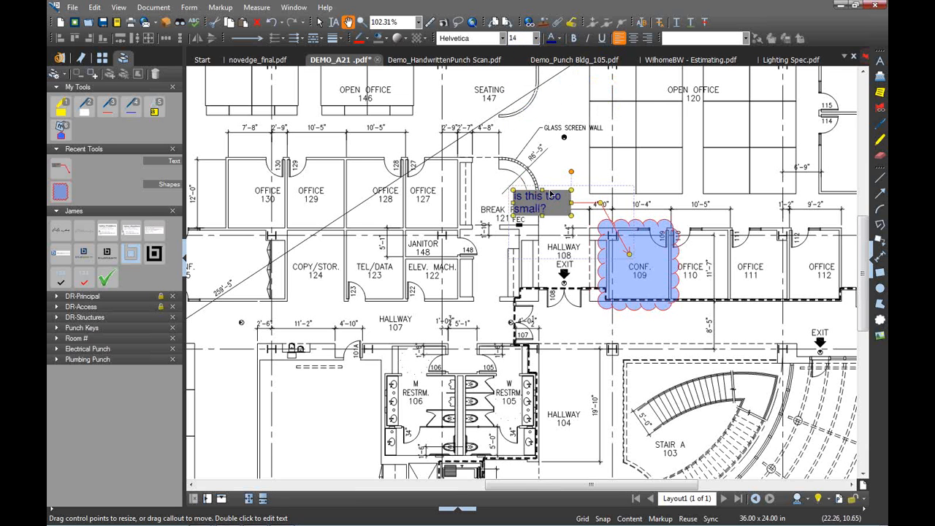
click(401, 38)
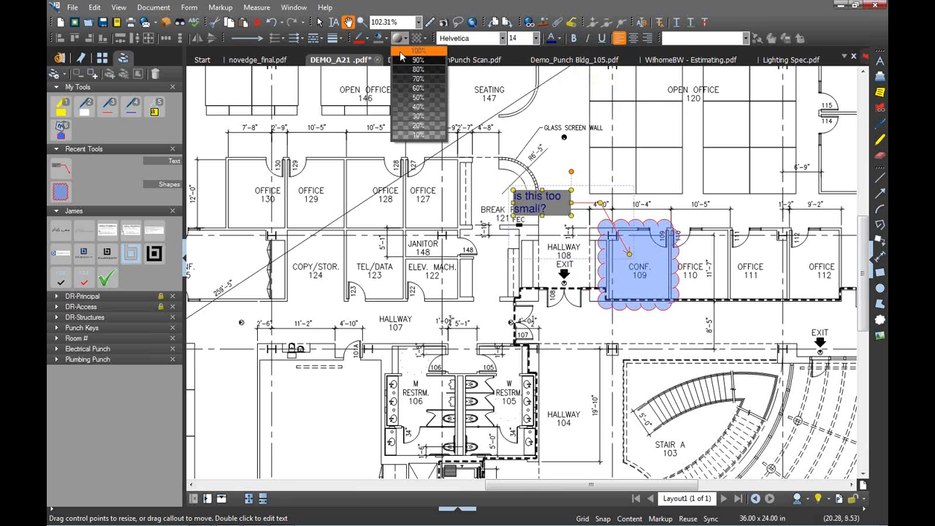
click(423, 98)
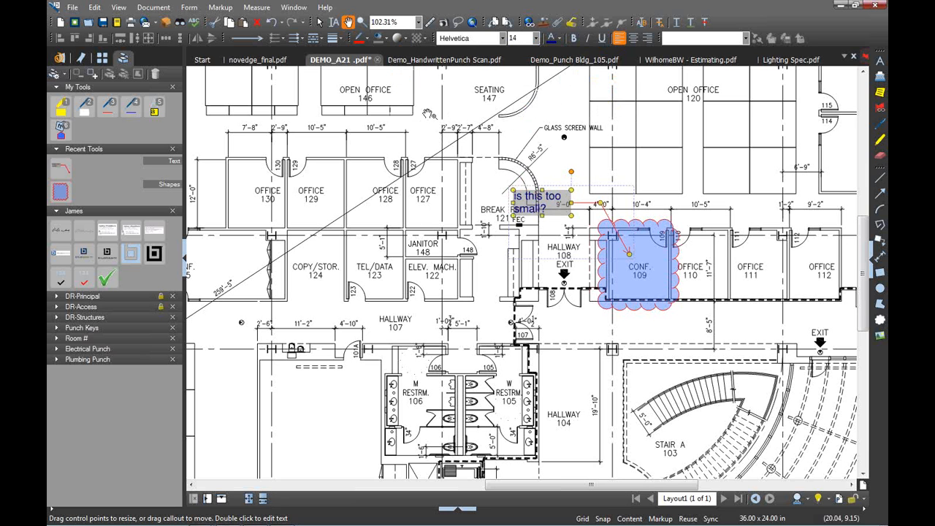
Change the CONF. 109 cloud's fill to yellow
click(638, 303)
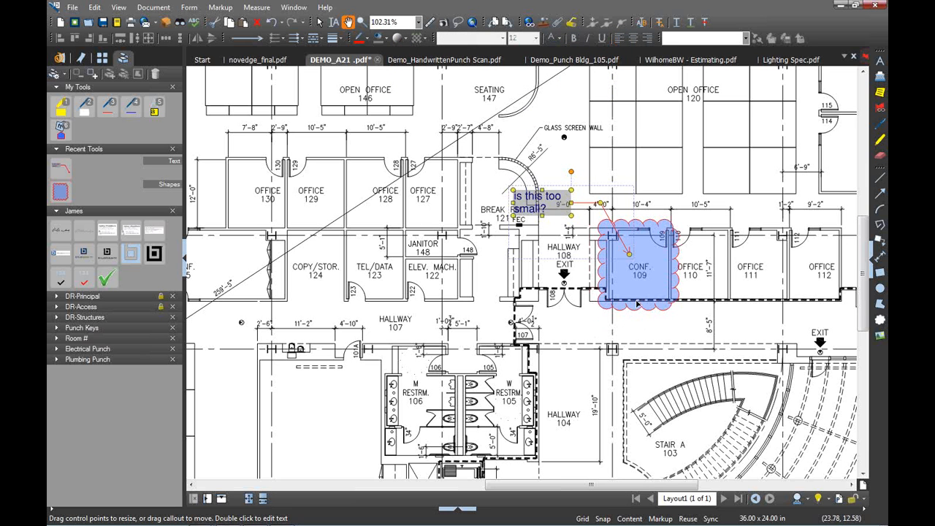
click(380, 38)
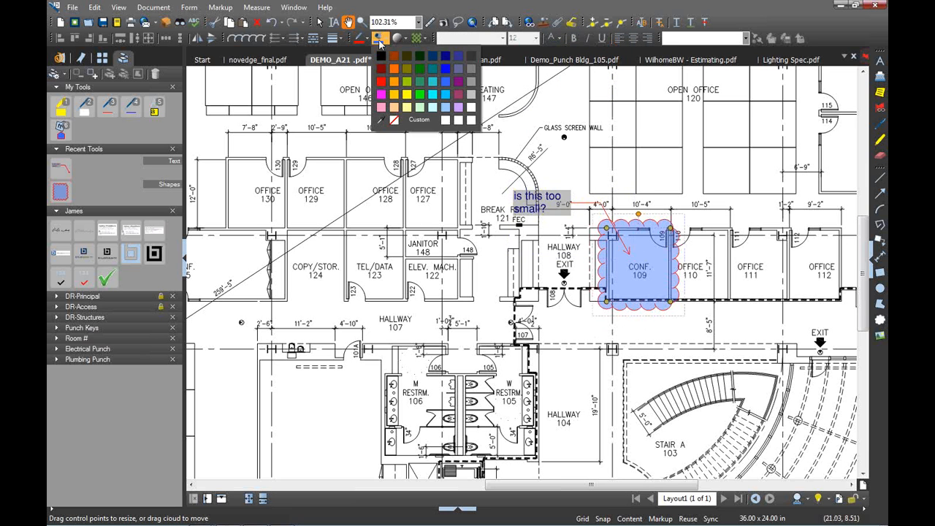
click(407, 95)
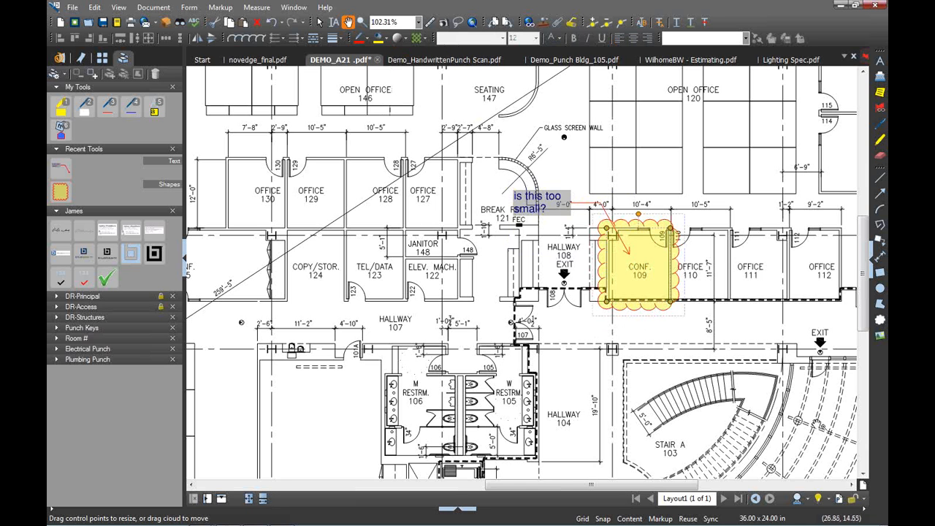
click(658, 344)
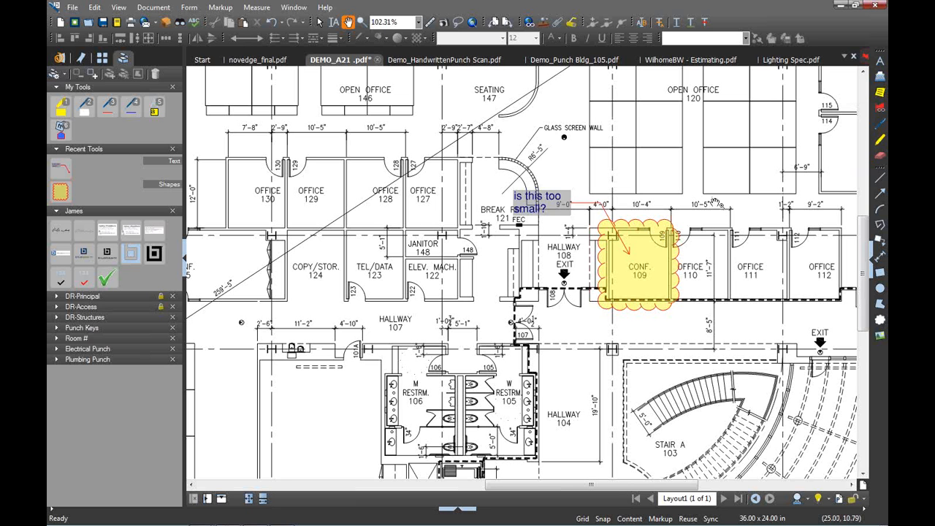
click(880, 336)
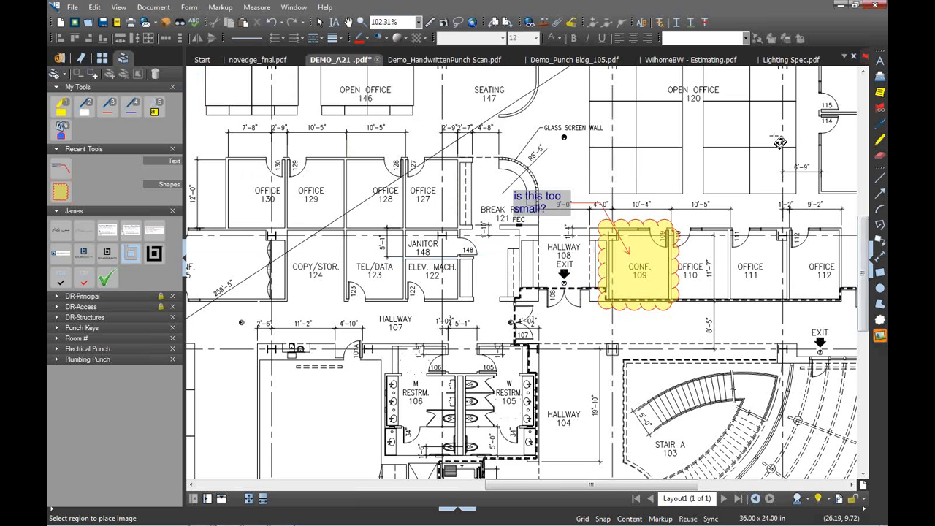
Place the cracked-wall photo above OFFICE 112 with an arrow pointing to the office
click(813, 235)
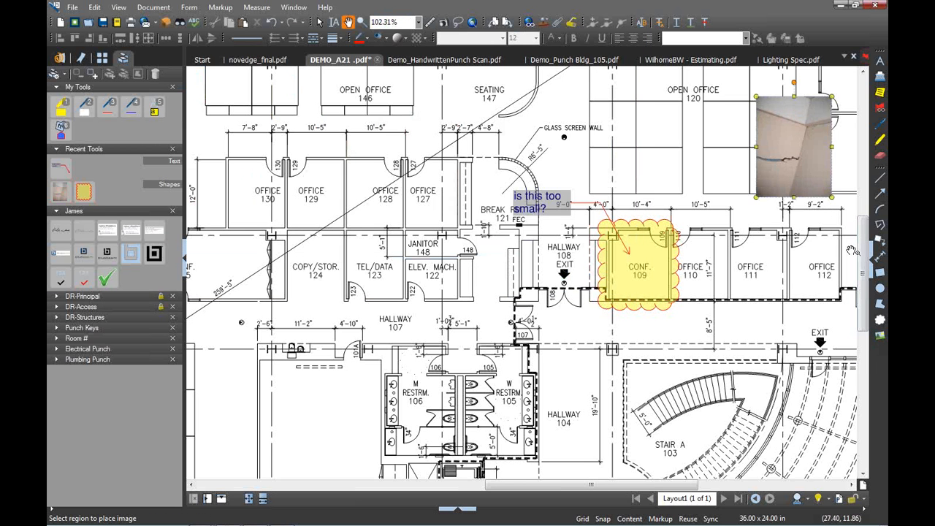
click(879, 194)
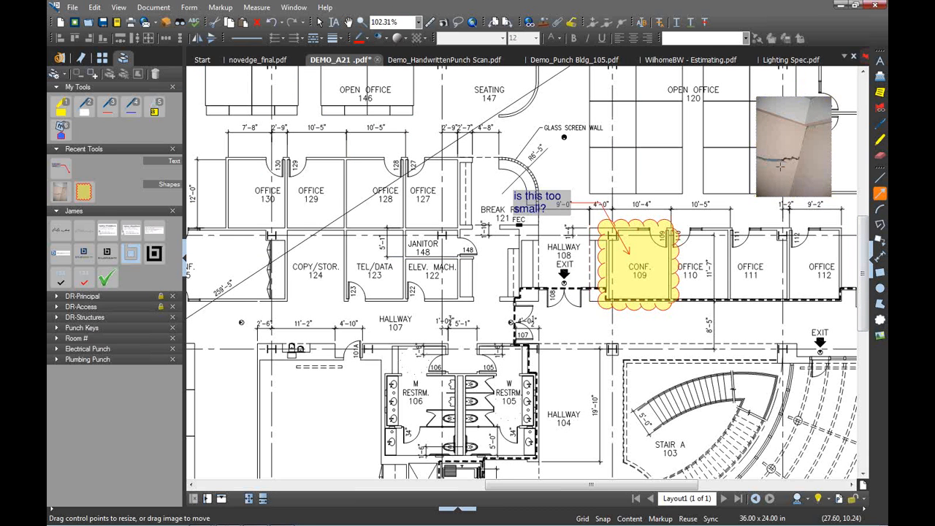
drag(780, 168, 834, 295)
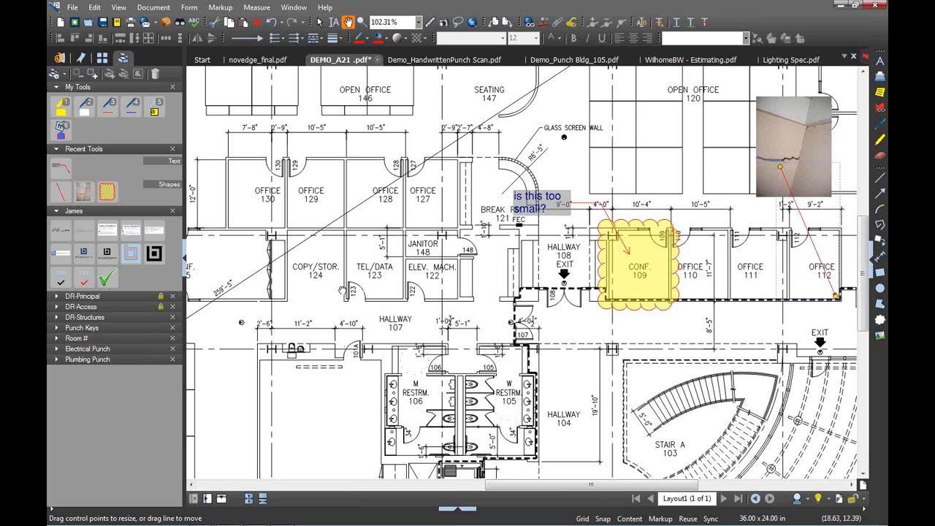
Add a second 'is this too small?' callout pointing at TEL/DATA 123
drag(341, 291, 433, 298)
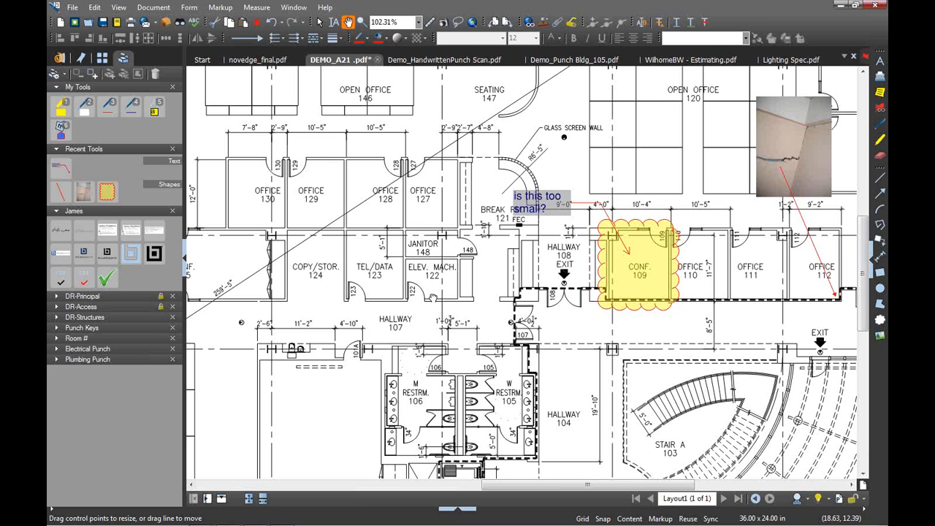
drag(423, 299, 514, 305)
click(60, 168)
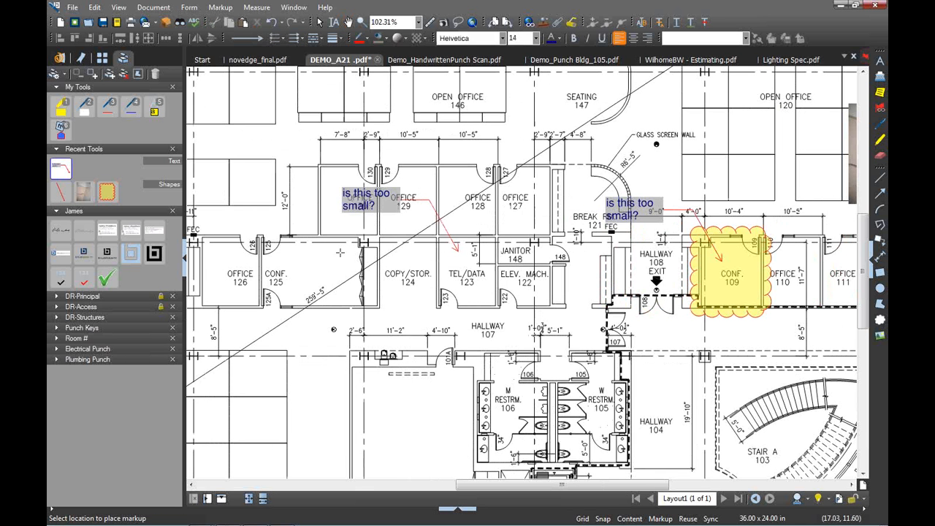
click(329, 252)
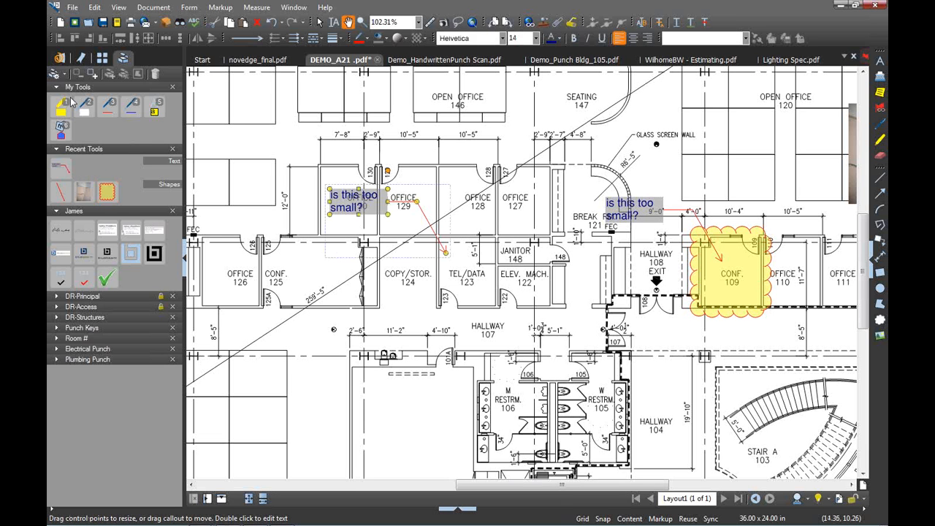
Add an empty tool set titled Novedge through Manage Tool Sets
click(54, 75)
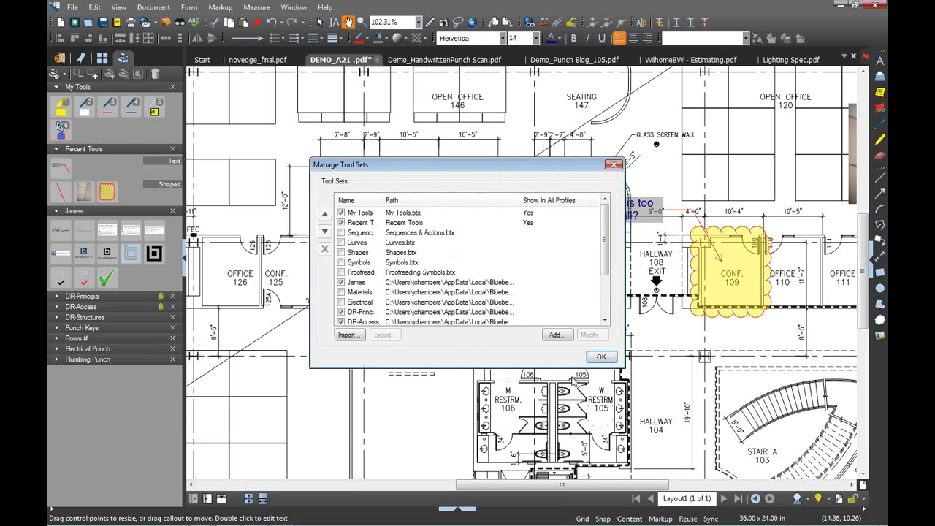
click(556, 335)
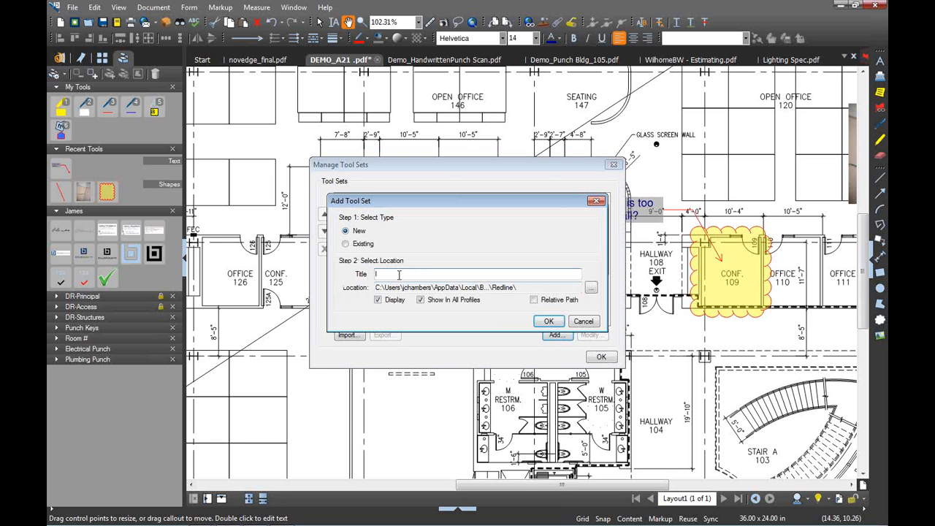
text(Novedge)
click(549, 321)
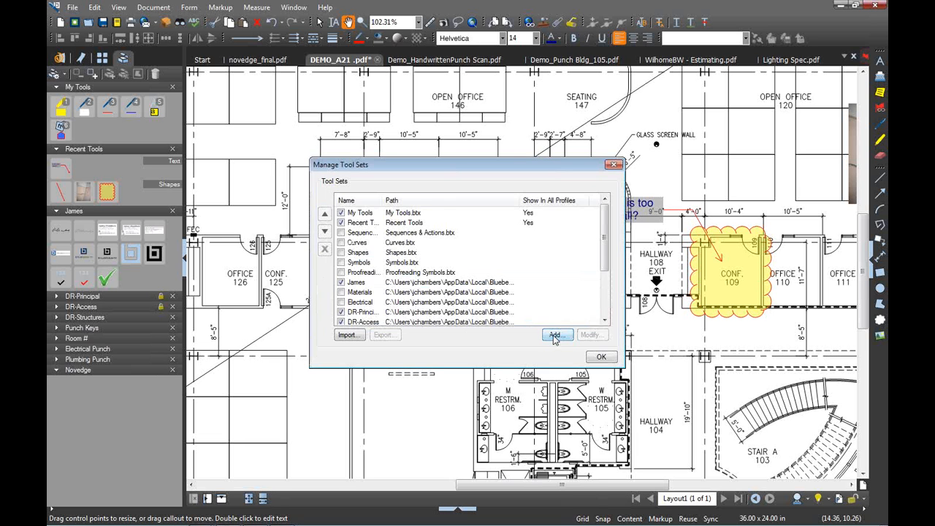
click(555, 335)
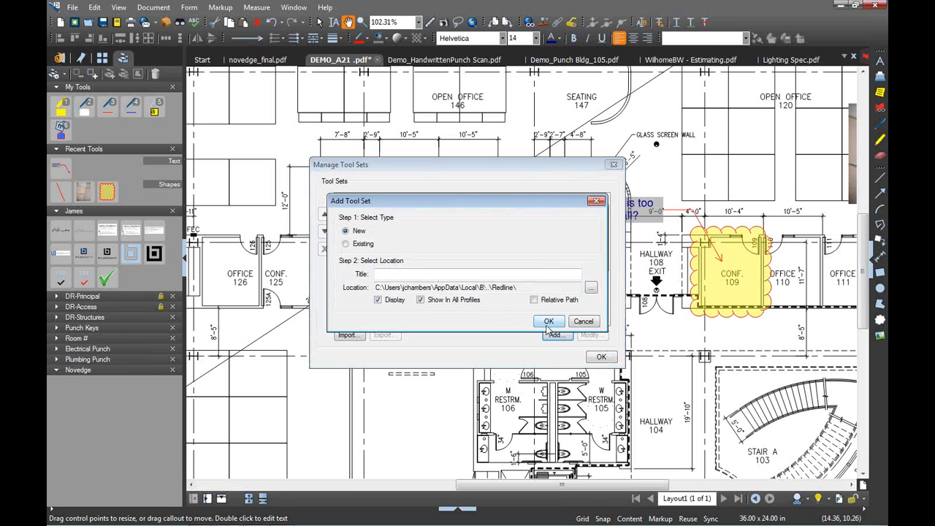
click(549, 321)
click(483, 290)
click(582, 322)
click(601, 357)
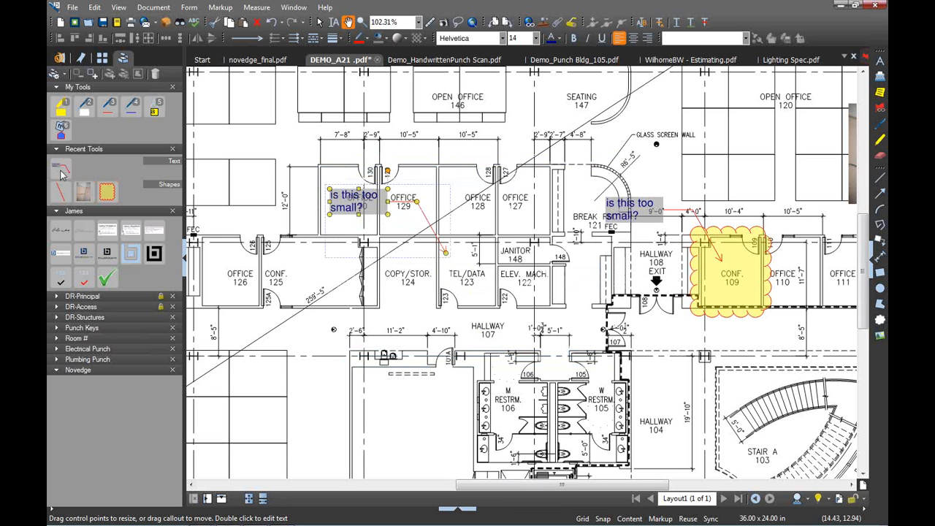
Add the callout tool and the yellow CONF. 109 cloud to the Novedge tool set
drag(62, 173, 63, 392)
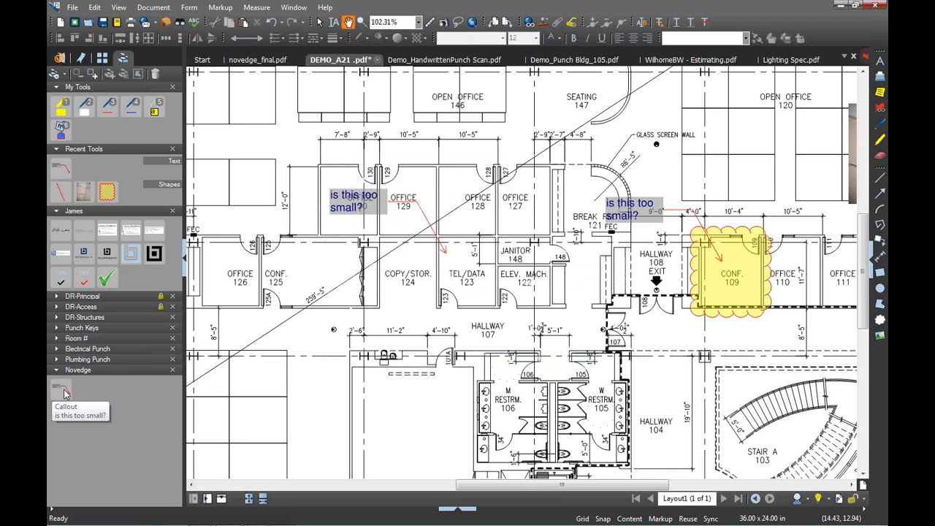
click(740, 283)
right_click(740, 284)
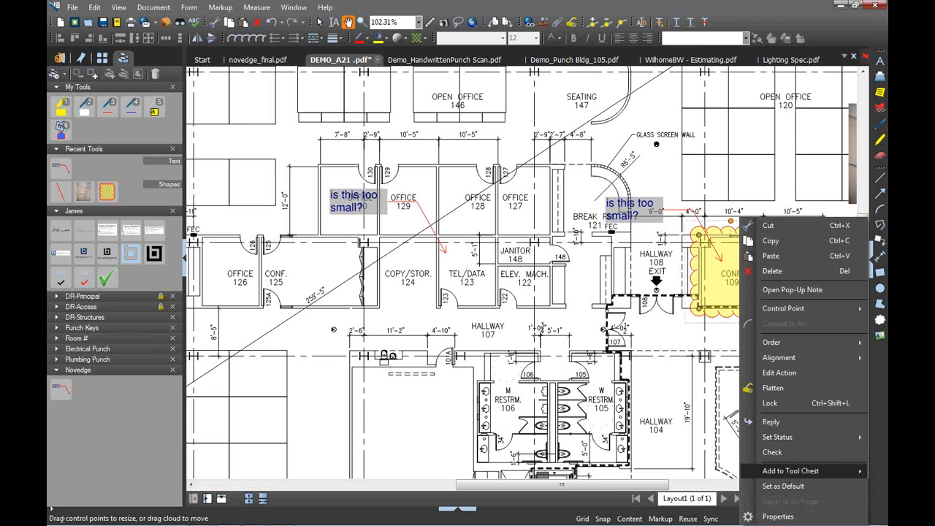
click(790, 471)
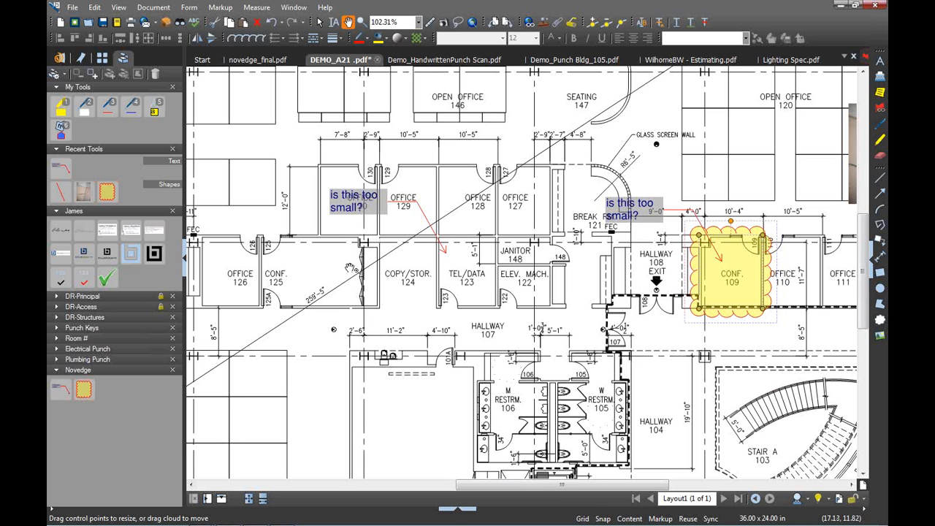
Place a new callout from Novedge with its tip just below Hallway 107
click(62, 393)
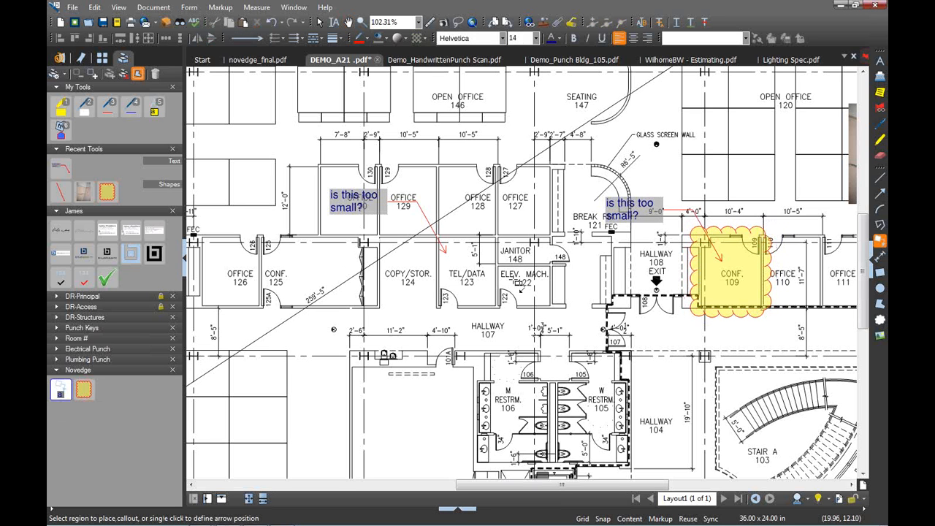
click(413, 373)
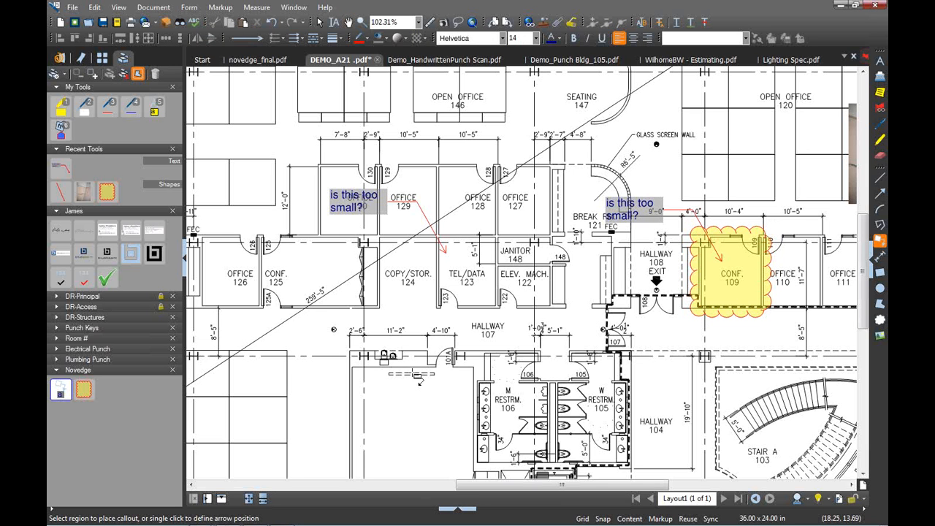
click(228, 325)
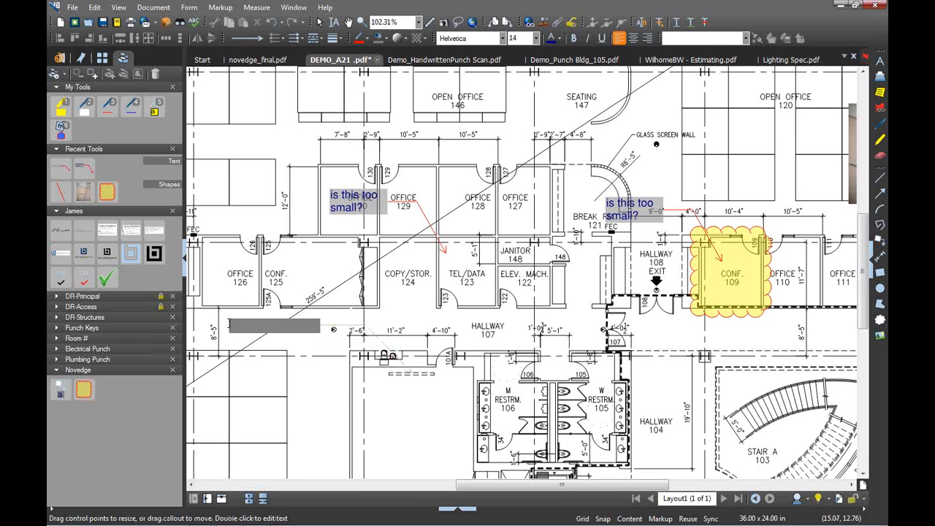
Enter 'IT will spec the AV in this area' as the new callout's text
text(IT will spec)
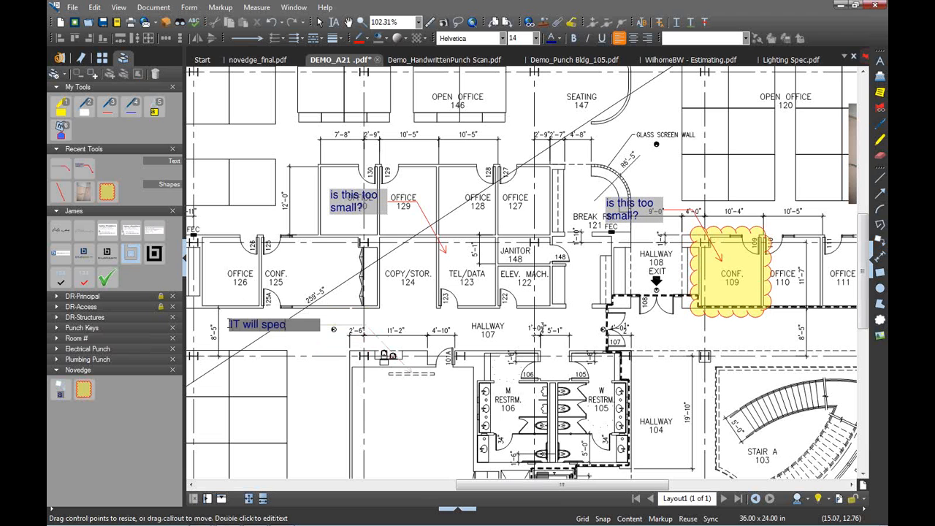
text( the AV)
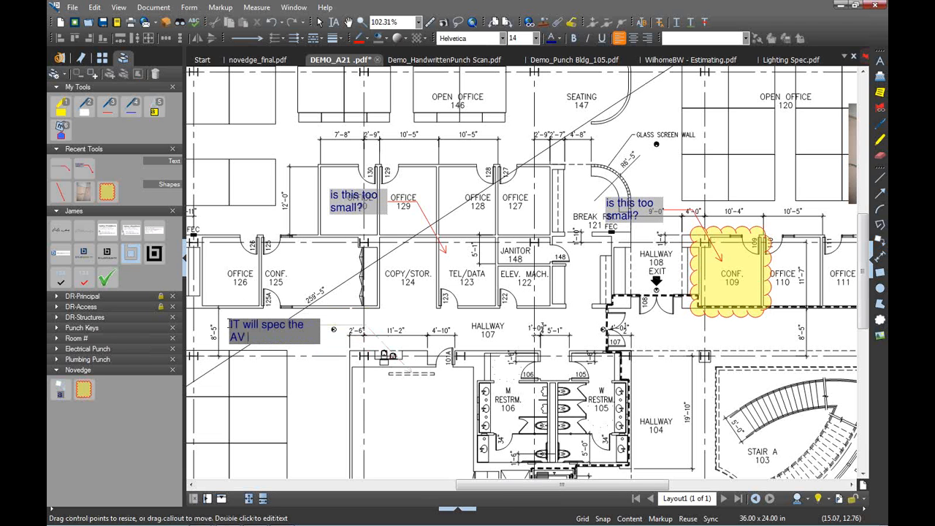
text( in this area)
key(Escape)
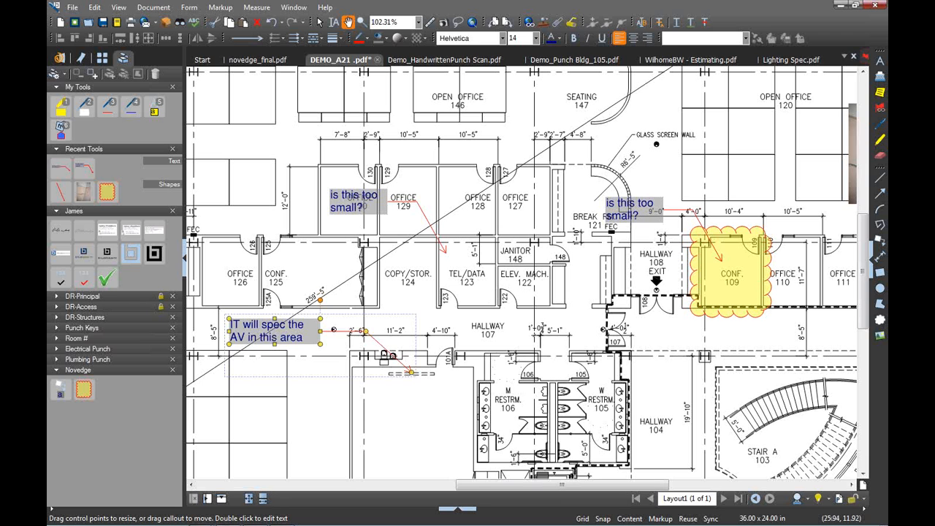
Change the callout's Subject from 'Callout' to 'IT' in the Properties panel
click(872, 260)
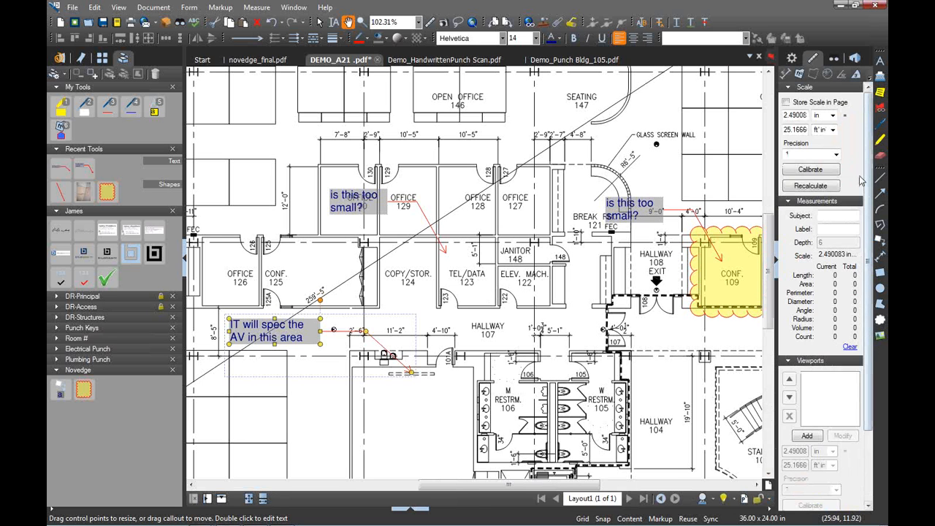
click(794, 60)
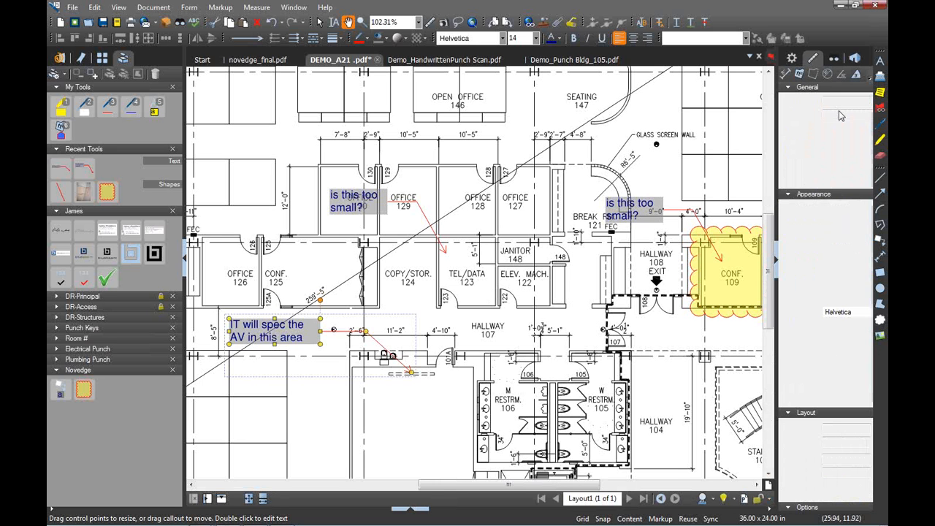
drag(848, 115, 815, 115)
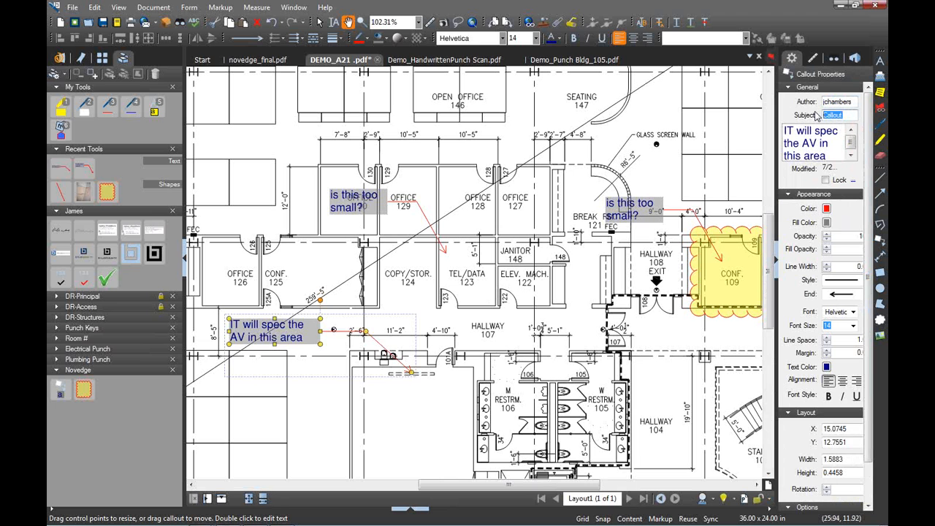
text(IT)
click(374, 314)
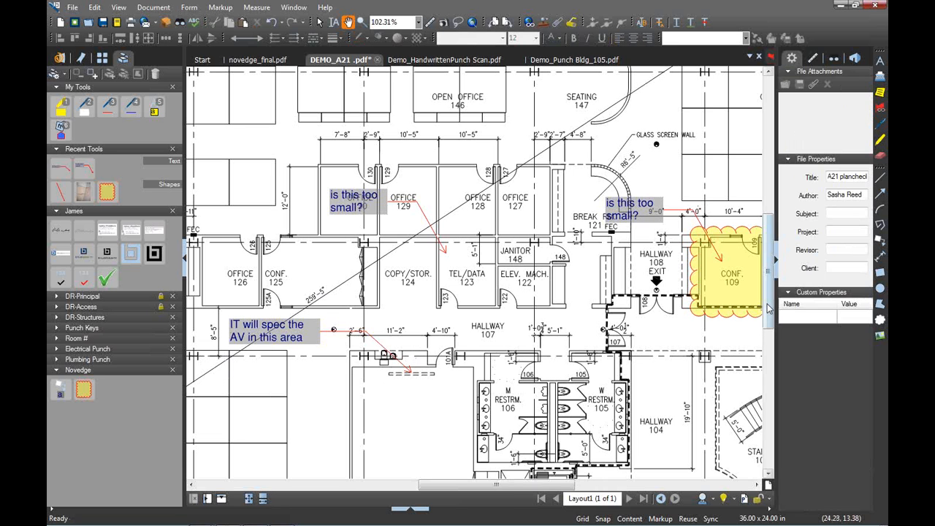
click(776, 266)
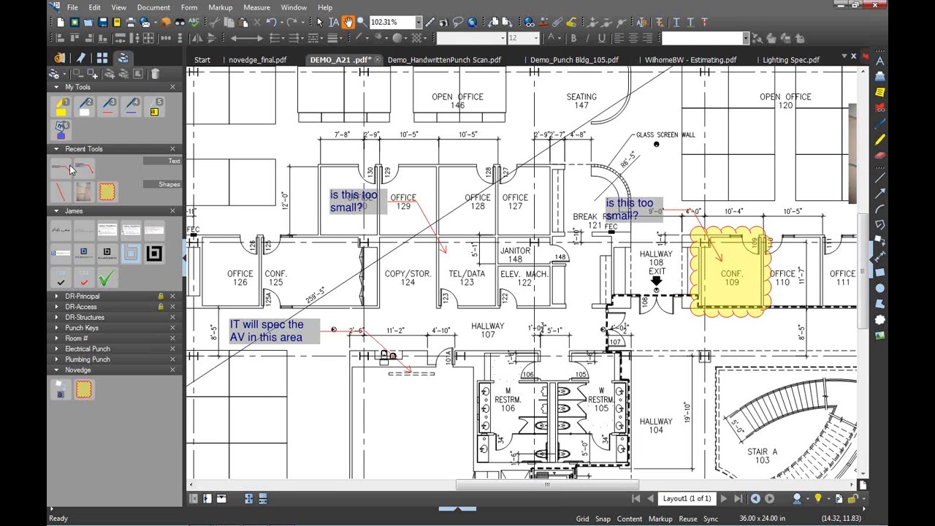
click(52, 76)
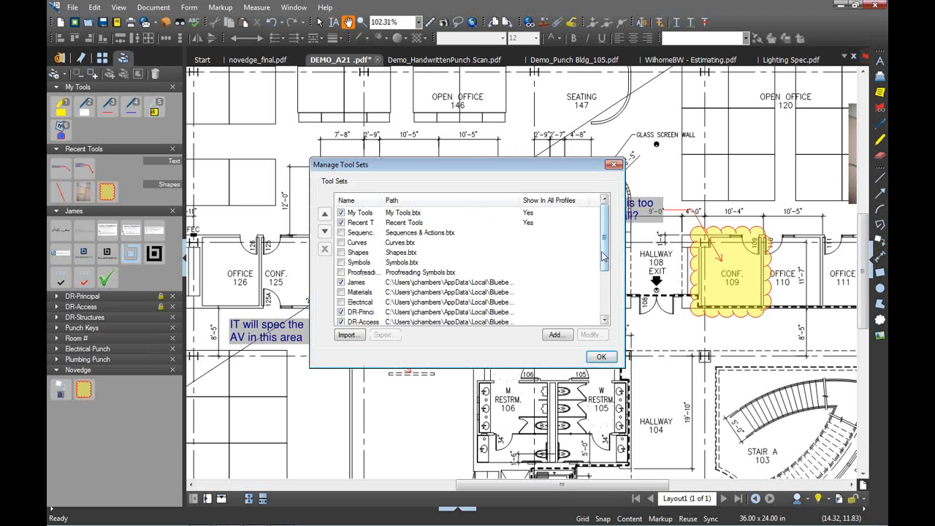
drag(604, 252, 604, 301)
click(360, 312)
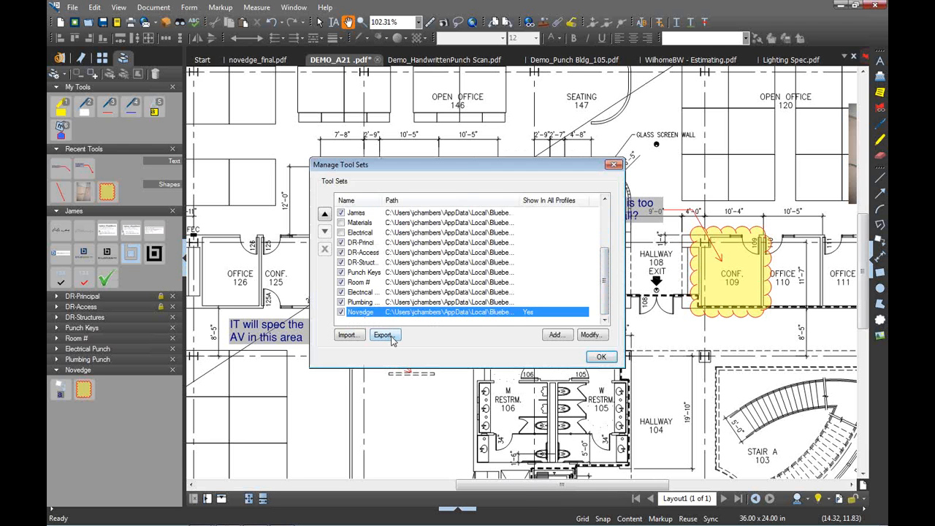
click(602, 357)
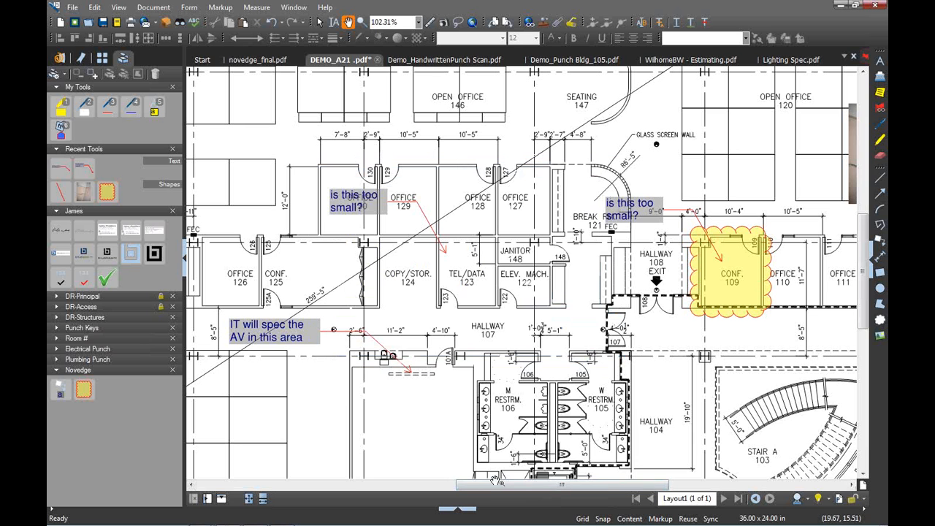
click(470, 509)
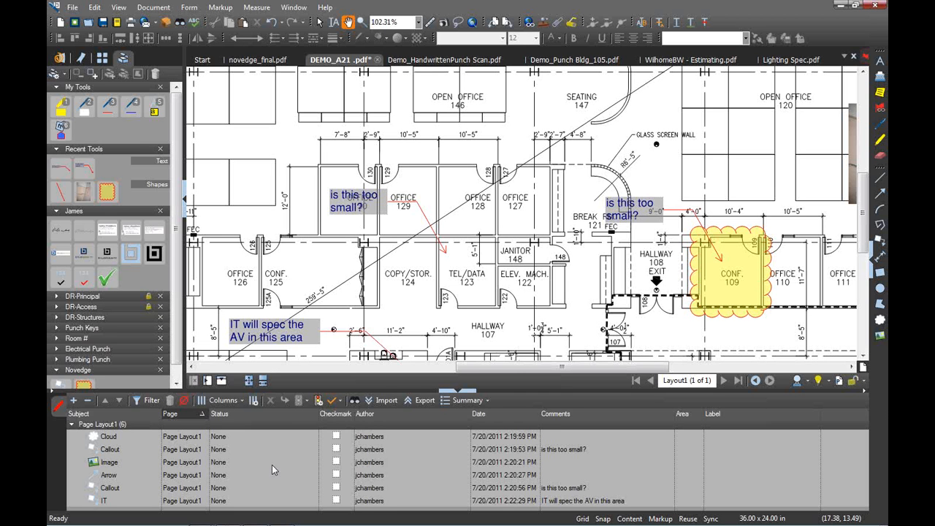
Uncheck Label in the markups list's Columns menu to hide that column
click(232, 404)
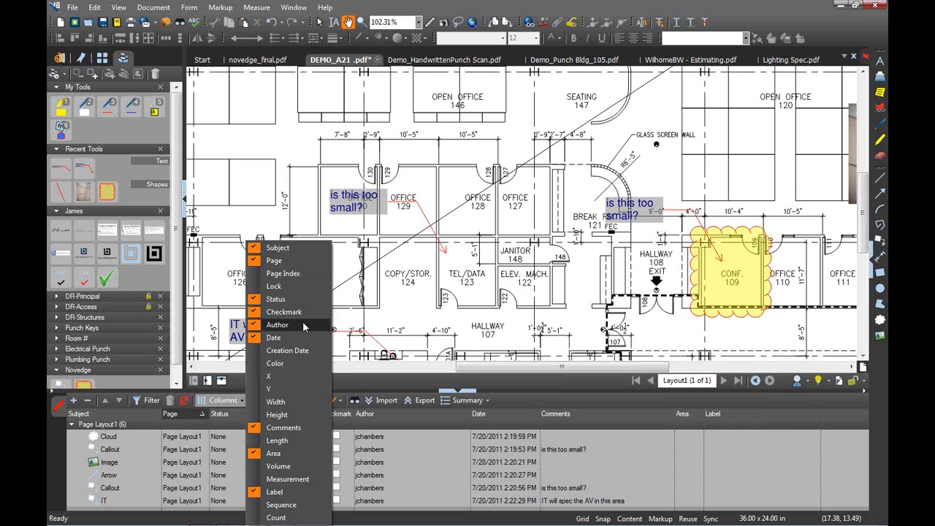
click(334, 415)
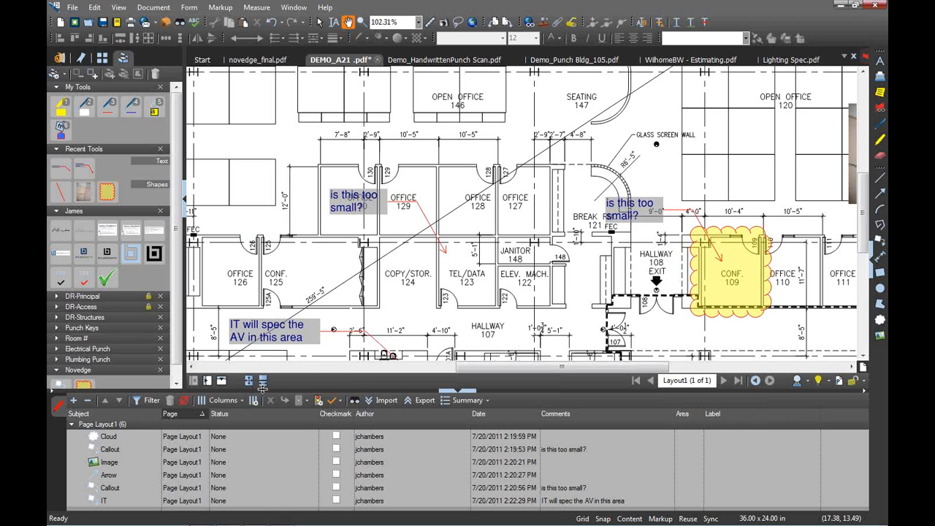
click(231, 404)
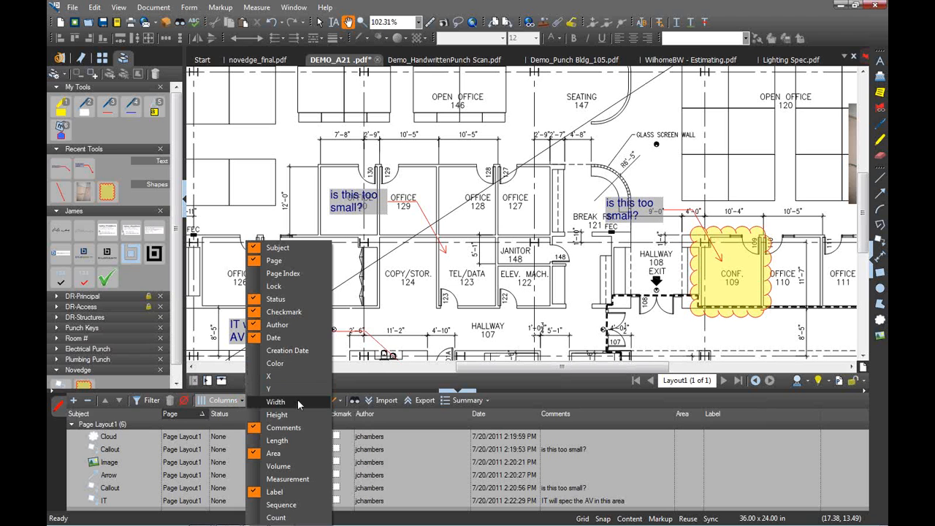
click(345, 384)
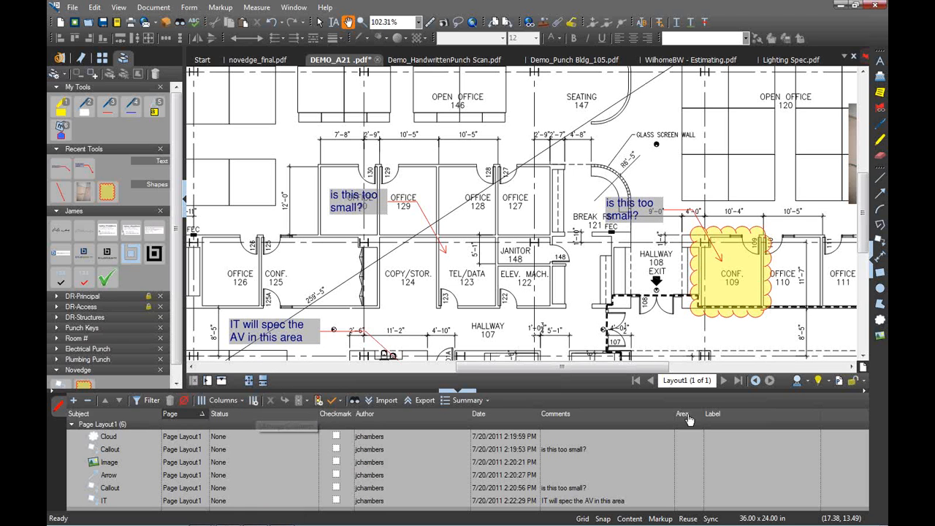
click(239, 403)
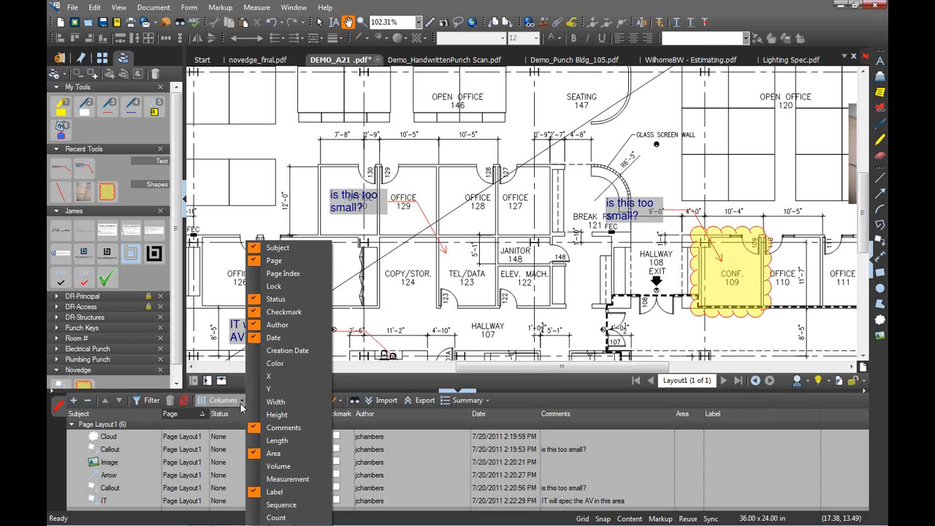
click(276, 495)
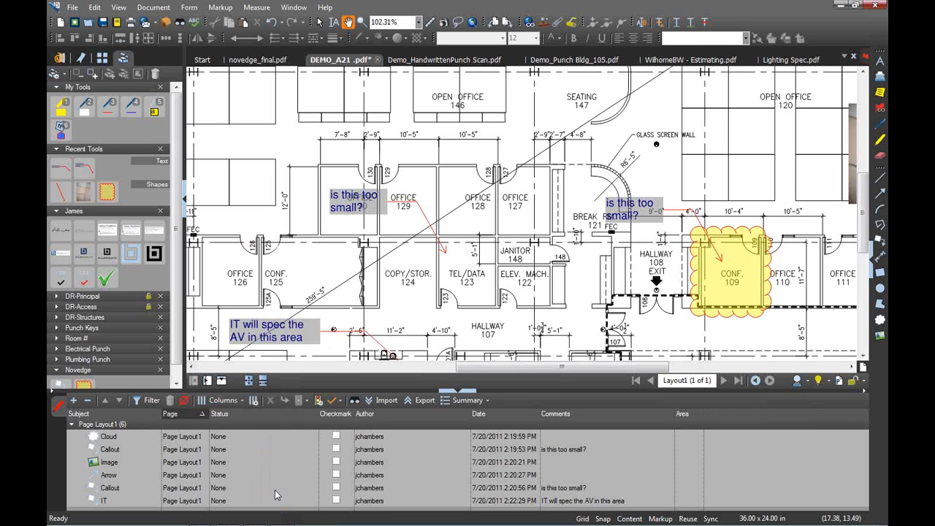
Create a user-defined column named 'Resp' of type Choice
click(254, 400)
click(409, 167)
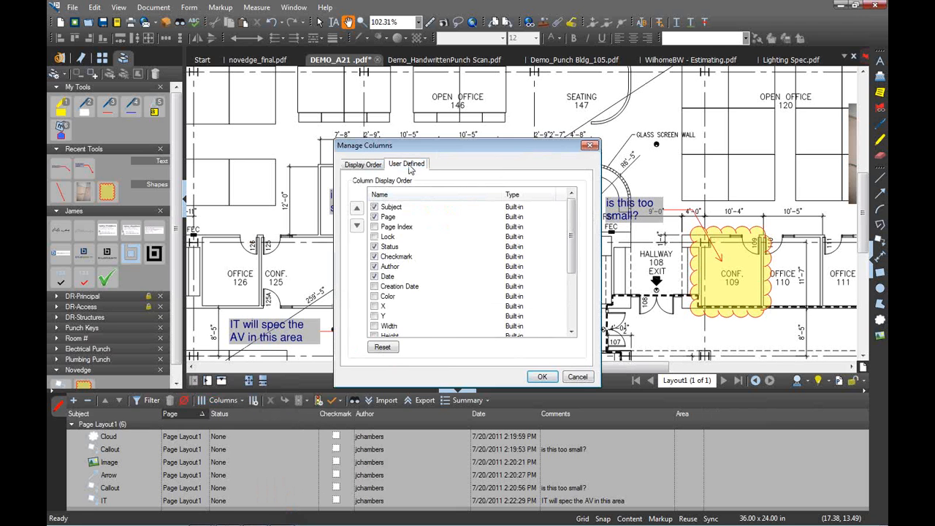
click(524, 290)
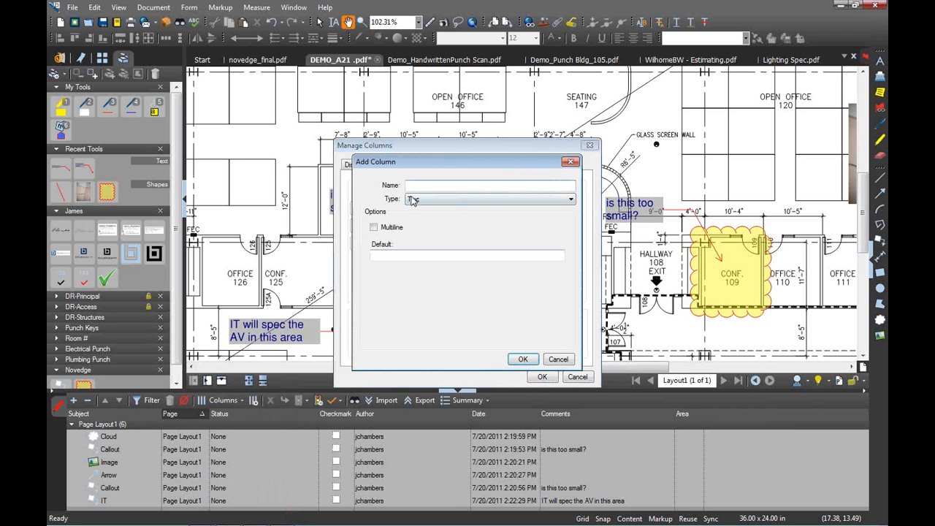
text(Resp)
click(462, 200)
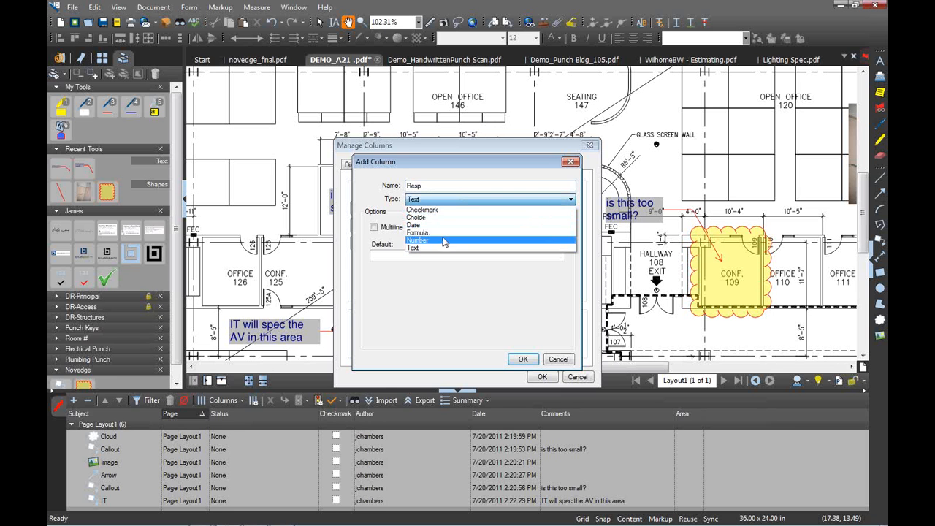
click(437, 219)
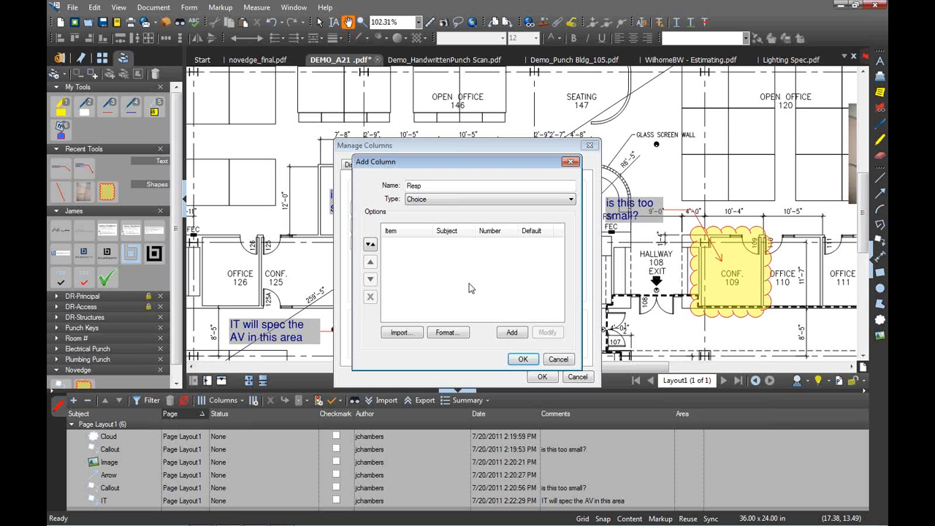
Add three team members' names as Resp choices and apply the new column
click(513, 333)
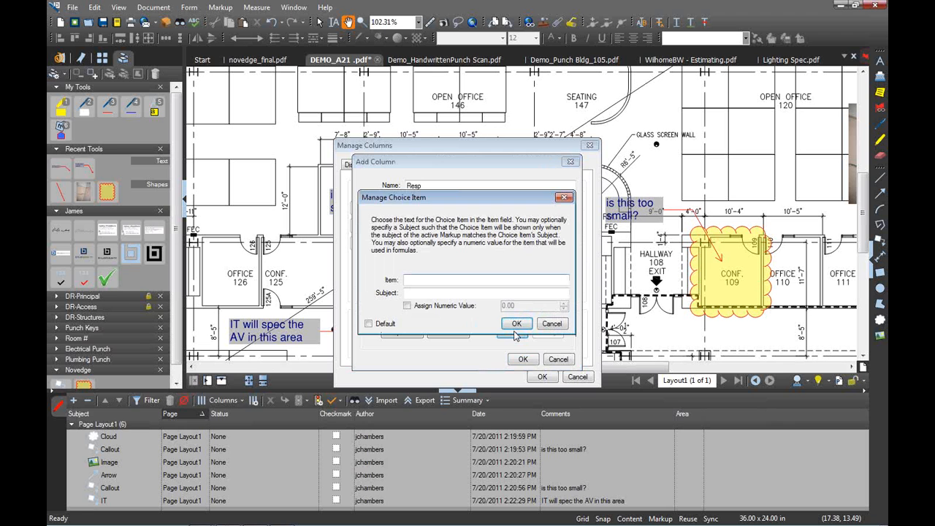
text(James)
click(517, 330)
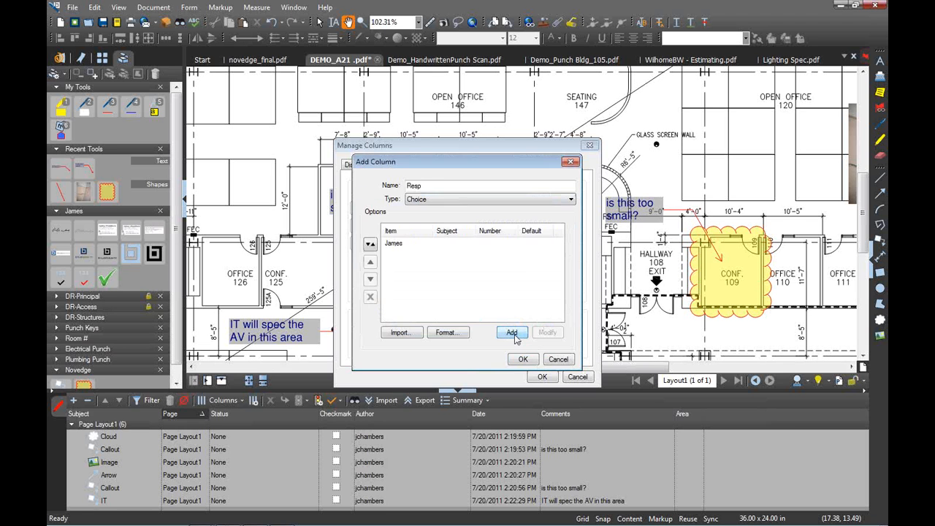
click(516, 335)
text(Vince)
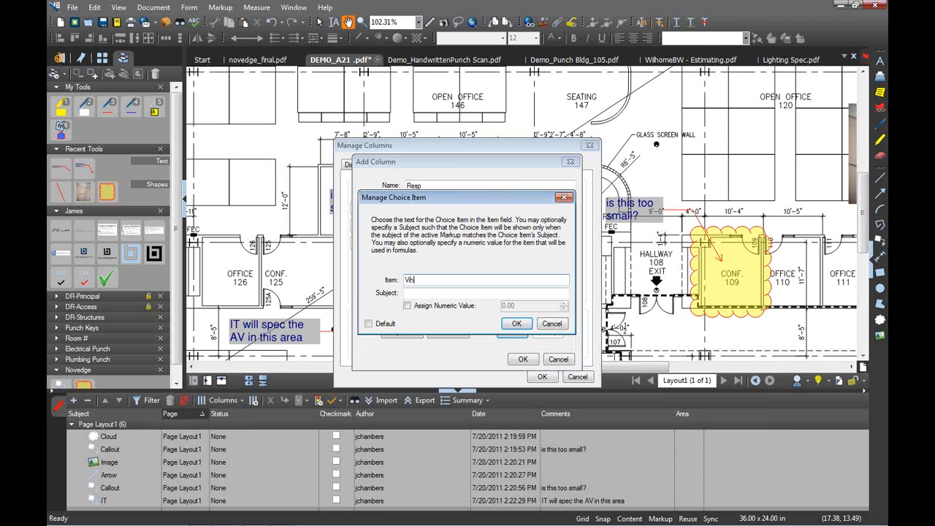
click(516, 324)
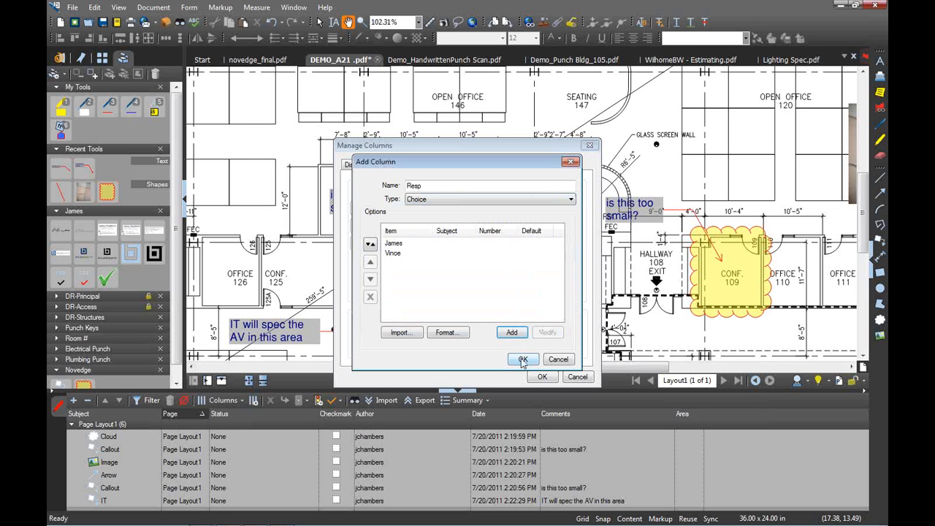
click(512, 332)
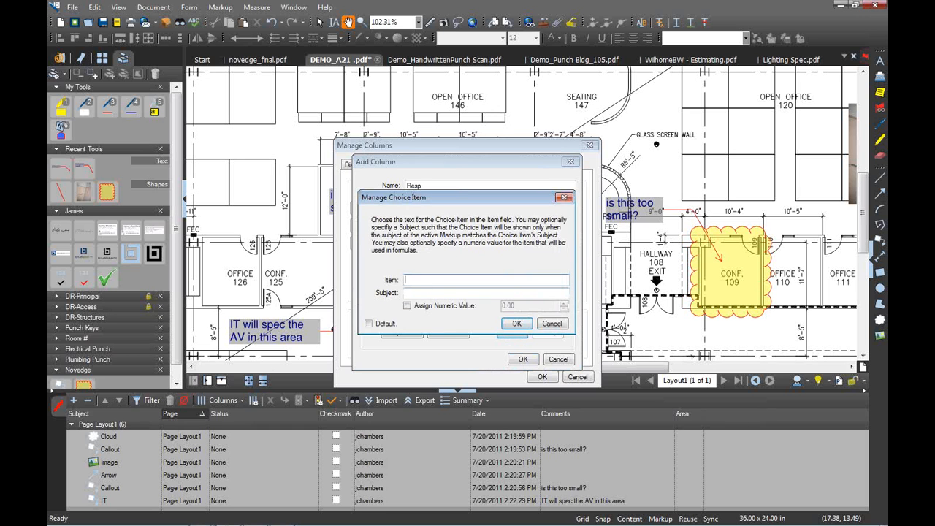
text(Kristine)
click(516, 323)
click(522, 359)
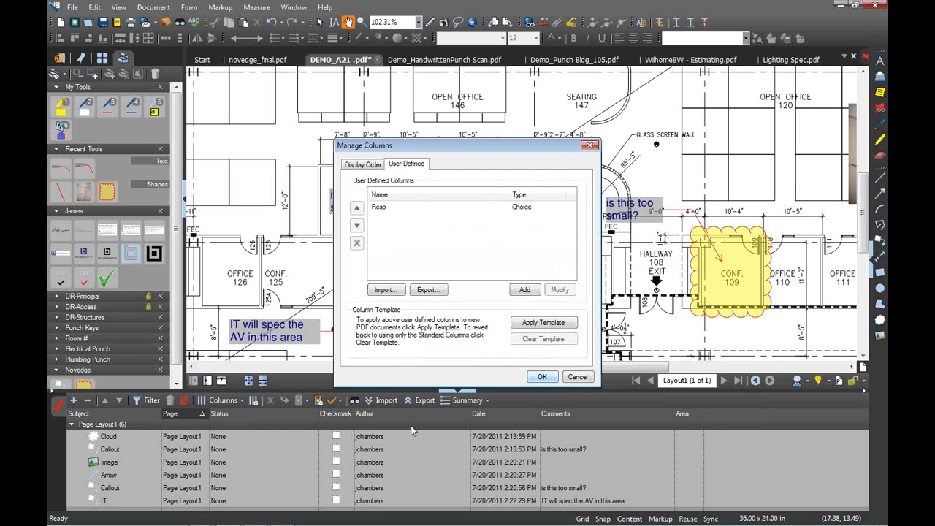
click(542, 376)
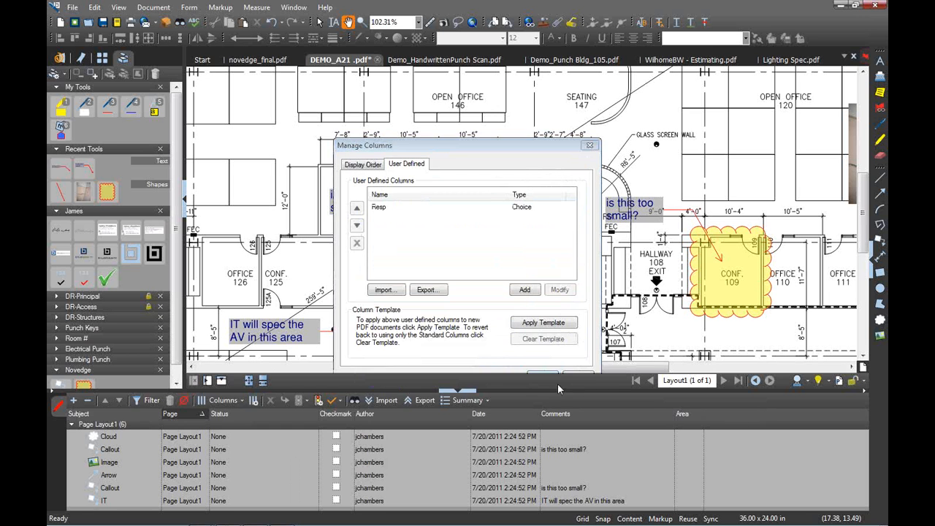
Set the 'IT will spec the AV in this area' note's Resp to the second listed team member
click(555, 452)
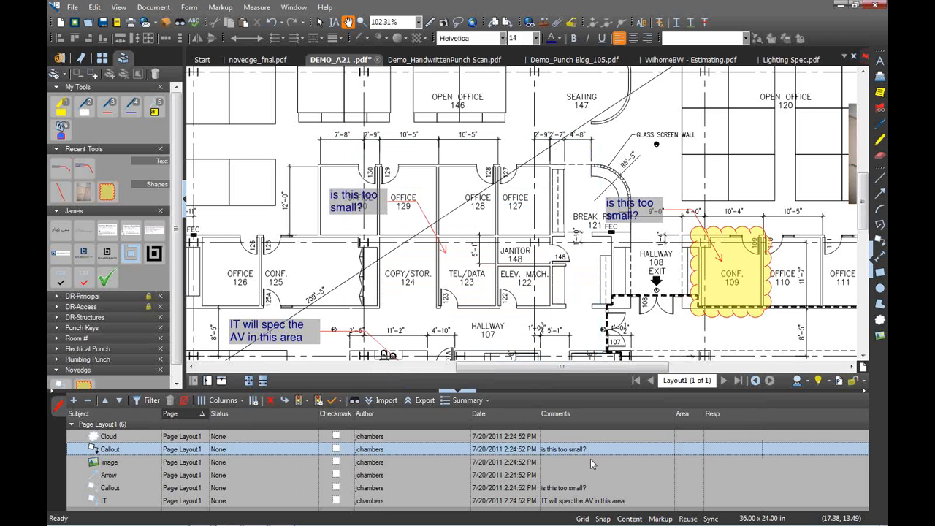
click(566, 503)
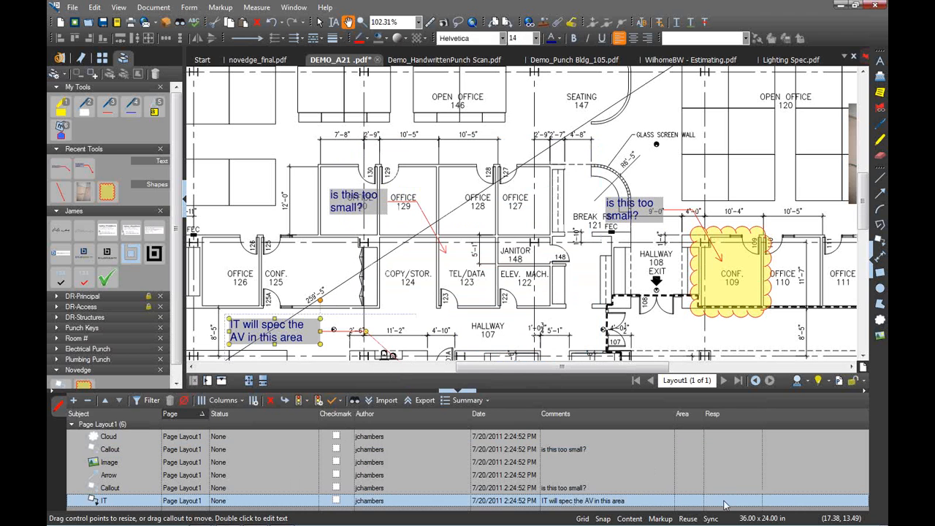
click(725, 504)
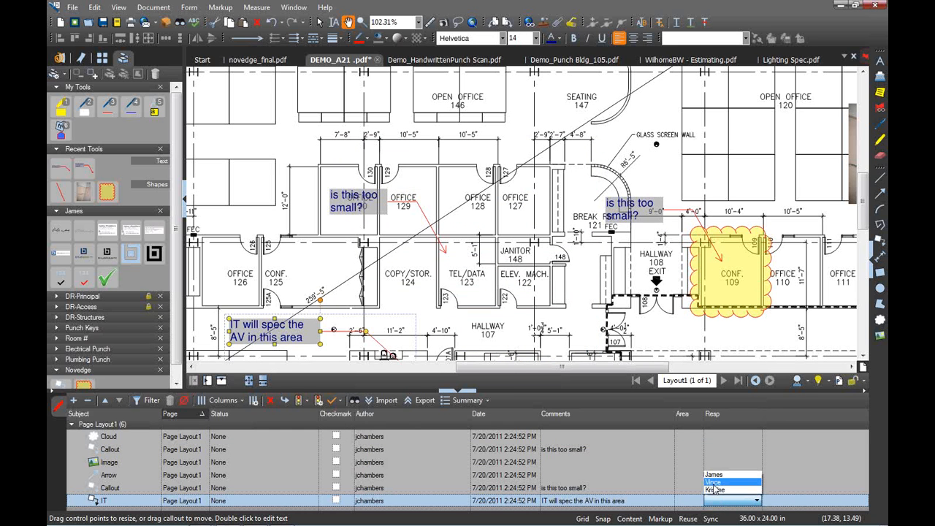
click(713, 483)
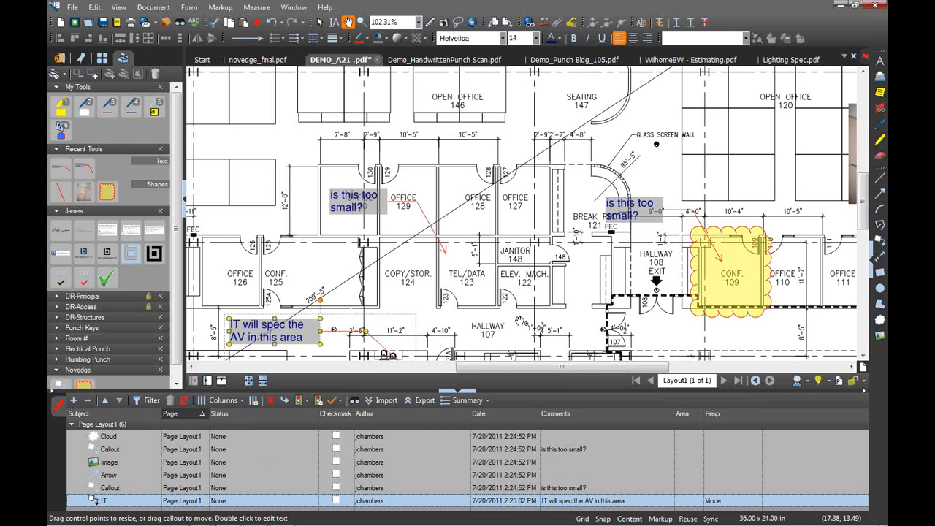
click(479, 237)
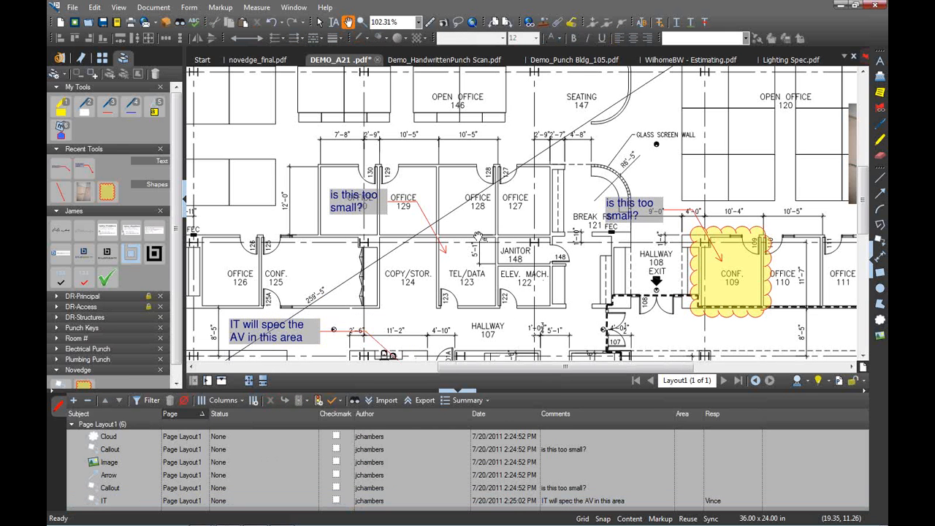
scroll(479, 238, down, 1)
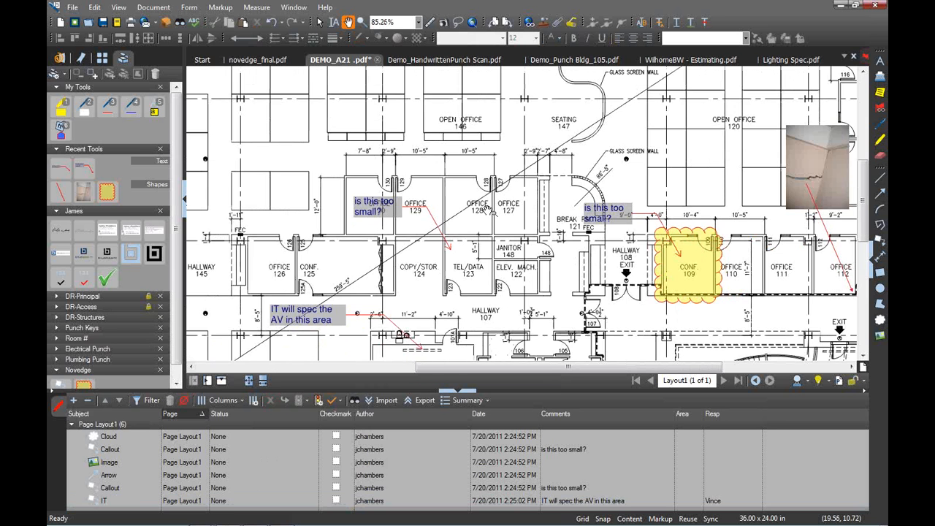
scroll(492, 211, down, 1)
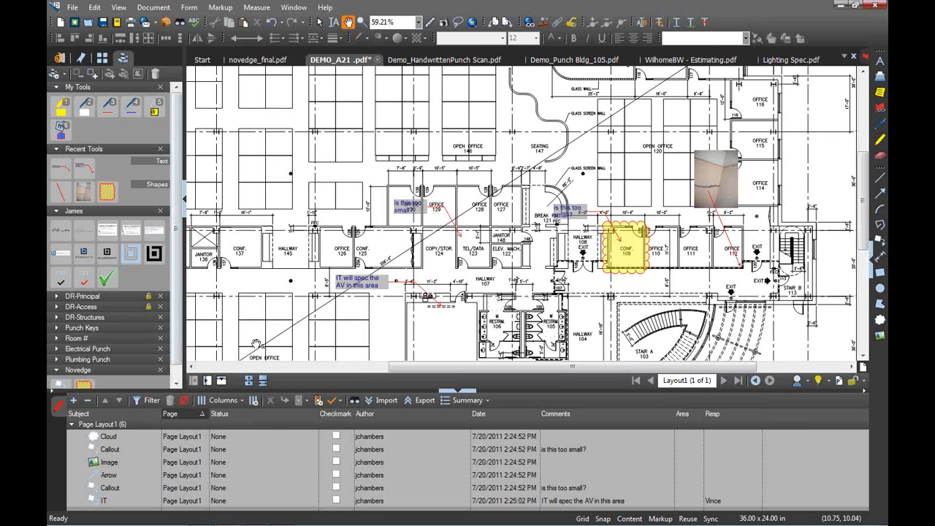
Import markups from the three DEMO_A21 reviewer PDFs in Comments_Import, bringing the total to 39
click(386, 401)
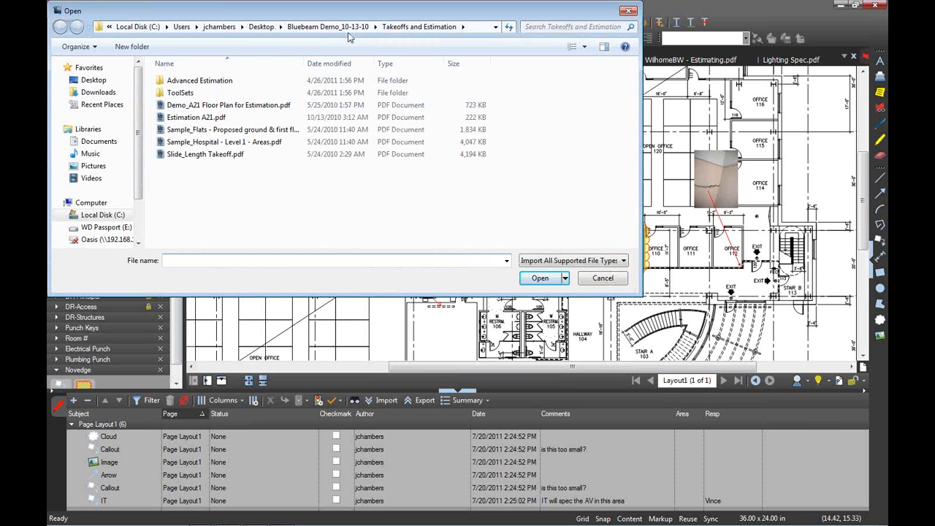
click(363, 30)
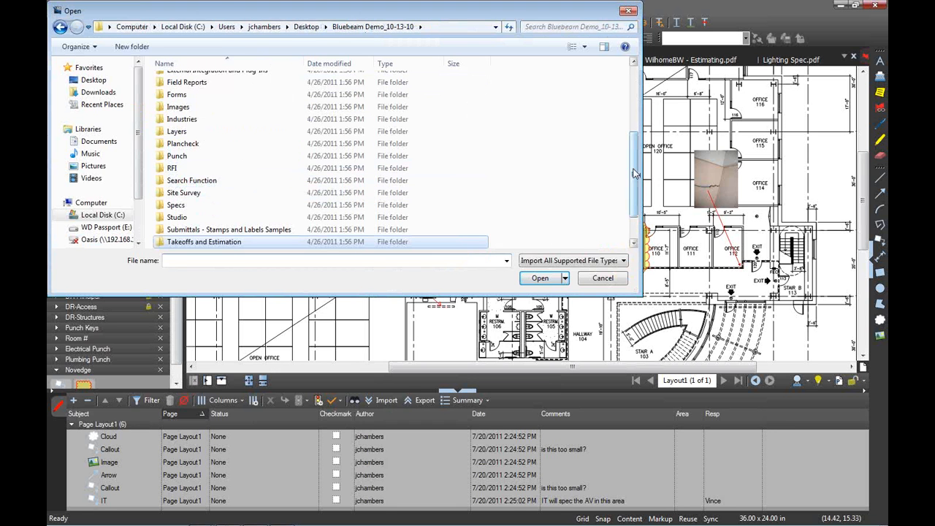
drag(634, 172, 632, 102)
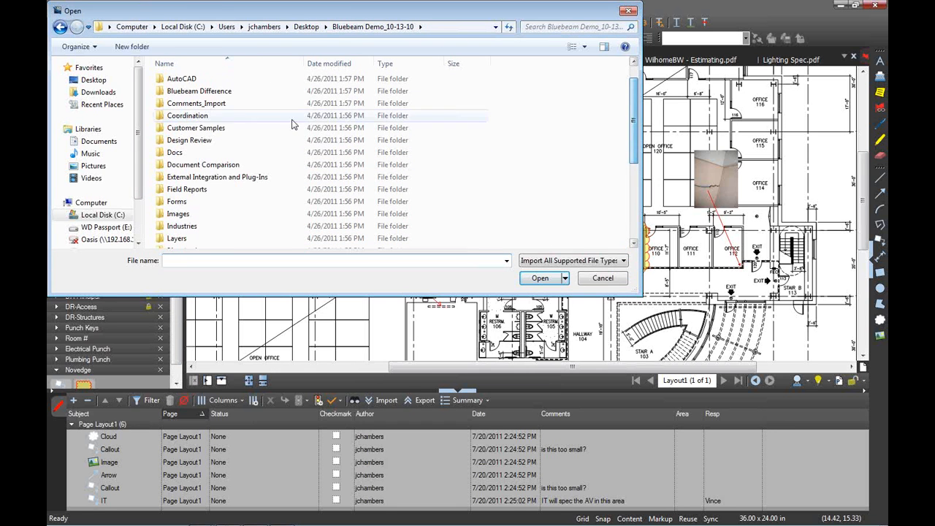
click(222, 105)
double_click(225, 109)
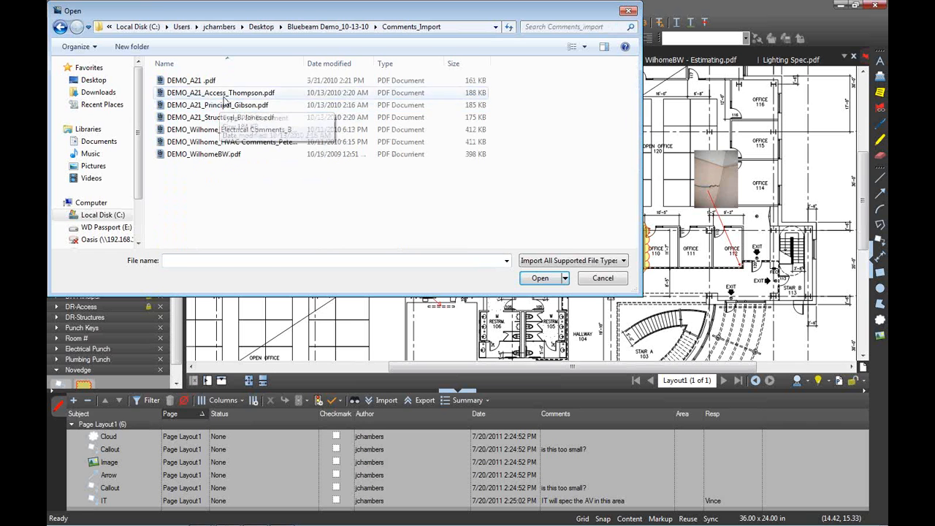
click(222, 93)
ctrl+click(219, 105)
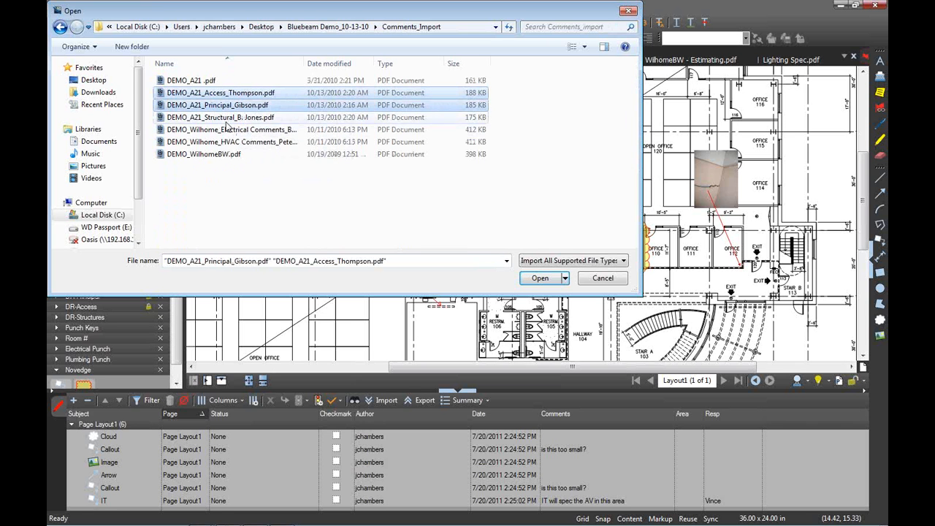
ctrl+click(233, 118)
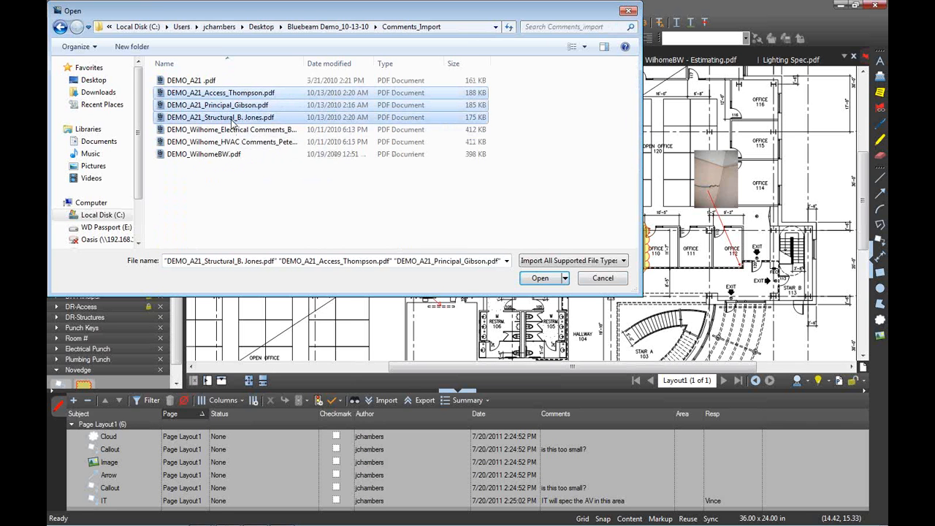
click(538, 280)
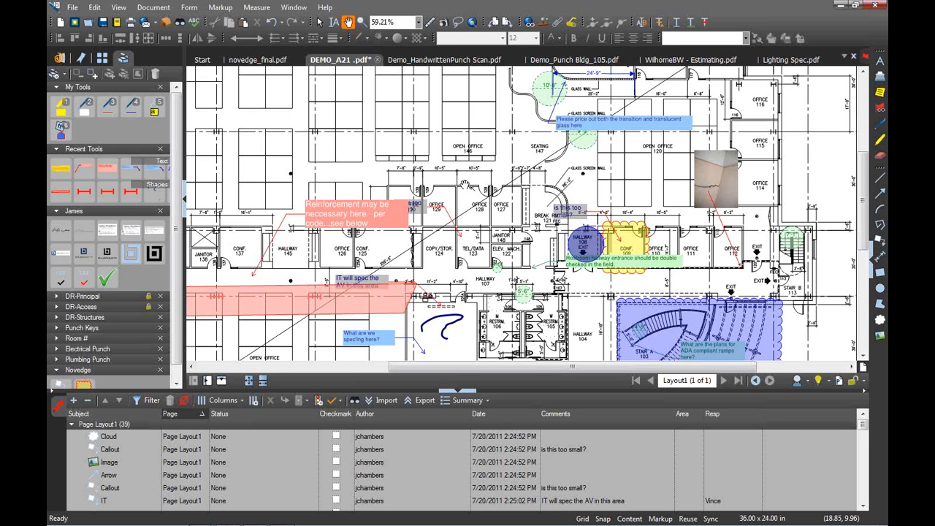
Fit the full sheet in view and turn on column filtering in the Markups list
scroll(463, 183, down, 2)
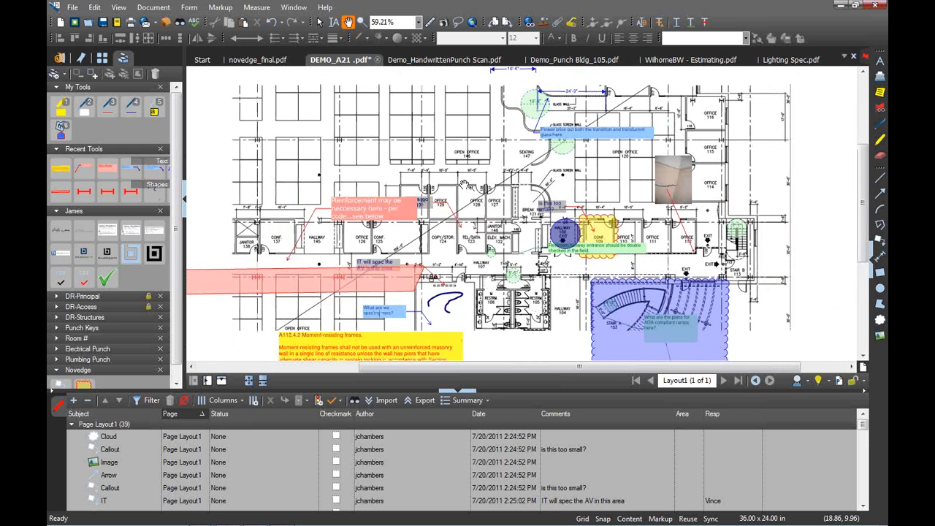
click(249, 381)
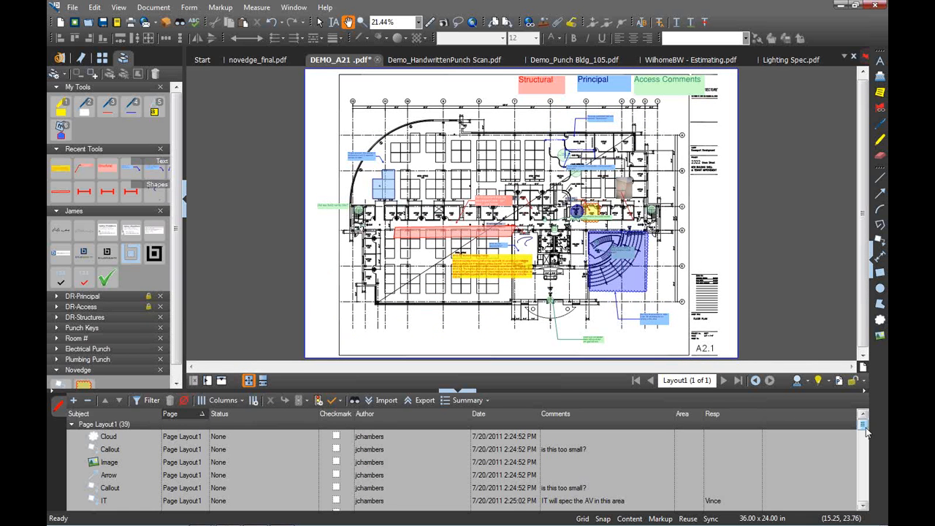
drag(865, 432, 871, 458)
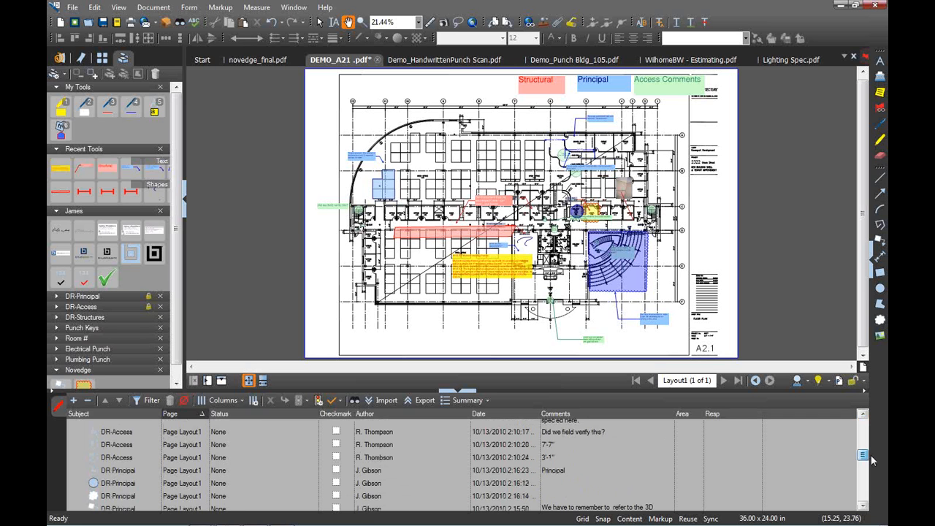
drag(872, 458, 869, 433)
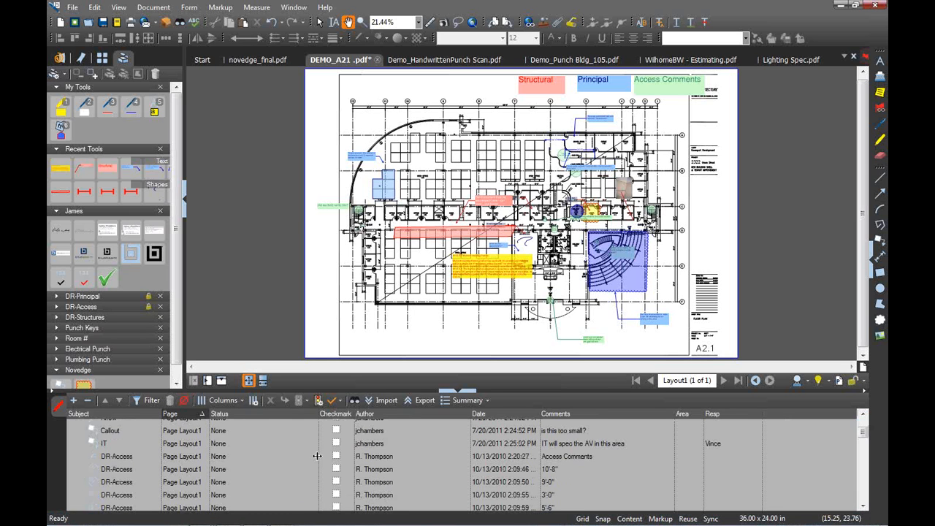
click(149, 401)
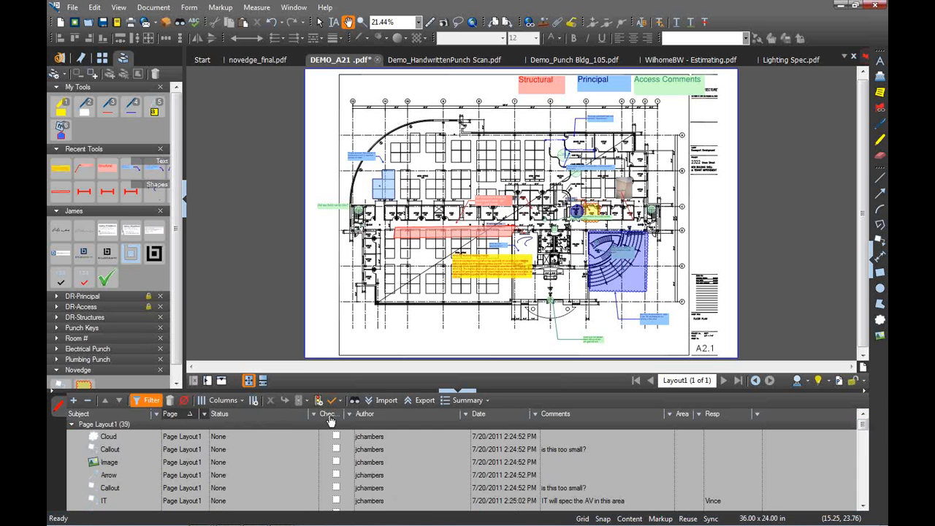
Filter the Markups list by Author to the access reviewer and select the 10'-8" markup
click(466, 415)
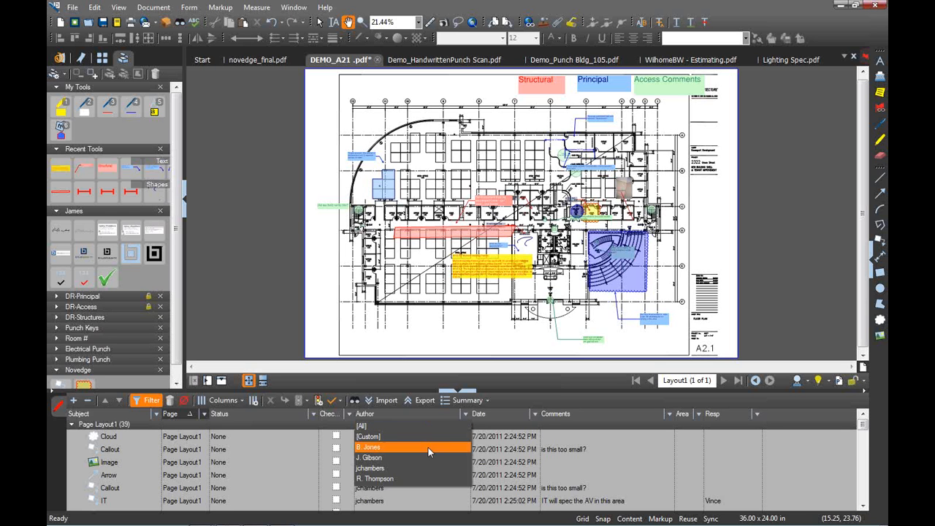
click(406, 478)
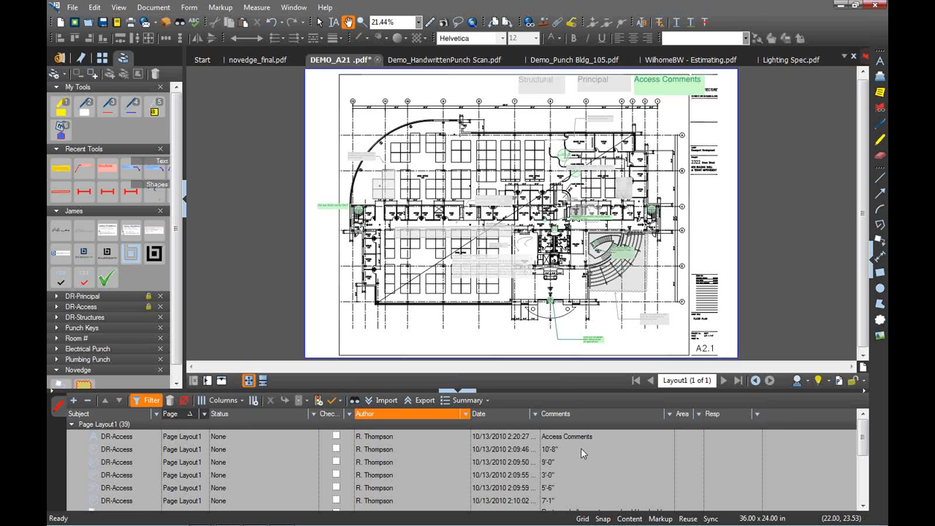
click(427, 450)
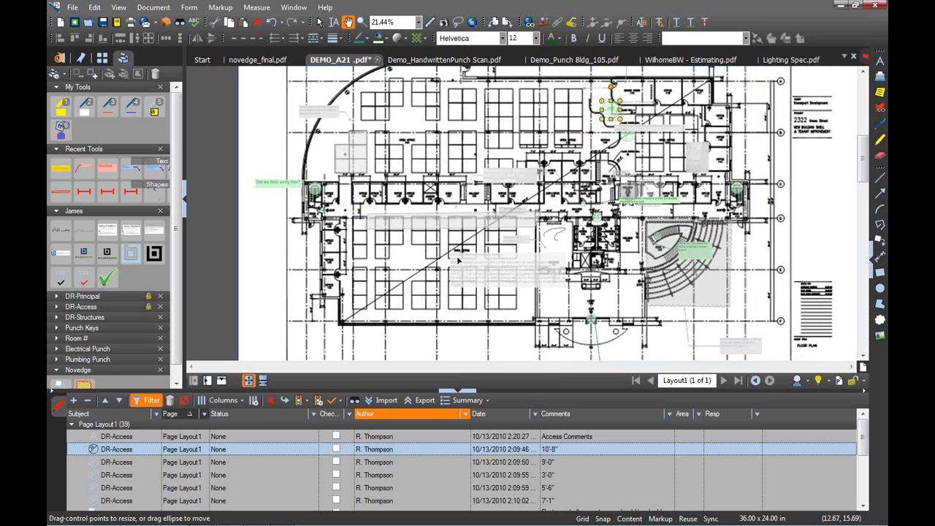
Step through the 9'-0", 3'-0" and 7'-1" access markups, then bring up the restroom hallway comment's actions
click(398, 467)
click(396, 478)
click(401, 501)
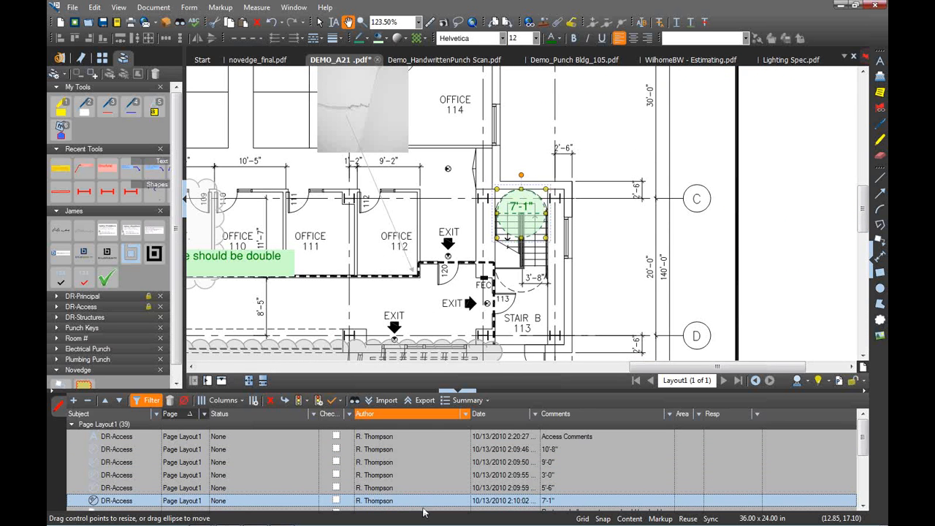
click(423, 511)
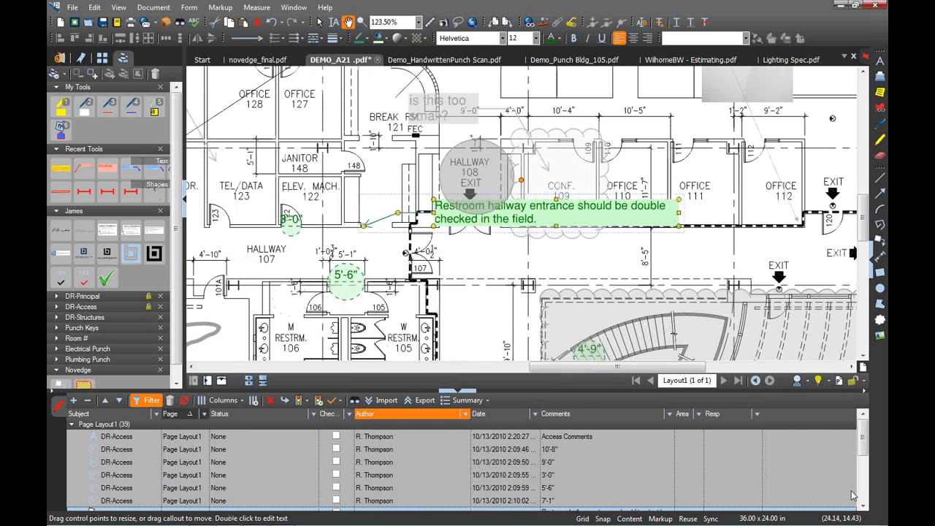
scroll(865, 454, down, 2)
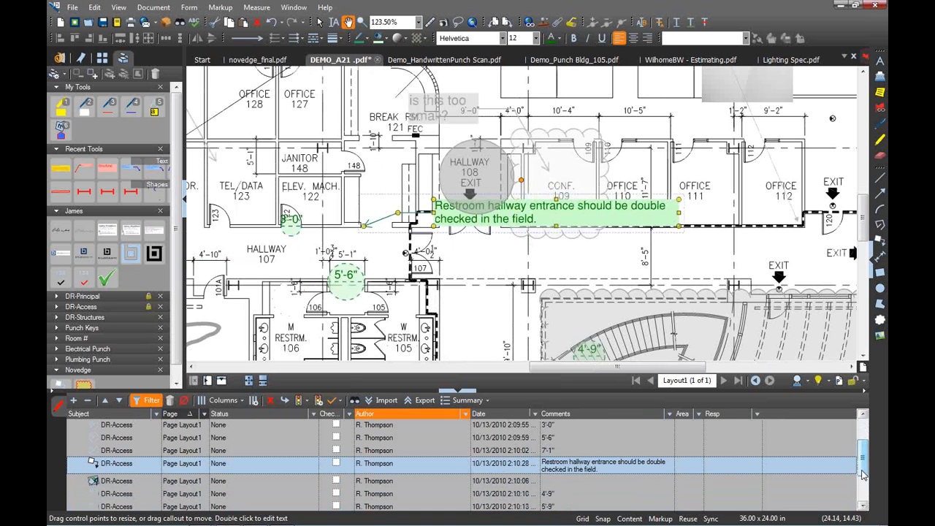
right_click(620, 467)
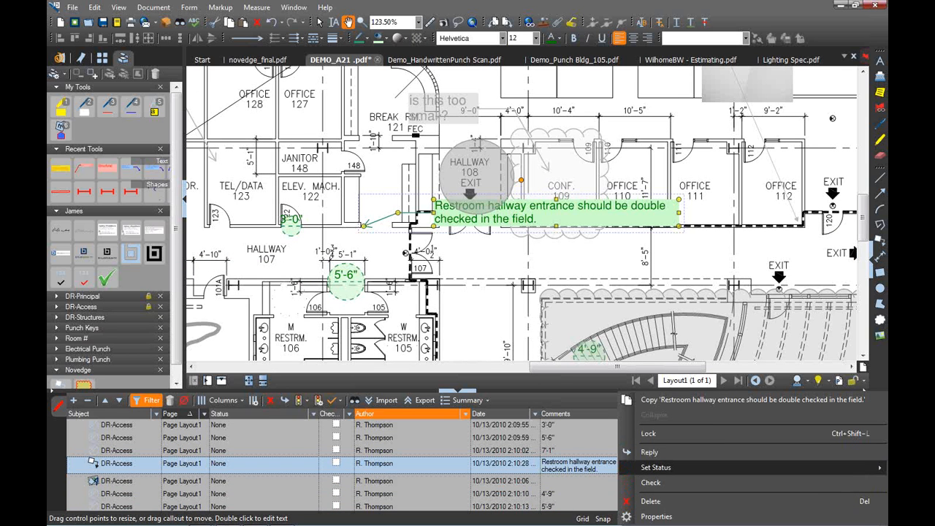
Set the restroom hallway comment's status to Accepted, widen the Status column, then change it to Rejected
click(886, 477)
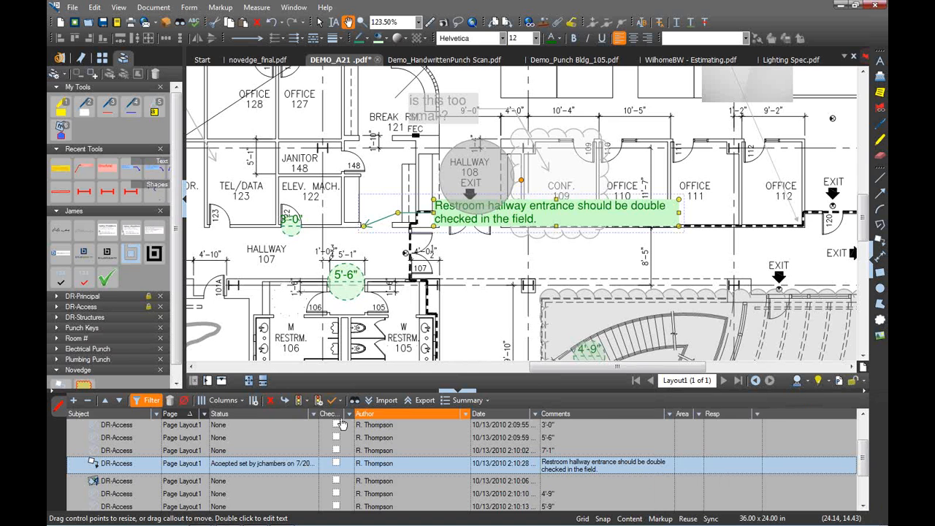
drag(326, 418, 377, 421)
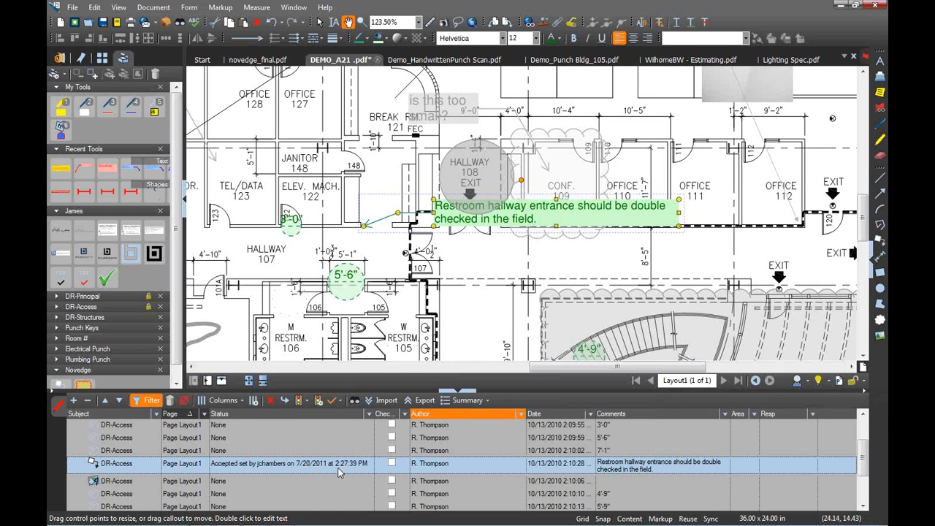
right_click(338, 472)
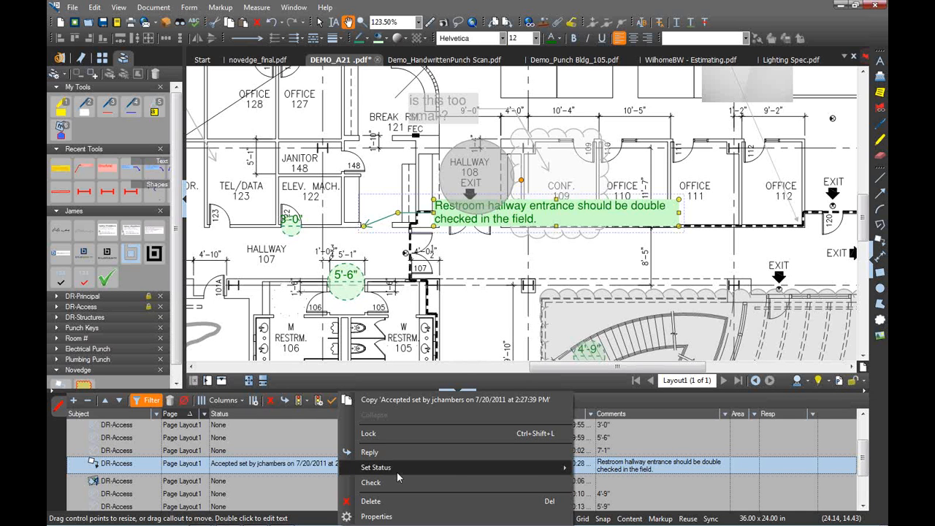
mouse_move(541, 468)
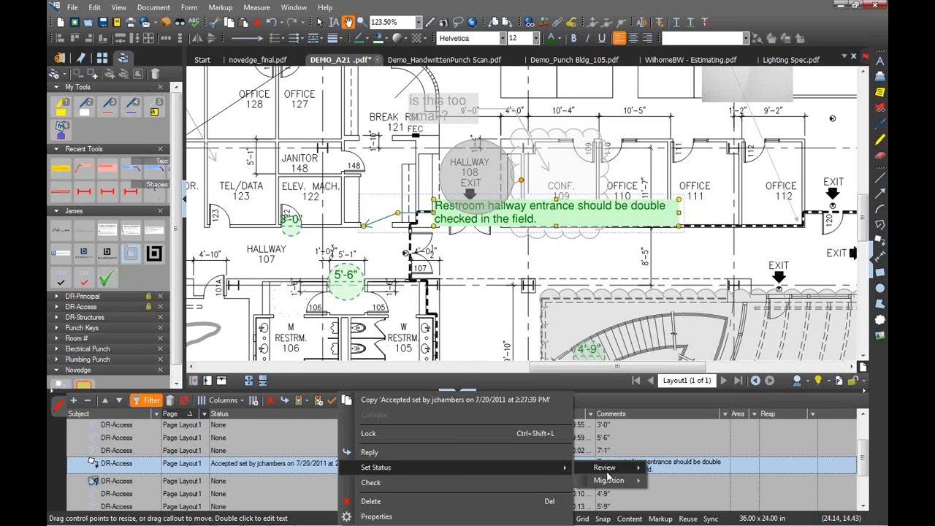
mouse_move(606, 468)
click(681, 479)
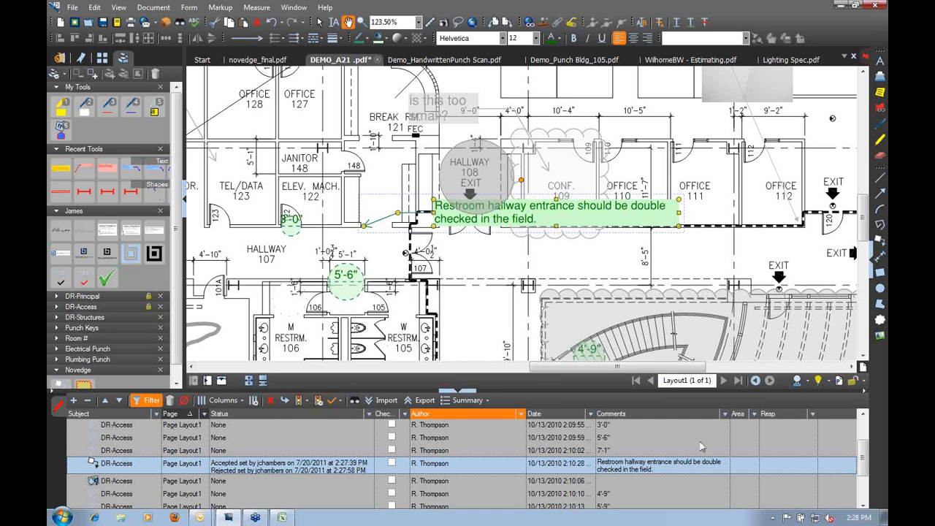
Reply 'no, needs to be at least 6"' to the 5'-6" markup, then filter the list to one author
click(603, 438)
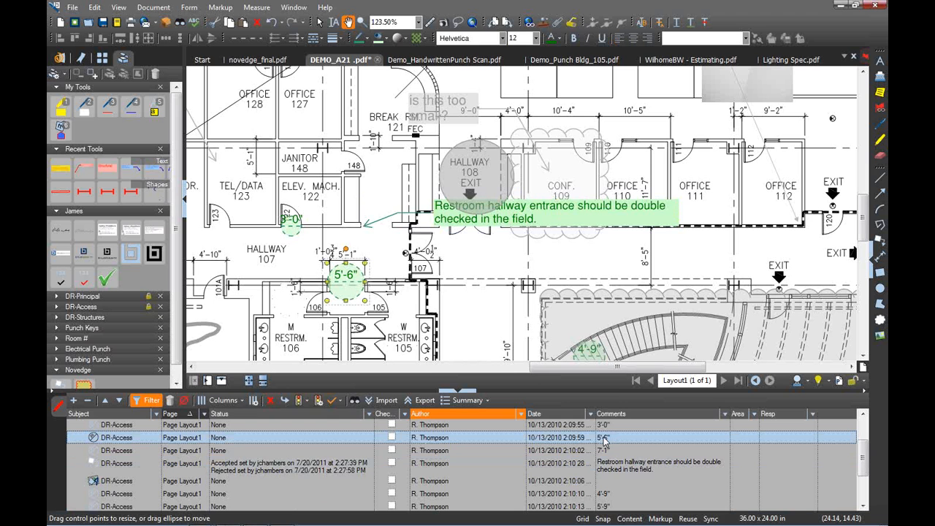
right_click(603, 438)
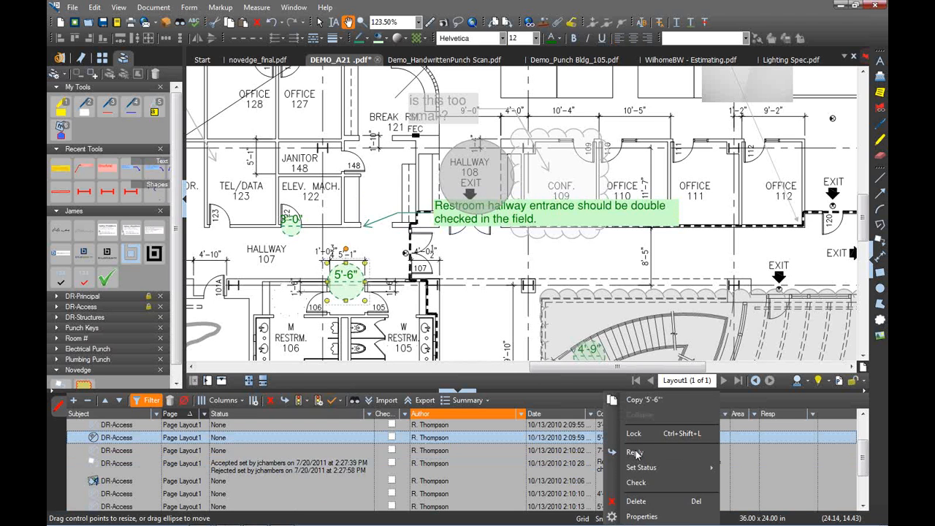
click(636, 450)
click(635, 450)
text(no, n)
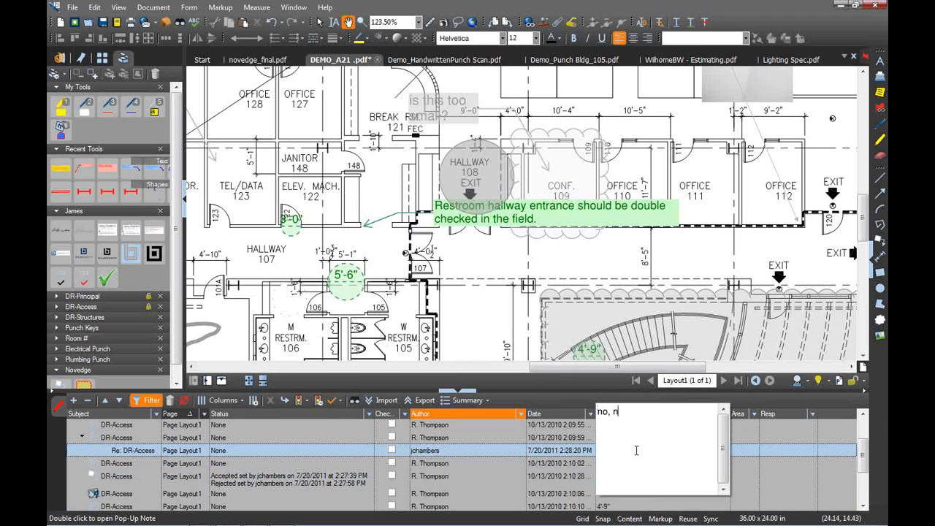
text(eeds to be at least)
text( 6")
click(374, 473)
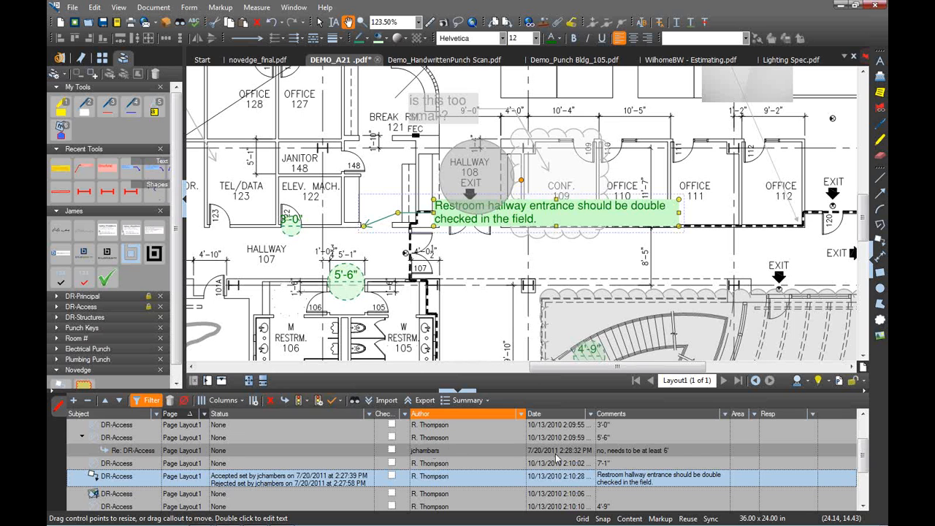
click(521, 414)
click(465, 457)
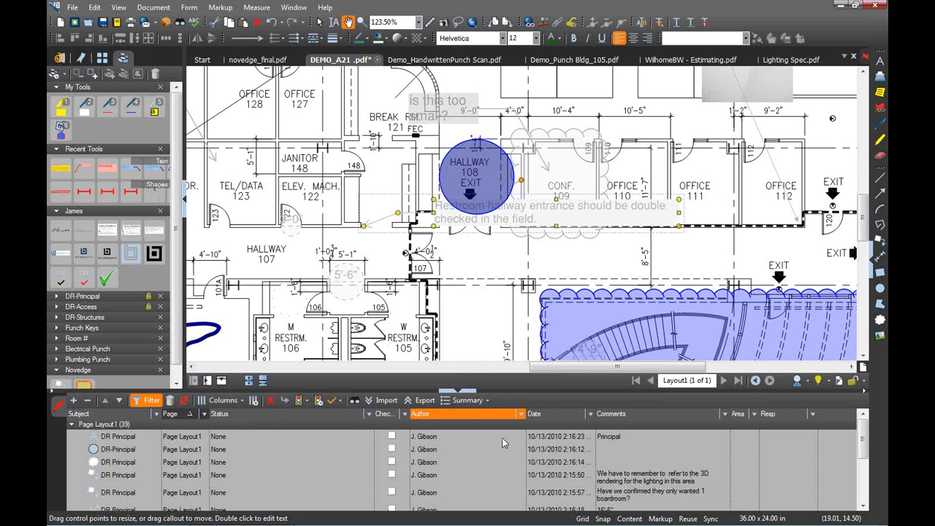
Clear the Author filter and export a CSV markup summary, choosing the Desktop as save location
click(144, 402)
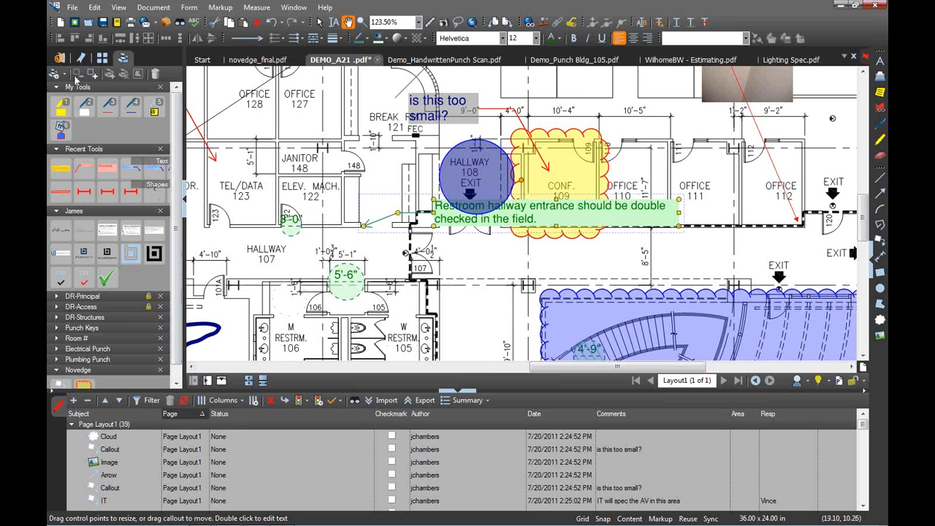
click(103, 59)
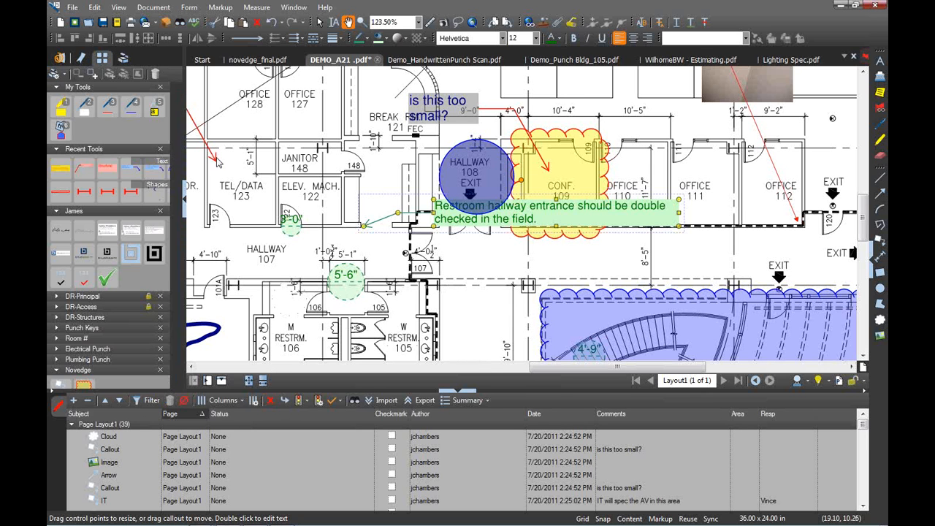
click(468, 401)
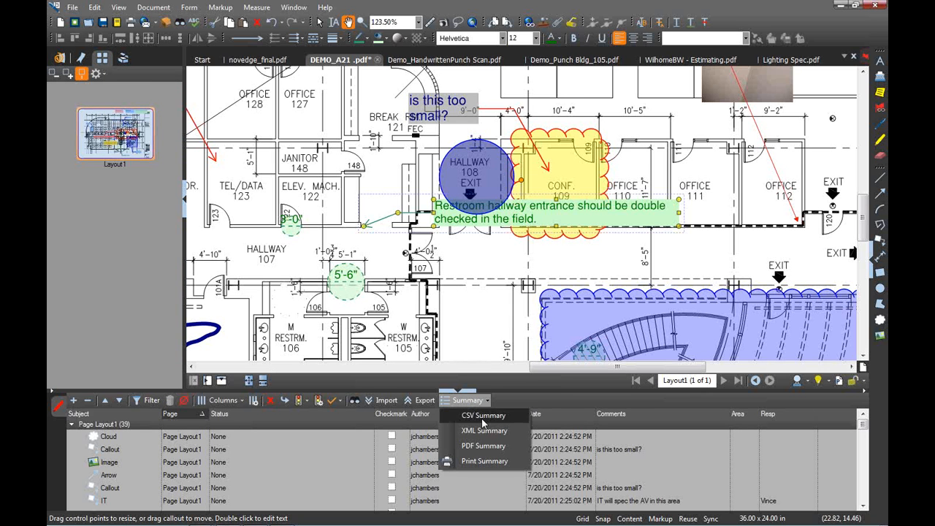
click(482, 421)
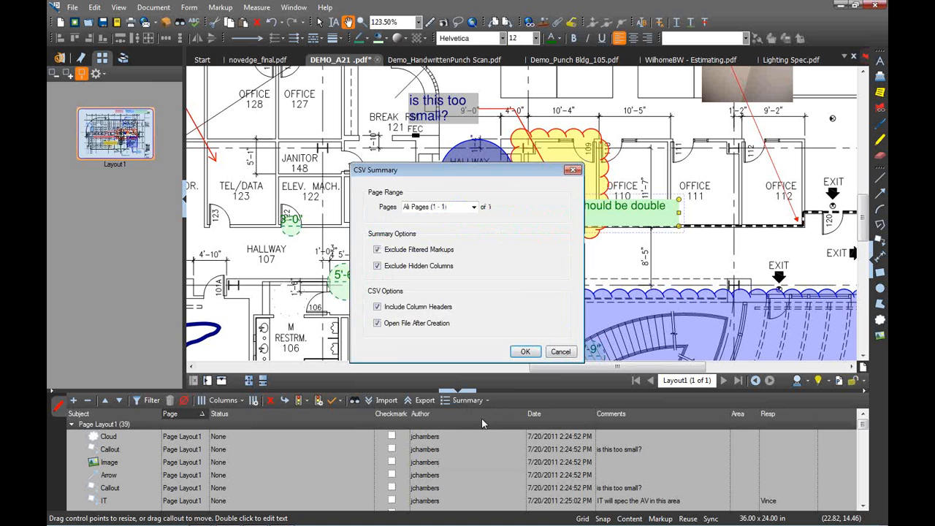
click(524, 354)
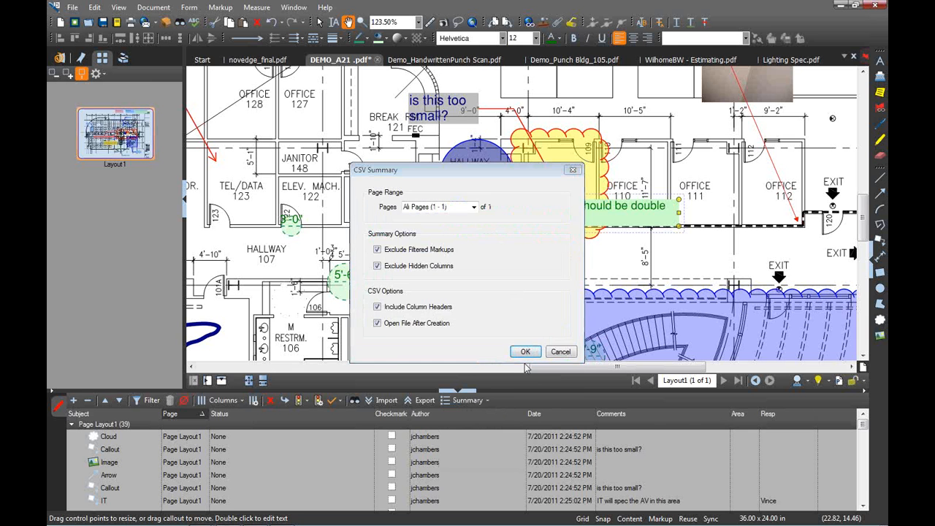
click(398, 240)
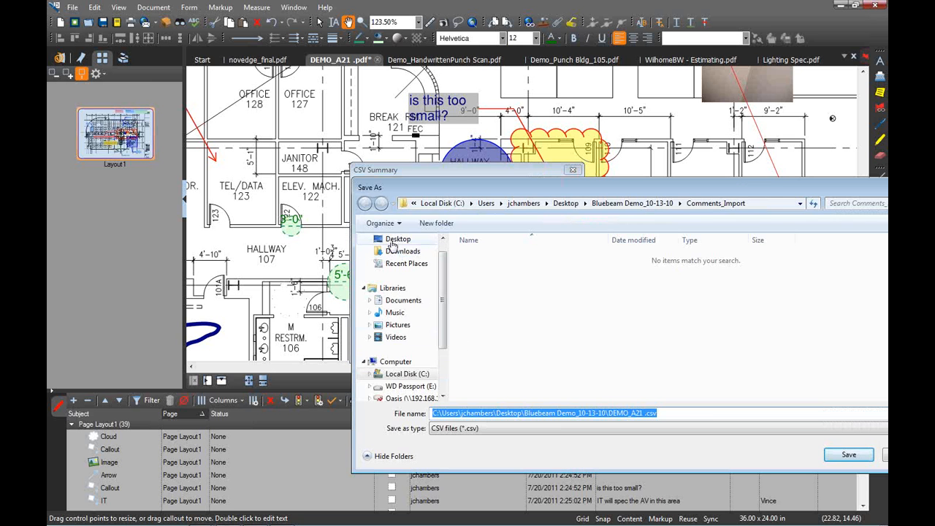
Save DEMO_A21.csv, autofit its Date, Author and Subject columns in Excel, then return to Revu
click(849, 455)
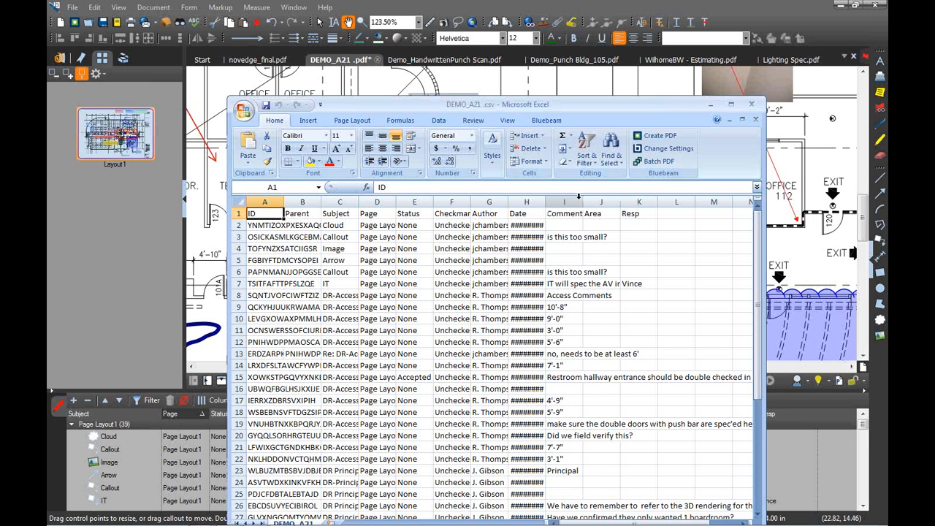
drag(546, 201, 546, 201)
double_click(546, 203)
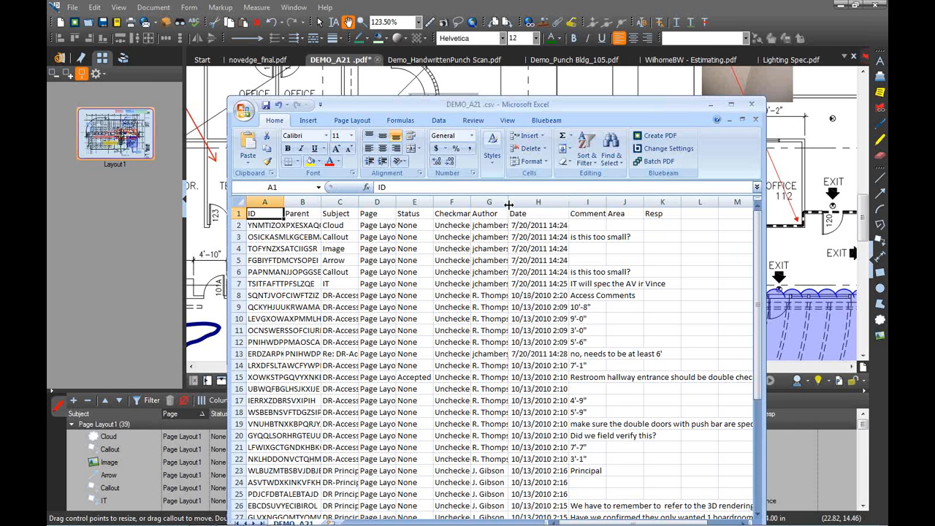
double_click(508, 203)
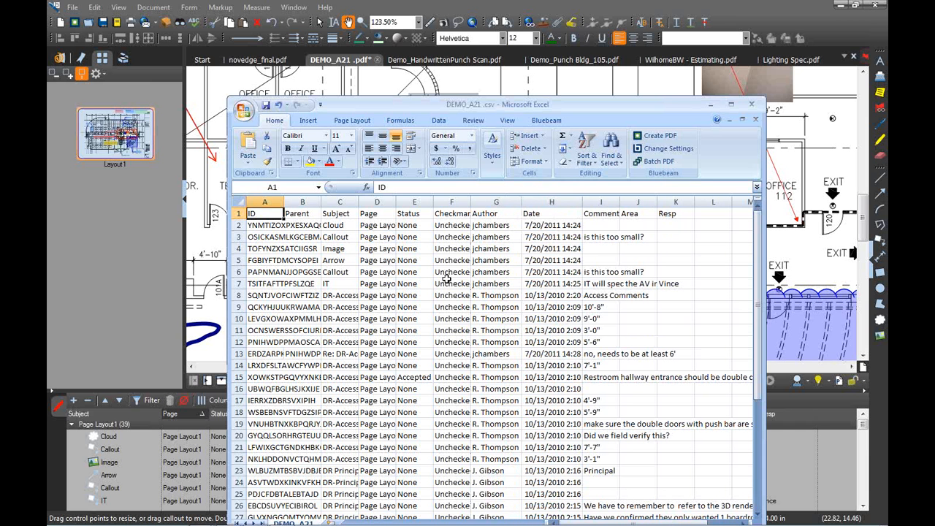
double_click(360, 202)
scroll(625, 292, down, 11)
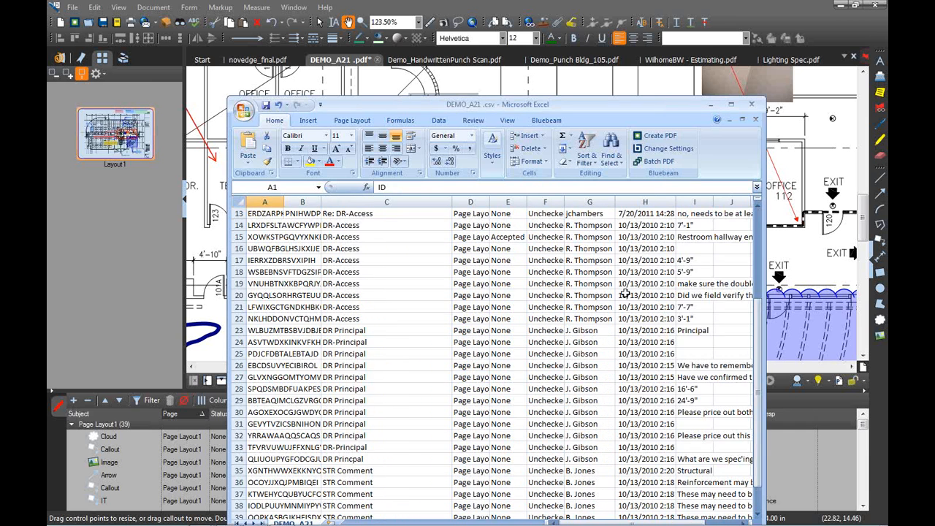
scroll(626, 302, up, 7)
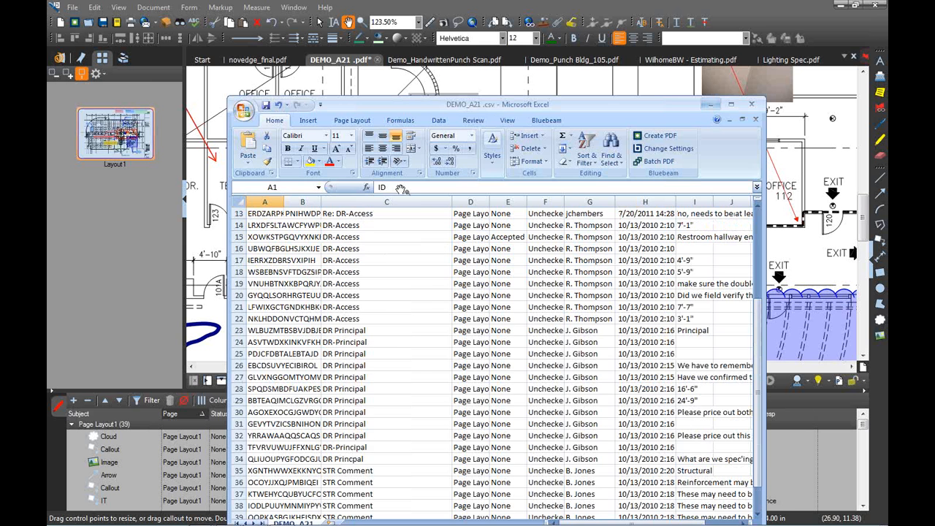
click(137, 250)
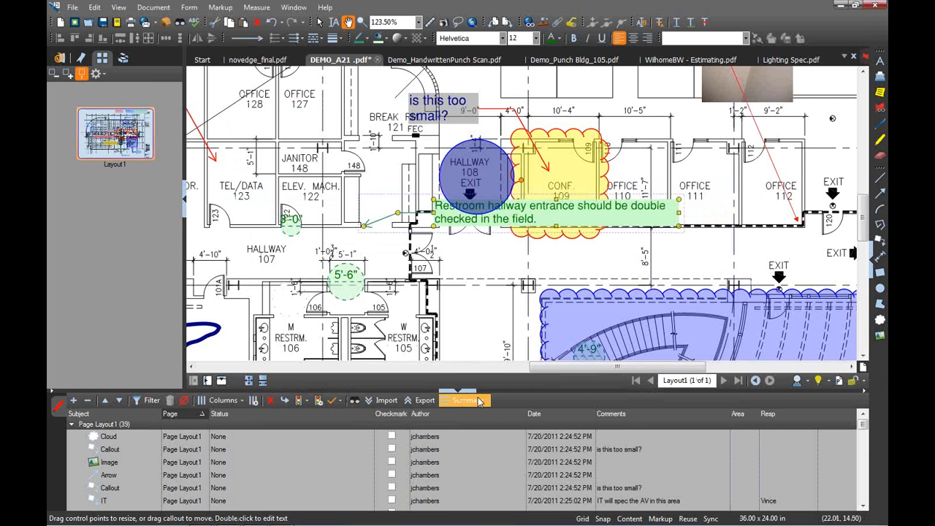
Append a PDF Markup Summary to the current floor plan PDF
click(467, 400)
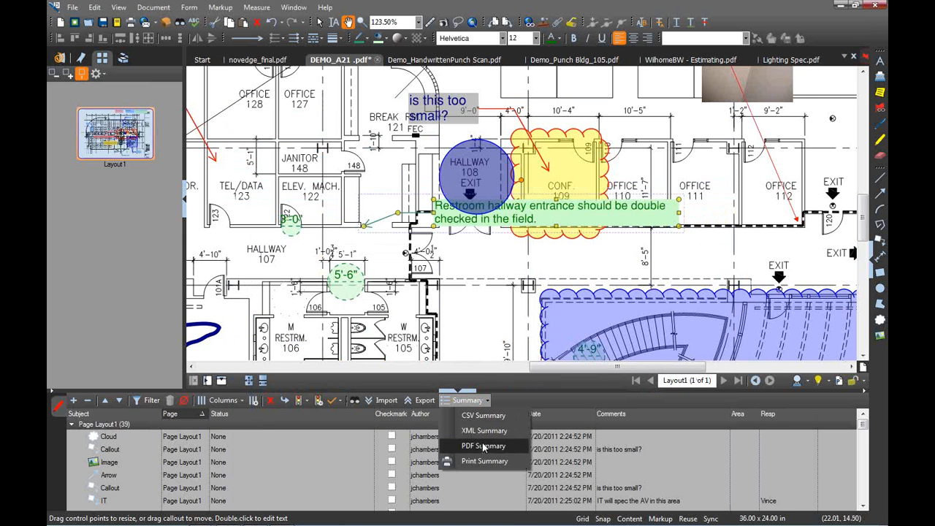
click(483, 445)
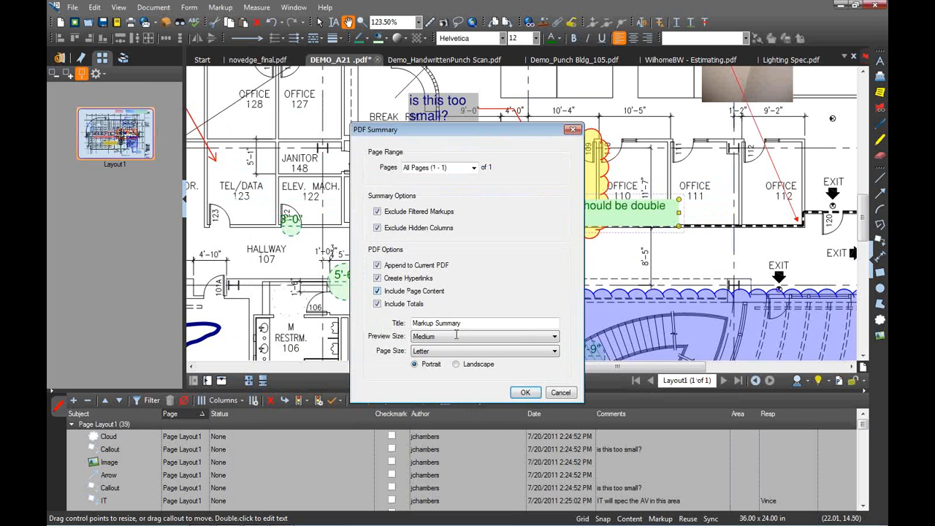
click(525, 392)
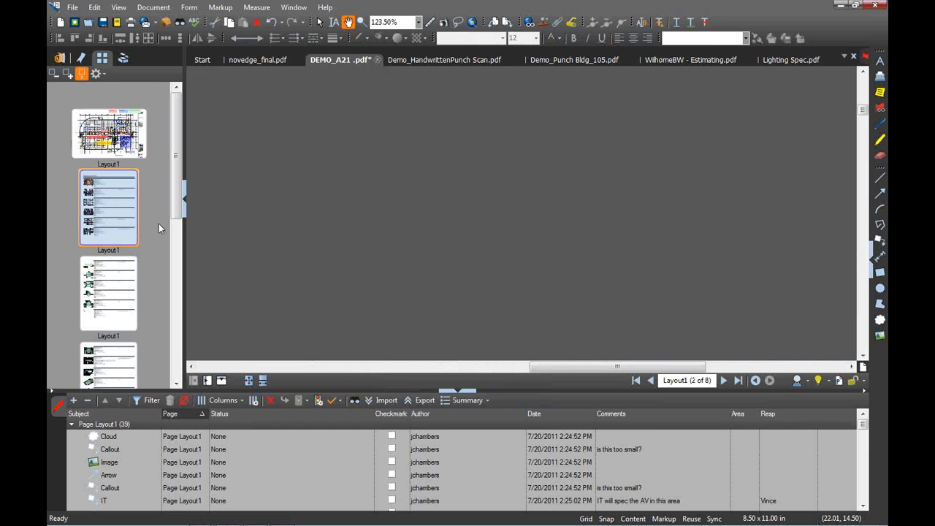
Collapse the markup list, fit the page in view and switch to continuous scrolling
click(467, 393)
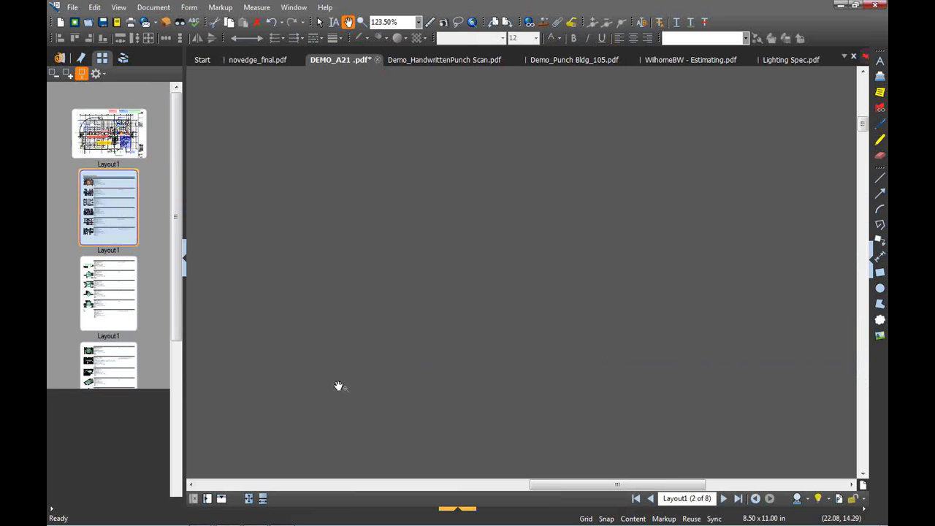
key(ctrl+9)
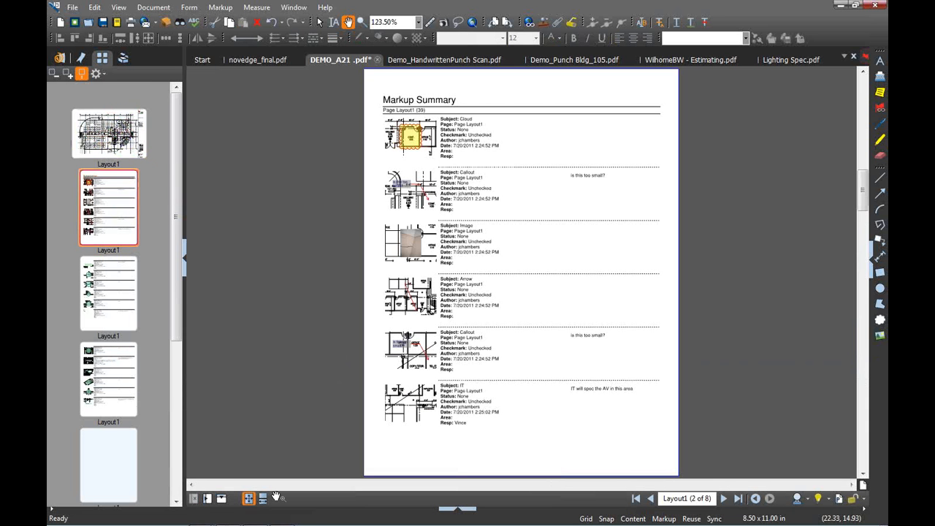
click(263, 498)
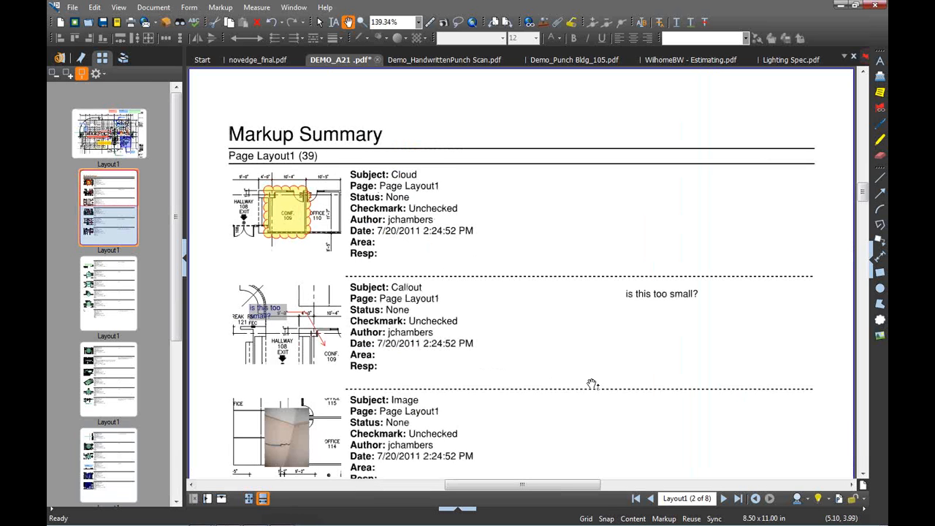
scroll(592, 383, down, 5)
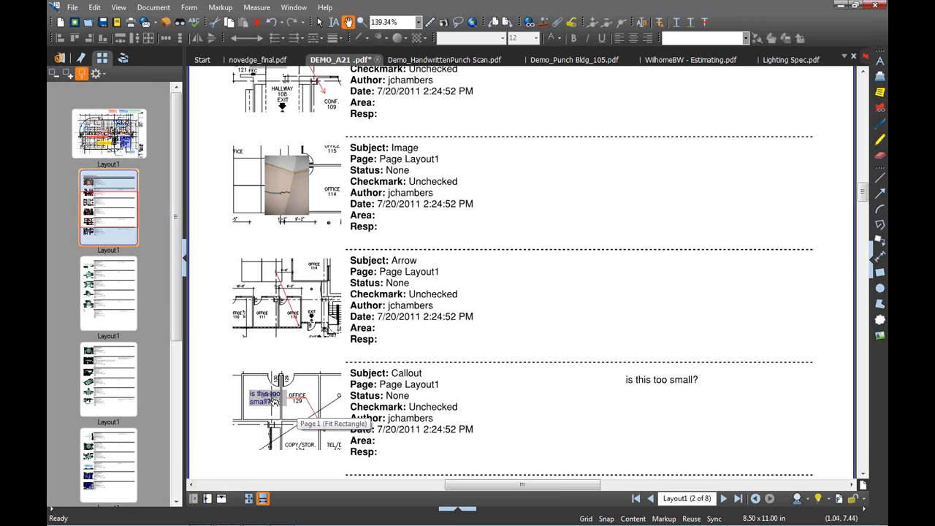
Follow summary thumbnails to the callout and 9'-0" markups, returning to the page 3 summary each time
click(271, 401)
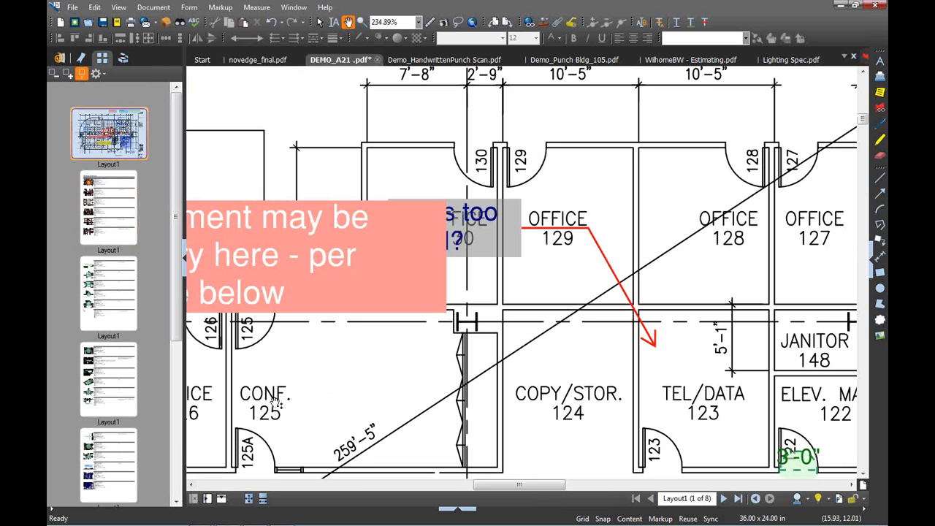
click(756, 499)
scroll(560, 334, down, 3)
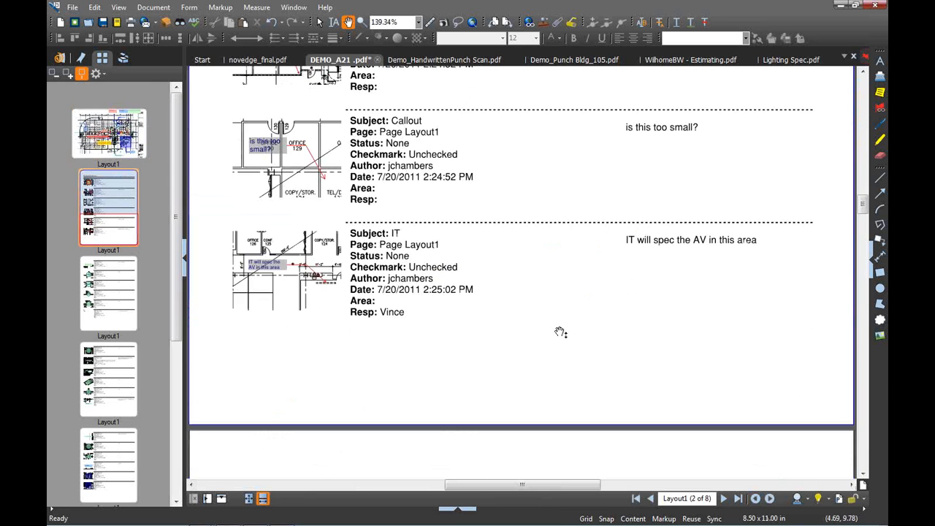
scroll(560, 334, down, 10)
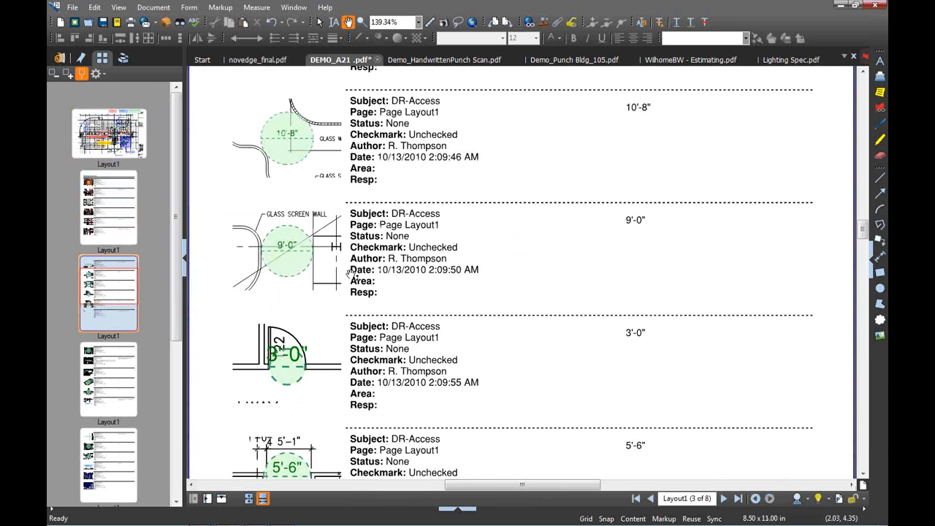
click(286, 253)
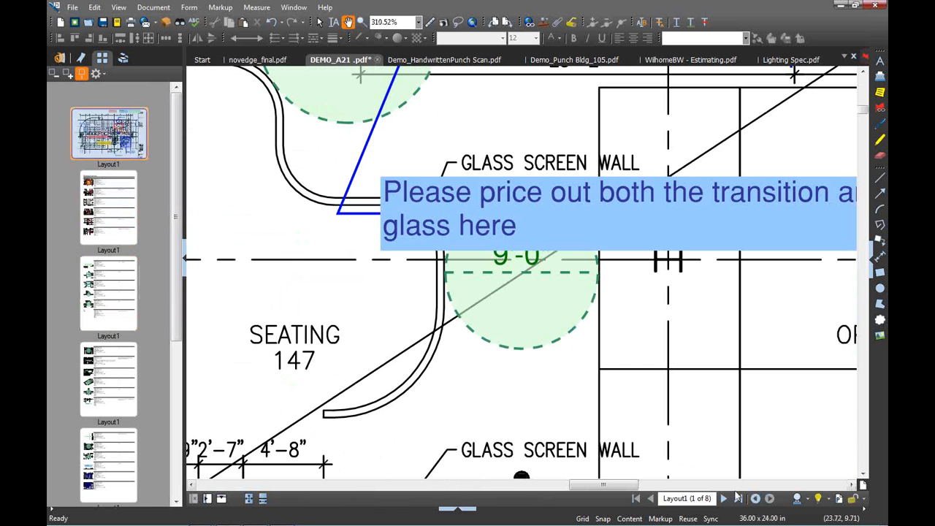
click(755, 500)
click(755, 500)
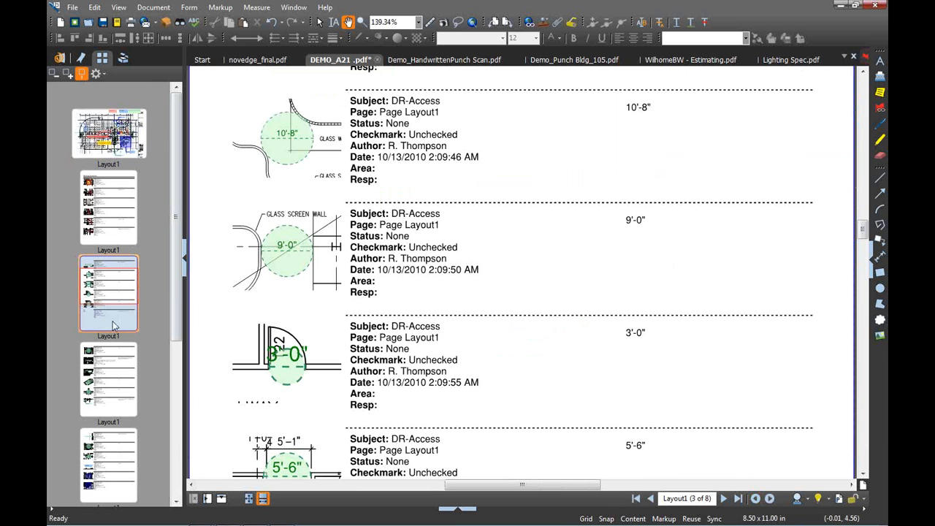
Close the DEMO_A21 document and discard its unsaved changes
click(73, 9)
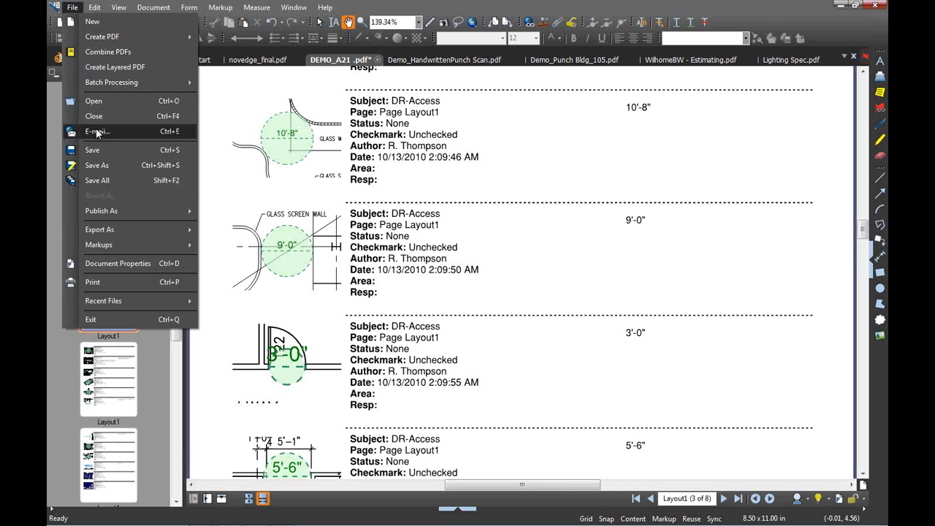
click(413, 7)
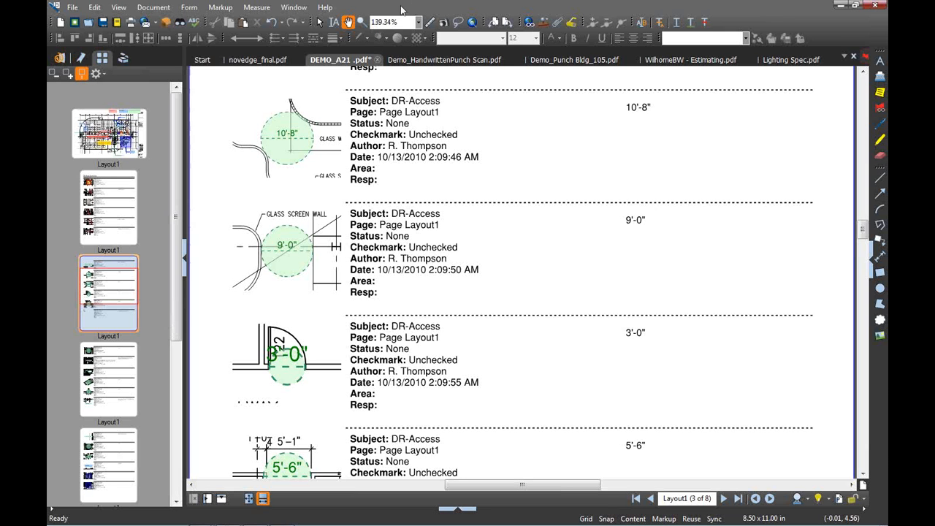
click(377, 59)
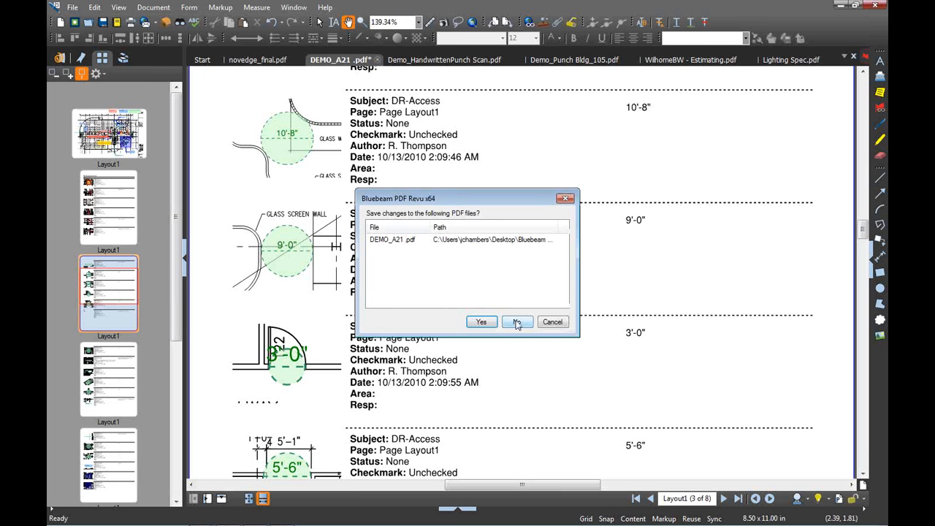
click(516, 322)
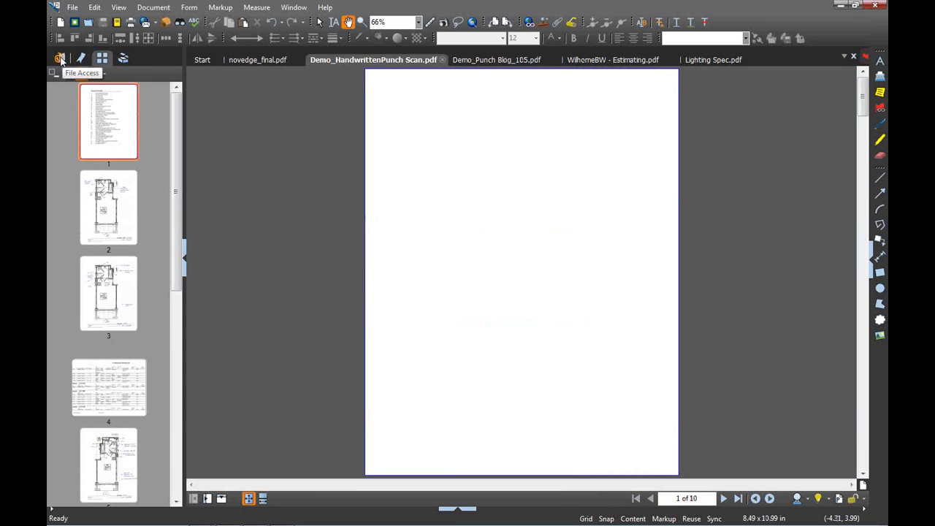
Reopen the original DEMO_A21.pdf from the pinned Bluebeam Demo_10-13-10 folder and show its page thumbnails
click(60, 59)
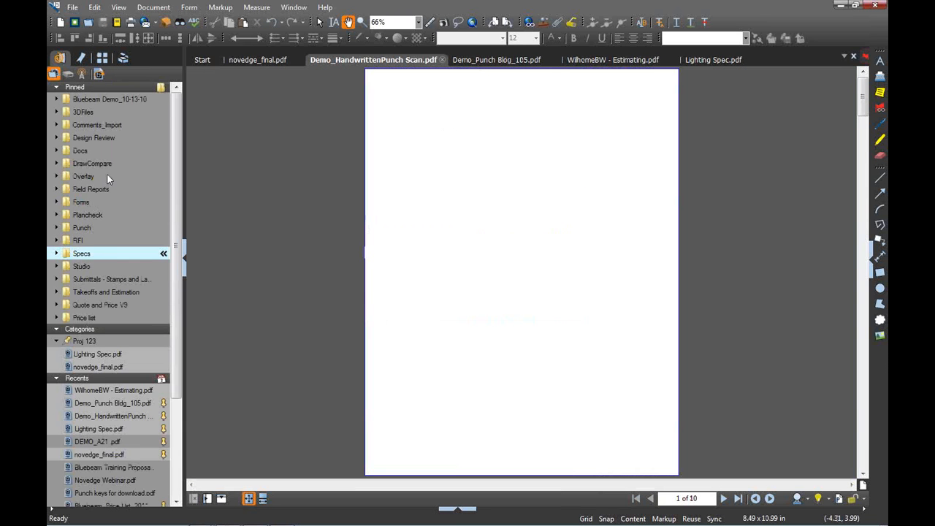
click(103, 99)
click(93, 112)
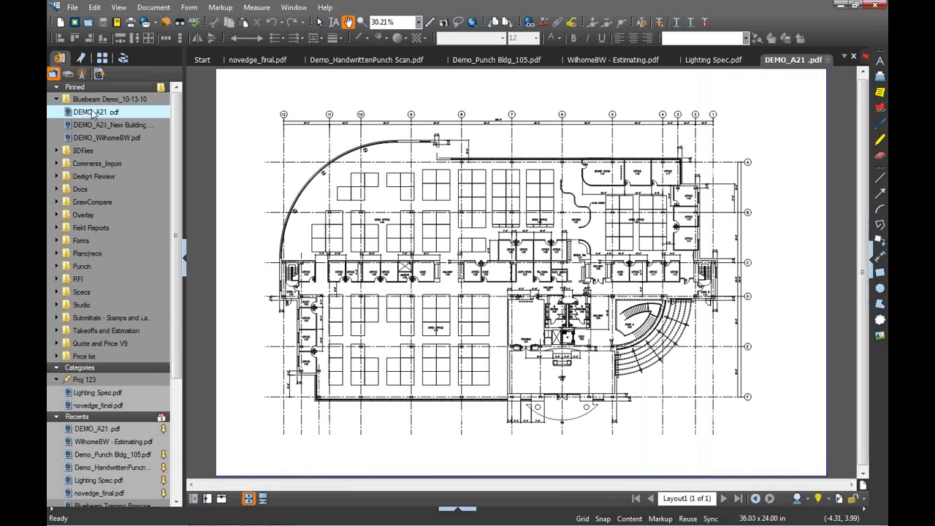
click(102, 59)
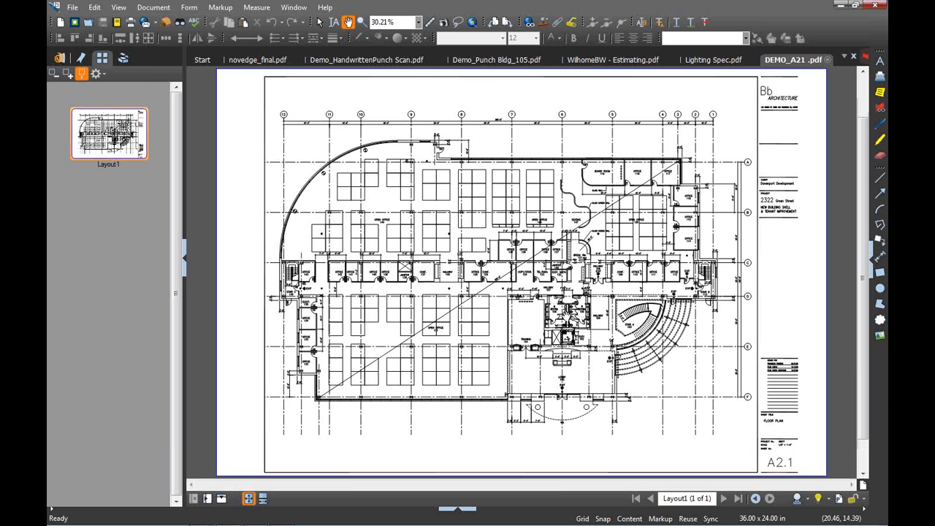
scroll(566, 314, up, 1)
scroll(567, 313, up, 4)
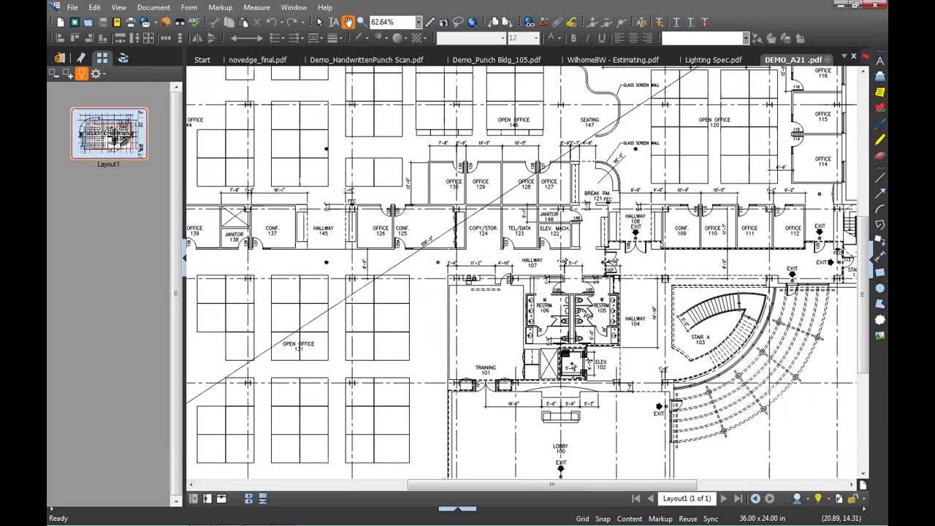
scroll(581, 313, up, 1)
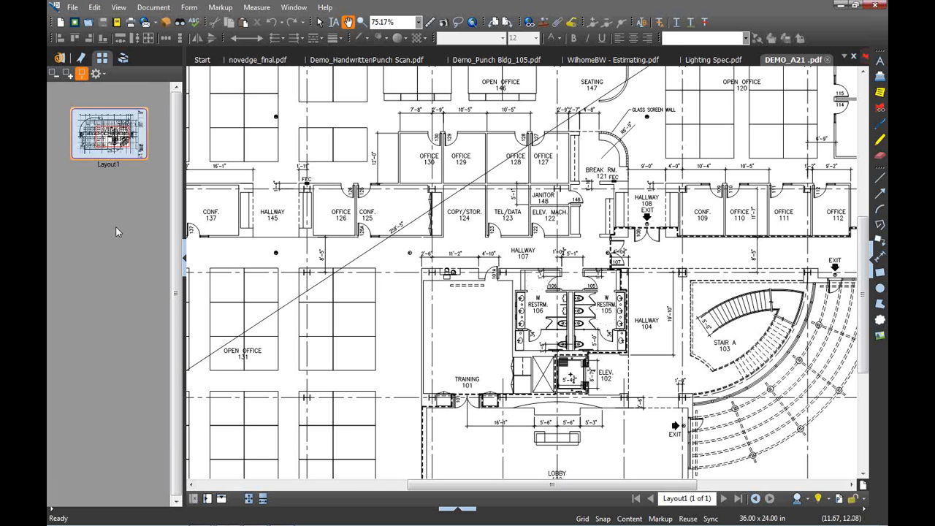
Insert a blank page from the RFI - Form template after the first page
right_click(98, 95)
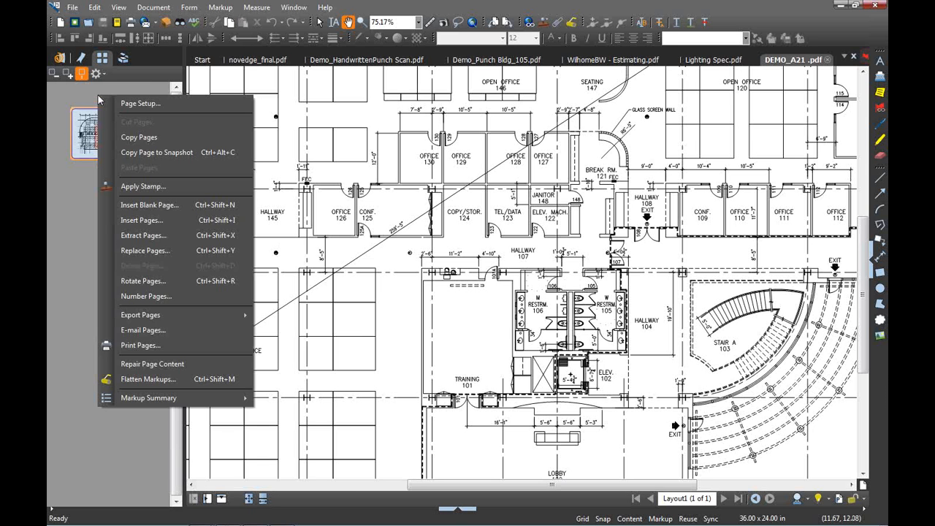
click(145, 210)
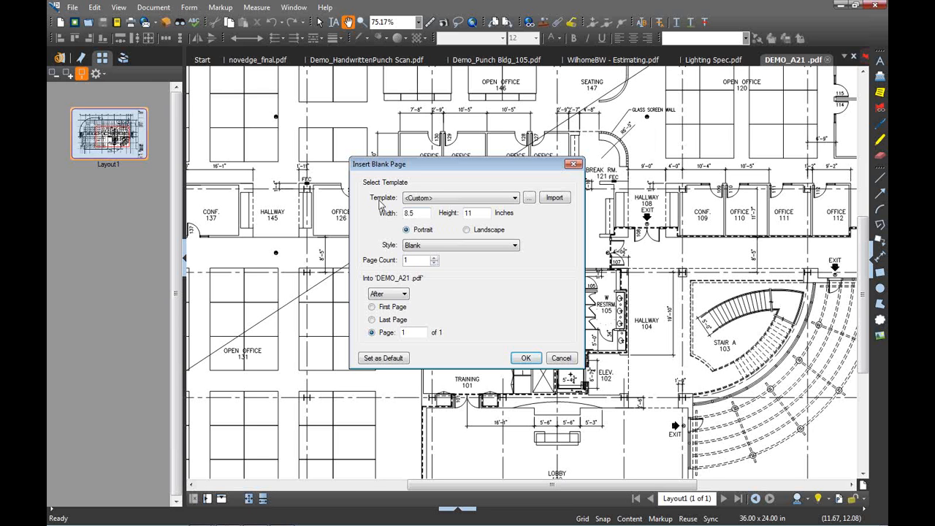
click(516, 198)
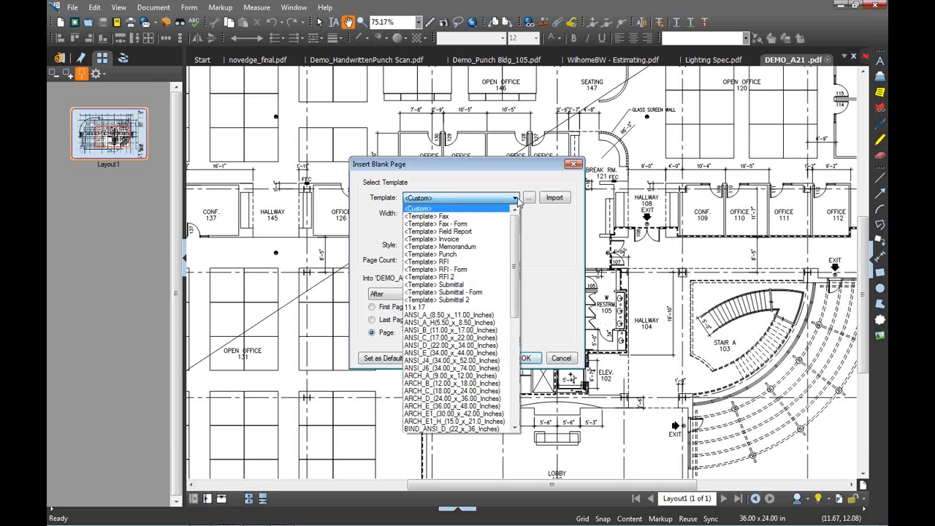
click(443, 270)
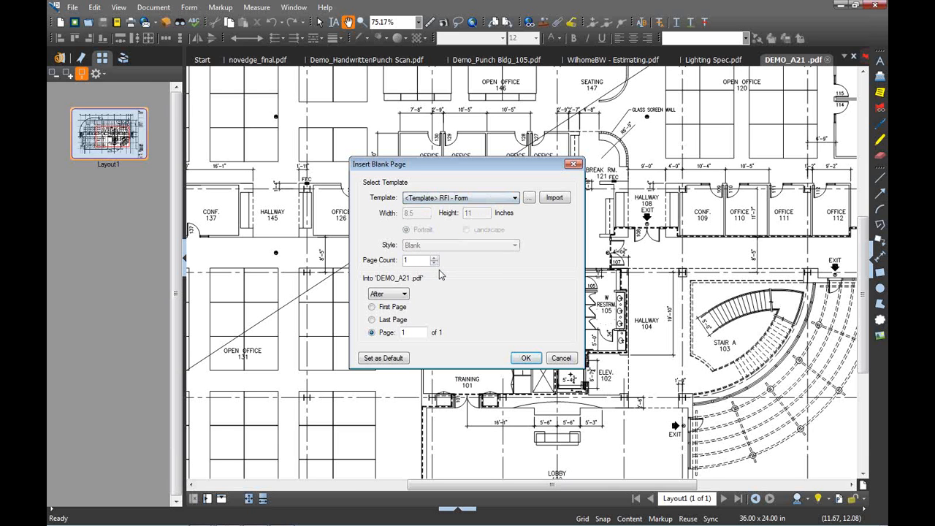
click(372, 307)
click(526, 358)
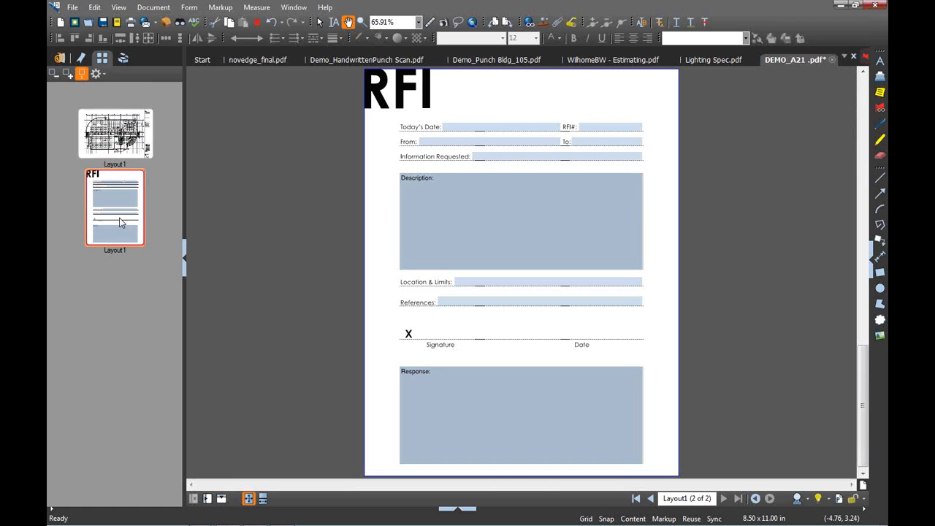
Move the RFI page to the front and enter date 7/20/11 and RFI# 1234
mouse_move(120, 217)
mouse_down()
mouse_move(128, 206)
mouse_move(113, 97)
mouse_up()
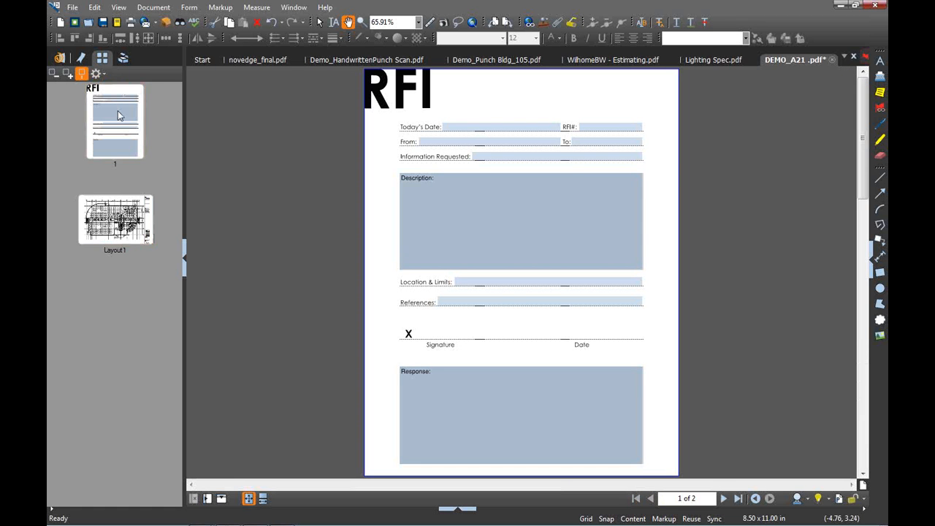
click(462, 129)
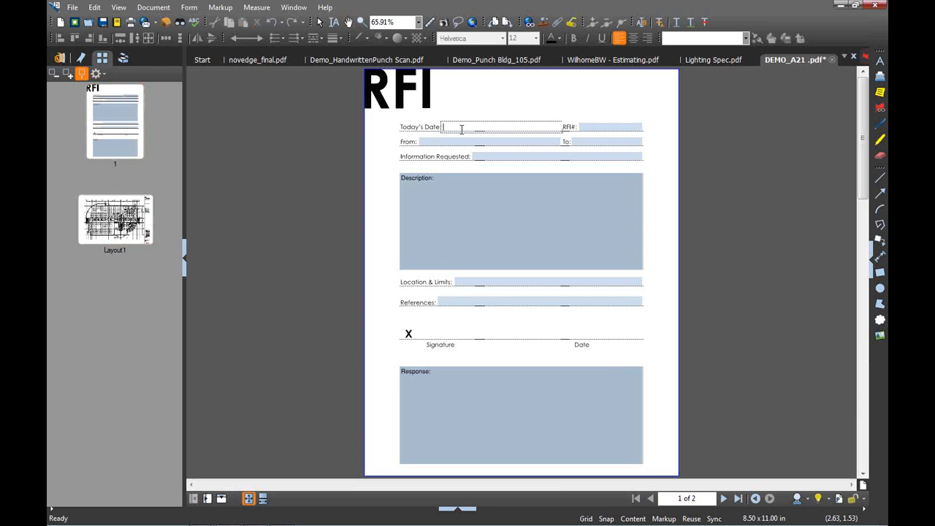
text(7/20/11)
click(595, 127)
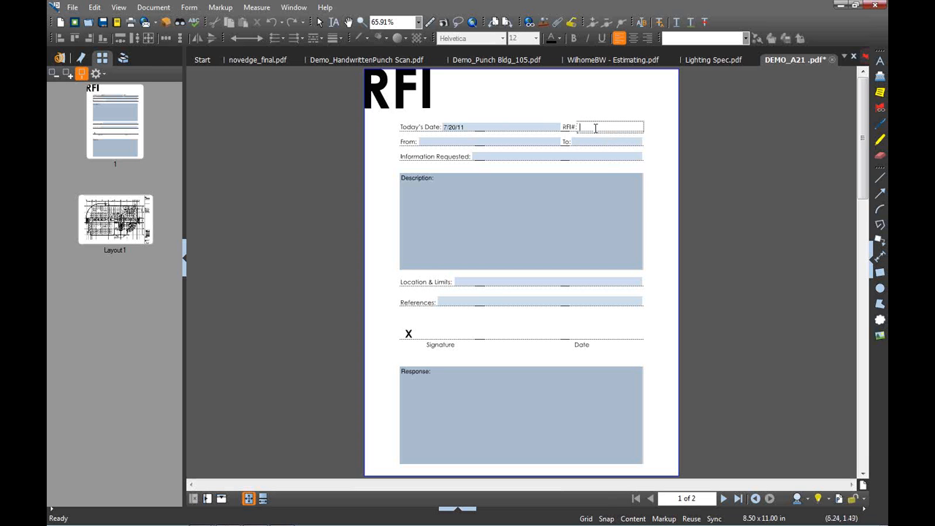
text(1234)
Fill Information Requested with 'spec the lighting in the rest room'
click(493, 158)
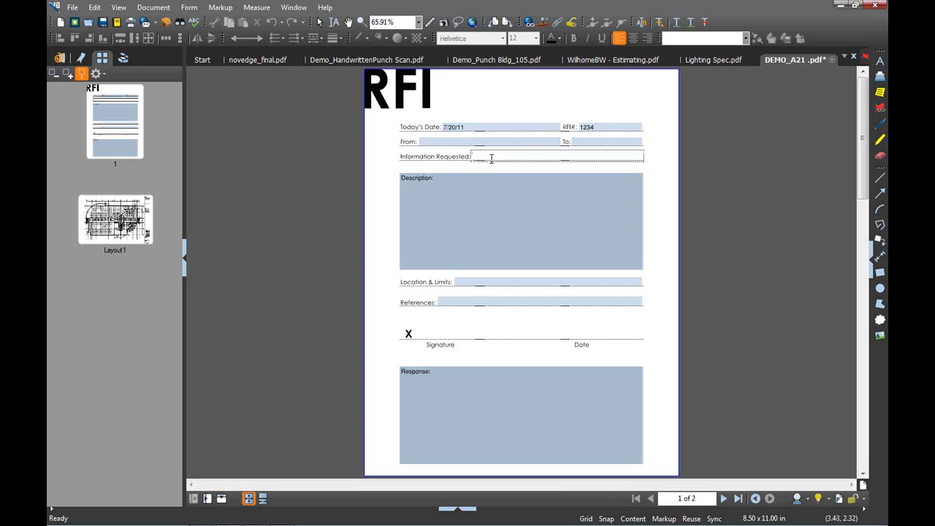
text(spec the lighting in the rest room)
Write the Description 'Please spec the lighting here, (click)' and select its text
click(454, 182)
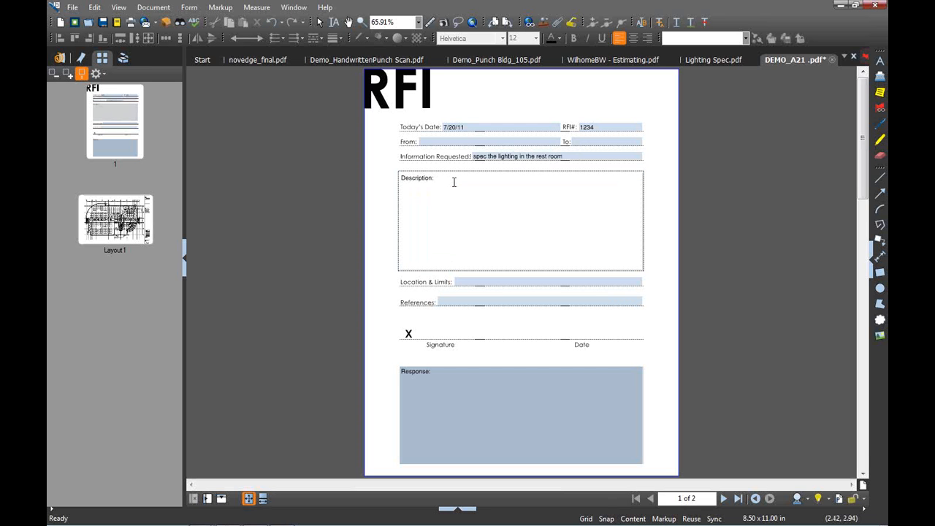
text(Please spec the lihg)
key(BackSpace)
key(BackSpace)
text(ghting here, (click))
click(382, 195)
click(494, 182)
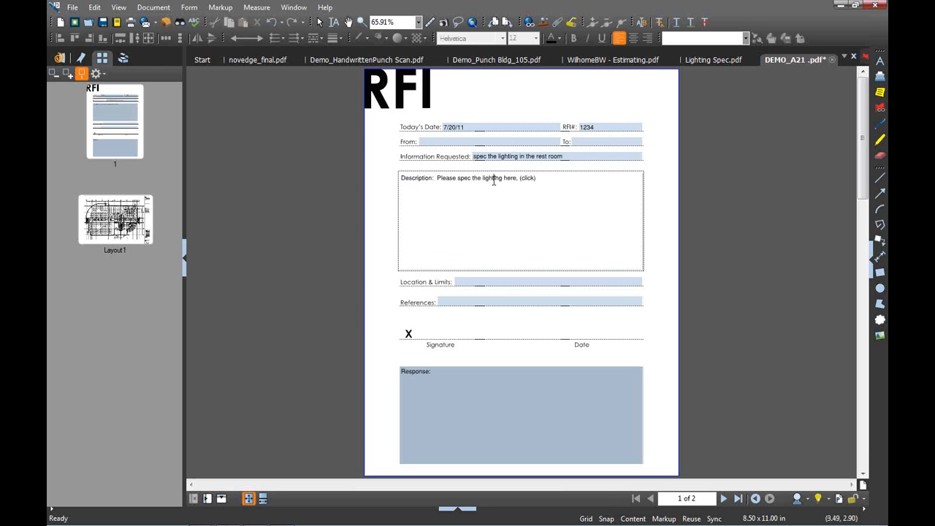
drag(539, 181, 441, 181)
Hyperlink the Description text to a snapshot view framing the restrooms on the Layout1 plan
right_click(440, 181)
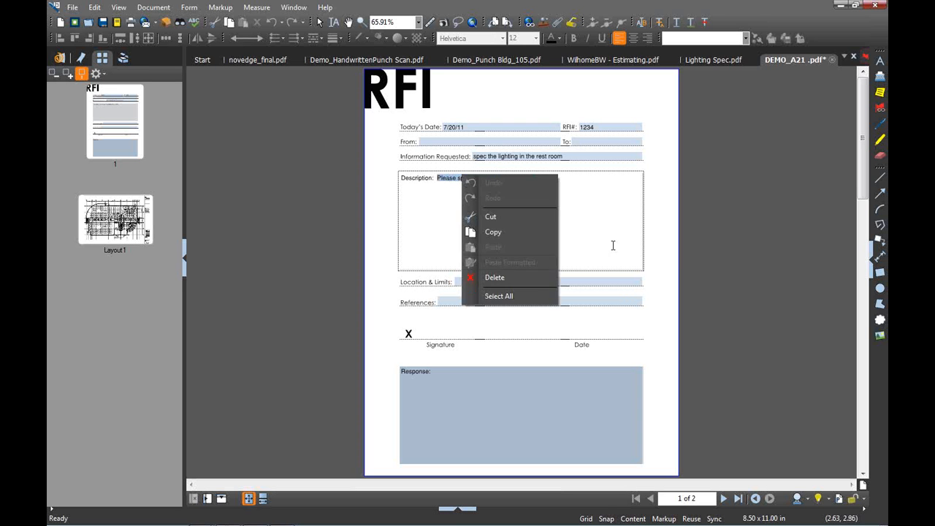
click(549, 192)
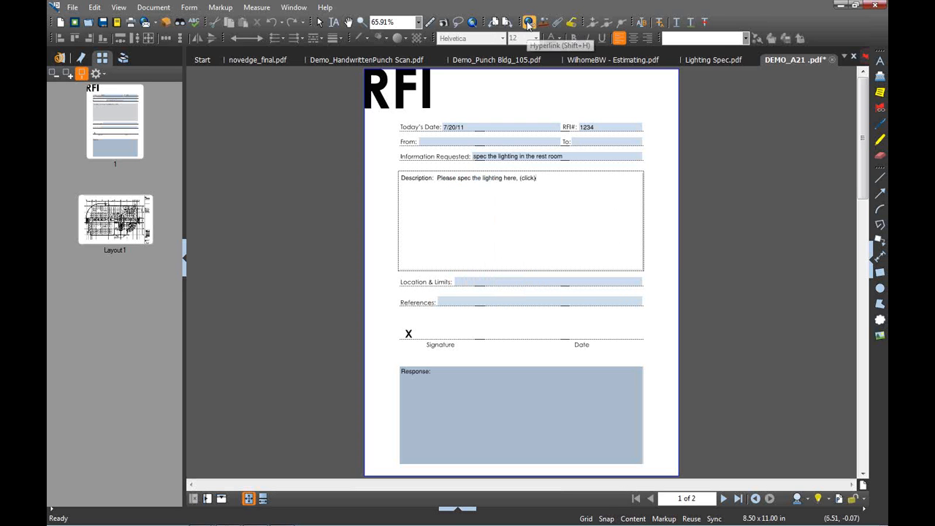
click(527, 24)
drag(436, 173, 541, 186)
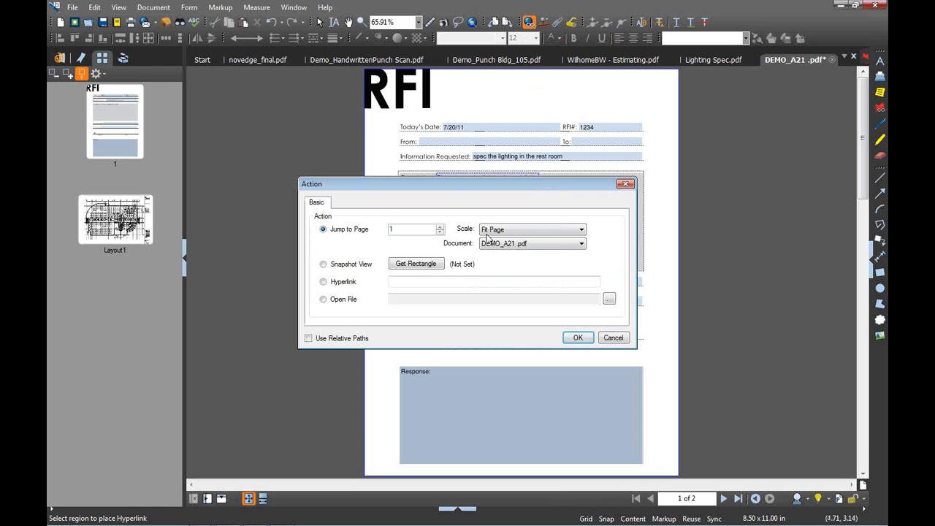
click(323, 264)
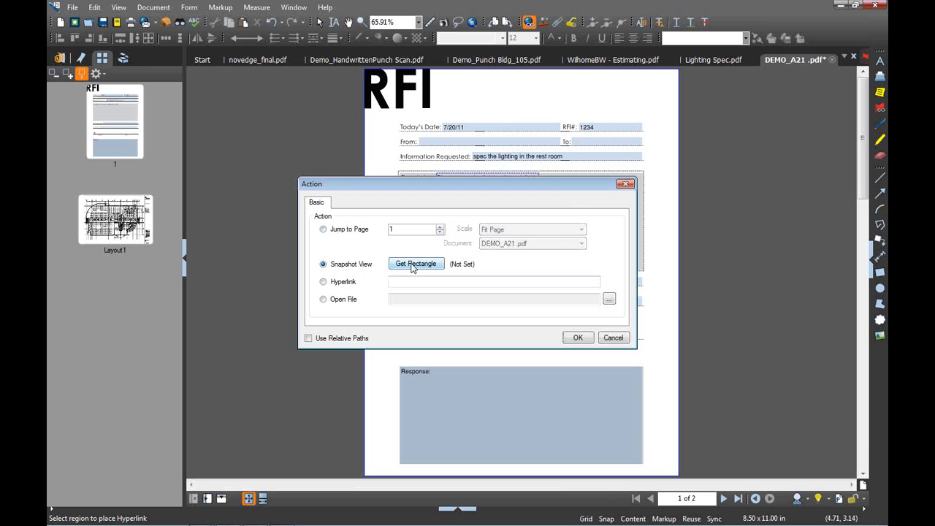
click(415, 265)
click(143, 234)
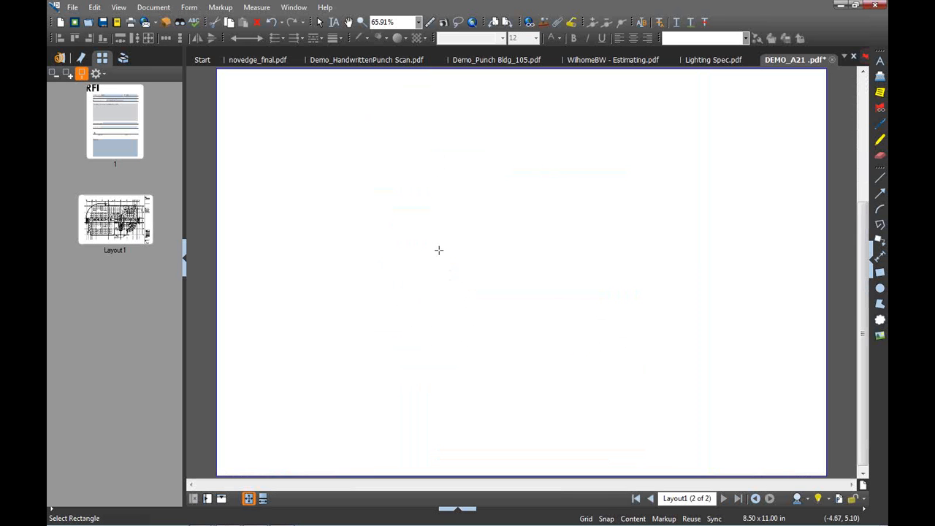
drag(544, 295, 590, 330)
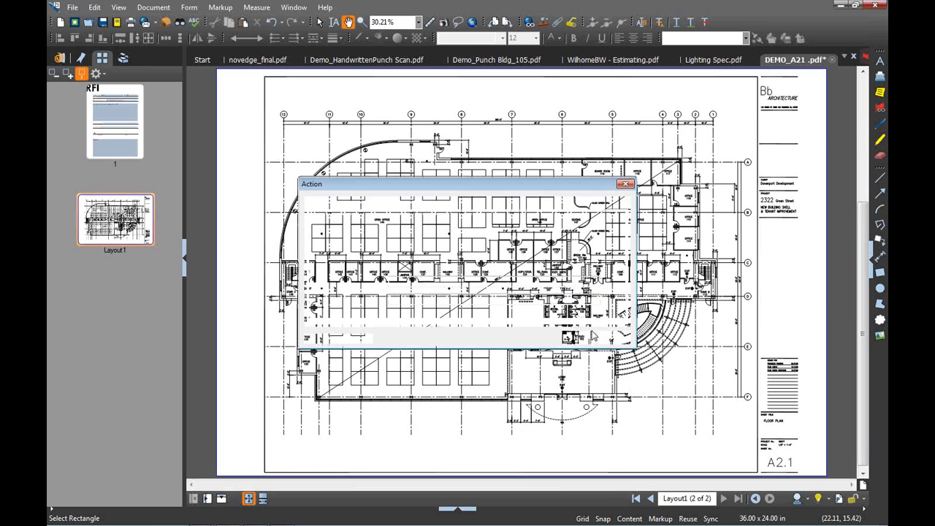
click(577, 338)
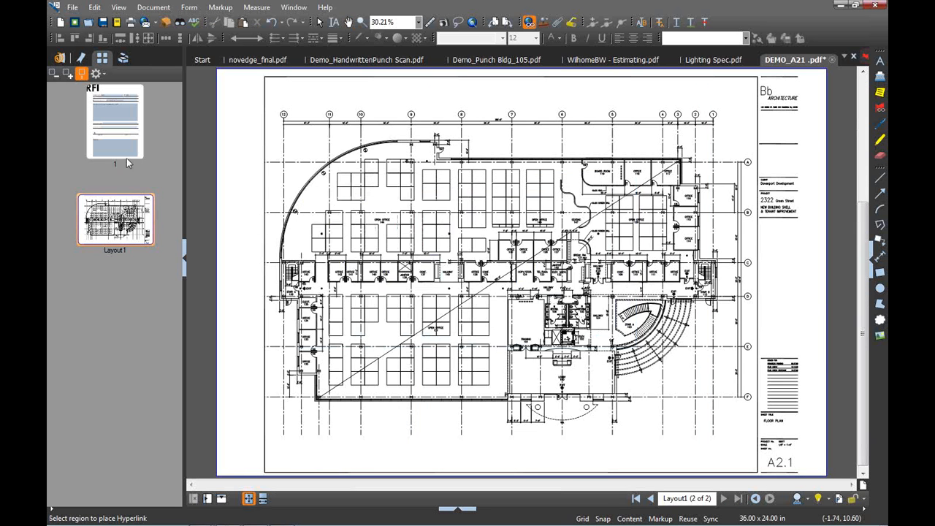
click(126, 155)
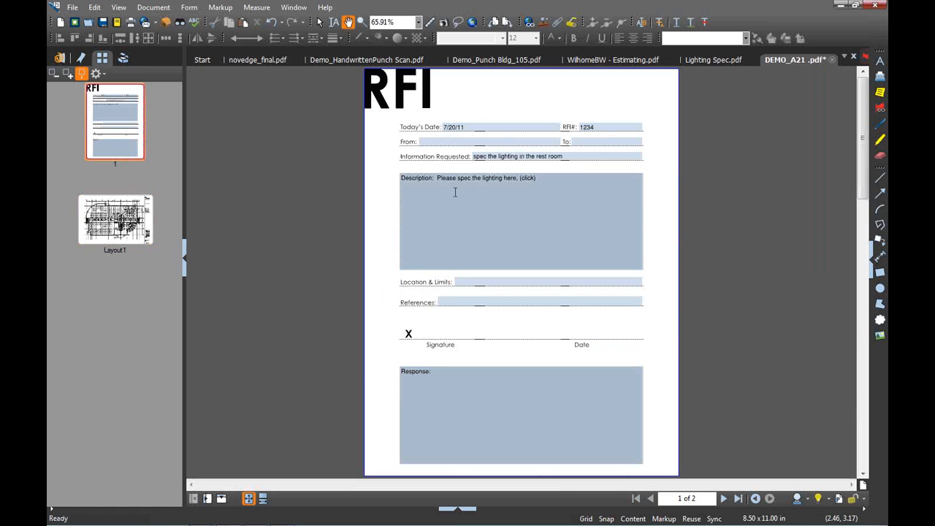
click(529, 179)
Test the restroom link, then enter the Response 'use Halo model h51cat, see page 3'
click(529, 179)
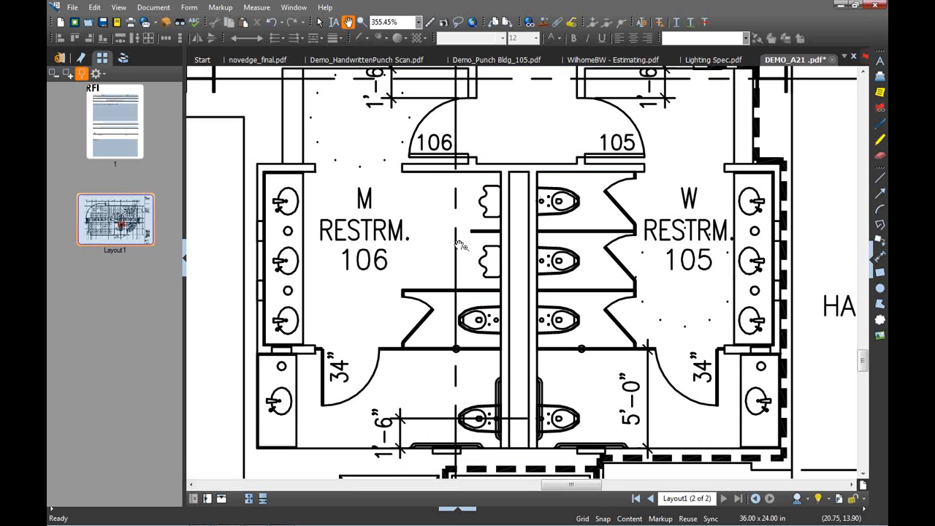
click(129, 139)
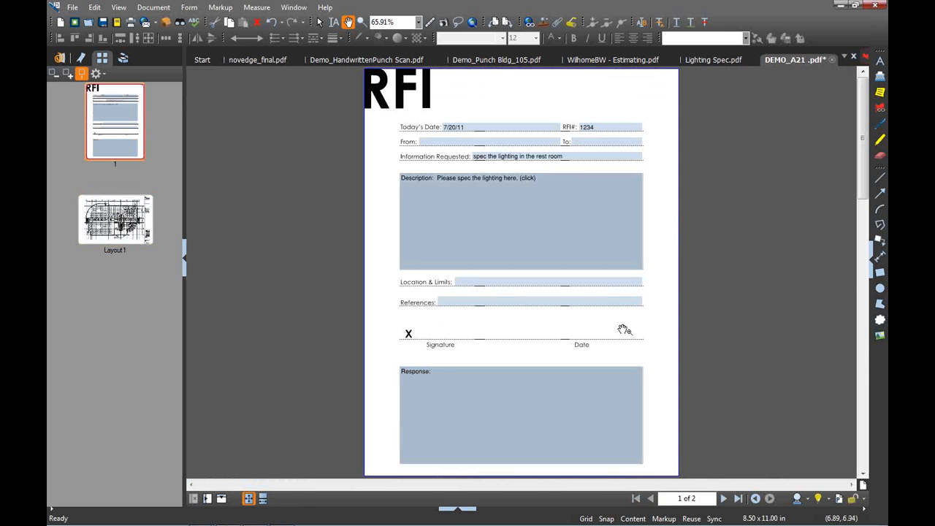
click(441, 374)
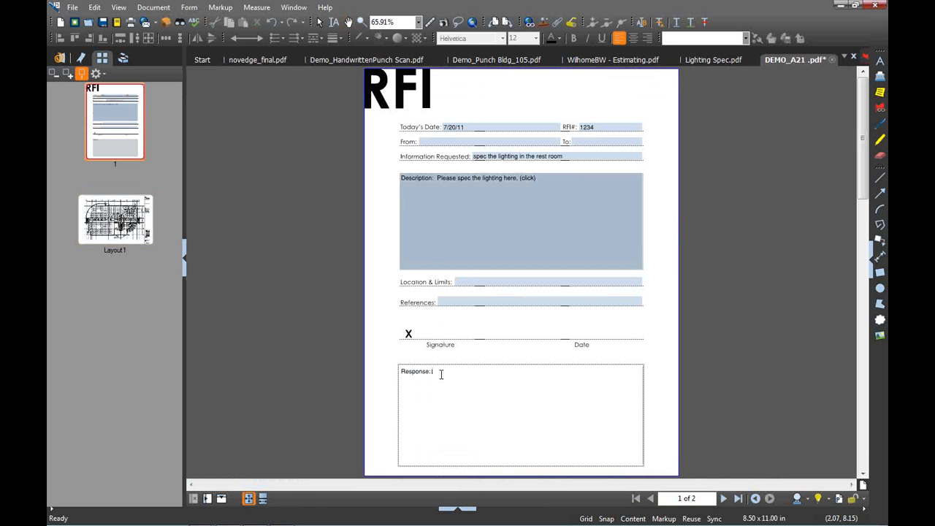
text(u)
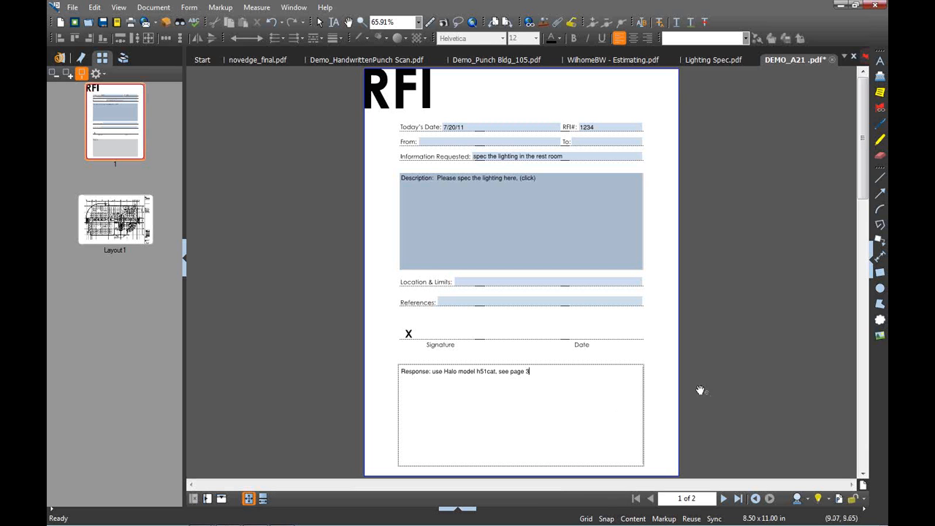
click(661, 378)
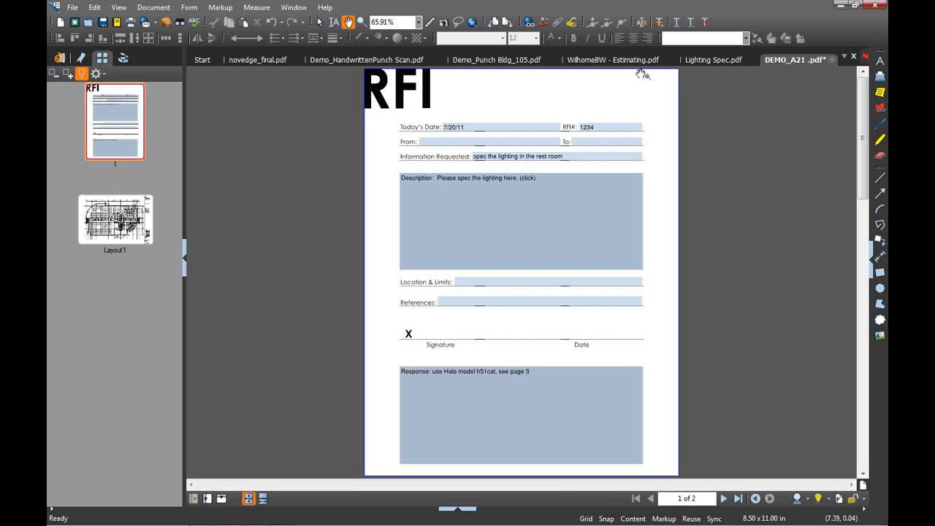
Copy the page from Lighting Spec.pdf and paste it into DEMO_A21 as page 3
click(707, 60)
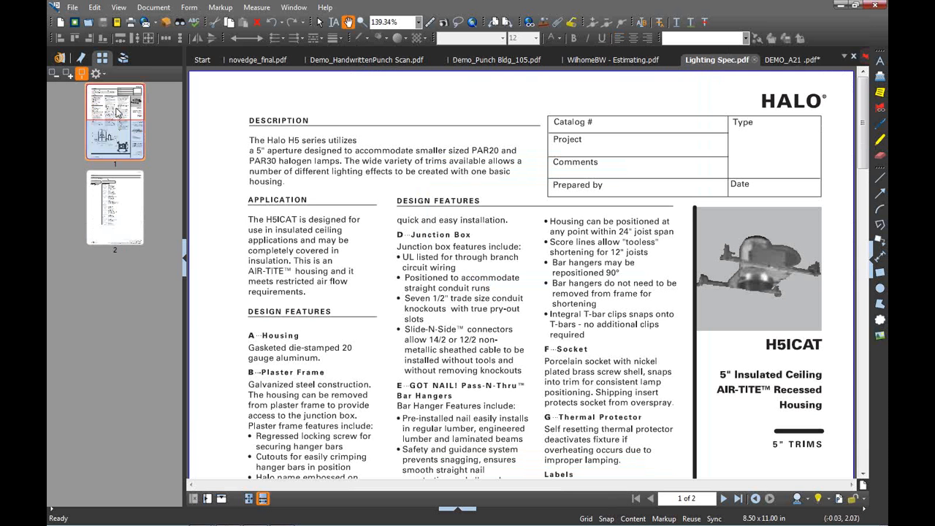
right_click(114, 111)
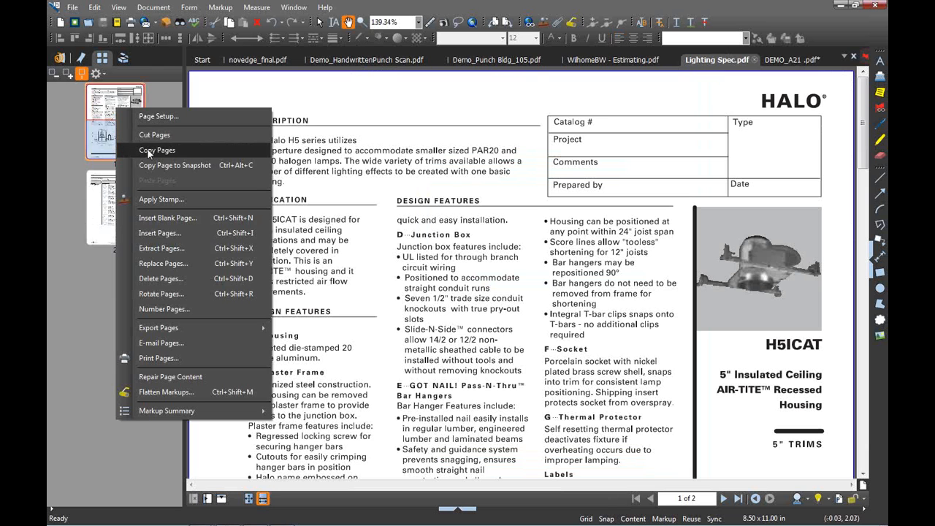
click(147, 149)
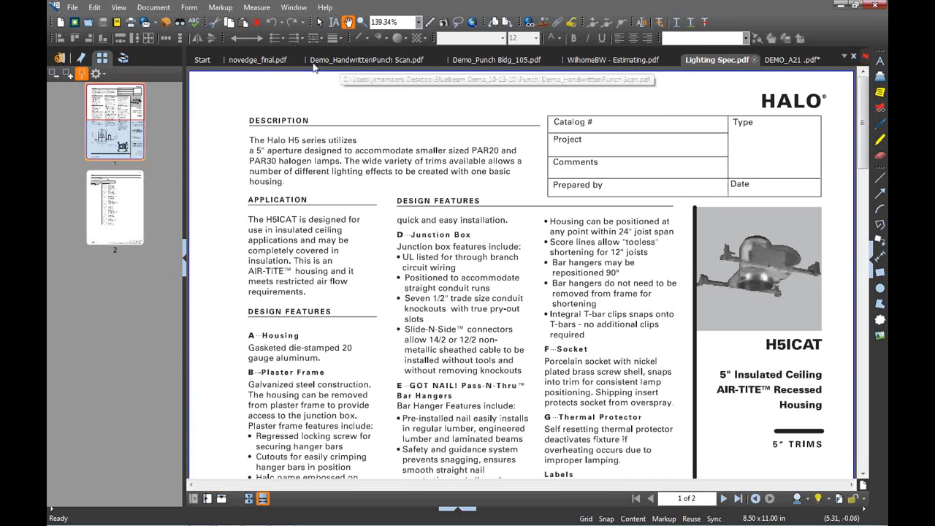
click(792, 61)
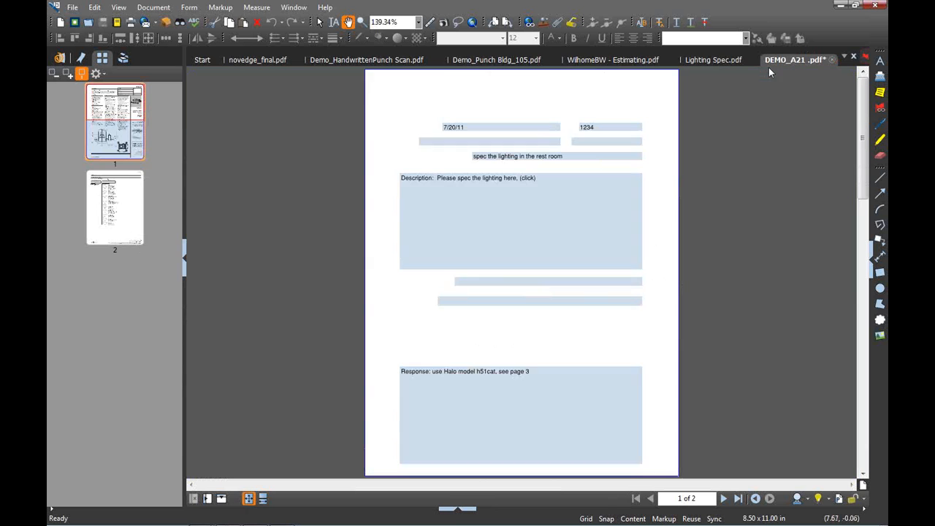
right_click(107, 287)
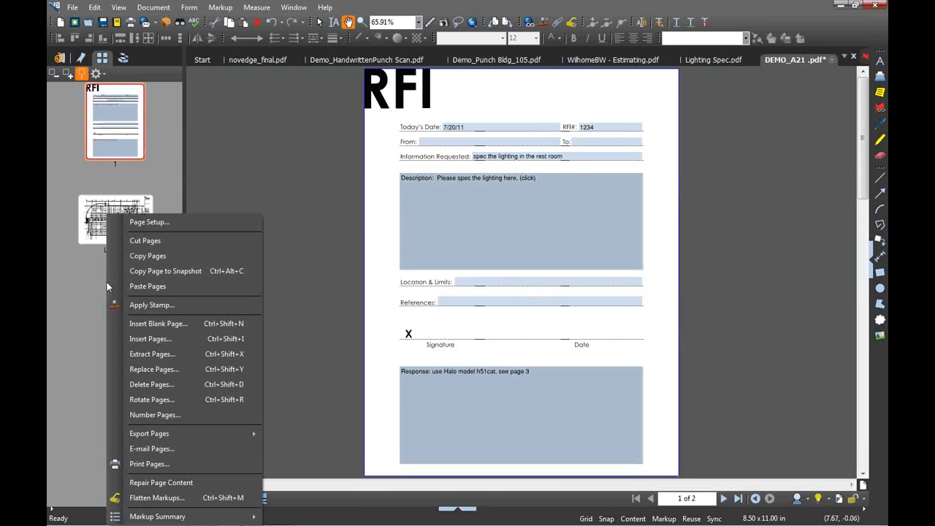
click(149, 290)
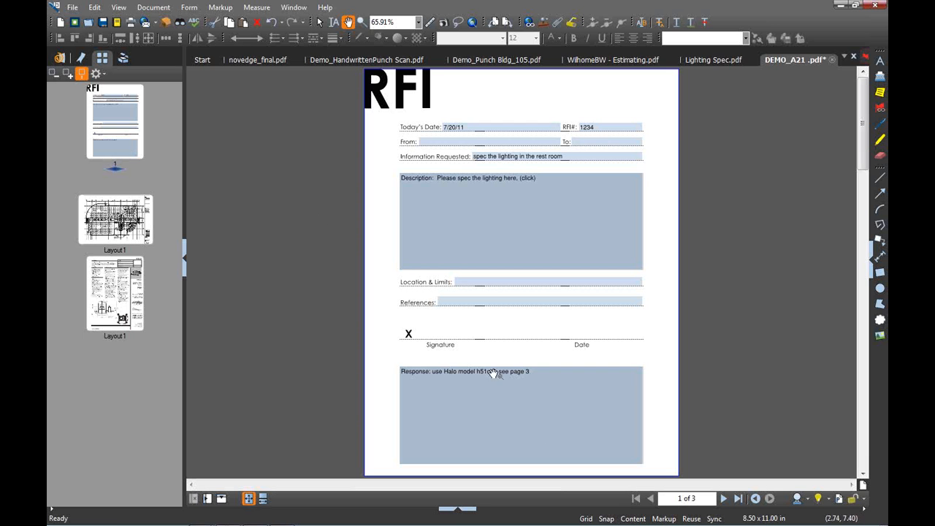
Hyperlink the Response text to jump to page 3
click(529, 22)
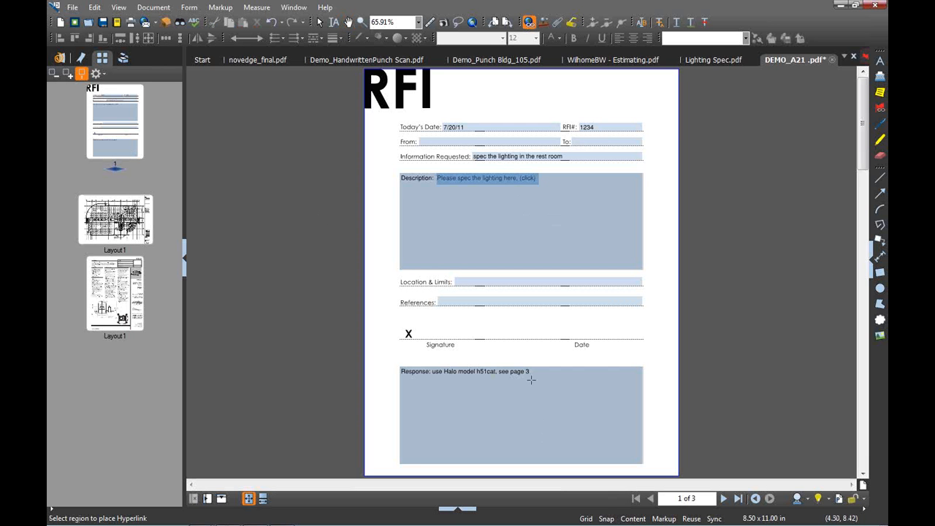
drag(532, 374, 430, 368)
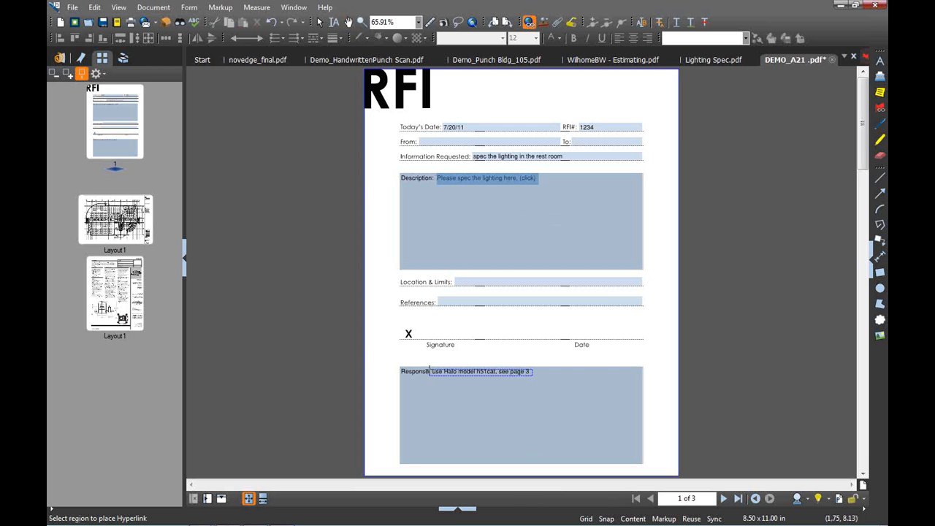
double_click(440, 227)
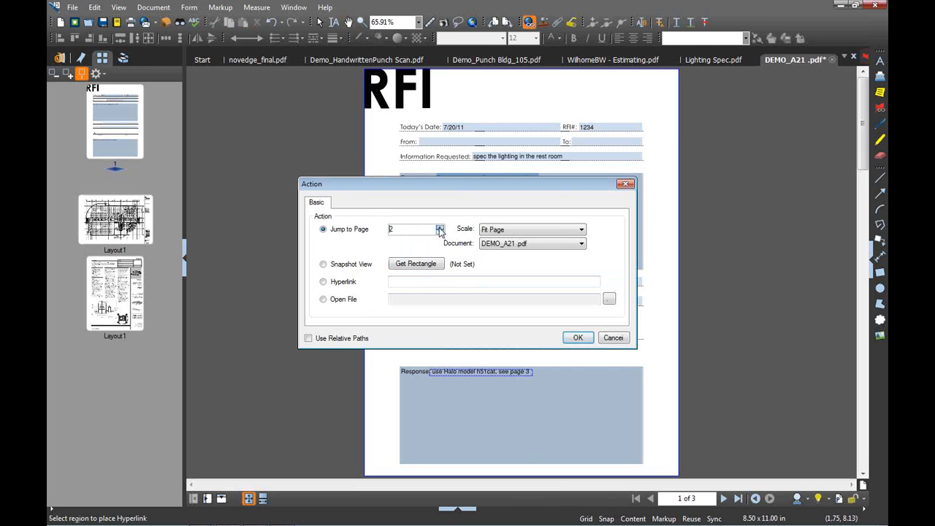
click(577, 337)
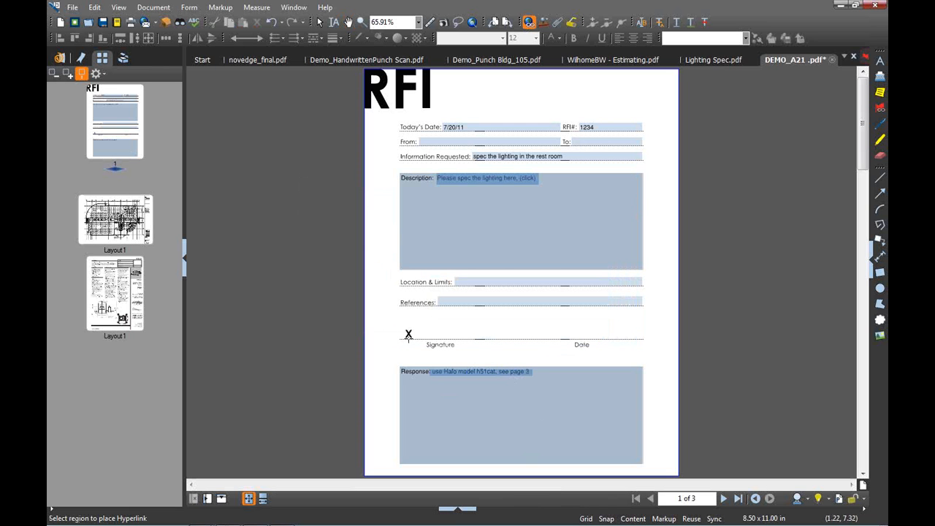
Place the saved signature stamp on the Signature line, shrunk to fit beside the X
click(122, 59)
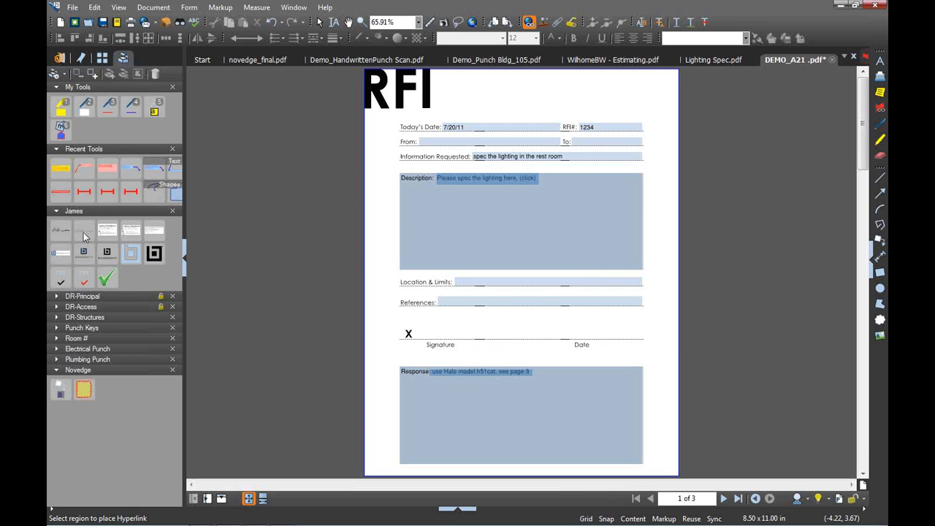
click(83, 232)
click(413, 349)
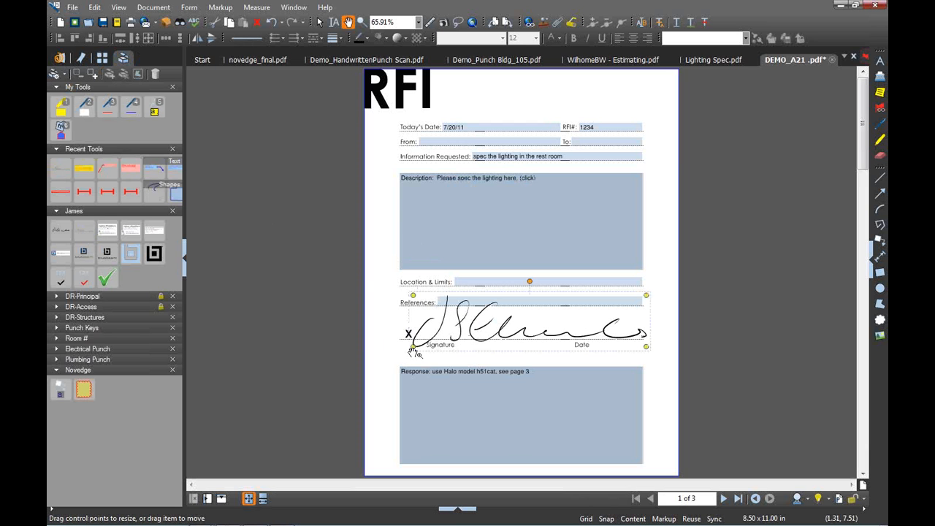
mouse_move(413, 348)
mouse_down()
mouse_move(517, 324)
mouse_move(456, 335)
mouse_up()
click(662, 391)
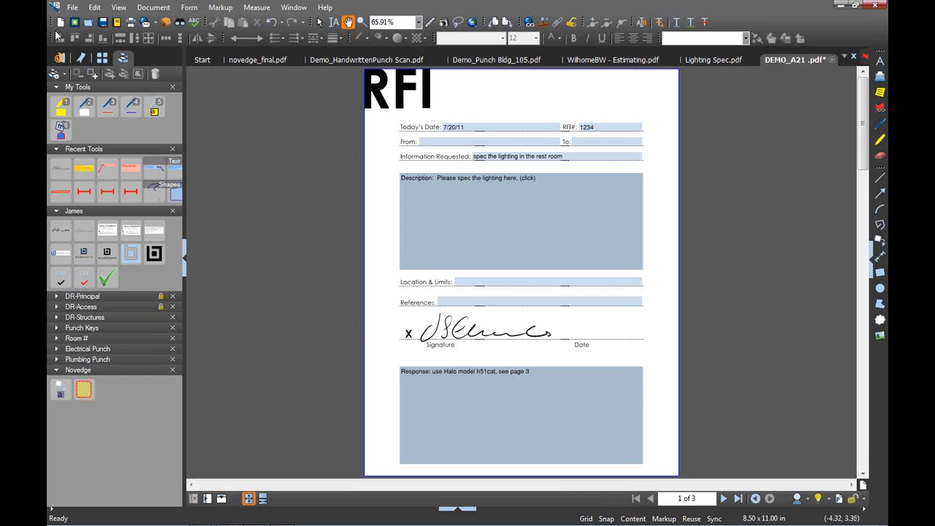
Switch to Demo_HandwrittenPunch Scan.pdf and go to its page 2 hand-marked floor plan
click(102, 60)
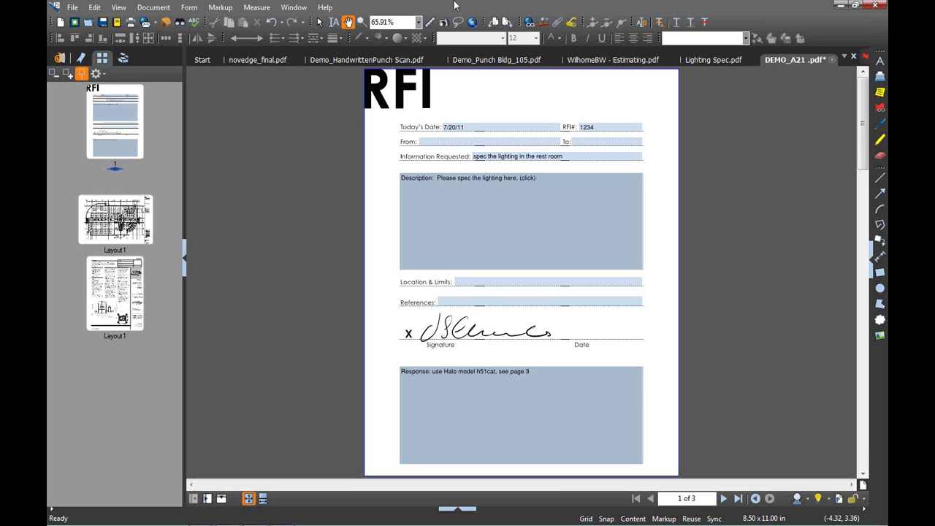
click(509, 62)
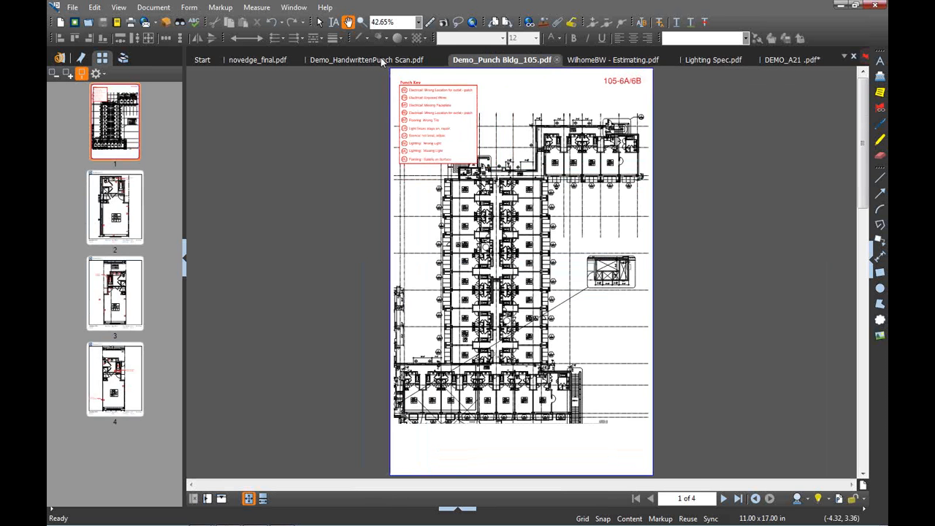
click(412, 63)
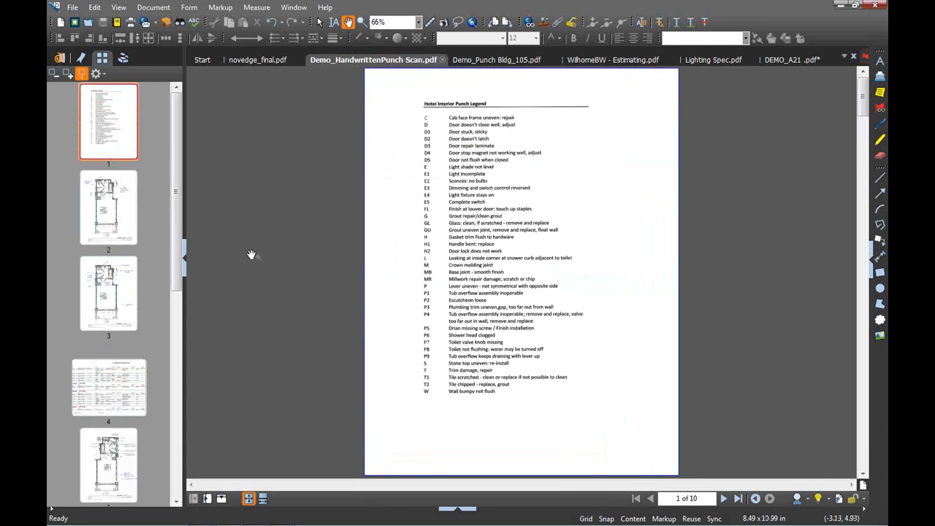
click(127, 230)
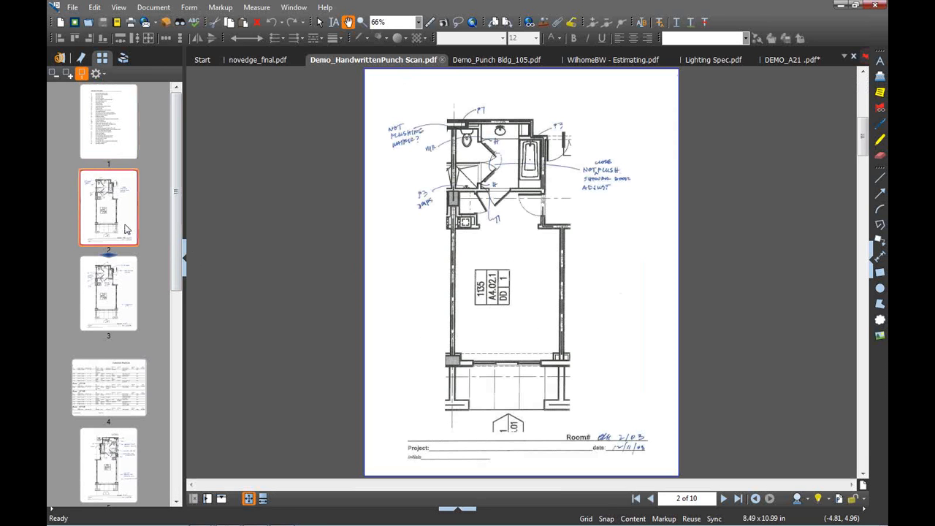
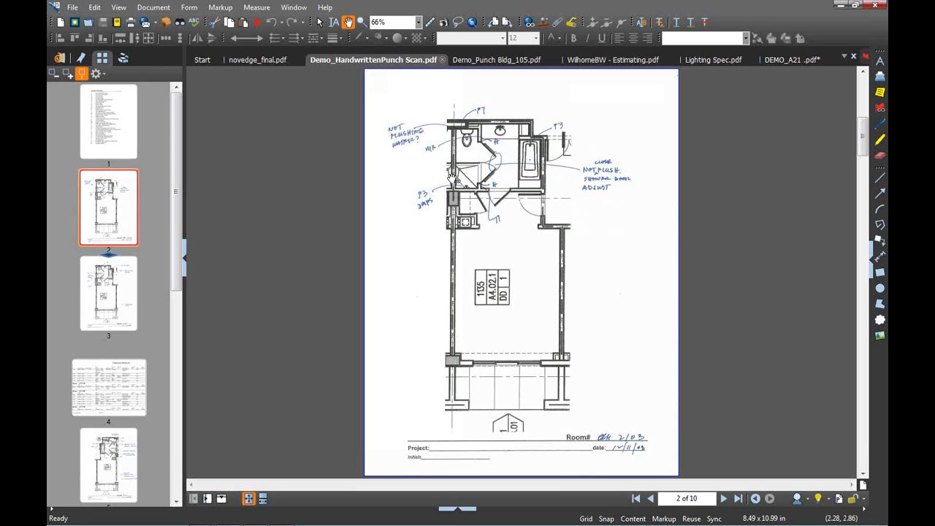
Bring up the Demo_Punch Bldg_105.pdf floor plan, zoomed on the upper rooms and red Punch Key
click(117, 384)
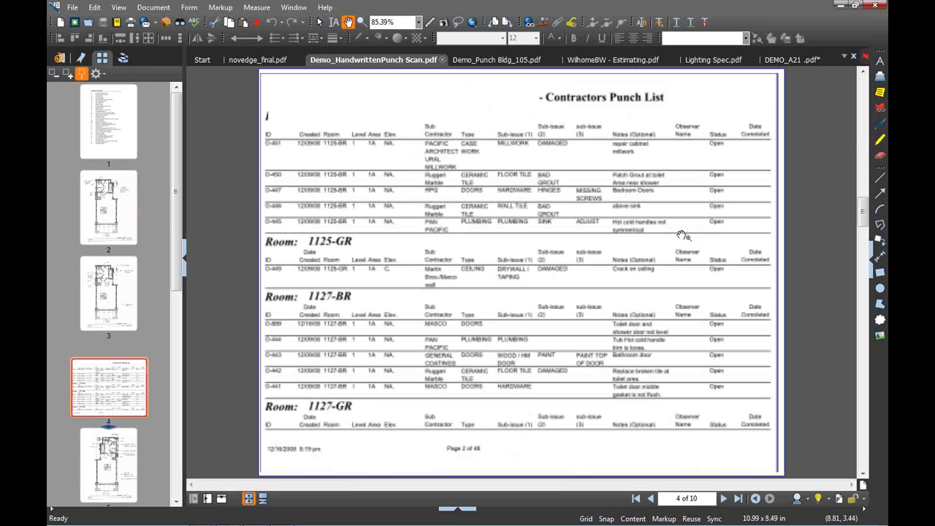
click(511, 60)
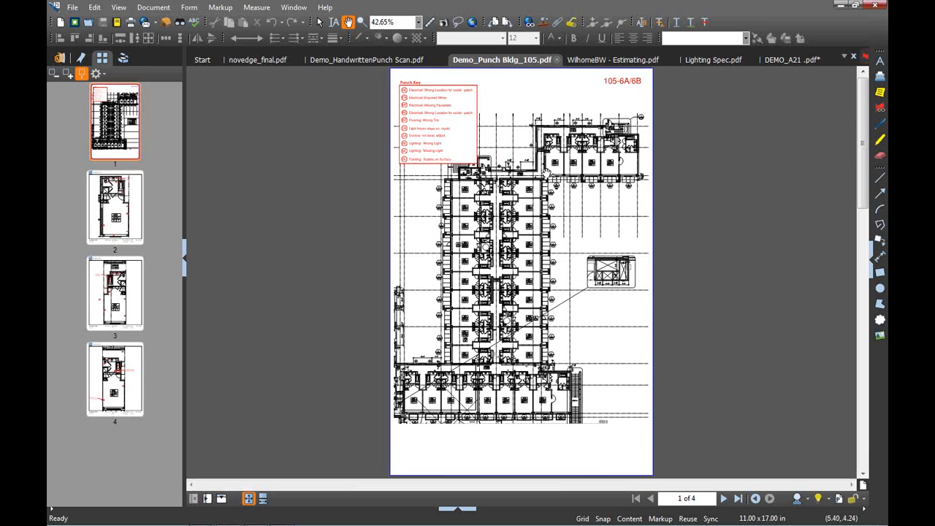
scroll(546, 173, up, 1)
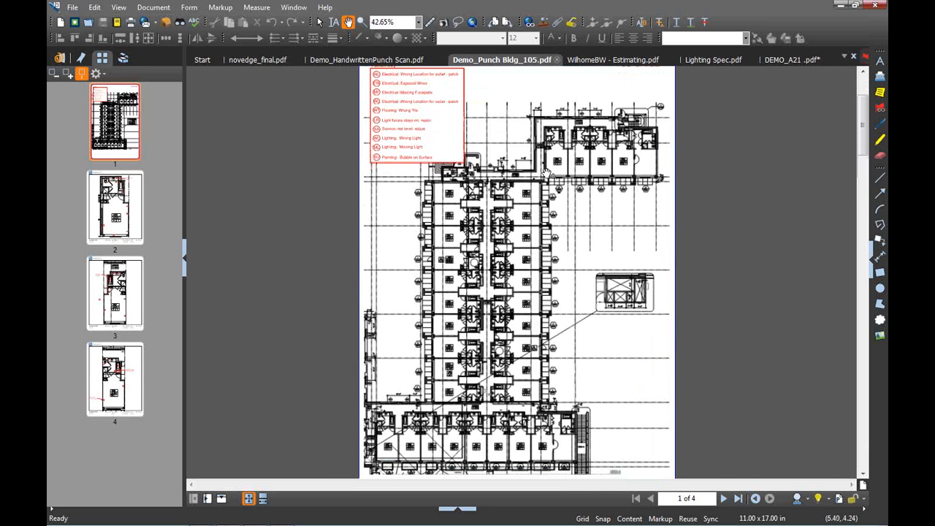
scroll(547, 172, up, 3)
drag(601, 278, 598, 353)
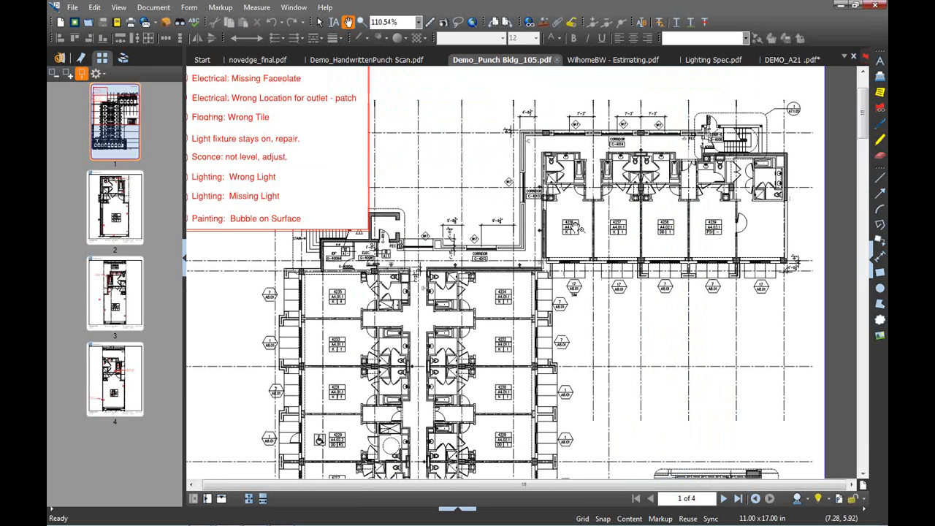
scroll(574, 226, up, 1)
right_click(130, 167)
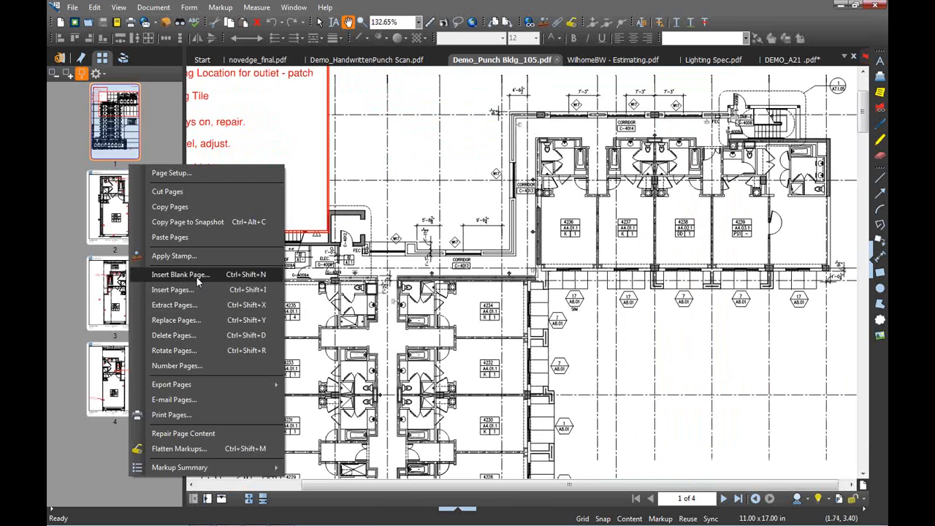
Switch the interface to the Punch profile
click(196, 275)
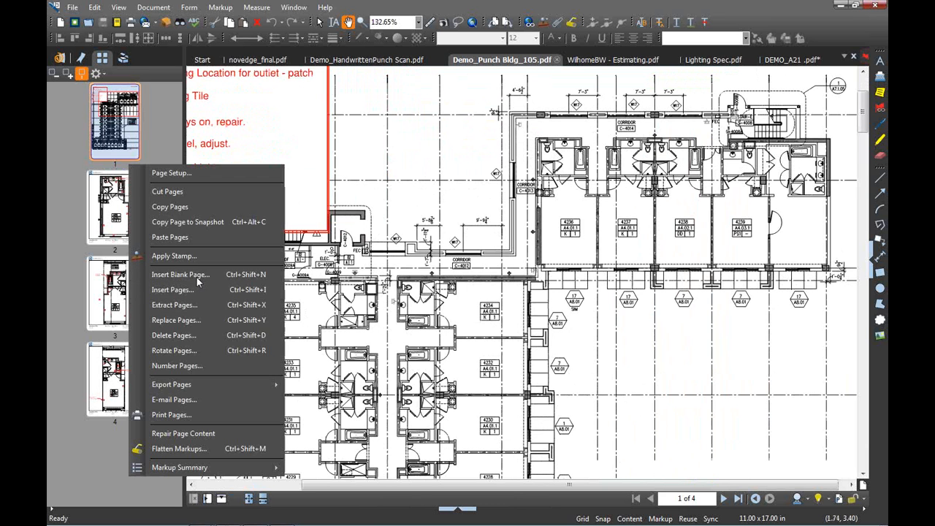
click(573, 361)
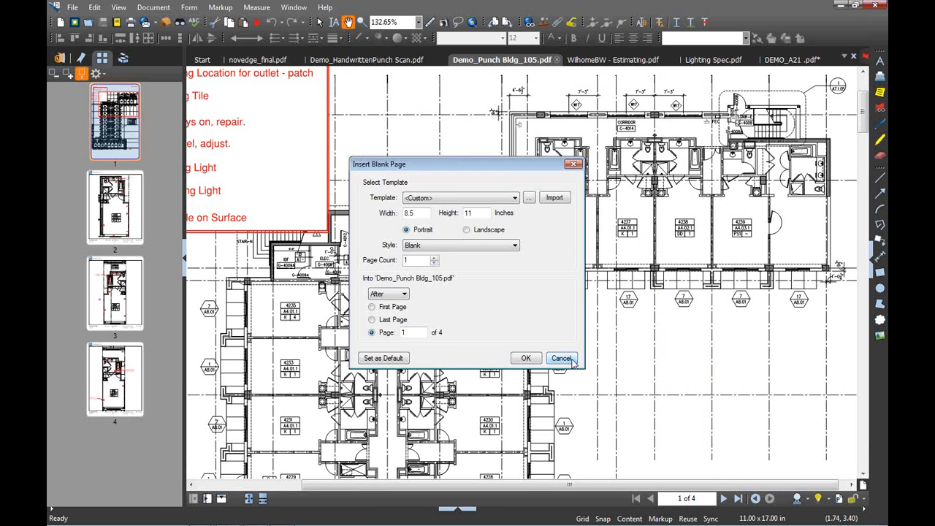
click(808, 499)
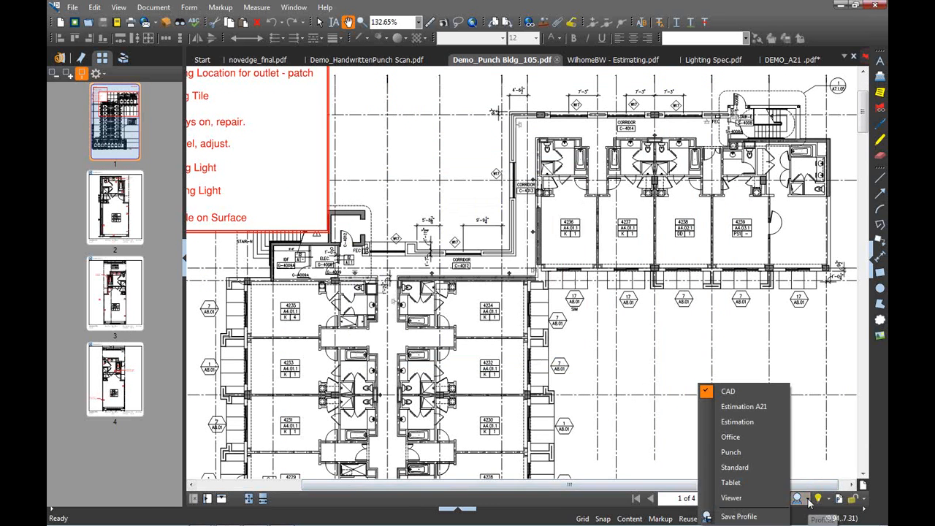
click(757, 452)
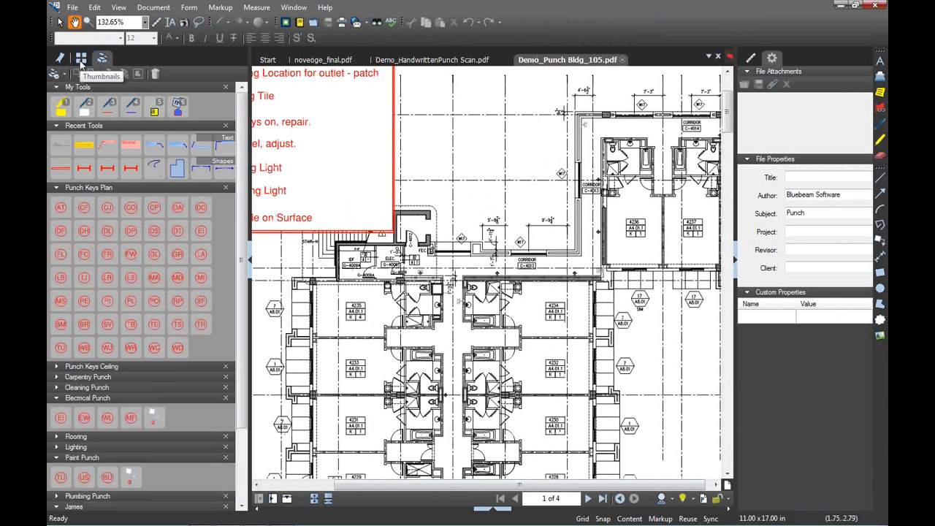
Insert a blank Punch-template page after page 1 and fit it in view
click(81, 59)
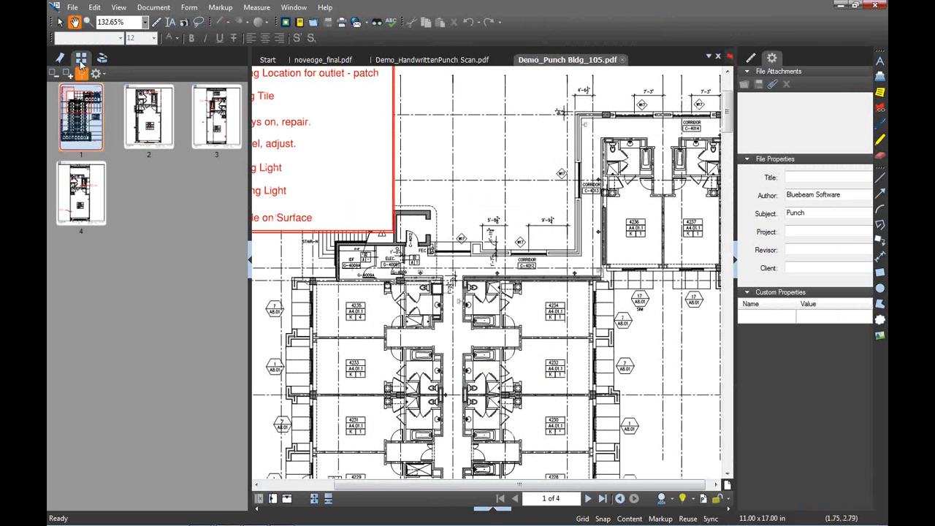
right_click(112, 130)
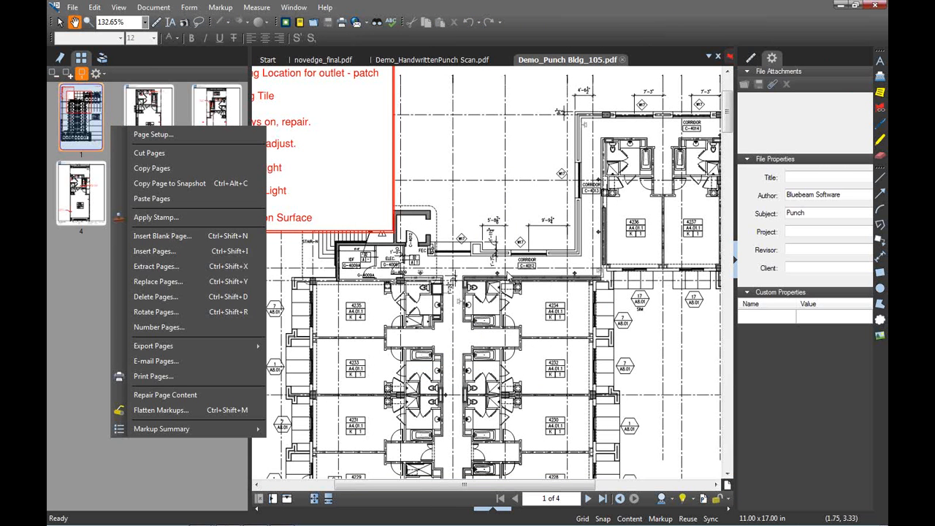
click(163, 235)
click(514, 198)
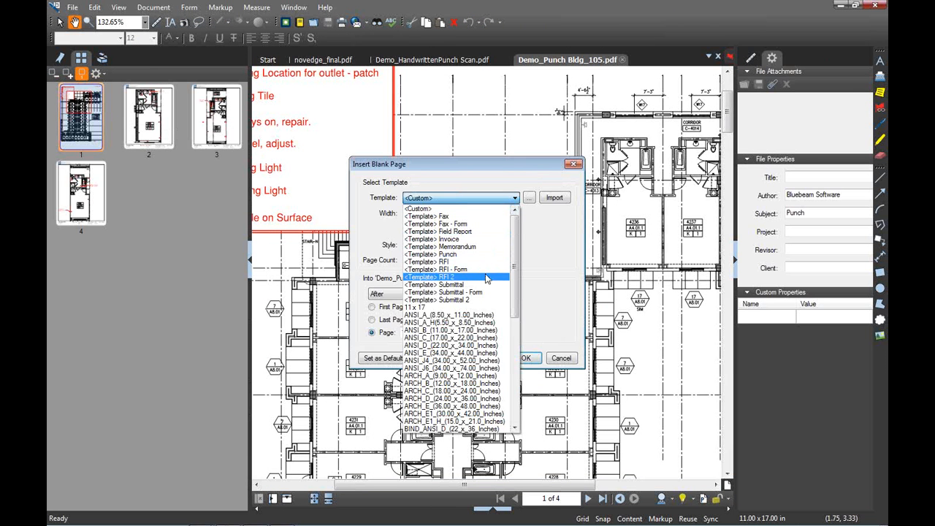
click(480, 255)
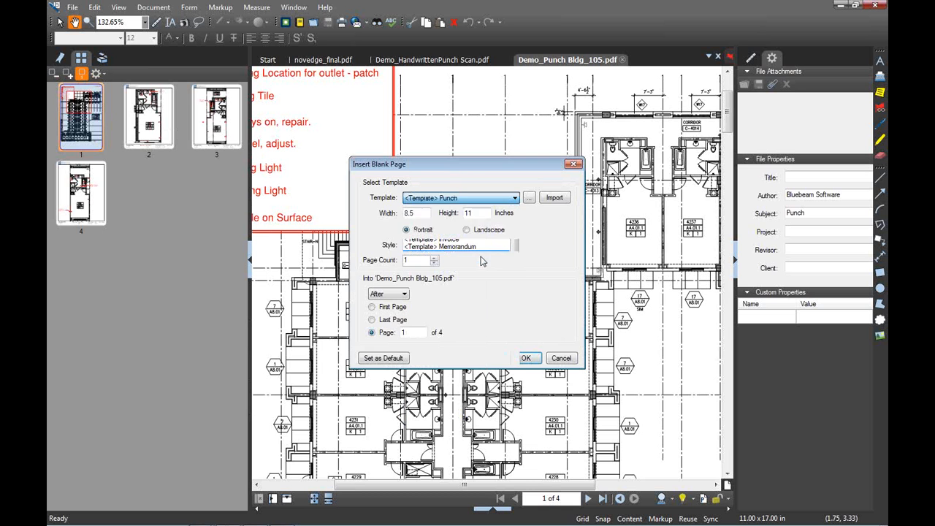
click(526, 358)
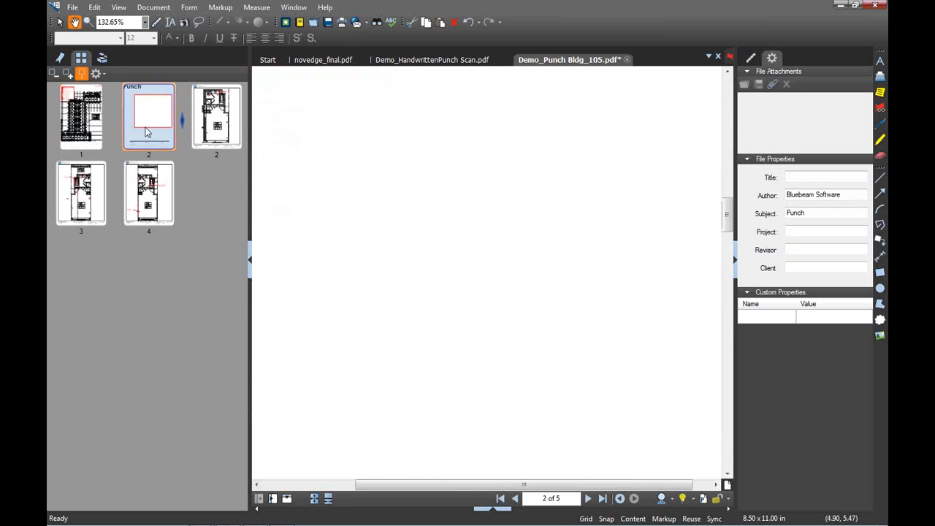
double_click(144, 124)
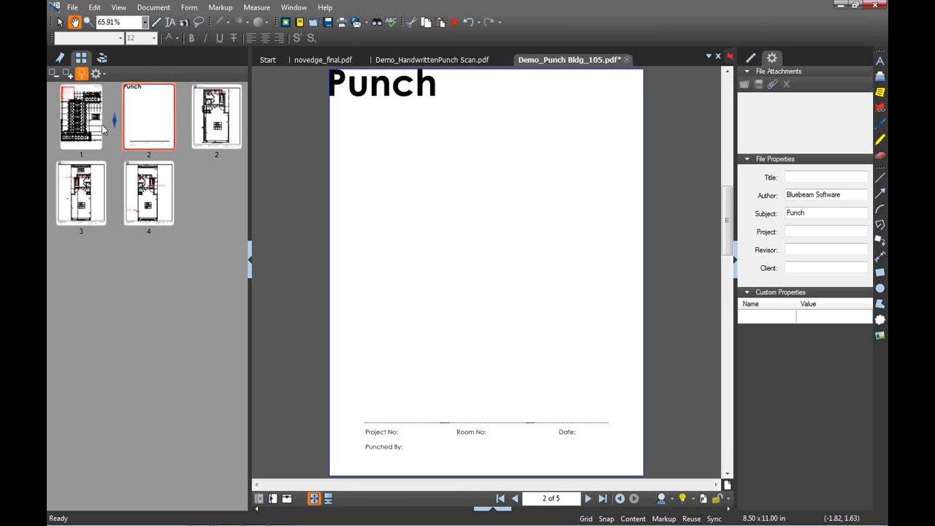
Capture a snapshot of room 4236 from the page 1 floor plan
click(78, 139)
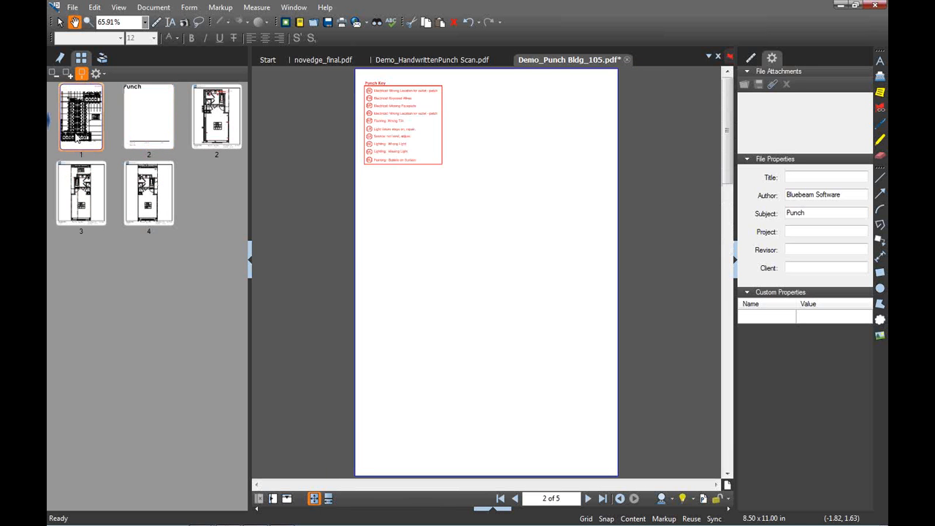
click(184, 23)
scroll(526, 173, up, 1)
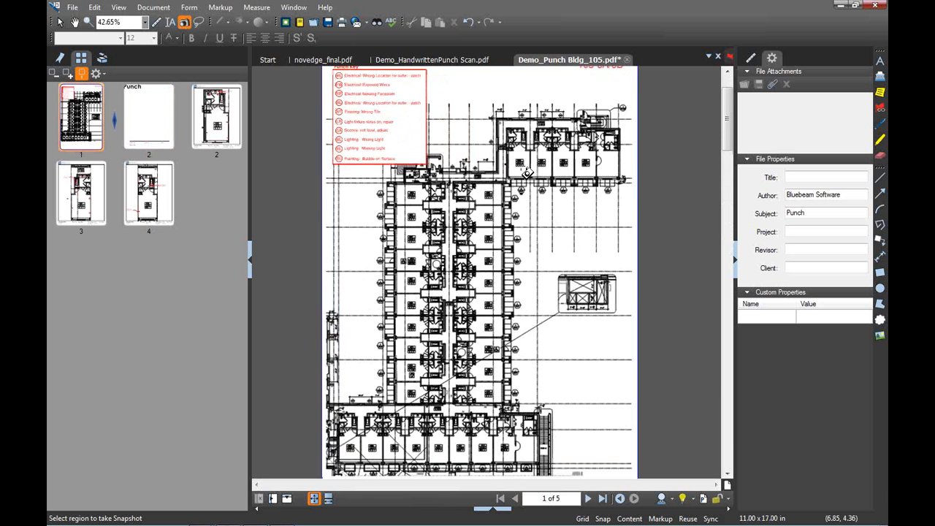
scroll(522, 168, up, 4)
drag(490, 87, 540, 195)
Paste the room 4236 snapshot below the Punch title on page 2, enlarged to fill most of the page
click(142, 125)
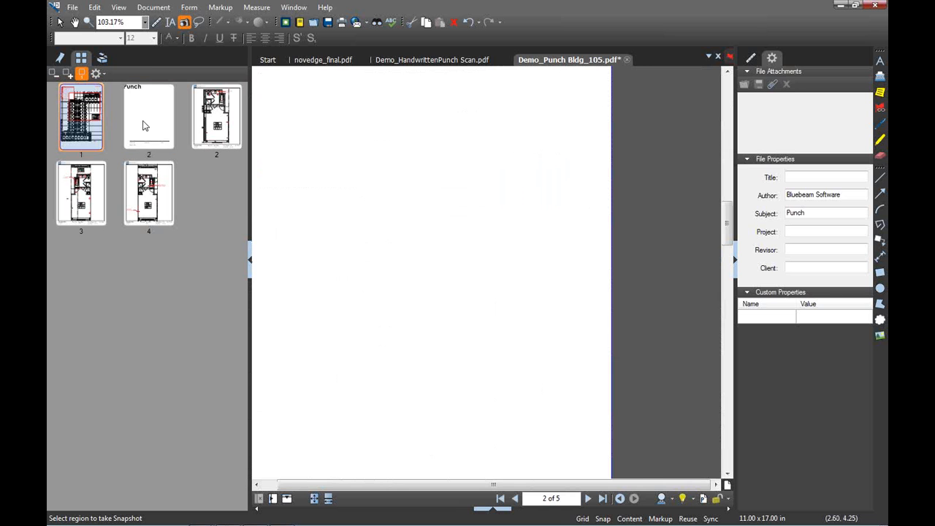
right_click(417, 180)
click(434, 181)
drag(433, 152, 380, 136)
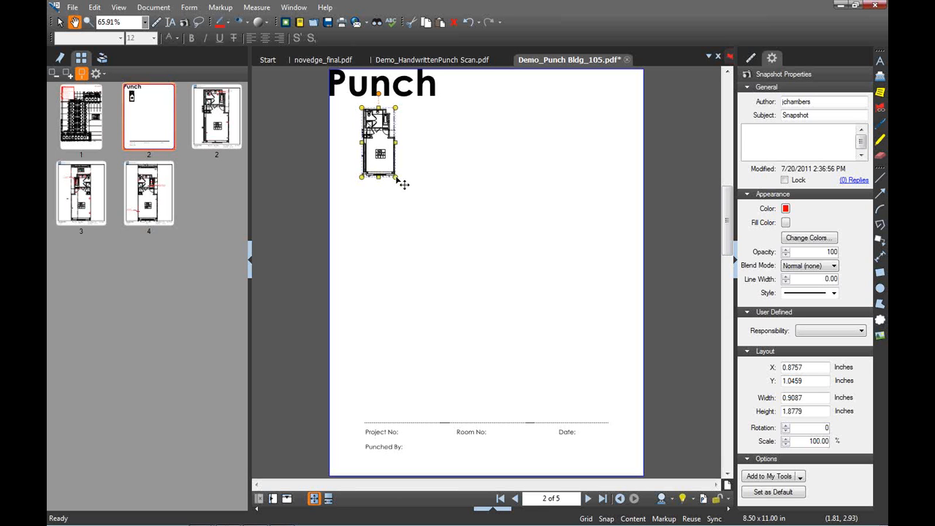
mouse_move(397, 178)
mouse_down()
mouse_move(489, 298)
mouse_move(591, 384)
mouse_up()
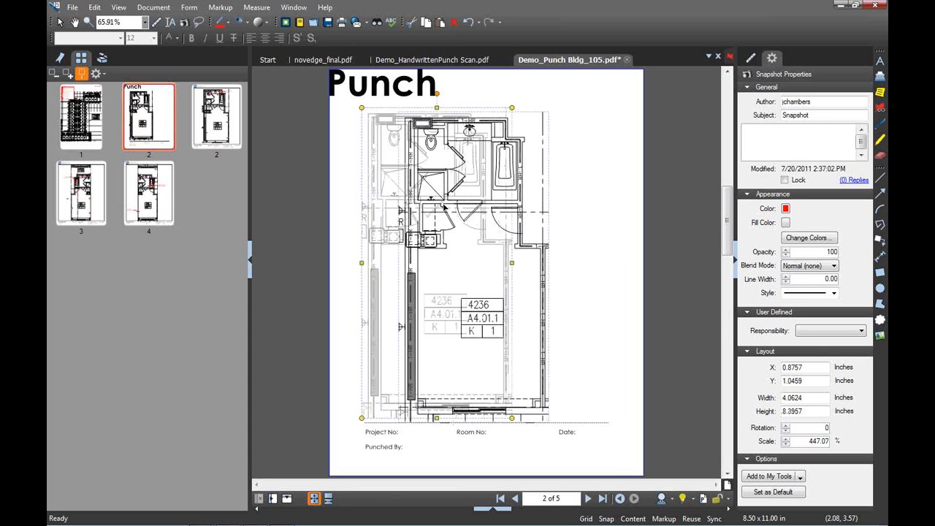
key(v)
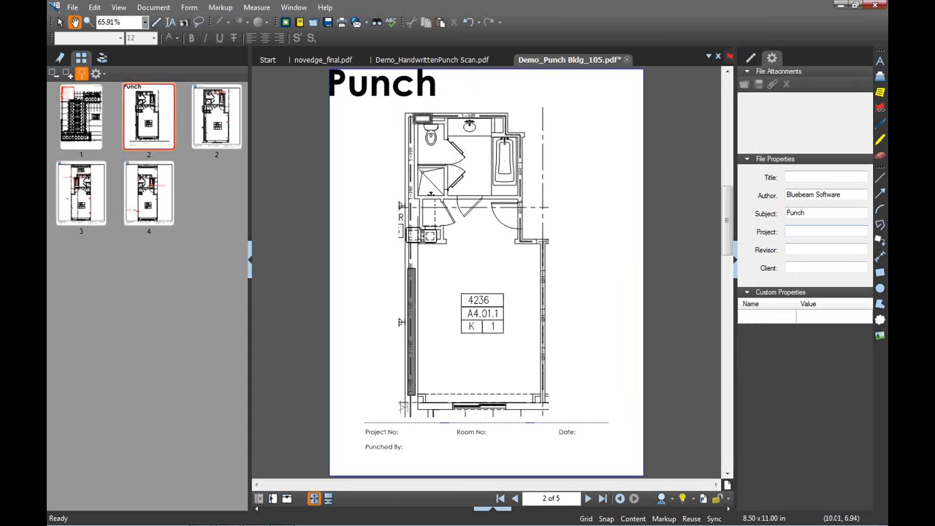
click(880, 76)
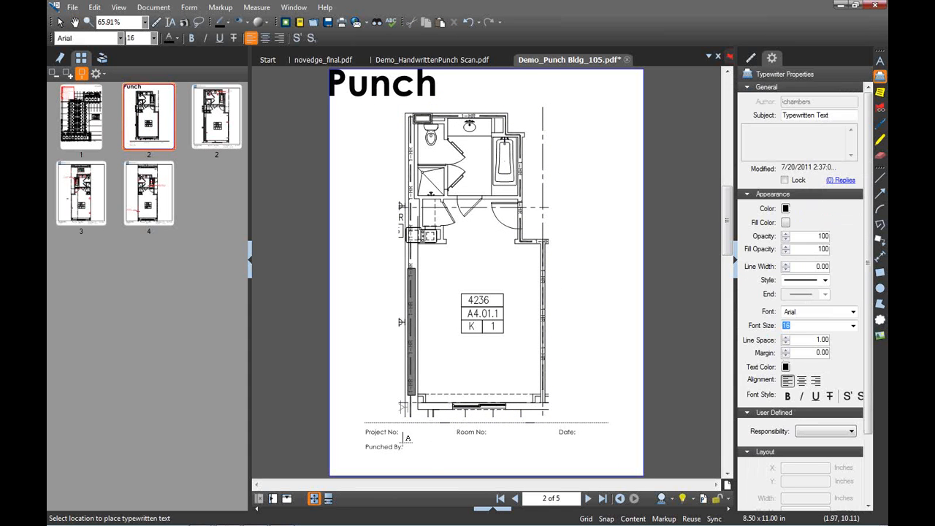
Enter 123 as the Project No and 4236 as the Room No
click(404, 433)
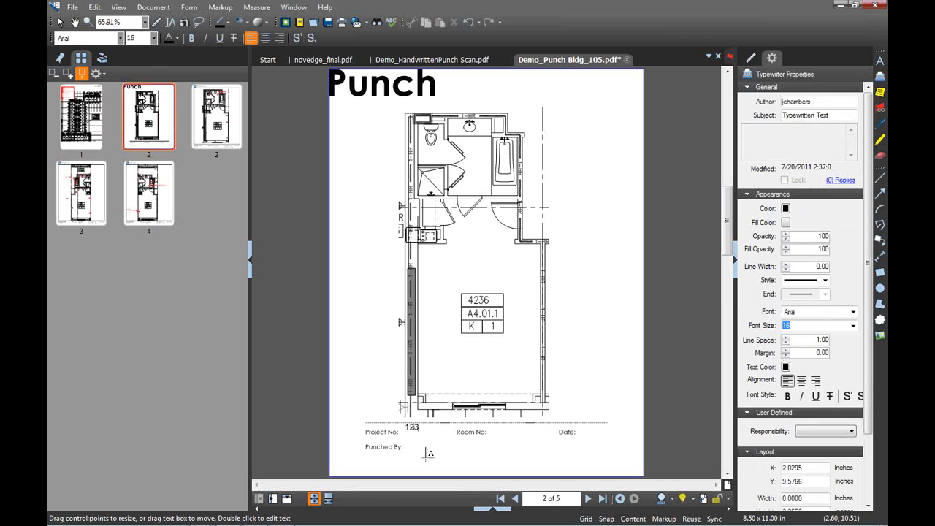
click(492, 433)
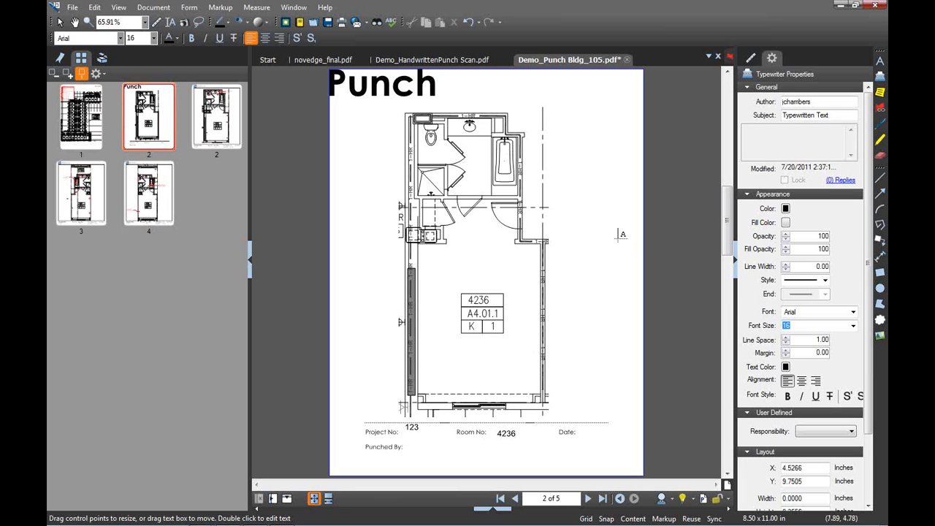
key(Escape)
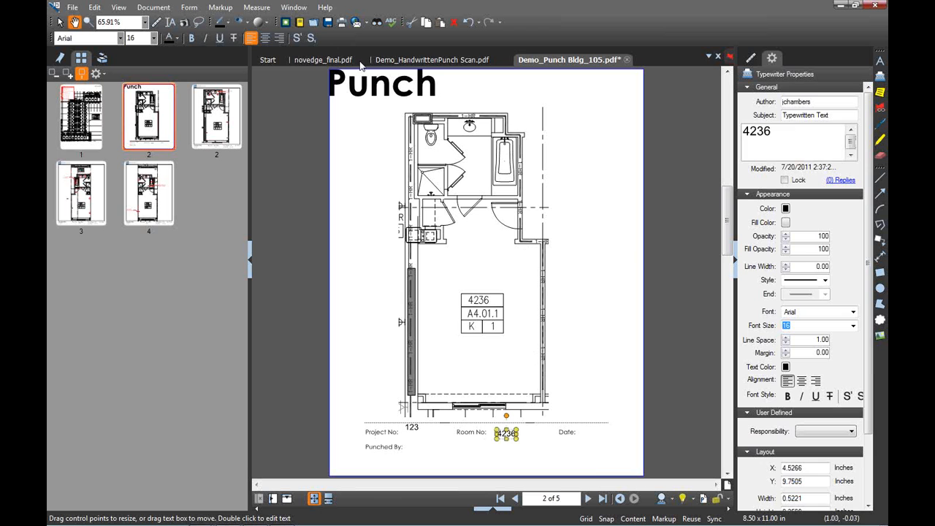
Flatten the room plan snapshot into the page
click(466, 246)
right_click(465, 247)
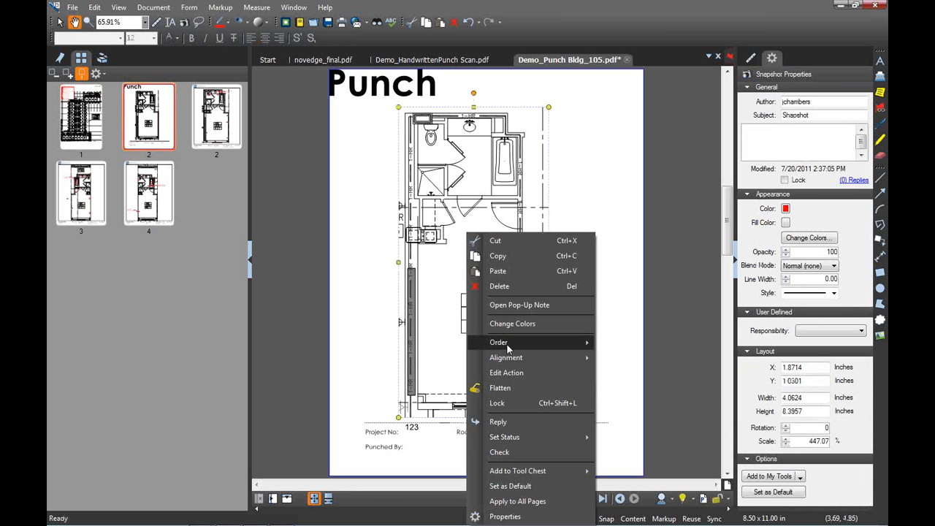
click(514, 388)
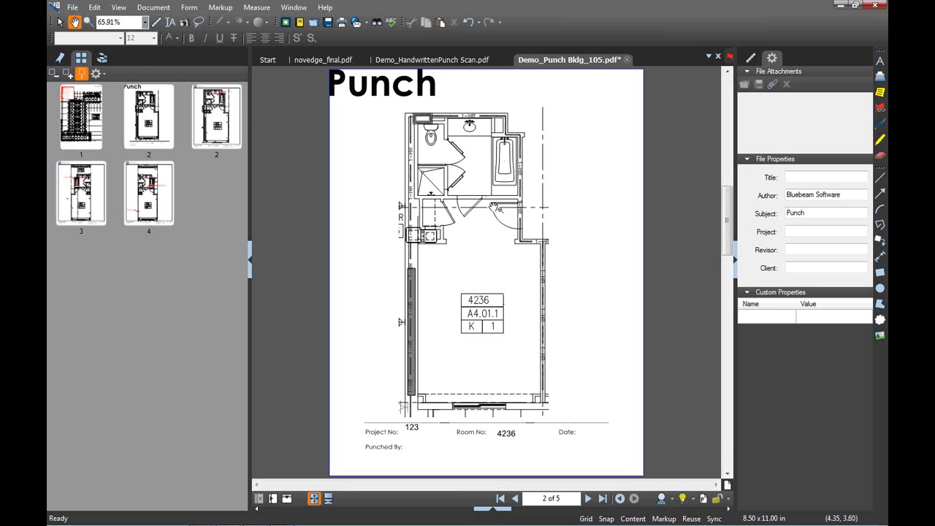
Place Carpentry Punch stamps for trim base, damaged trim and door latches at room 4236's doors
click(101, 60)
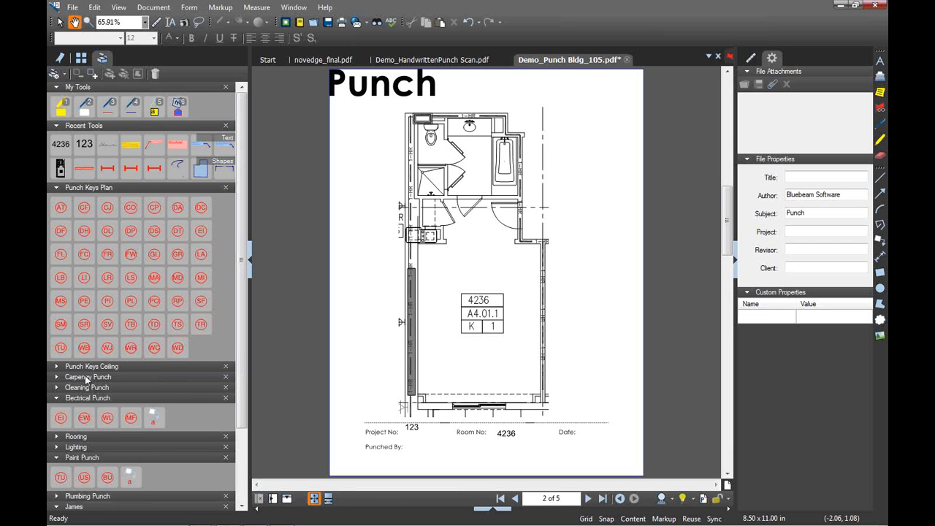
click(86, 378)
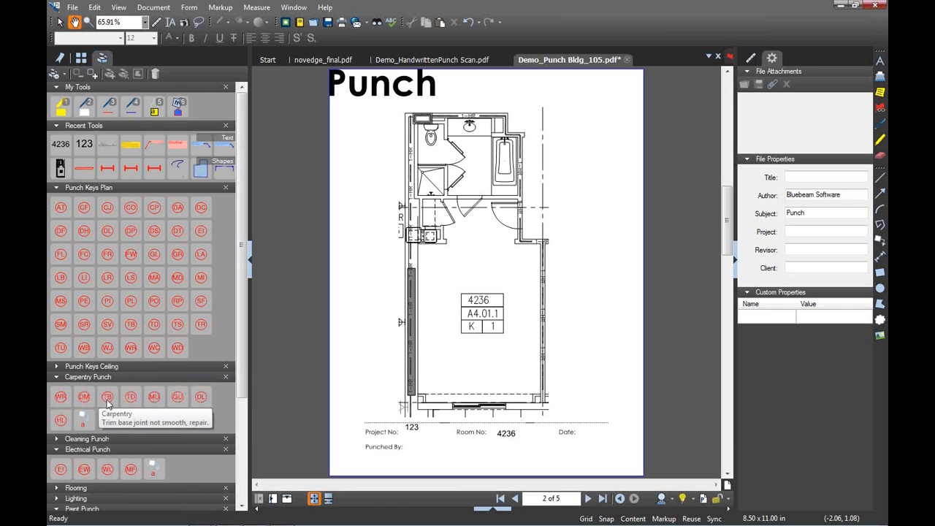
click(107, 399)
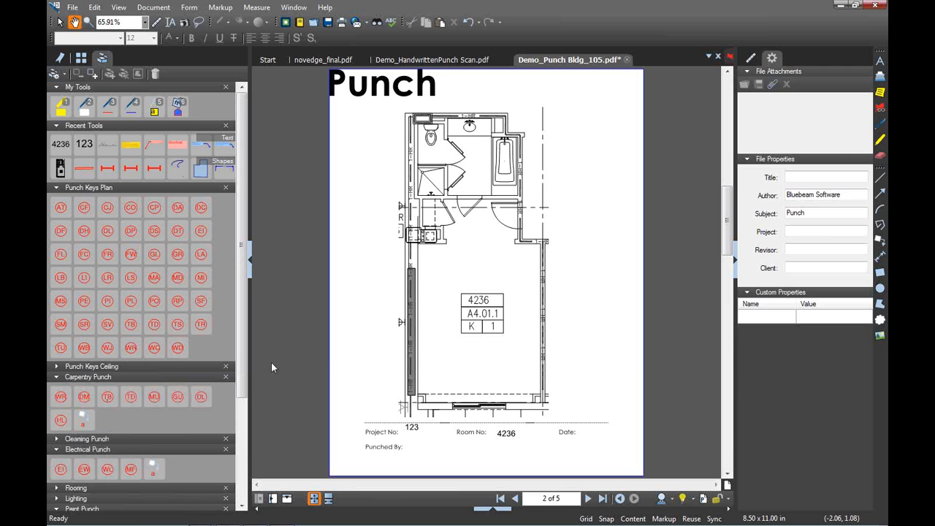
click(505, 214)
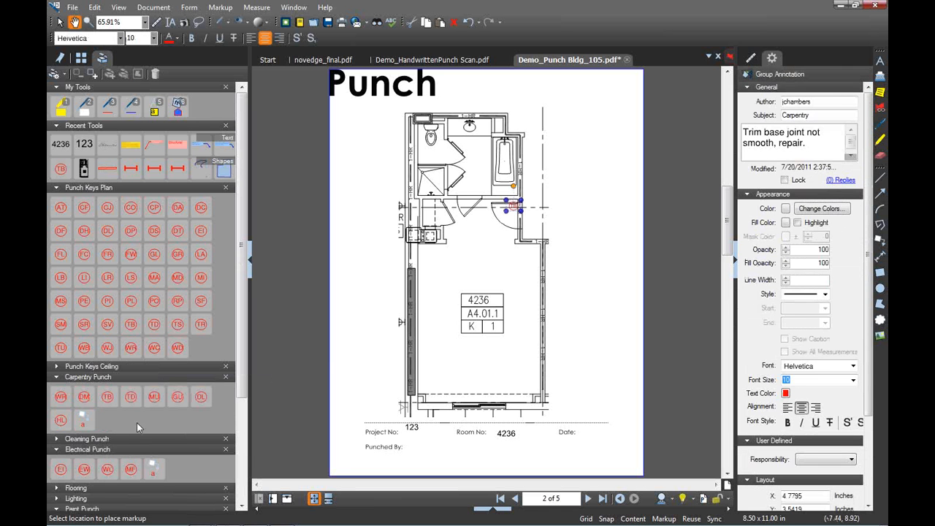
click(131, 397)
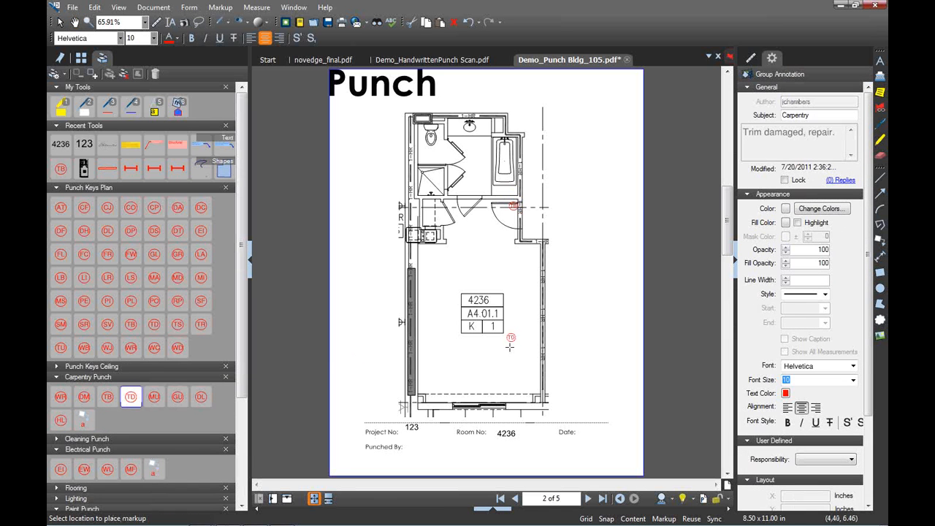
click(201, 398)
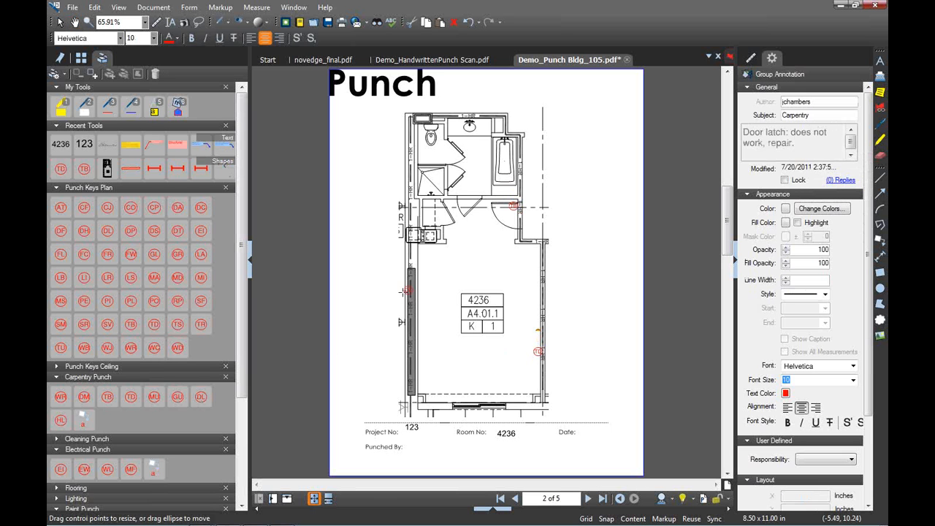
click(453, 151)
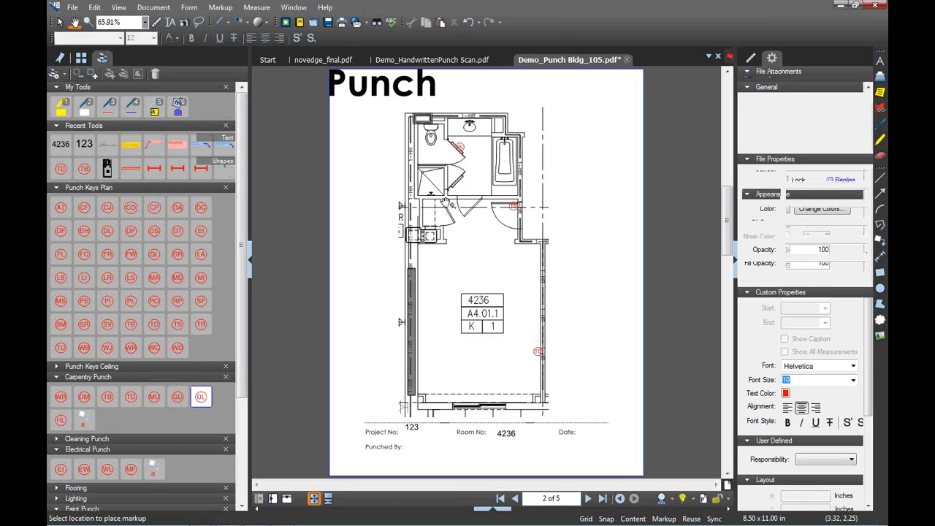
click(201, 397)
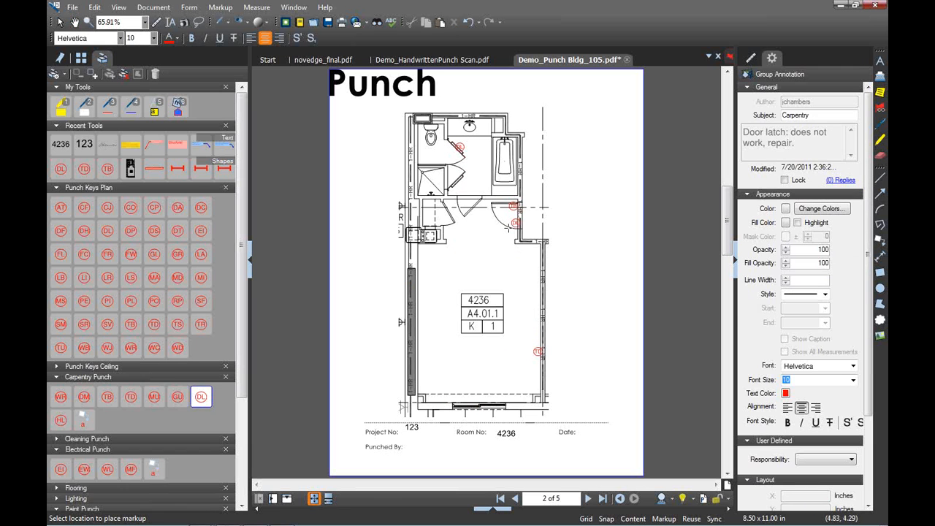
click(516, 221)
click(514, 365)
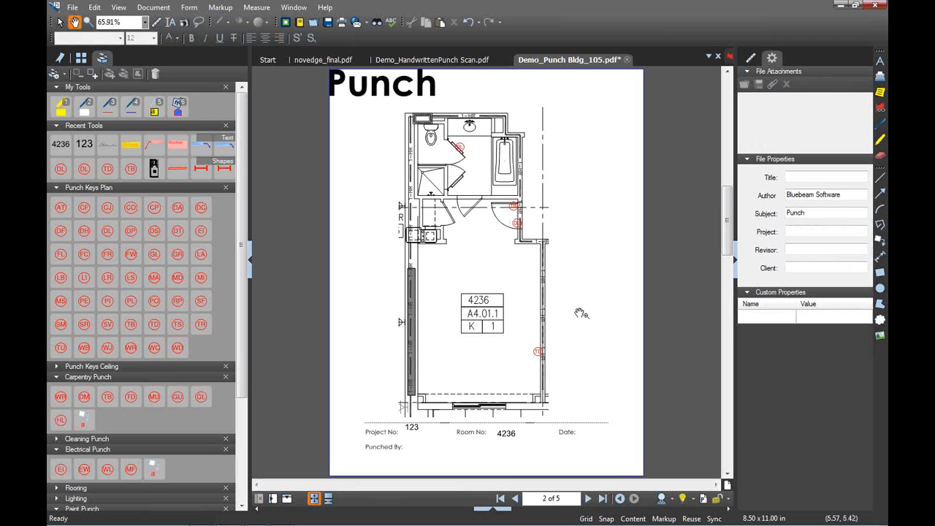
click(734, 261)
Show the Markups List grouped by Subject: Carpentry 5, Cleaning 3, Electrical 4
click(556, 504)
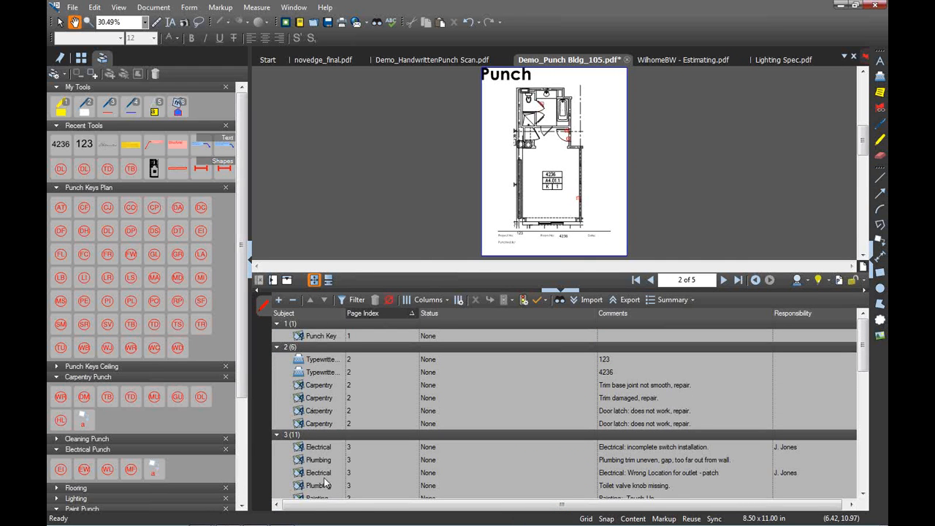
click(330, 314)
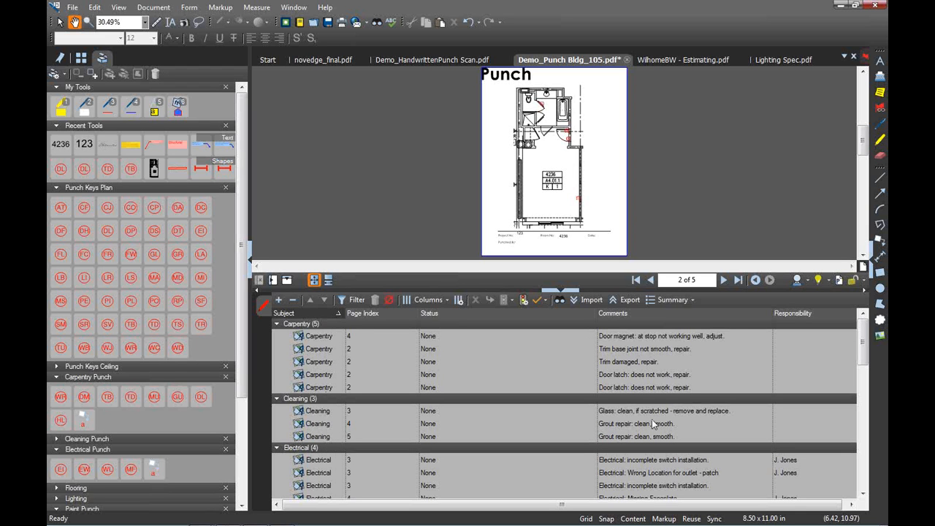
click(682, 305)
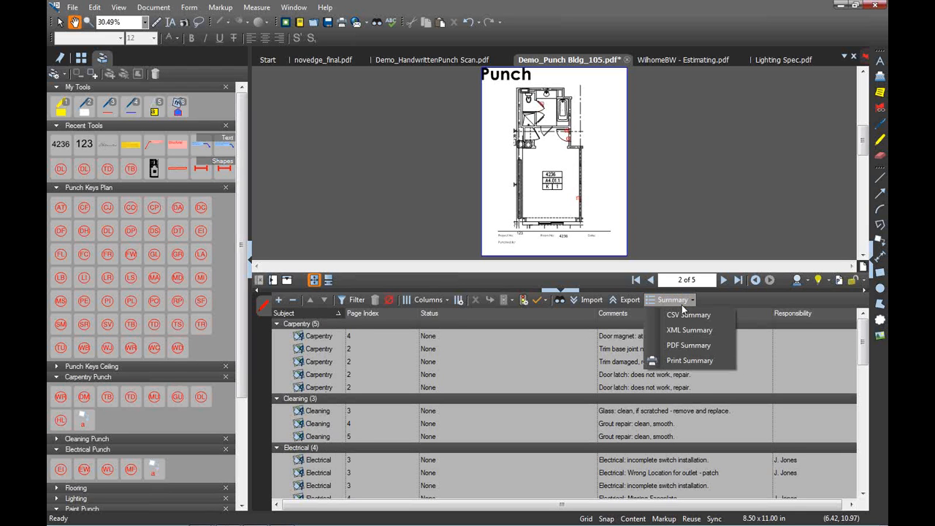
click(687, 354)
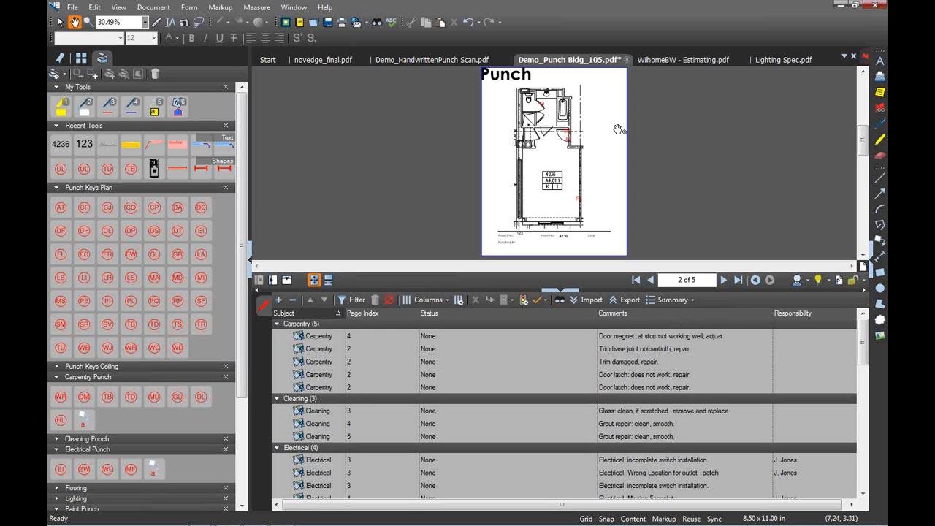
Switch to the CAD profile and close the punch file without saving
click(808, 282)
click(808, 282)
click(808, 281)
click(816, 294)
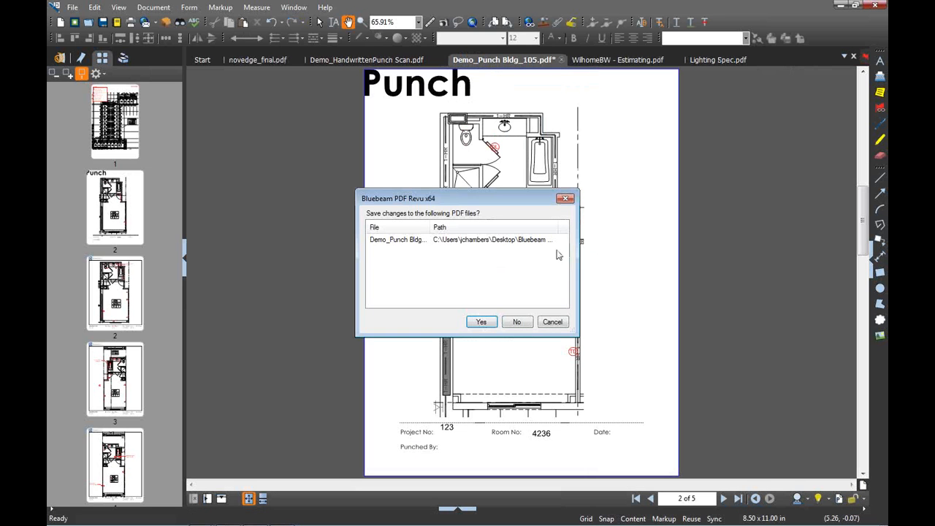
click(517, 322)
click(516, 322)
Show the DEMO_A21 Layout1 floor plan with the measurement and scale panel open
click(668, 62)
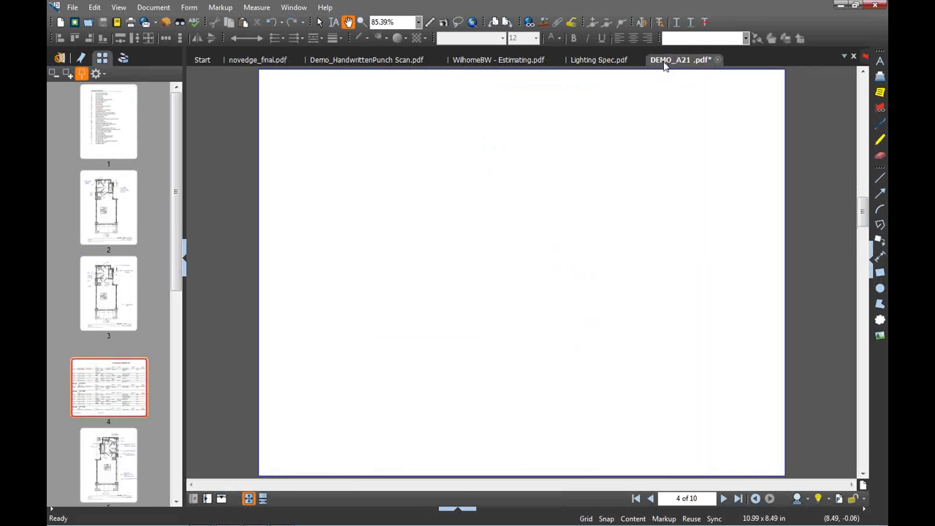
click(122, 230)
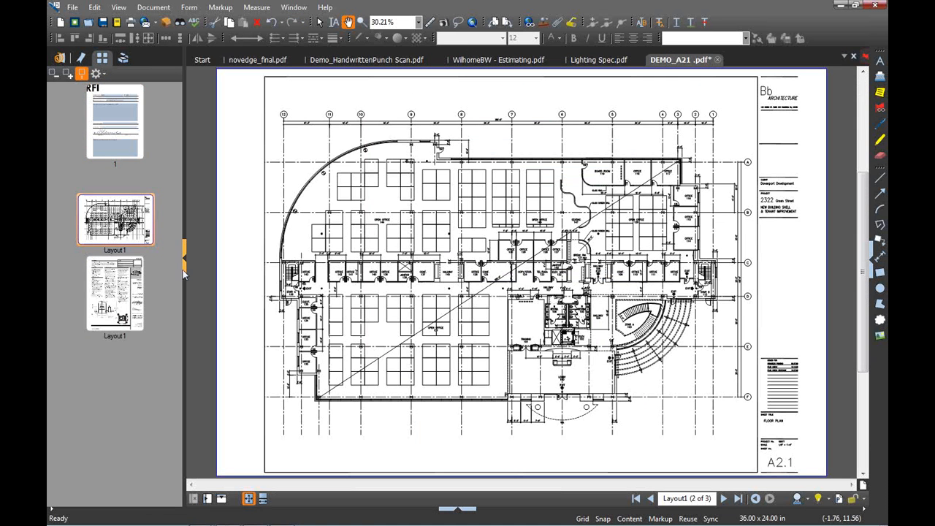
click(183, 269)
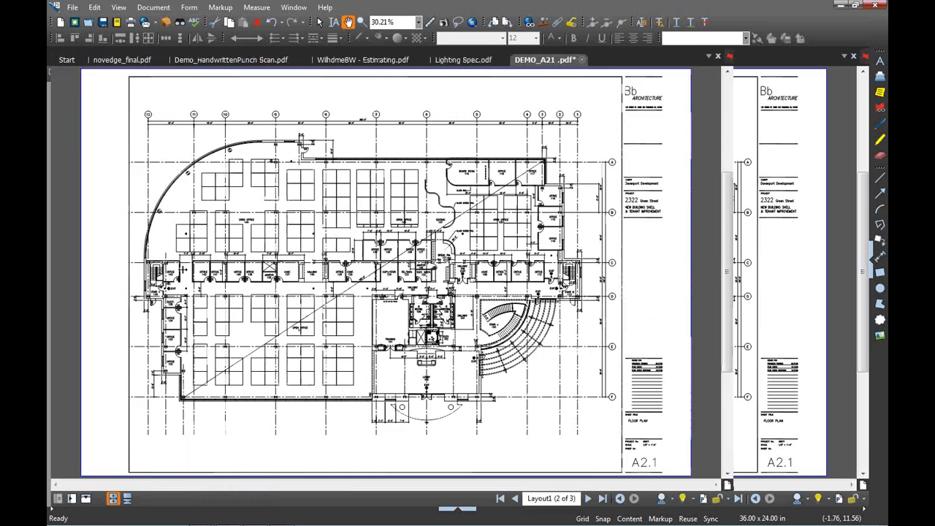
click(869, 268)
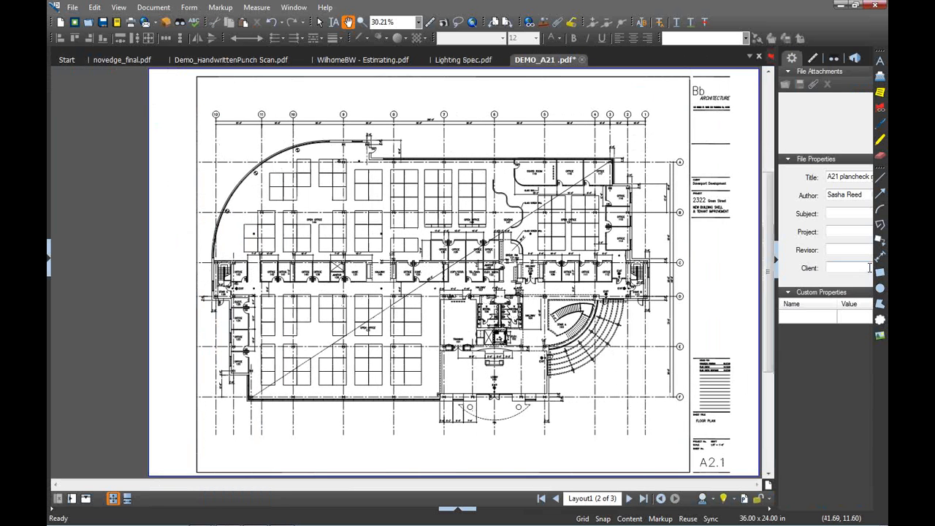
click(814, 60)
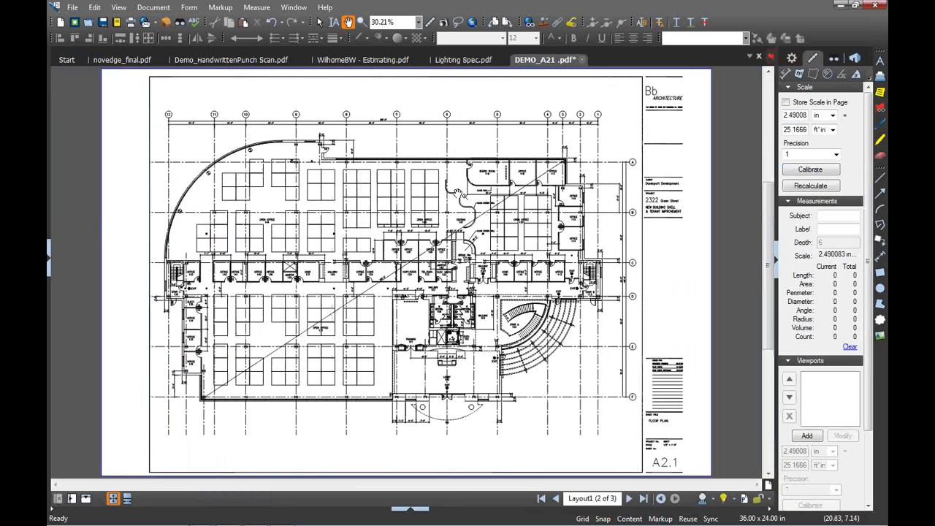
scroll(456, 193, up, 1)
scroll(456, 194, up, 4)
Calibrate the scale by setting the Board Room 119 glass wall to 25'2"
click(810, 168)
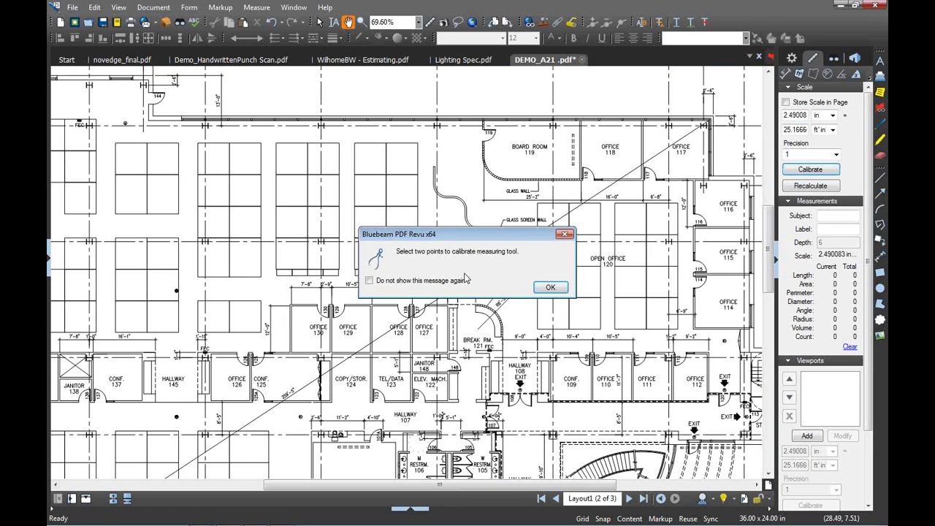
click(551, 289)
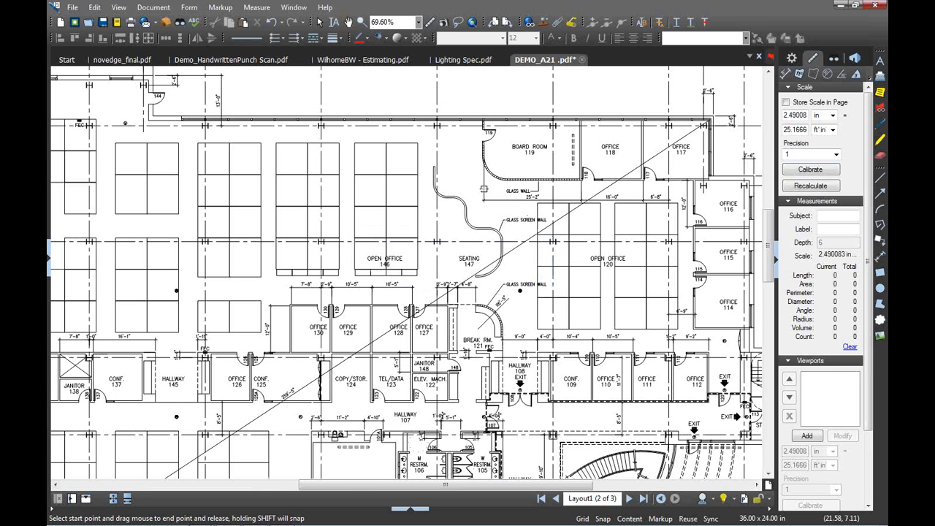
scroll(484, 189, up, 4)
drag(483, 191, 679, 194)
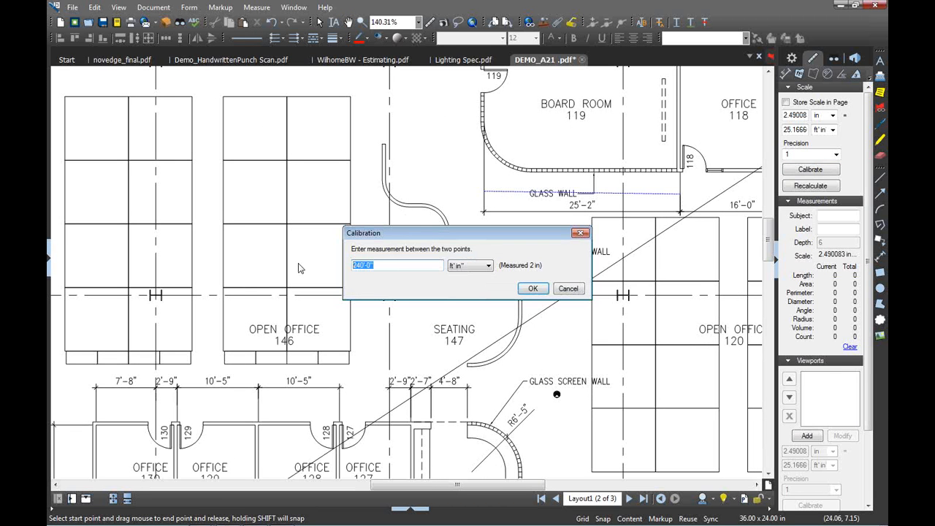
text(25)
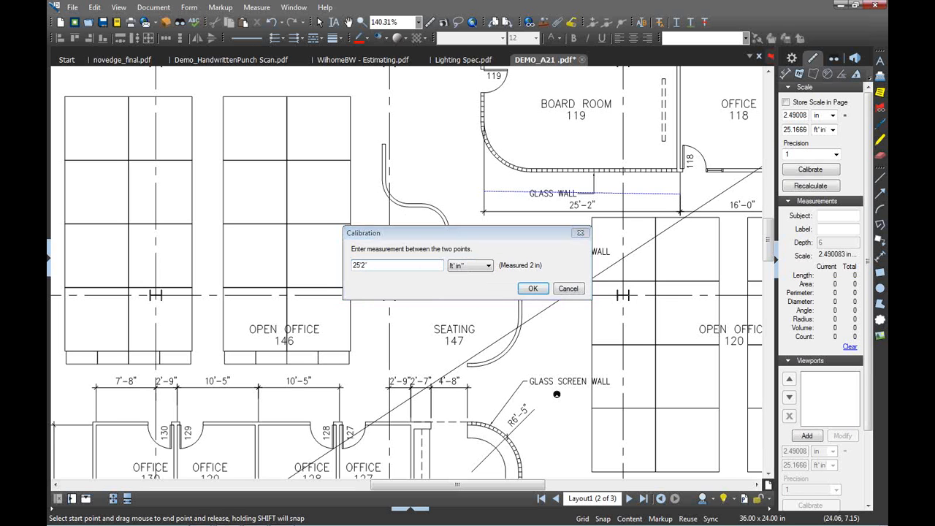
key(Return)
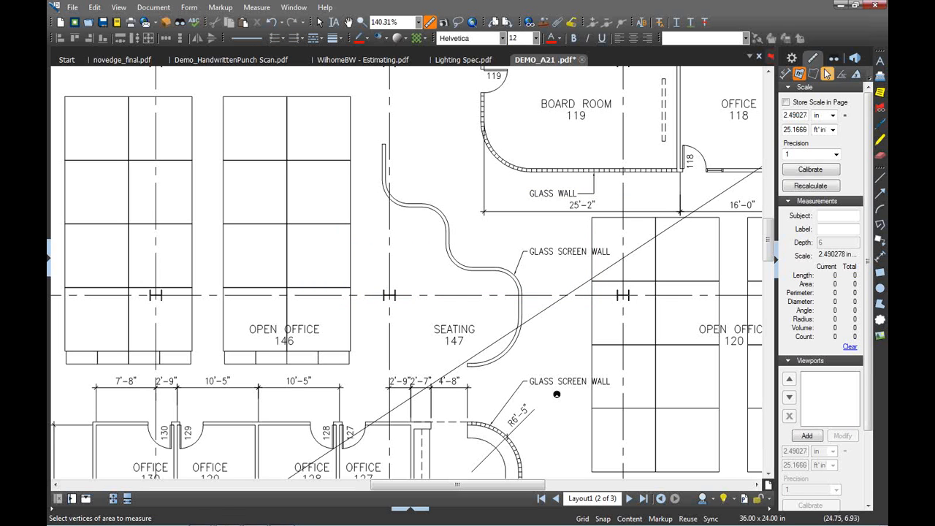
Measure the glass wall length (25'-2") and Office 118's area (235 sf)
click(784, 74)
drag(483, 193, 678, 196)
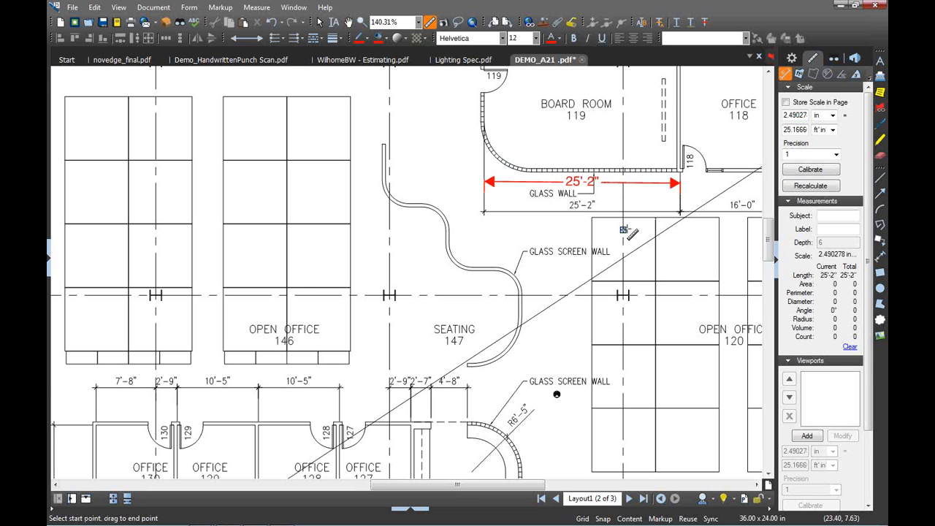
scroll(626, 229, down, 2)
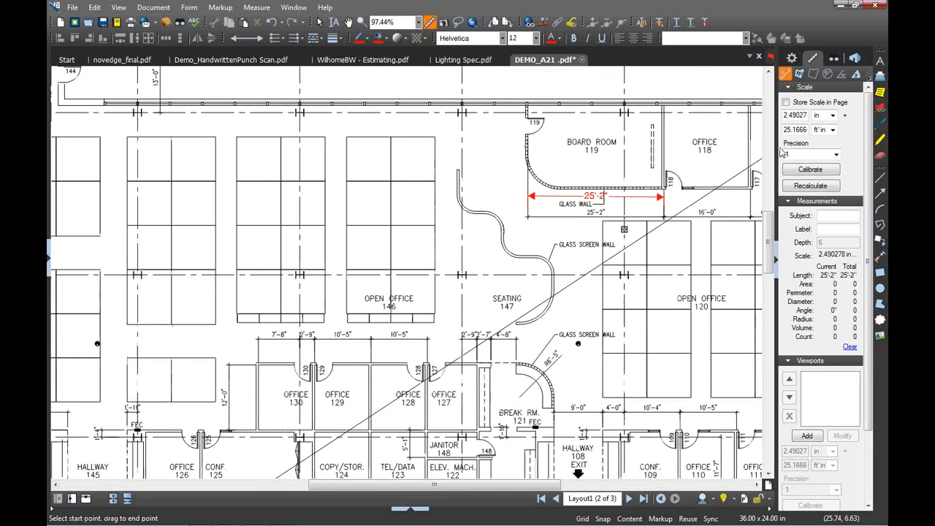
click(799, 74)
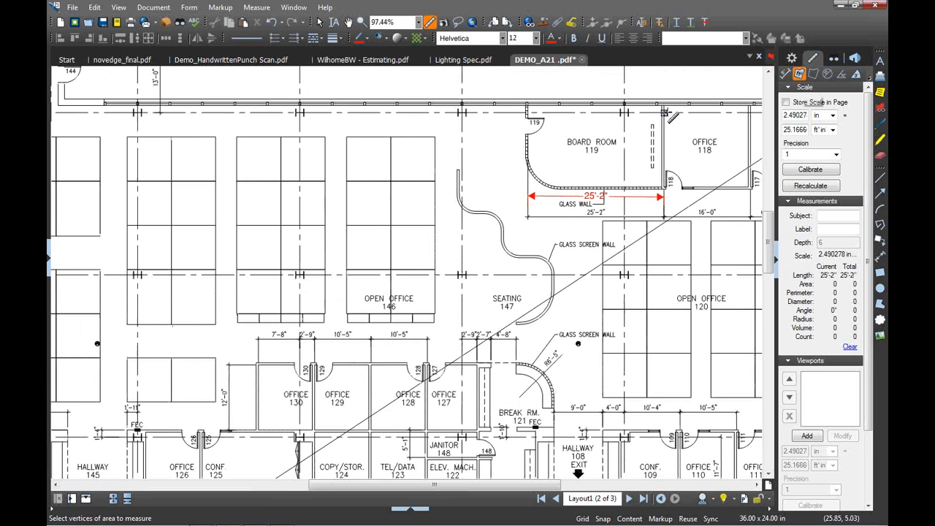
click(663, 104)
drag(714, 150, 748, 187)
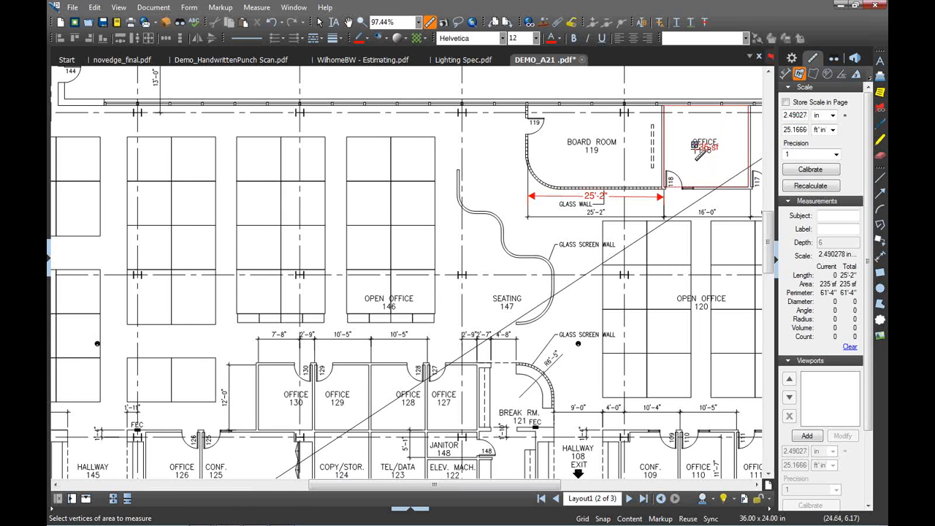
Outline Board Room 119 as a closed 358 sf area measurement and select it
click(527, 104)
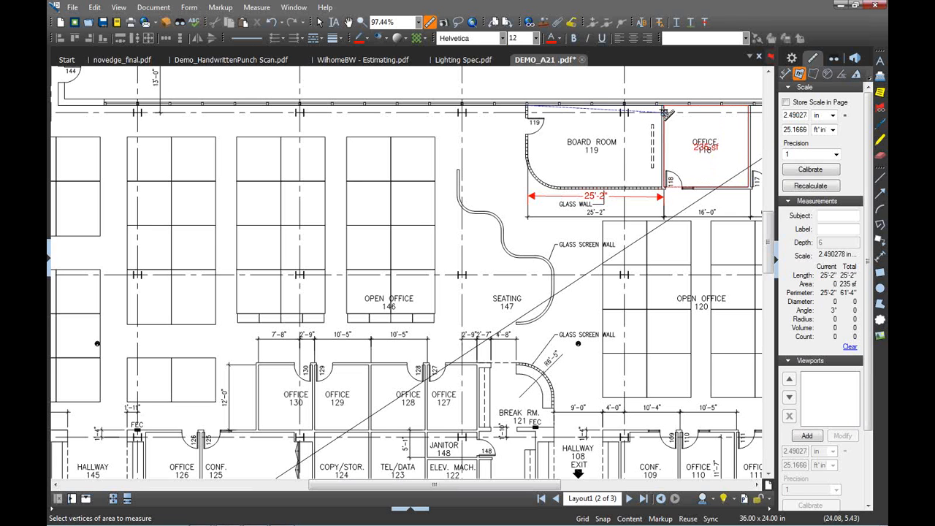
click(661, 108)
click(662, 187)
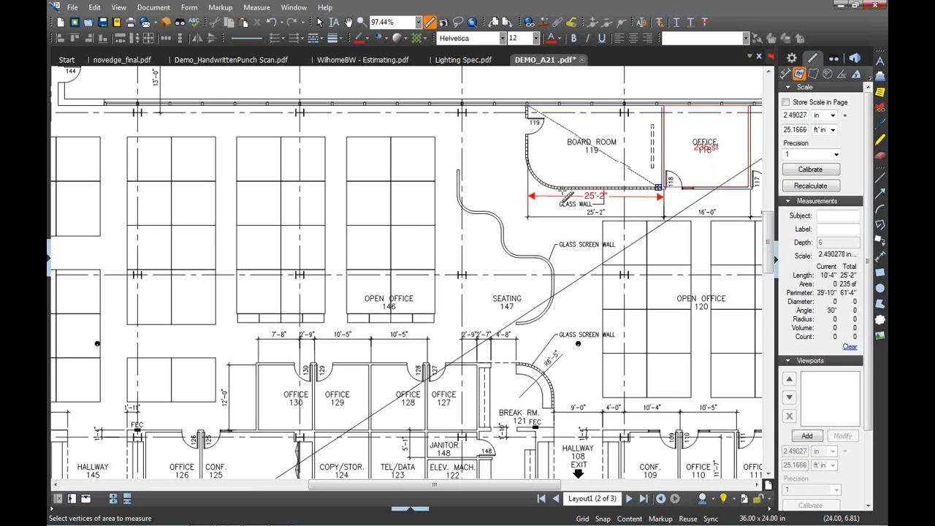
click(558, 188)
click(527, 159)
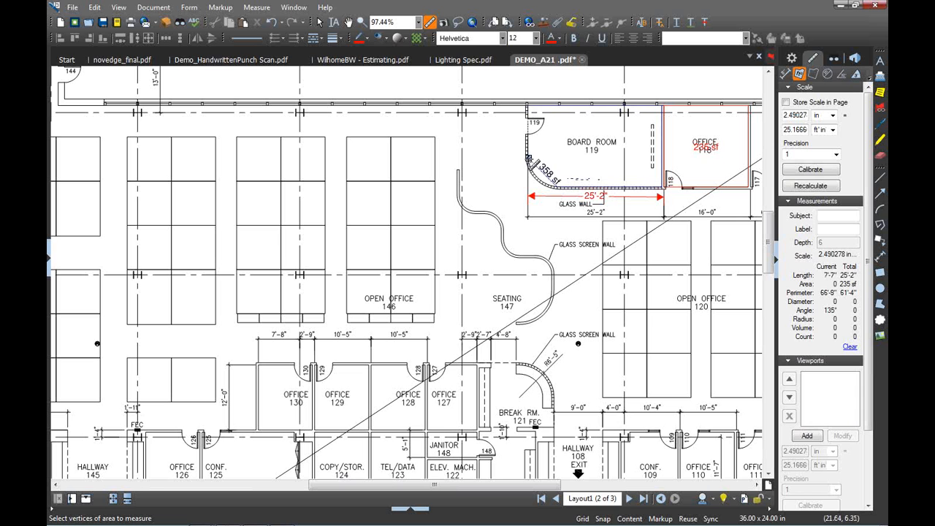
click(529, 106)
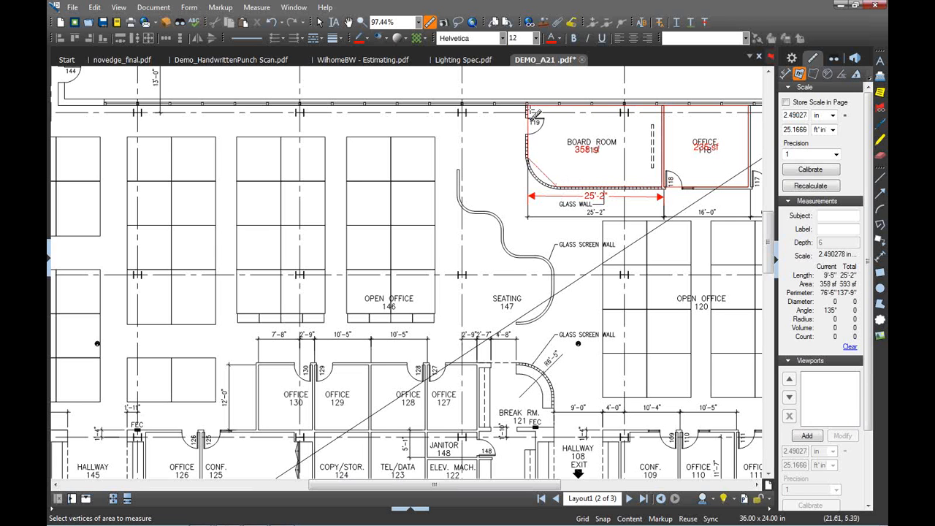
key(Escape)
click(543, 177)
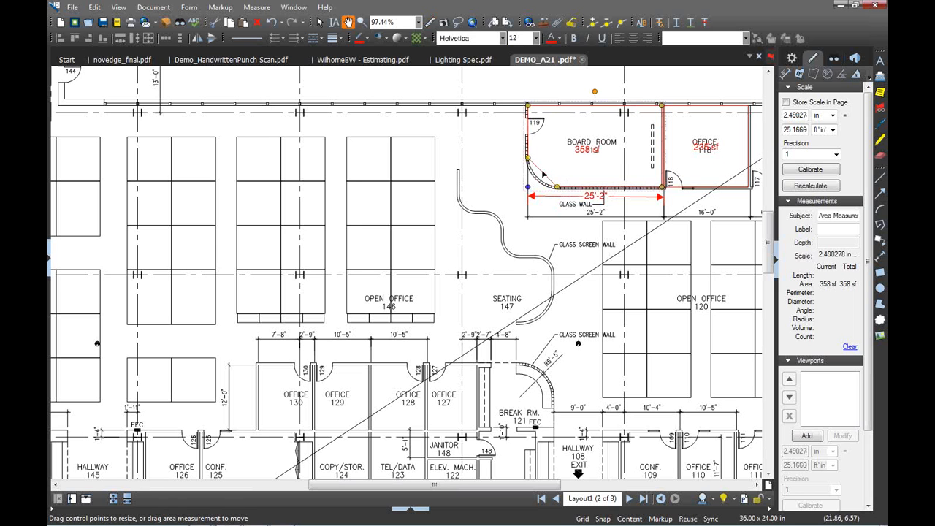
Convert the Board Room area's corner to an arc following the curved glass wall, giving 364 sf
right_click(544, 173)
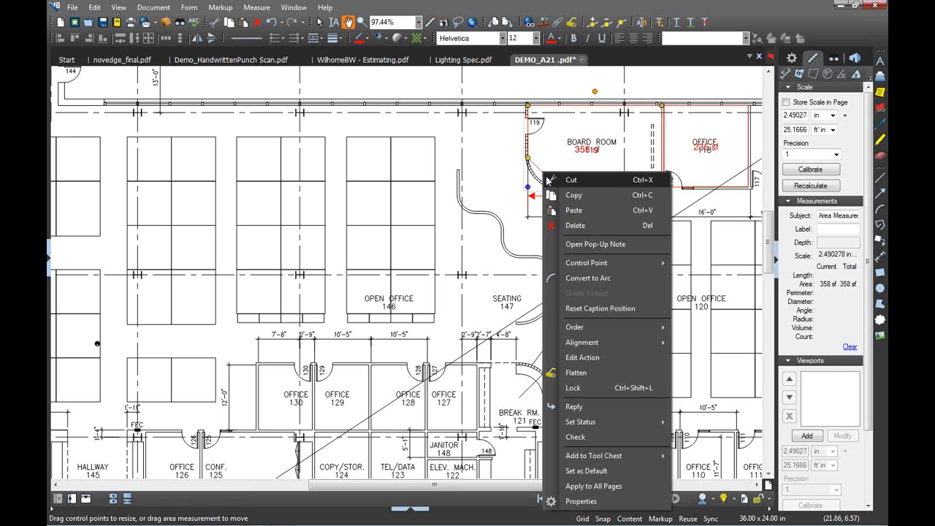
click(585, 278)
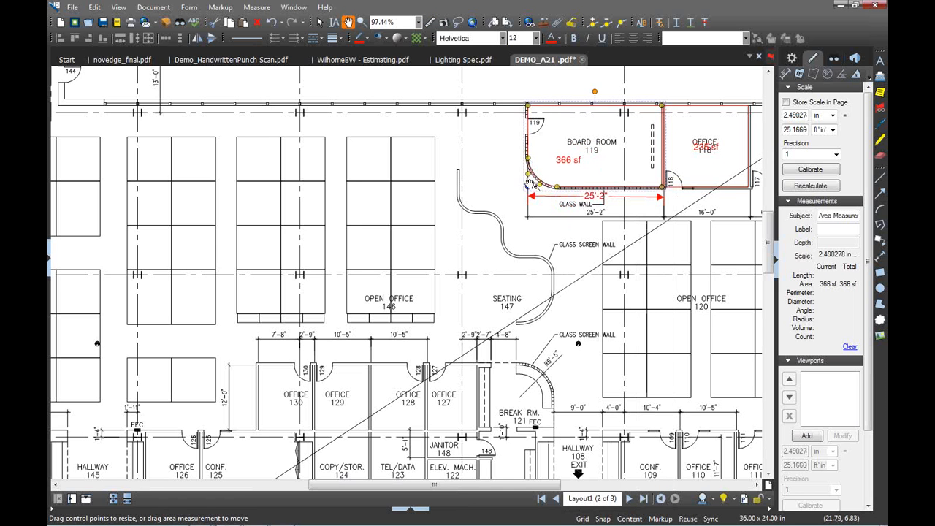
drag(528, 184, 536, 181)
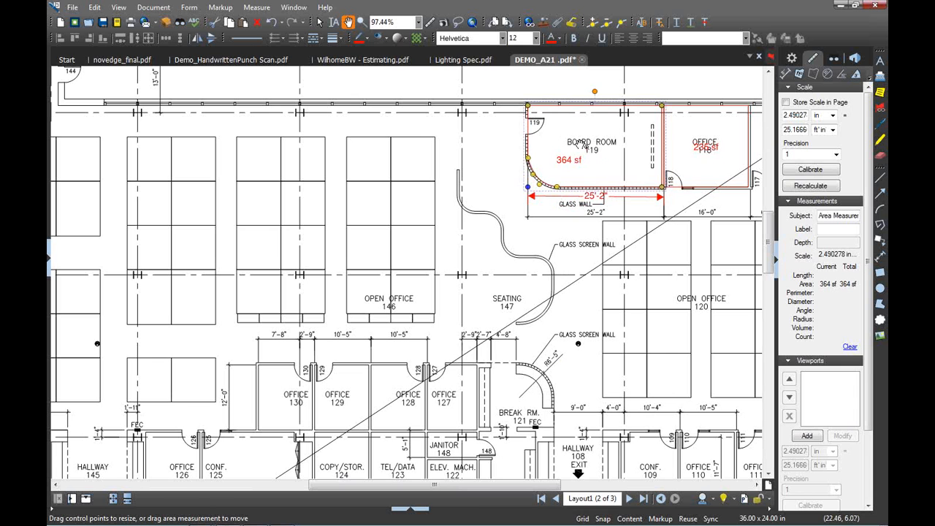
Give the Board Room area a cyan fill at 40% opacity with Diagonal Down hatching
click(377, 40)
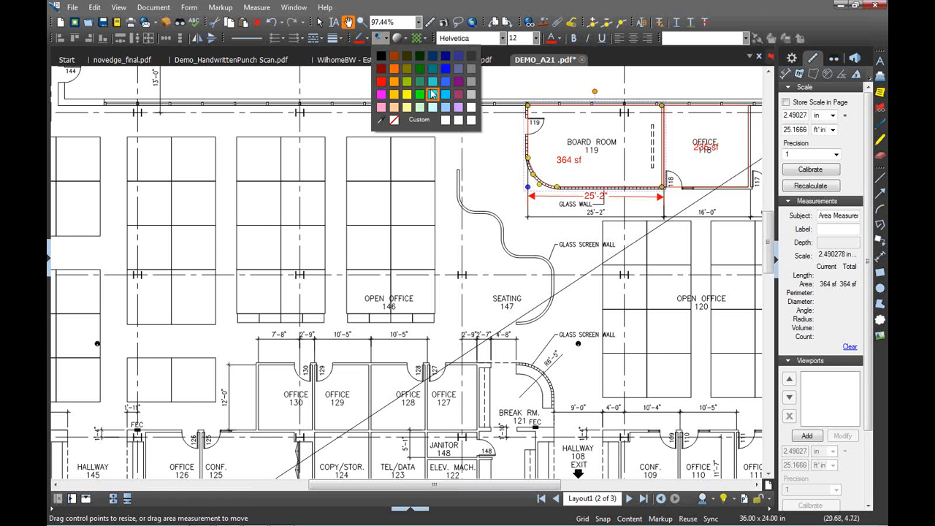
click(426, 73)
click(398, 38)
click(423, 107)
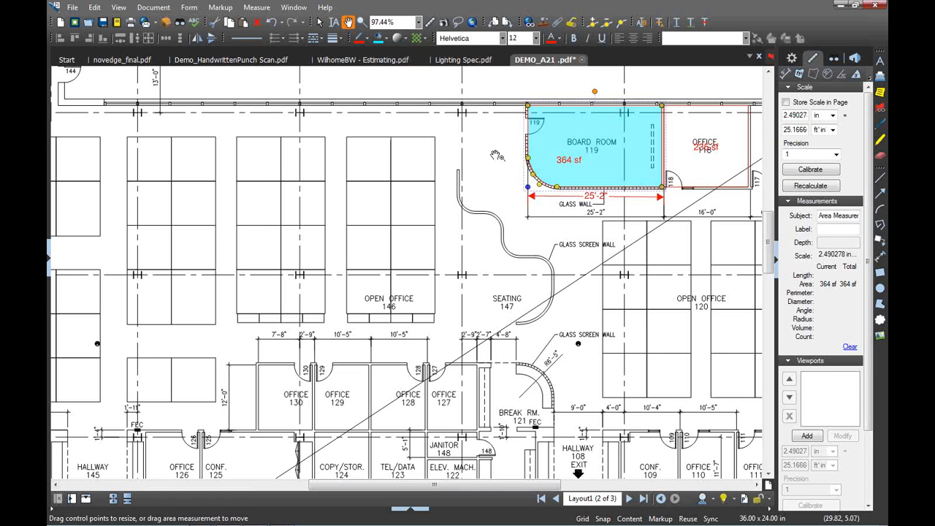
click(420, 38)
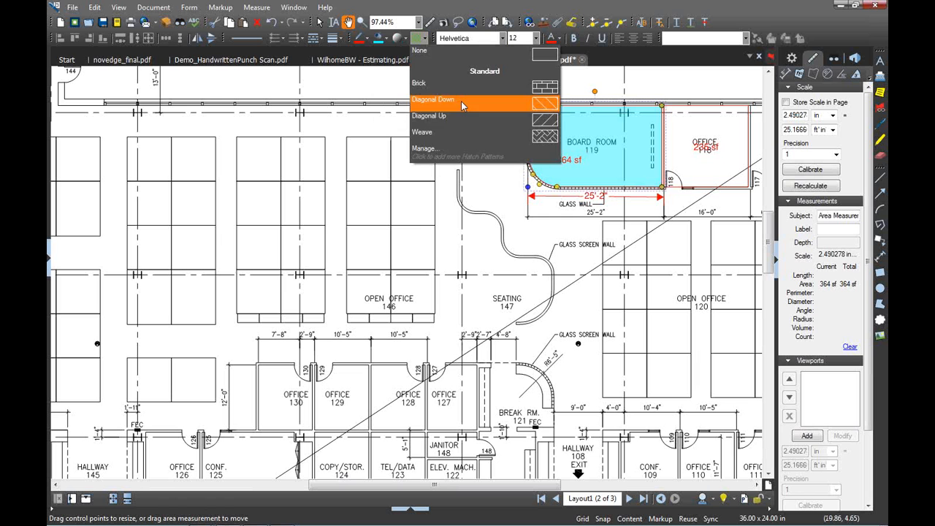
click(544, 104)
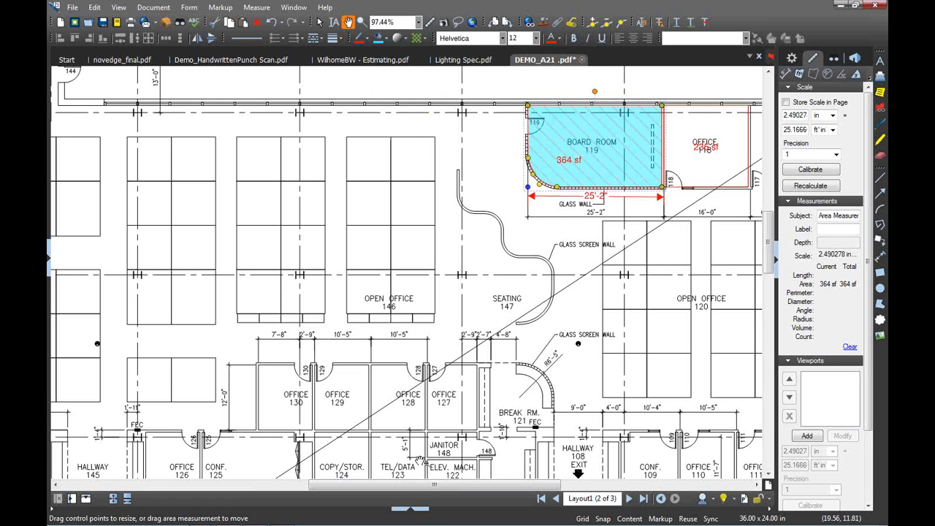
Briefly show the markups list, then hide it and the Properties panel
click(420, 511)
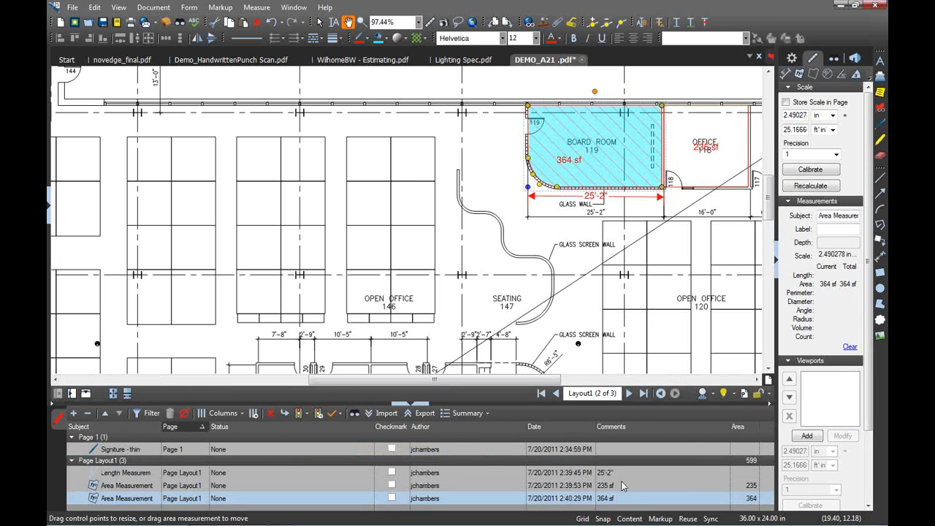
click(415, 406)
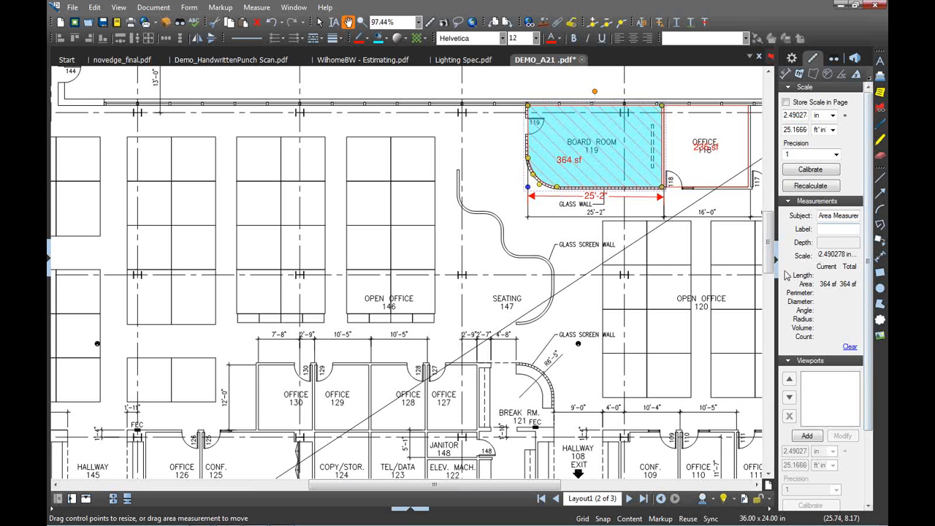
click(777, 268)
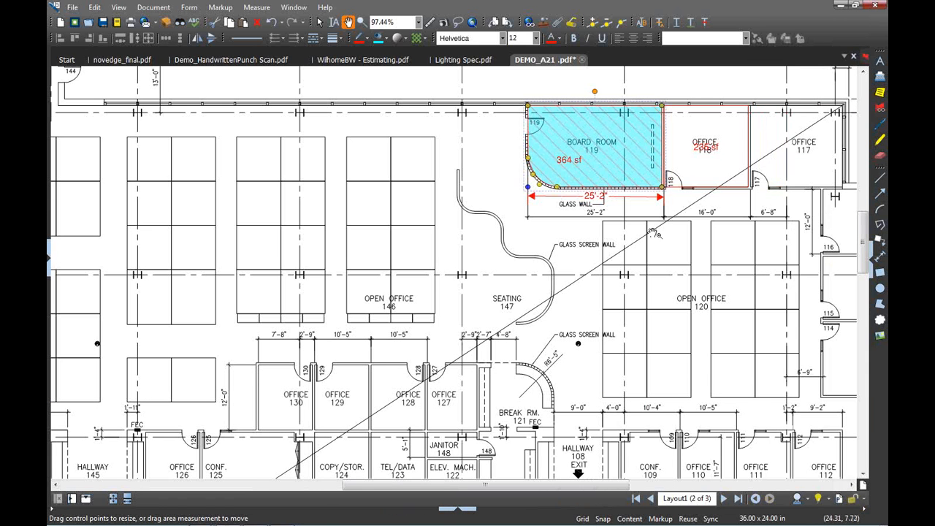
Compare DEMO_Wilhome_Rev A.pdf with DEMO_Wilhome_Rev B.pdf from the DrawCompare folder
click(161, 11)
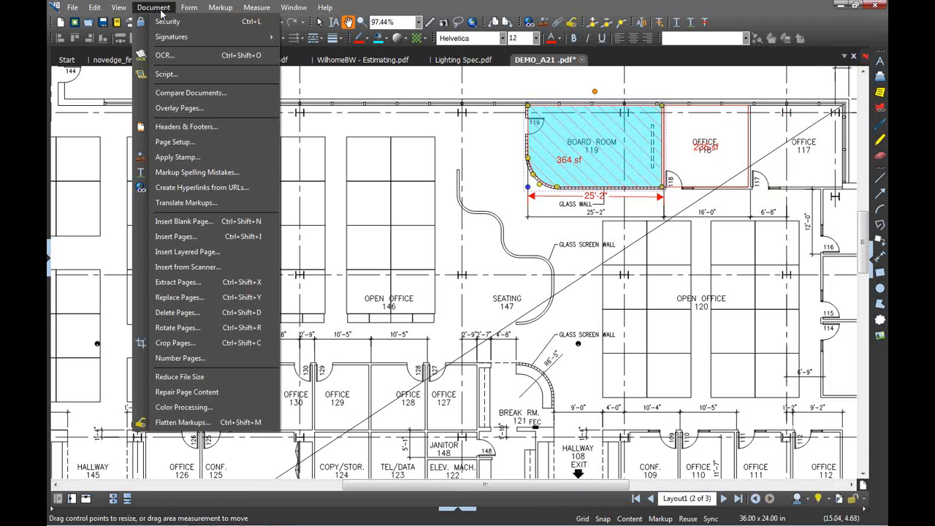
click(186, 92)
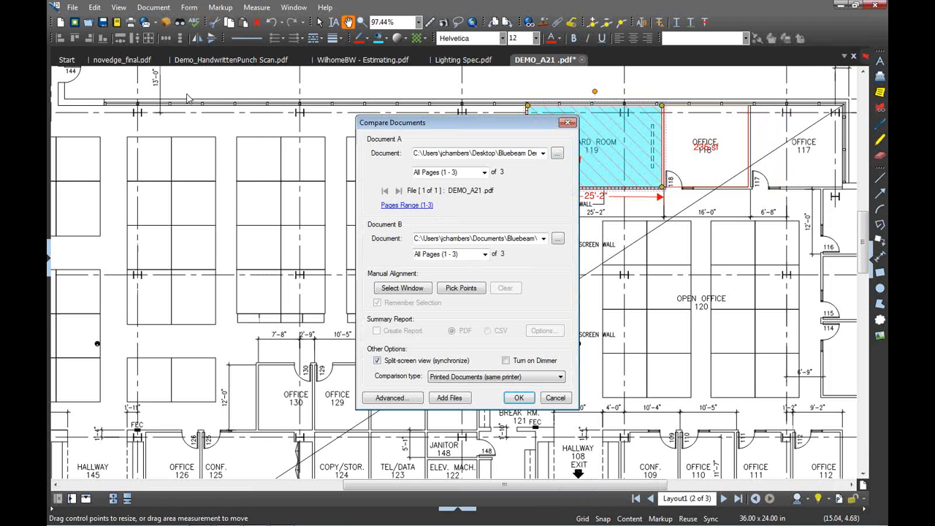
click(558, 152)
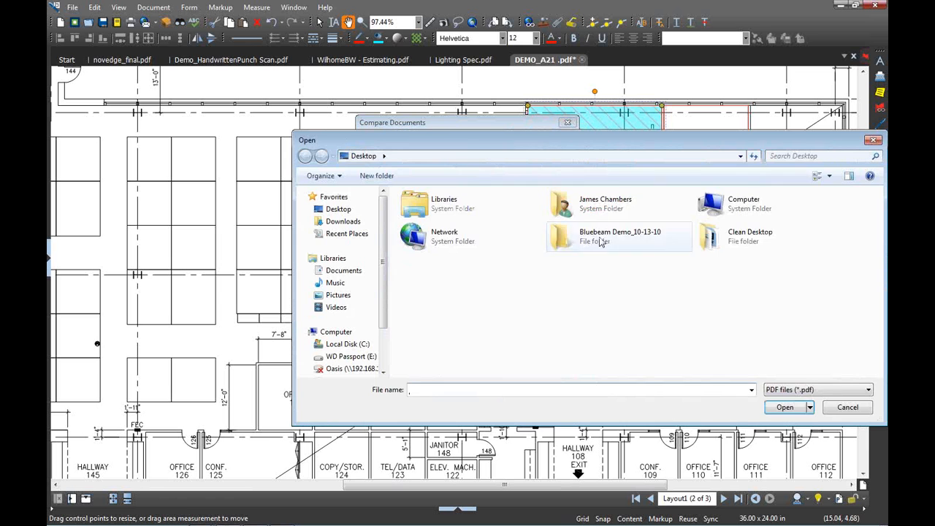
double_click(617, 243)
double_click(448, 320)
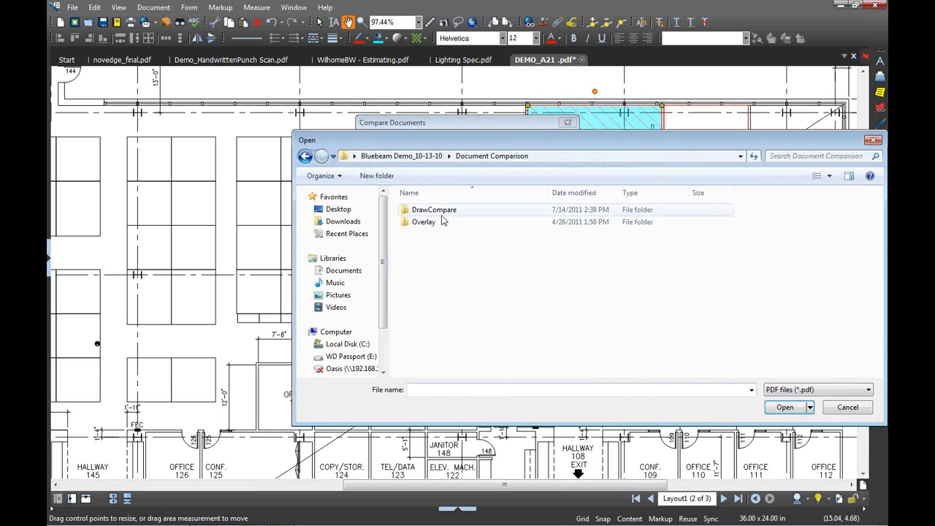
double_click(438, 212)
double_click(482, 210)
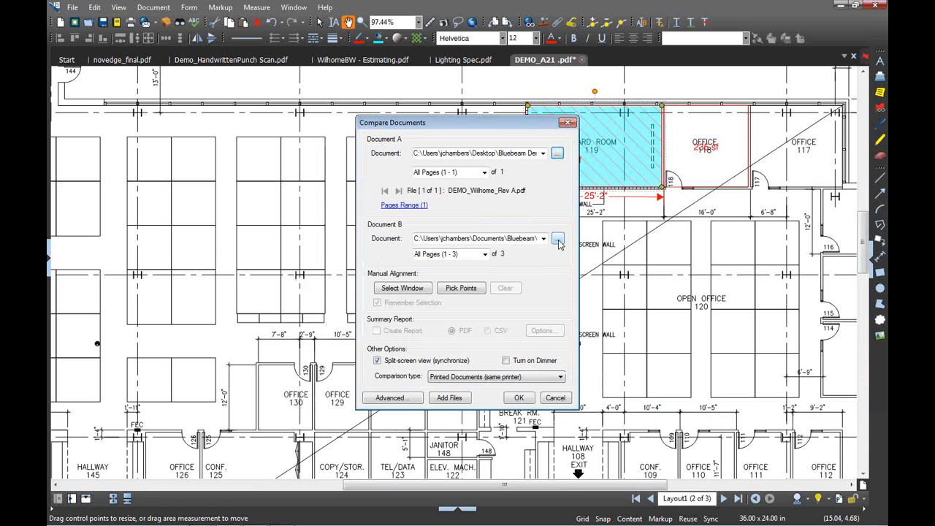
click(558, 239)
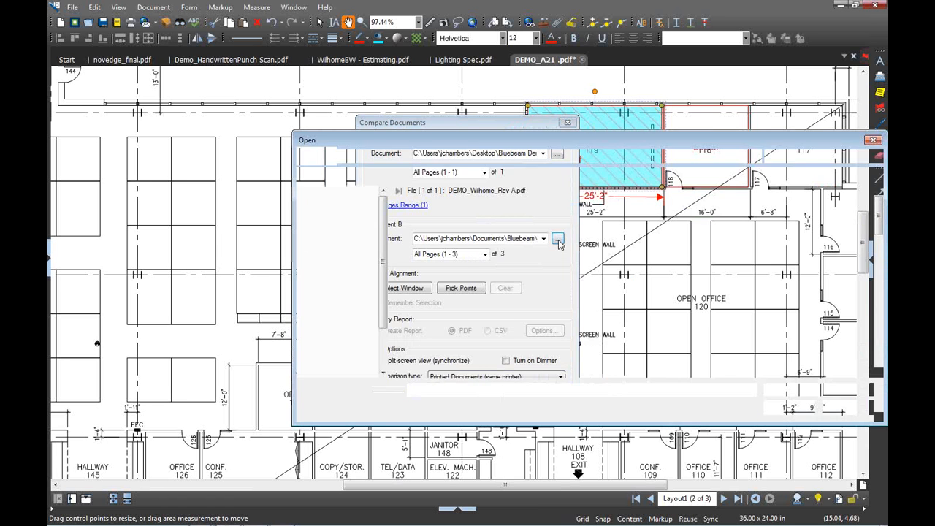
click(478, 222)
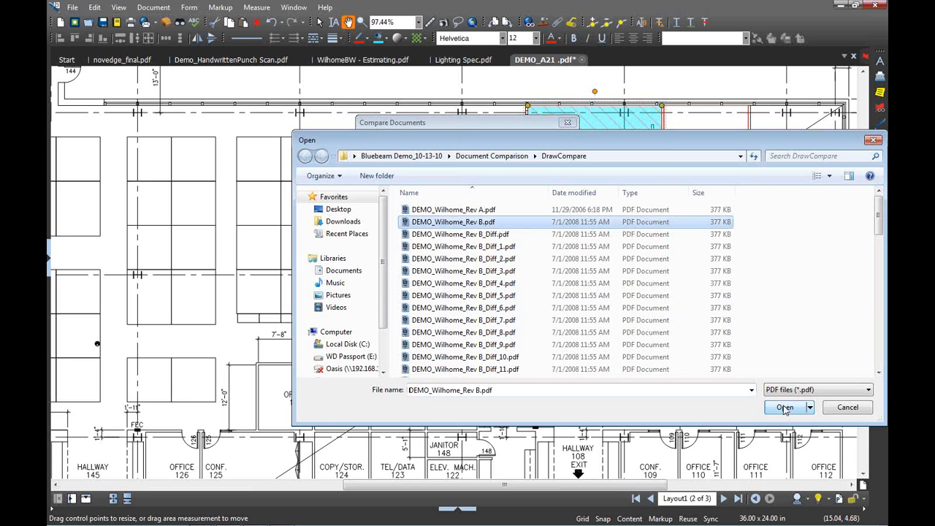
click(784, 408)
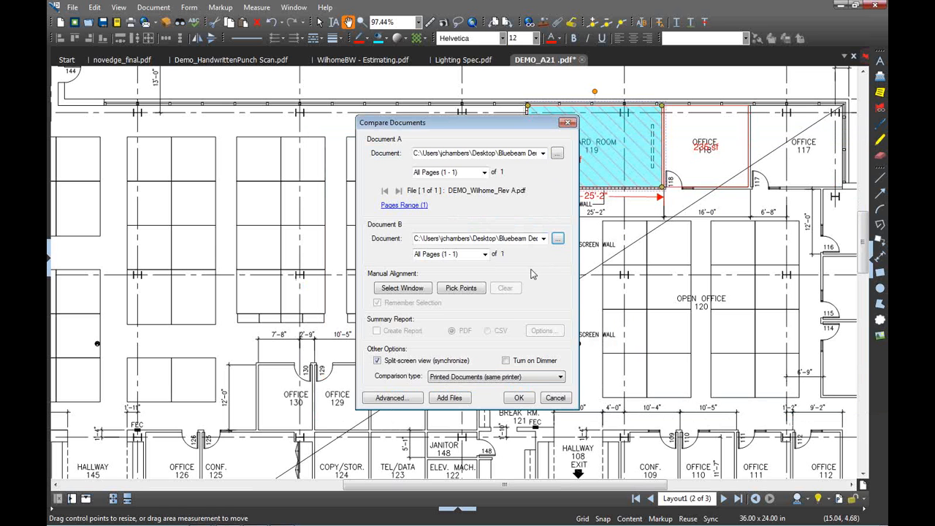
click(505, 401)
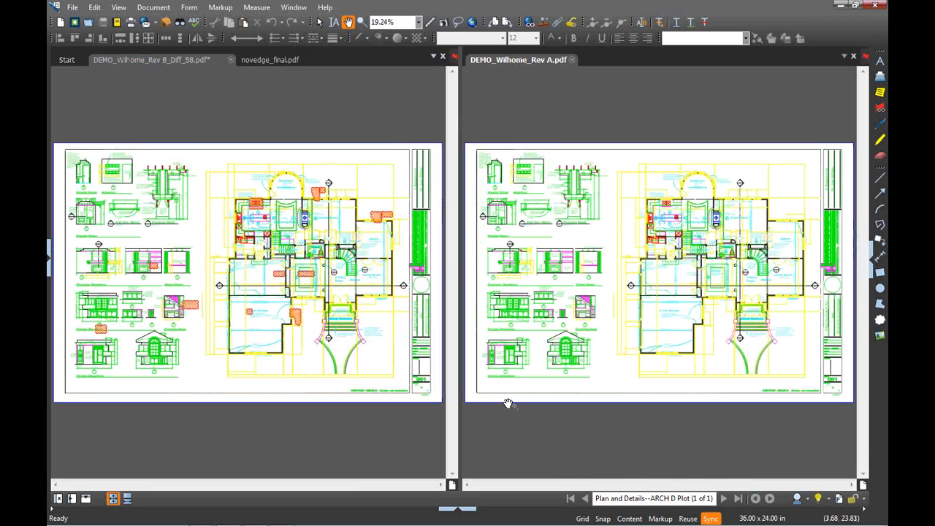
Step through the difference clouds: Dining Room, Planning Desk and 3 Car Garage
click(88, 345)
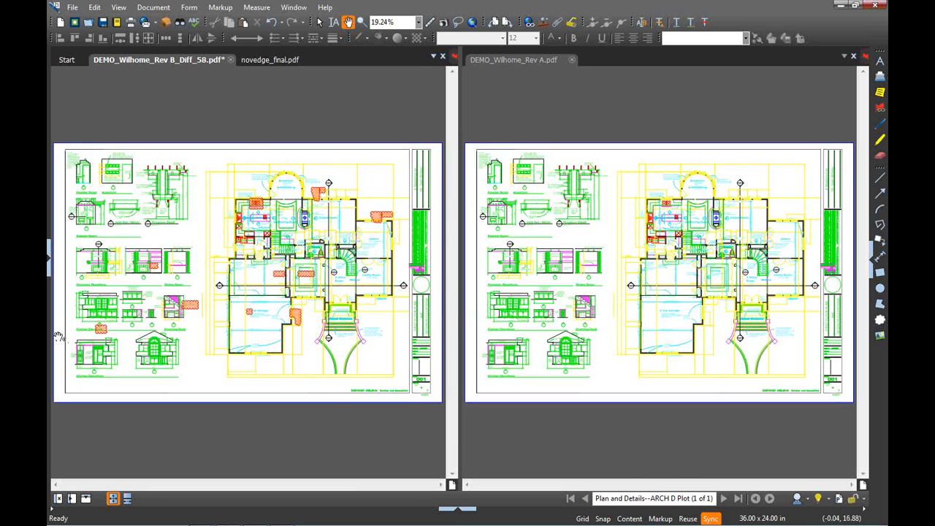
scroll(95, 349, up, 5)
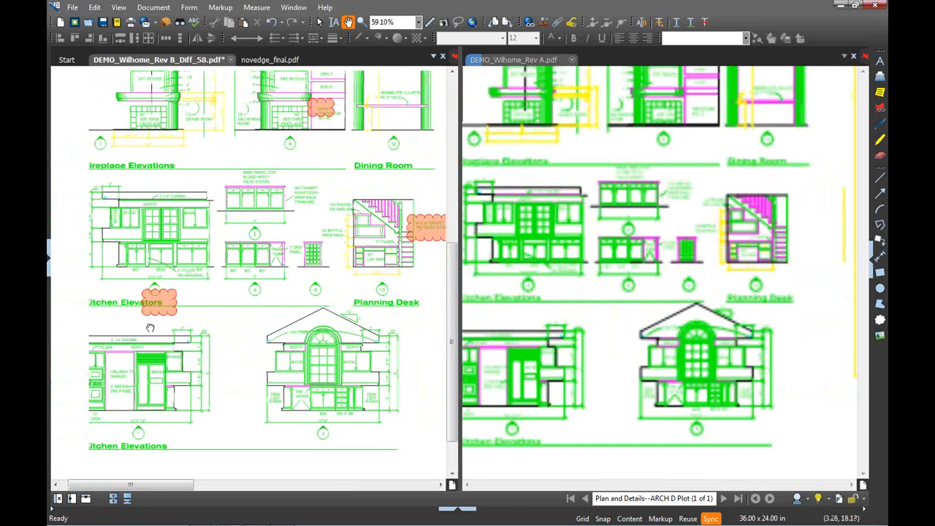
scroll(91, 323, up, 2)
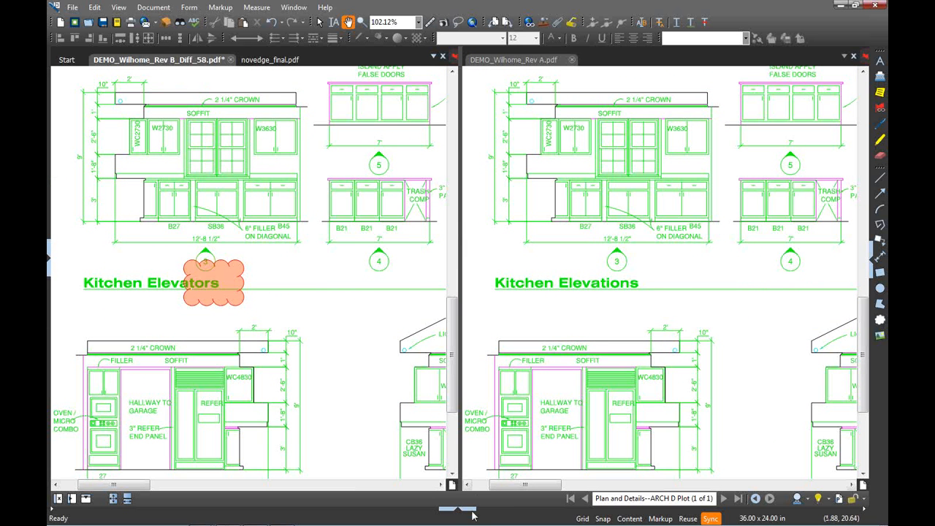
drag(471, 513, 498, 385)
click(135, 435)
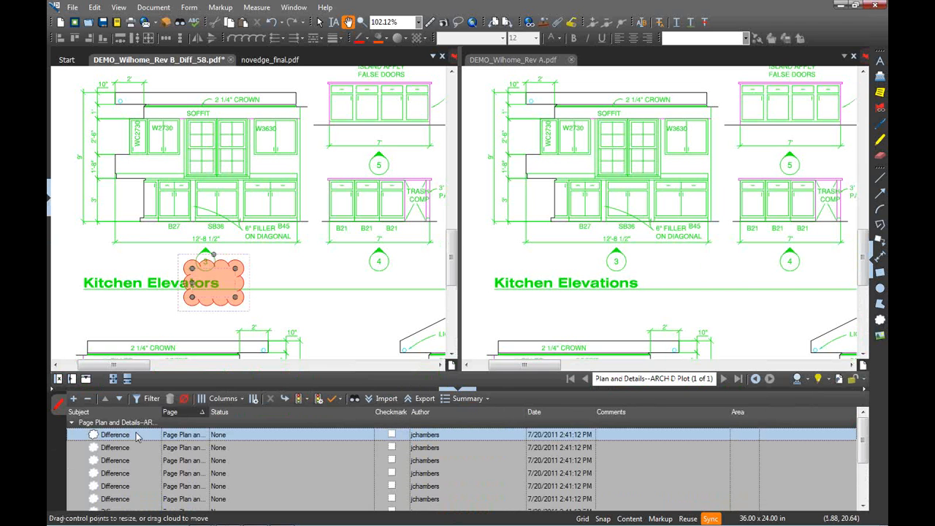
key(Down)
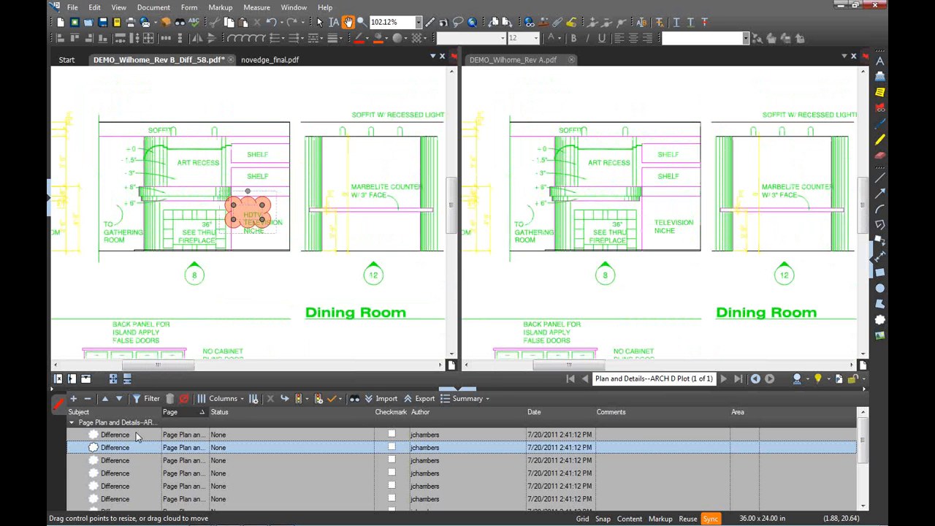
key(Down)
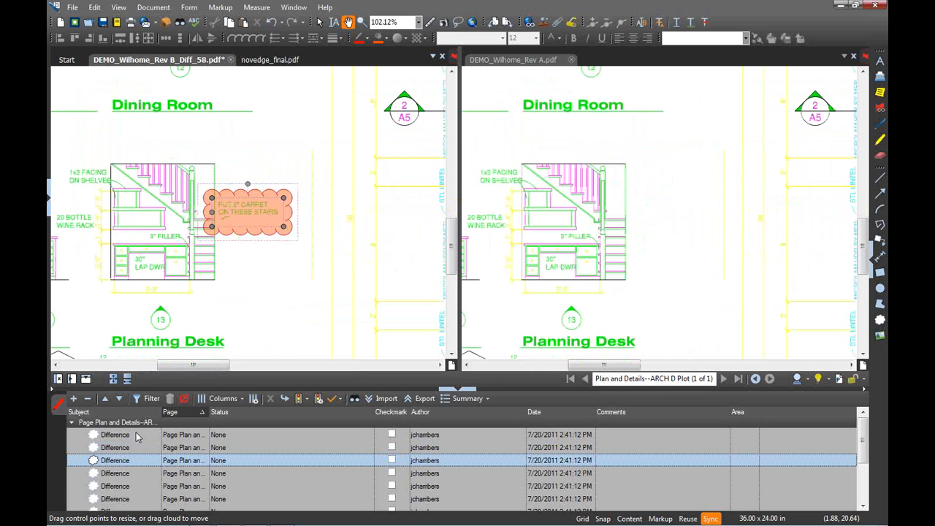
key(Down)
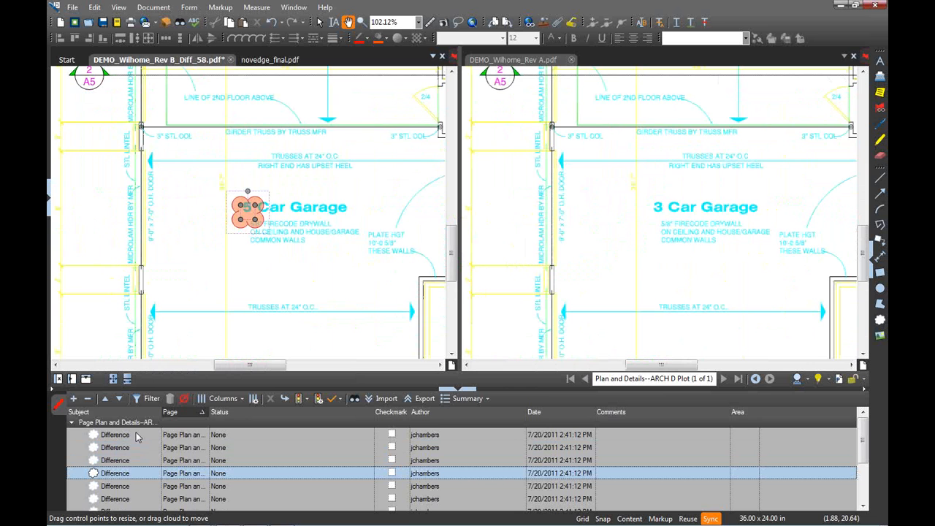
Close the side-by-side Rev A view, collapse the markups list, and show Studio sessions
click(854, 59)
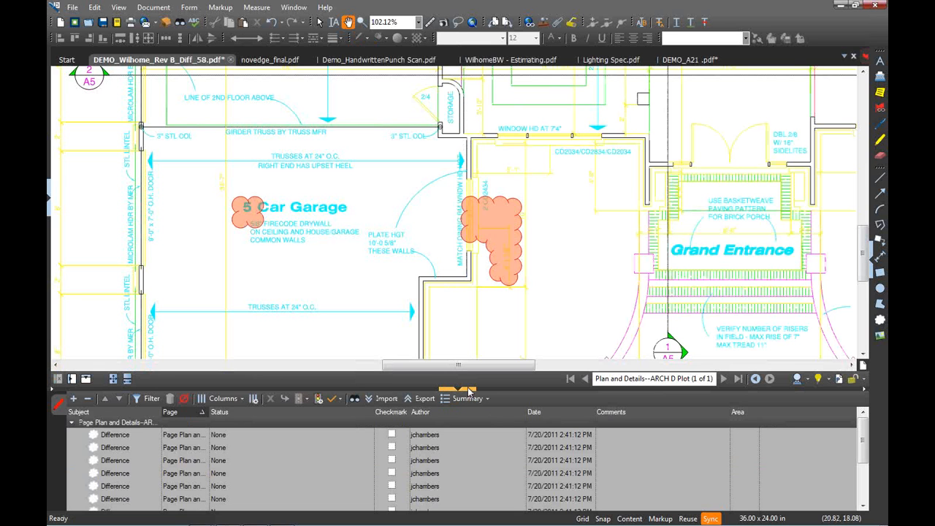
drag(466, 391, 463, 508)
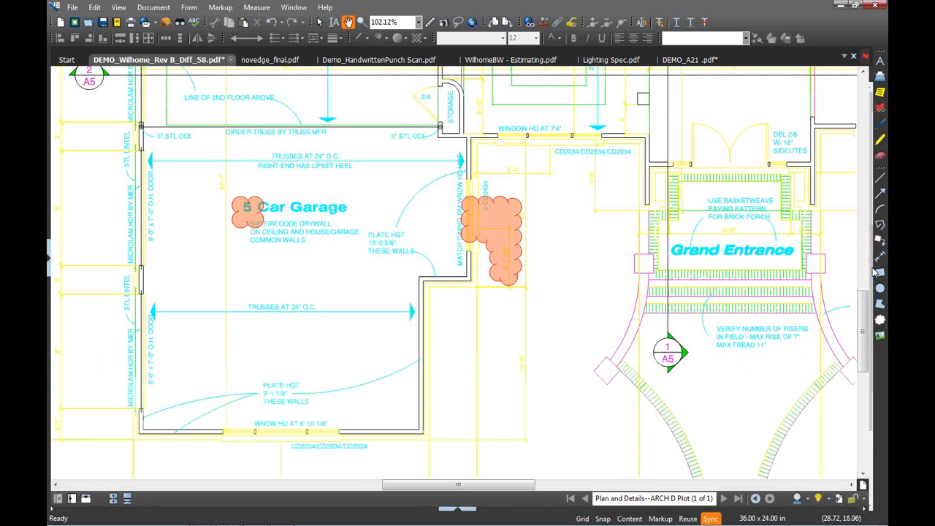
click(873, 268)
click(856, 58)
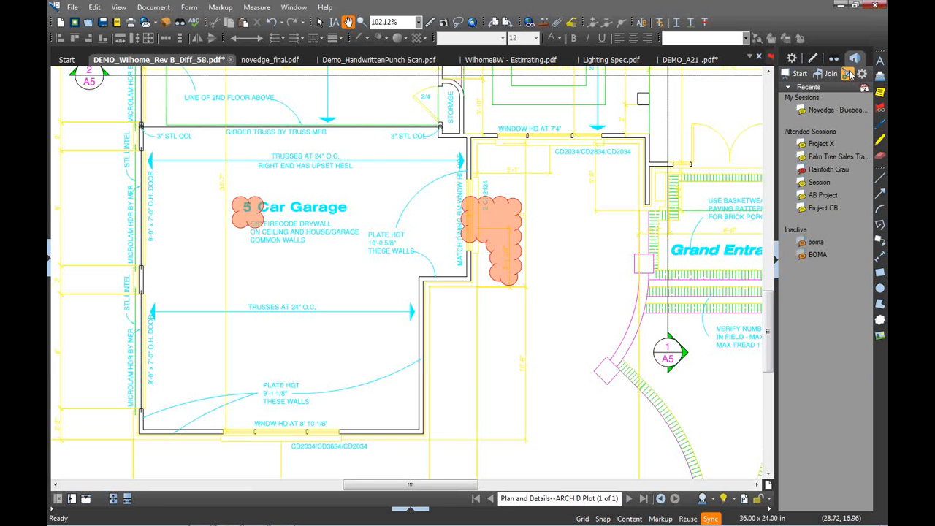
click(799, 76)
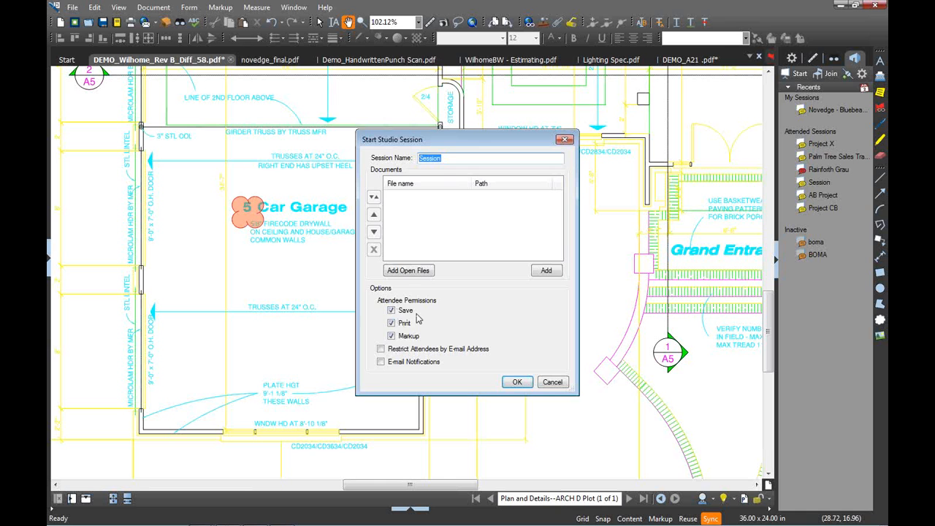
click(391, 310)
click(391, 323)
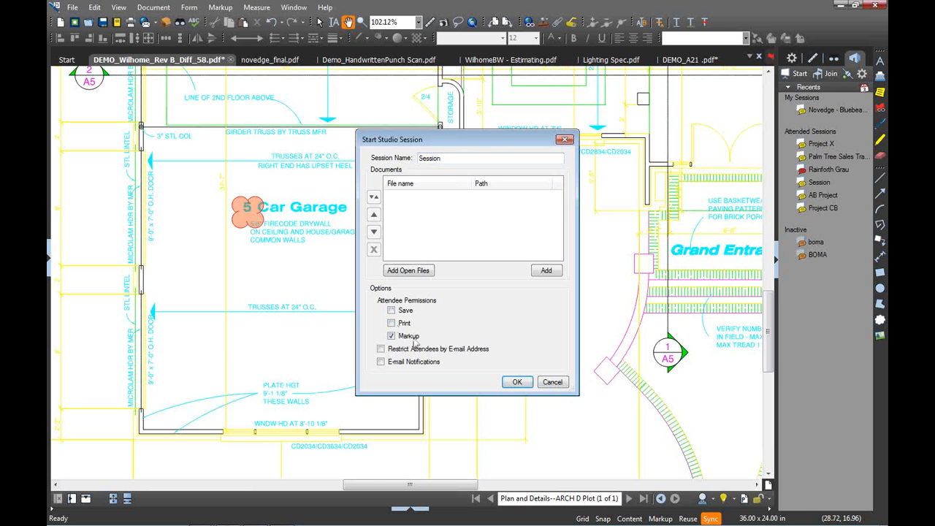
click(553, 383)
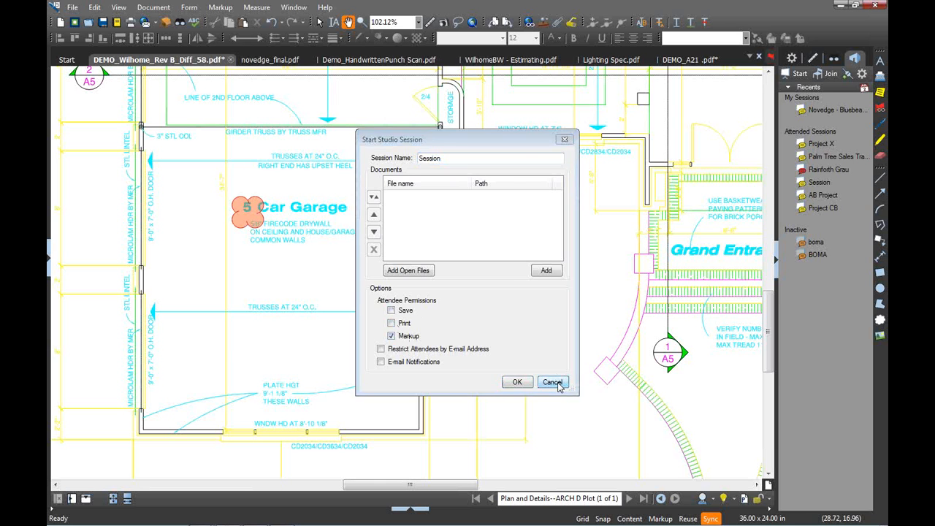
click(832, 110)
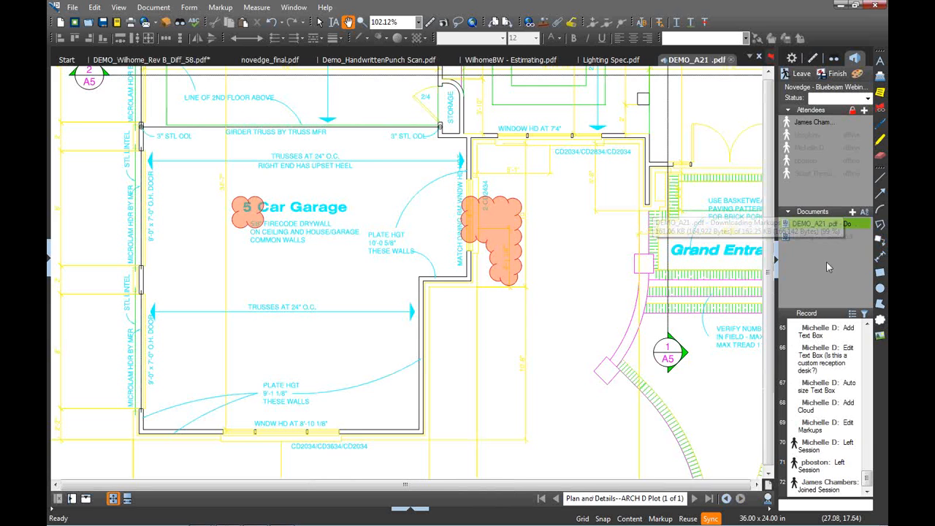
Open DEMO_A21.pdf and jump to the text box, cloud and attendee-left record entries
double_click(808, 224)
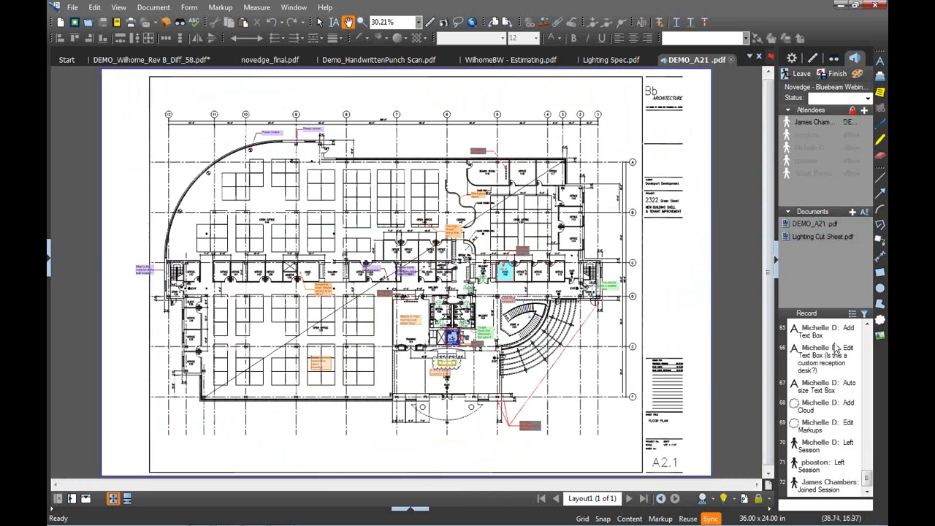
mouse_move(838, 350)
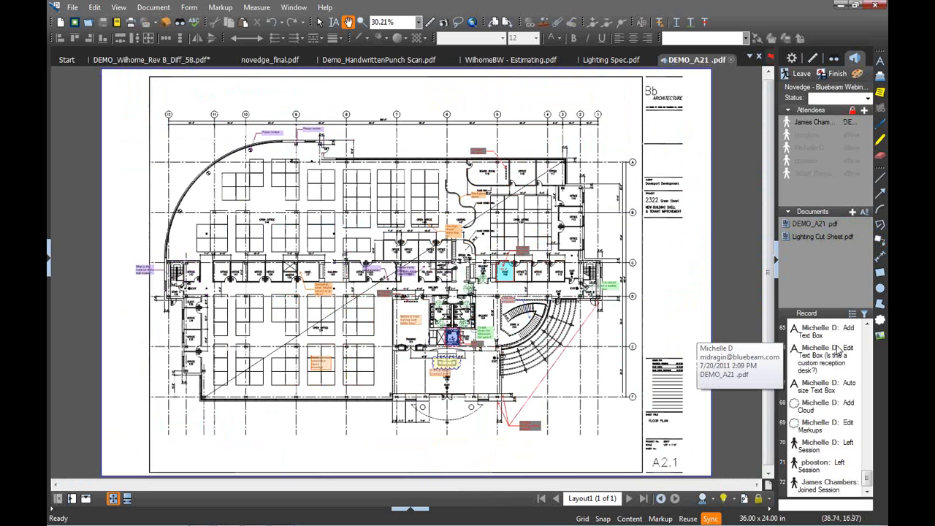
click(820, 385)
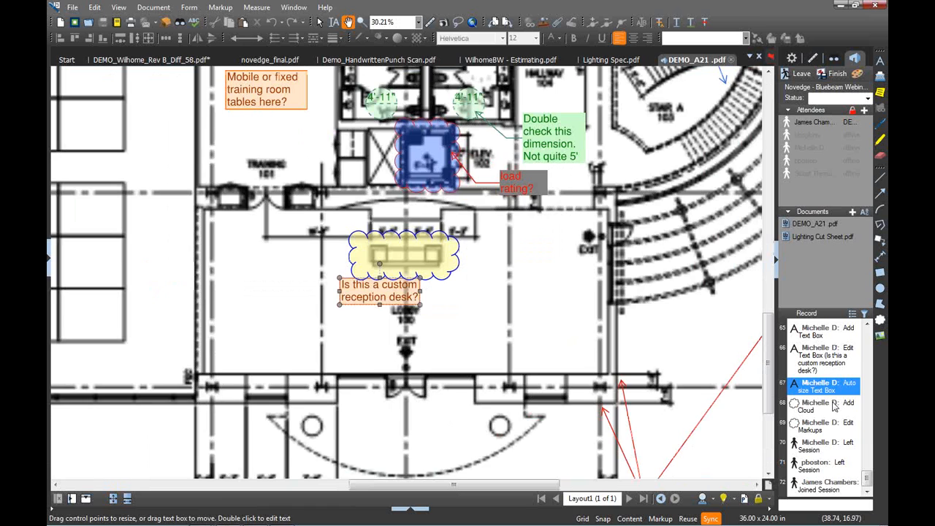
click(835, 407)
click(830, 446)
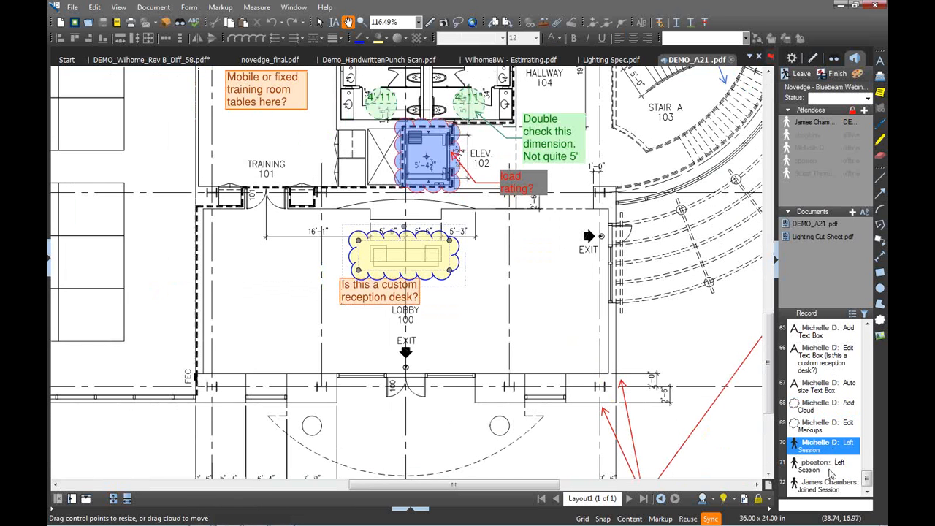
click(826, 469)
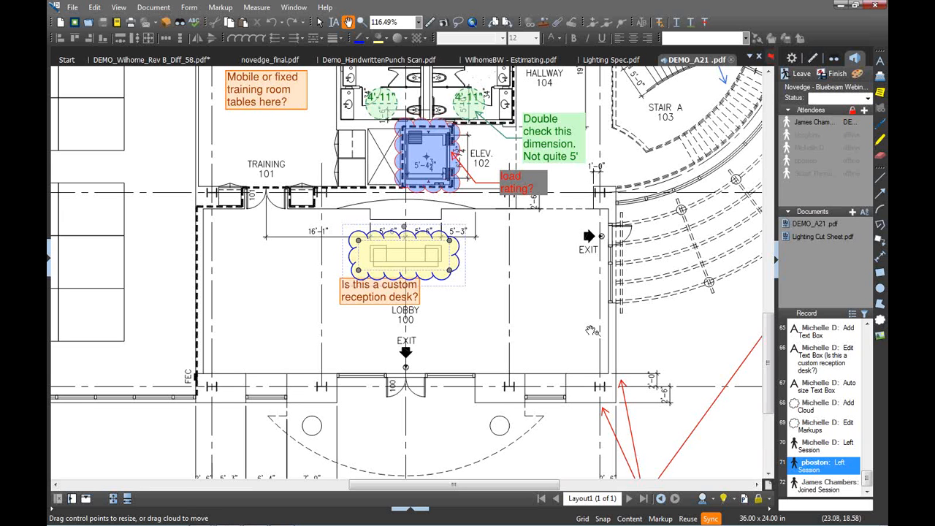
Save a PDF Package session report to the Desktop
click(854, 314)
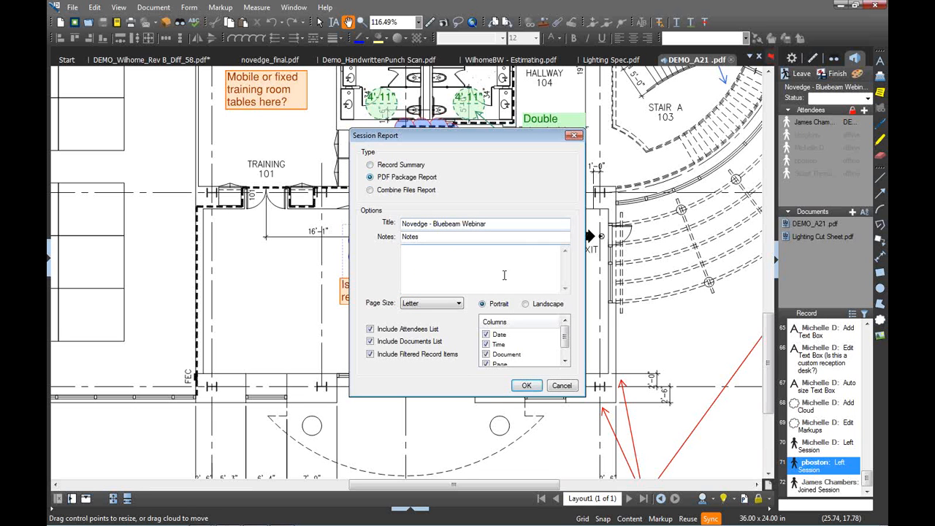
click(527, 385)
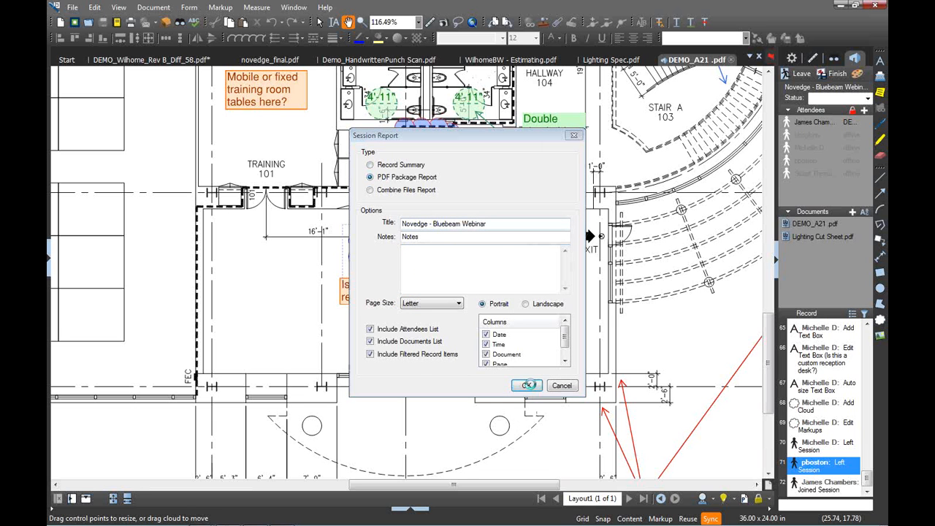
click(381, 206)
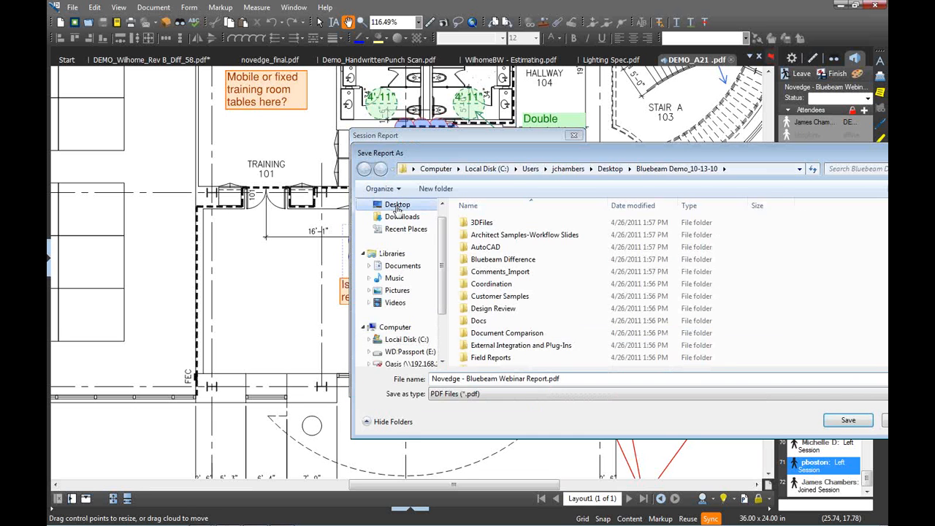
click(833, 422)
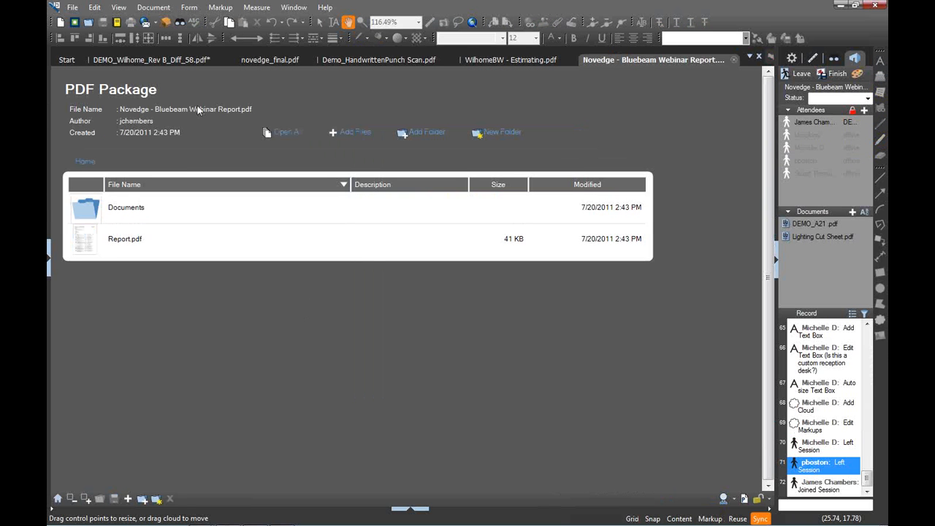
Review Report.pdf's record 15 highlight in the lighting cut sheet, then return to novedge_final.pdf
double_click(117, 241)
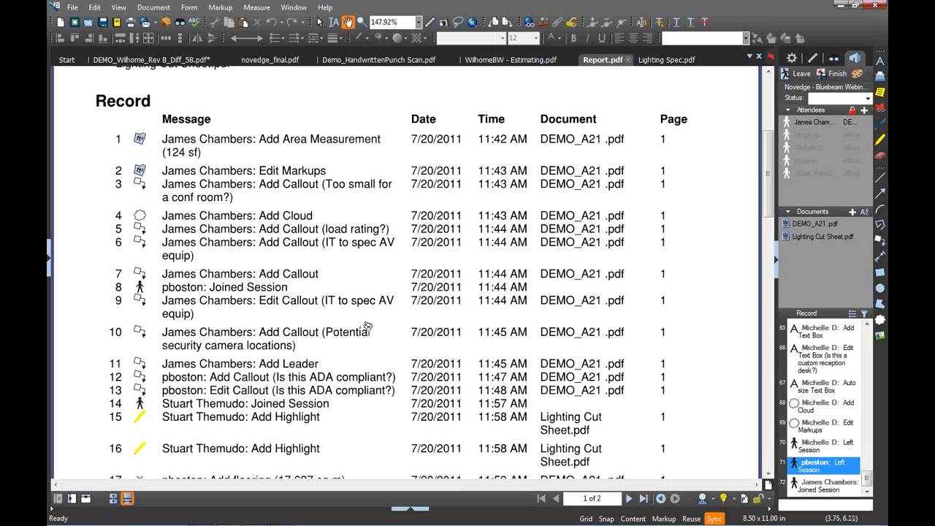
double_click(252, 417)
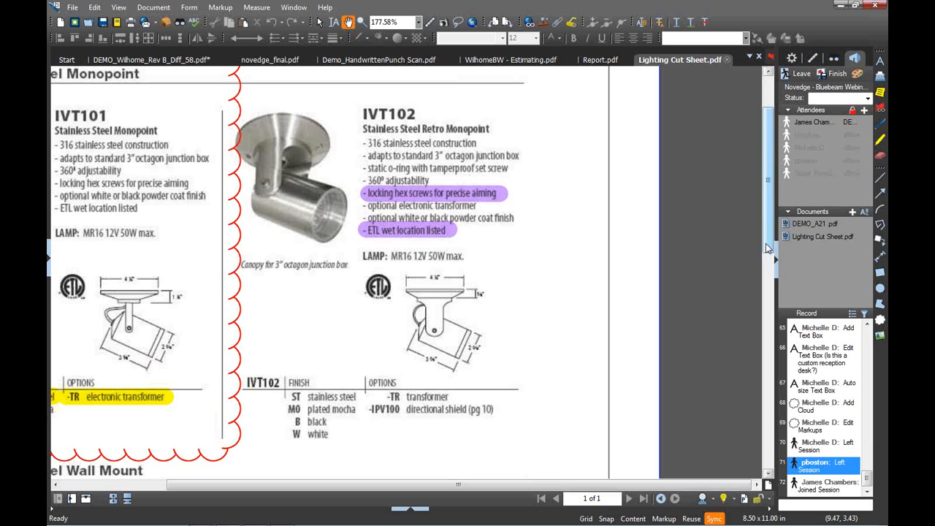
click(257, 62)
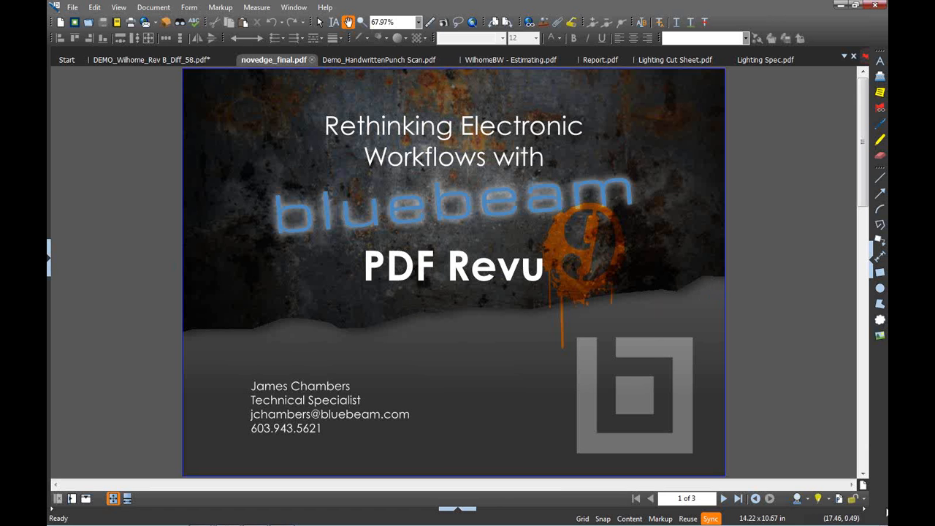
Switch the interface to the Tablet profile from the status-bar Profiles list
click(807, 499)
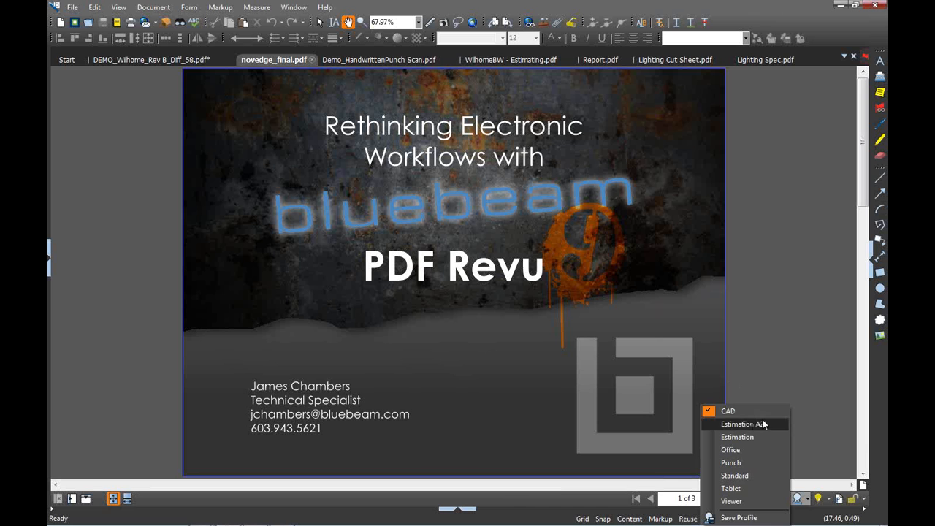
click(805, 354)
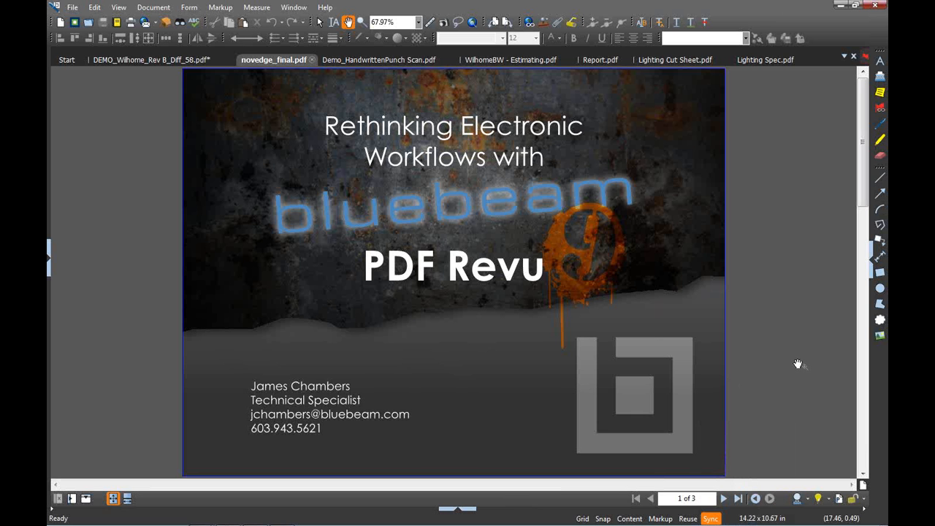
click(798, 498)
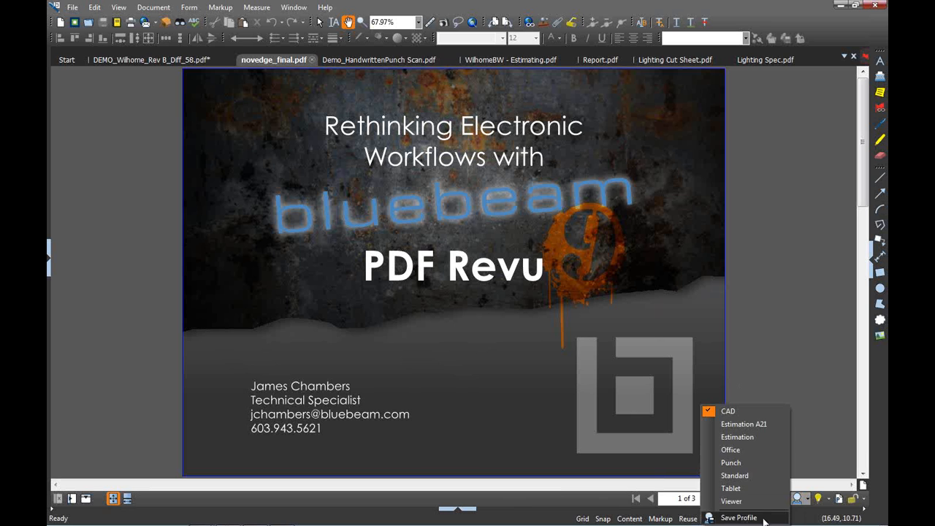
click(115, 229)
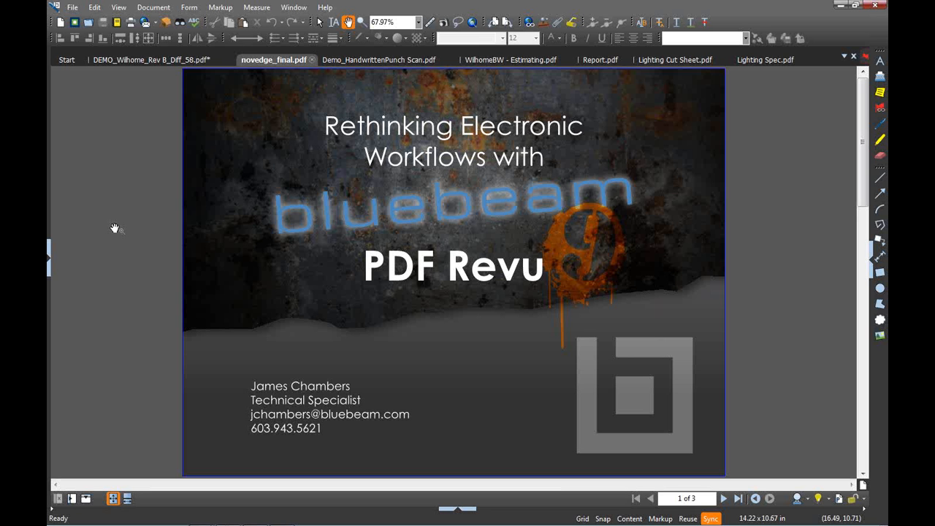
click(808, 500)
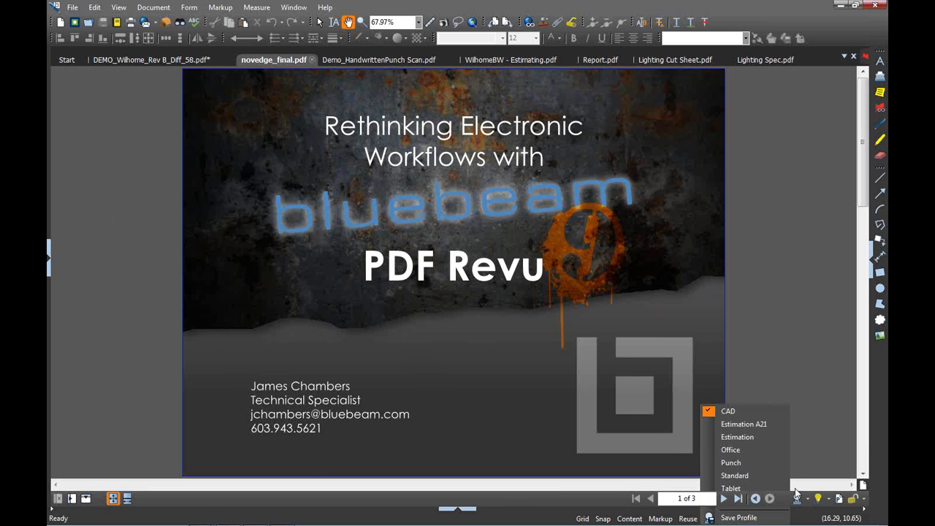
click(789, 488)
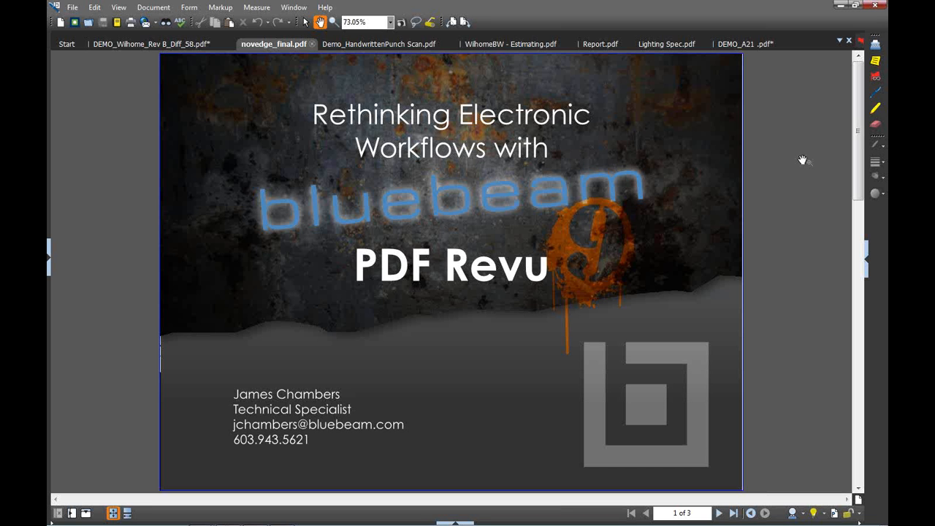
Show the File Properties panel and switch back to the CAD profile
click(867, 279)
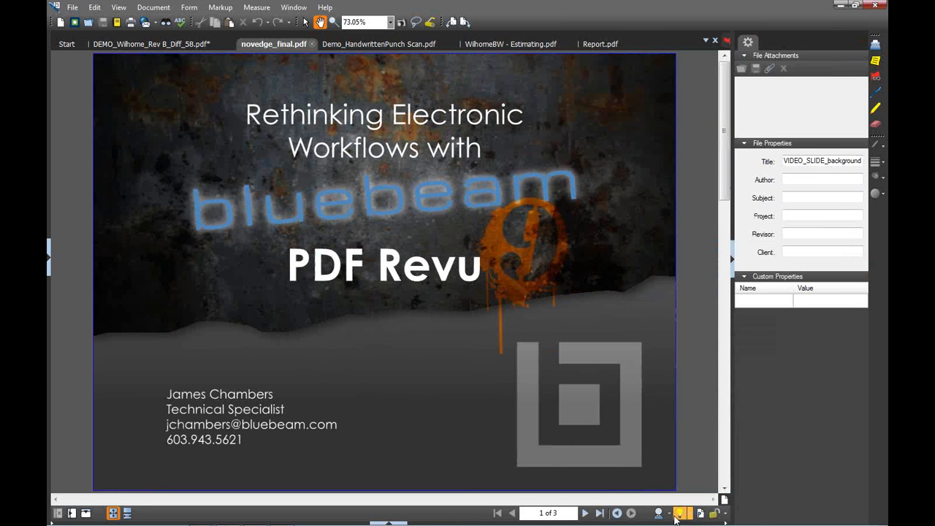
click(661, 513)
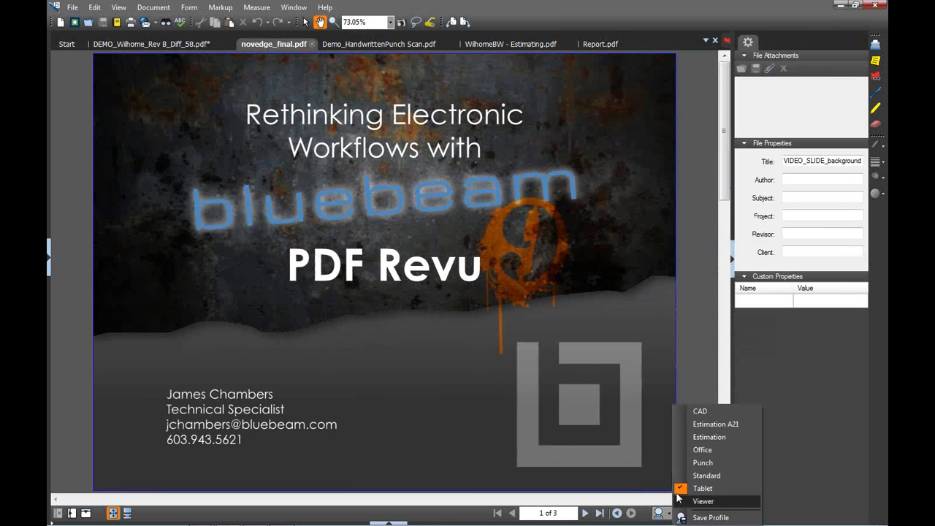
click(713, 412)
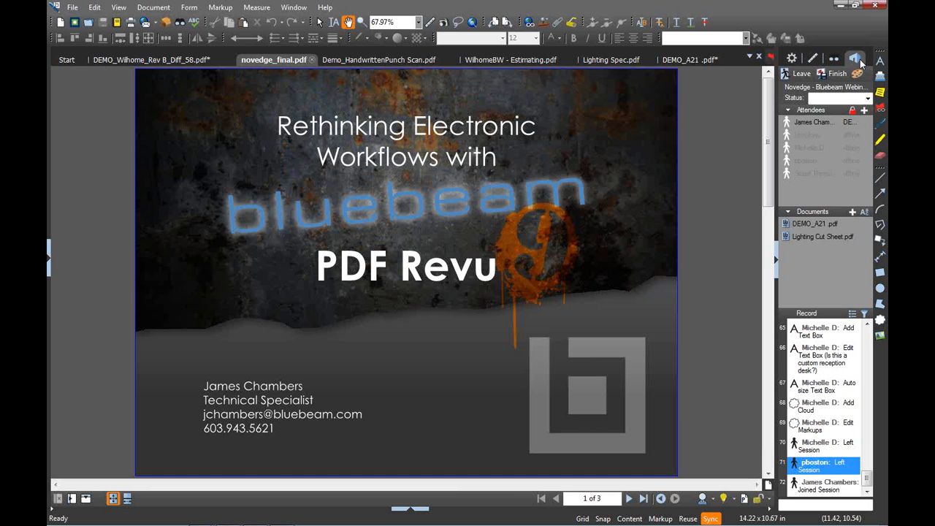
Recalibrate DEMO_A21's scale to 30 ft on the glass wall, recalculate, and open Search
click(721, 63)
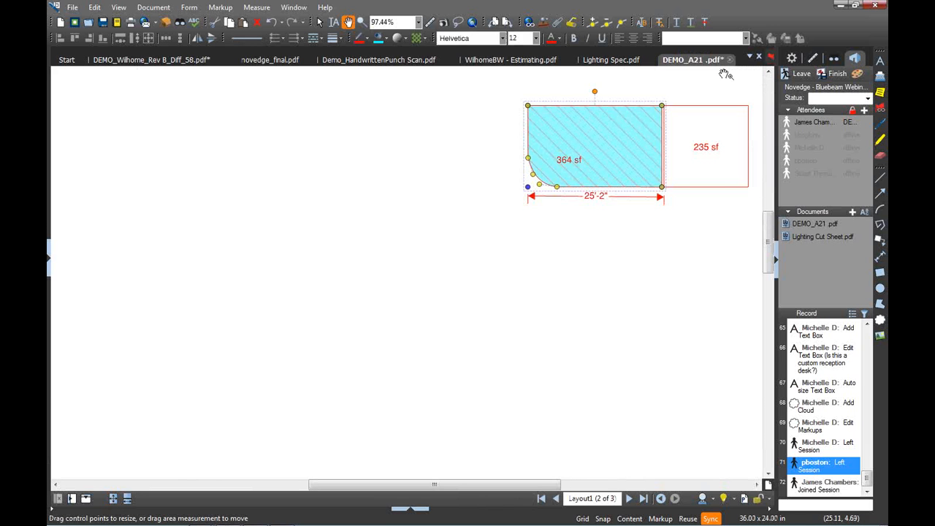
click(812, 59)
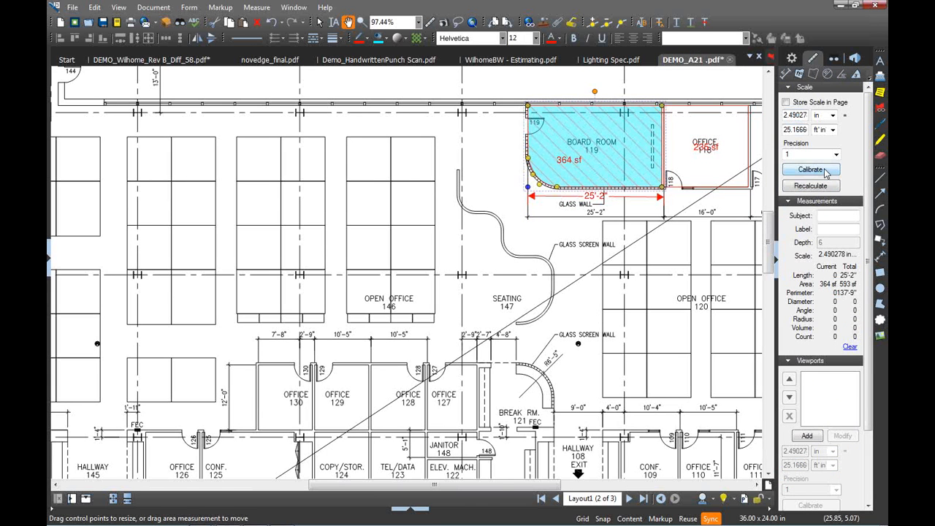
click(826, 170)
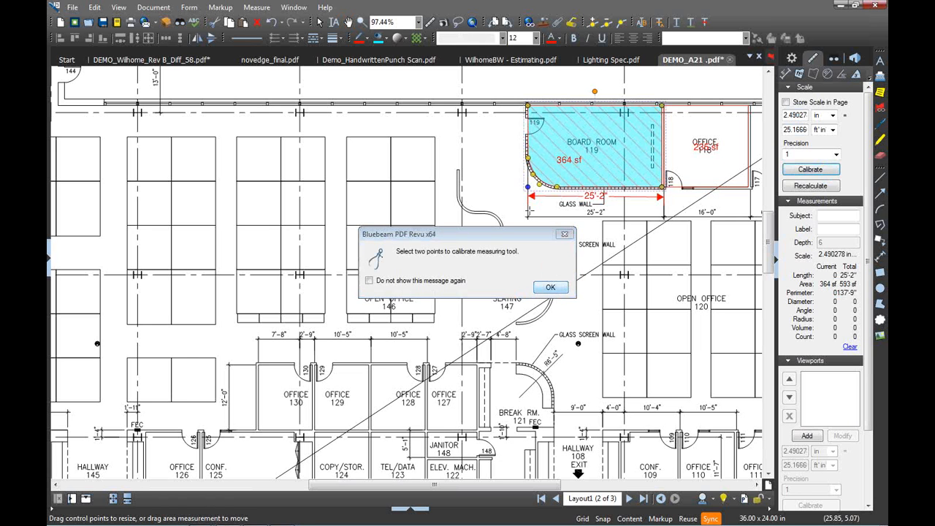
key(Return)
drag(527, 216, 663, 217)
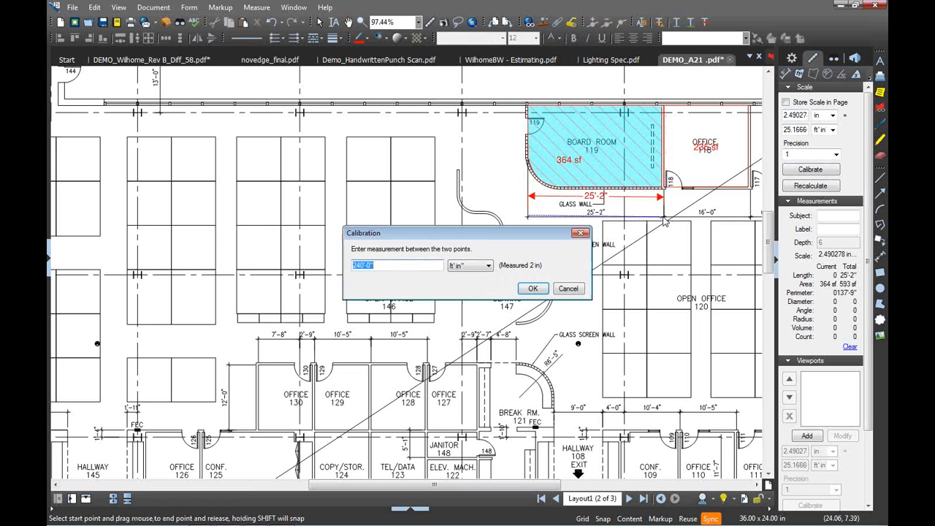
text(30)
key(Return)
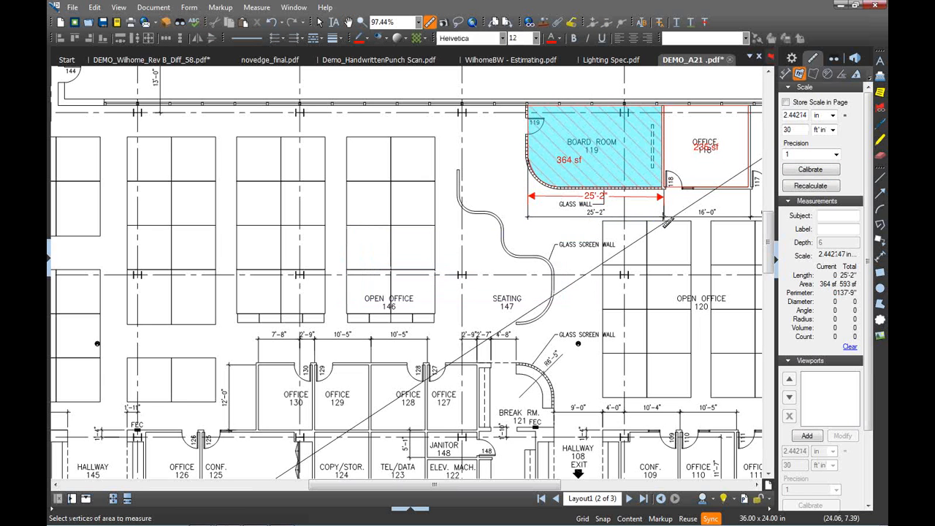
click(807, 186)
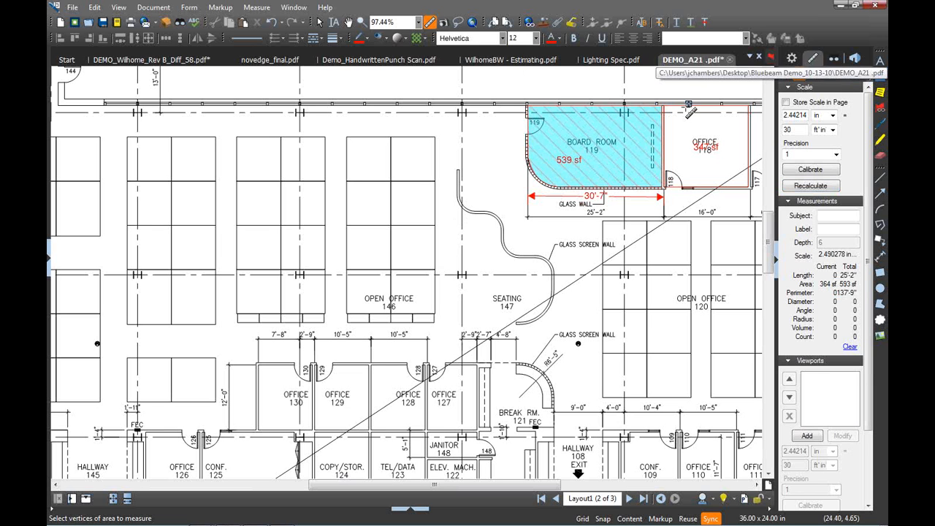
click(834, 58)
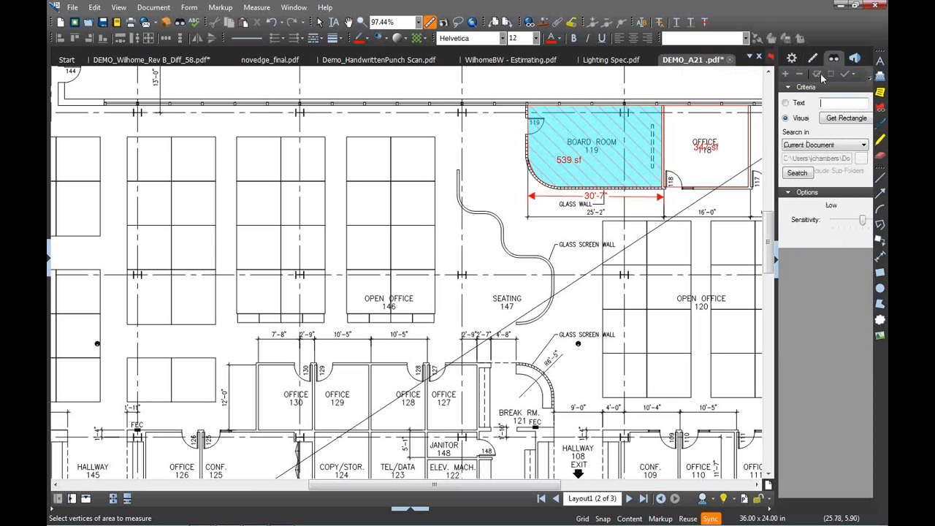
Zoom to the restrooms and box the top men's restroom sink as the search sample
click(840, 118)
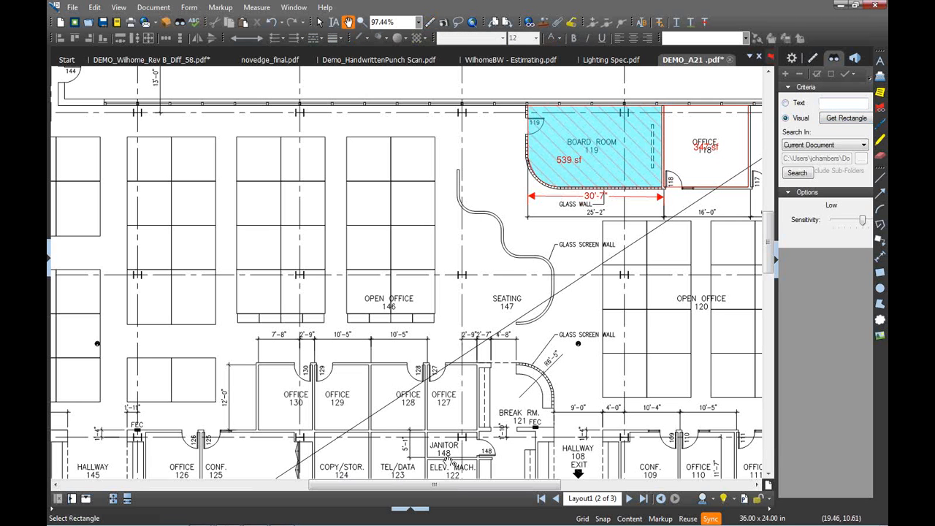
key(Escape)
drag(476, 421, 452, 245)
drag(394, 349, 421, 246)
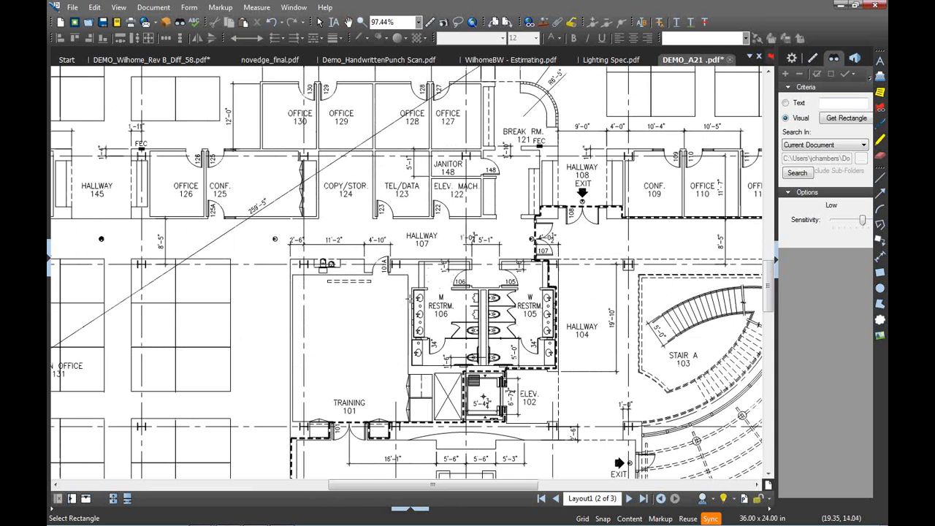
scroll(409, 298, up, 1)
scroll(410, 298, up, 4)
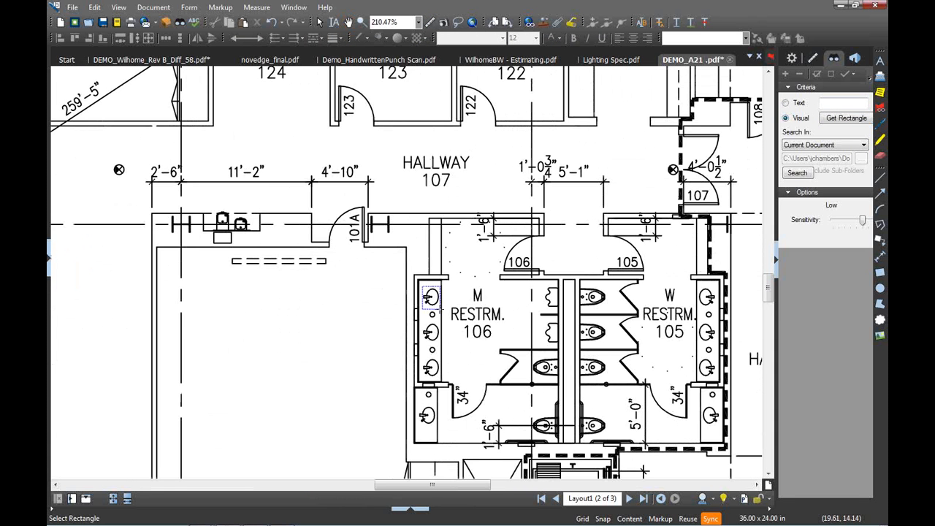
drag(439, 309, 440, 309)
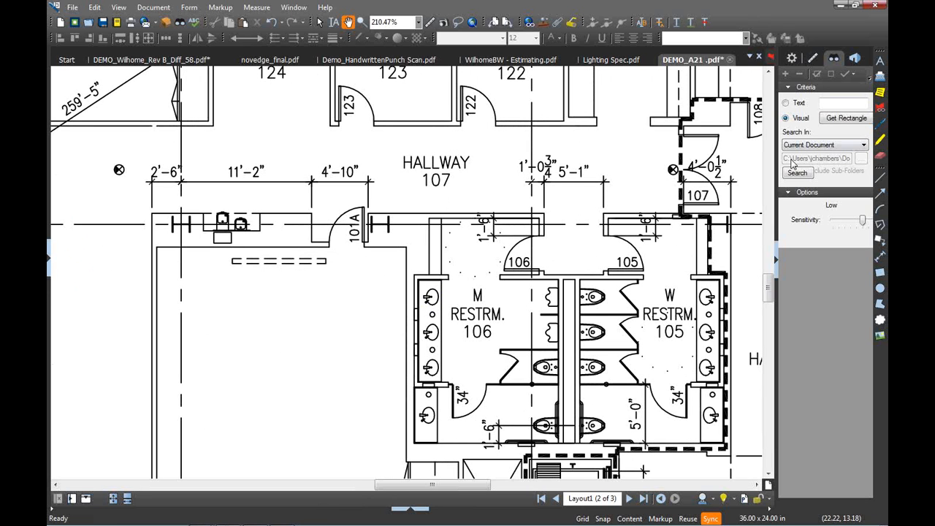
Run the visual search on the current document only
click(839, 146)
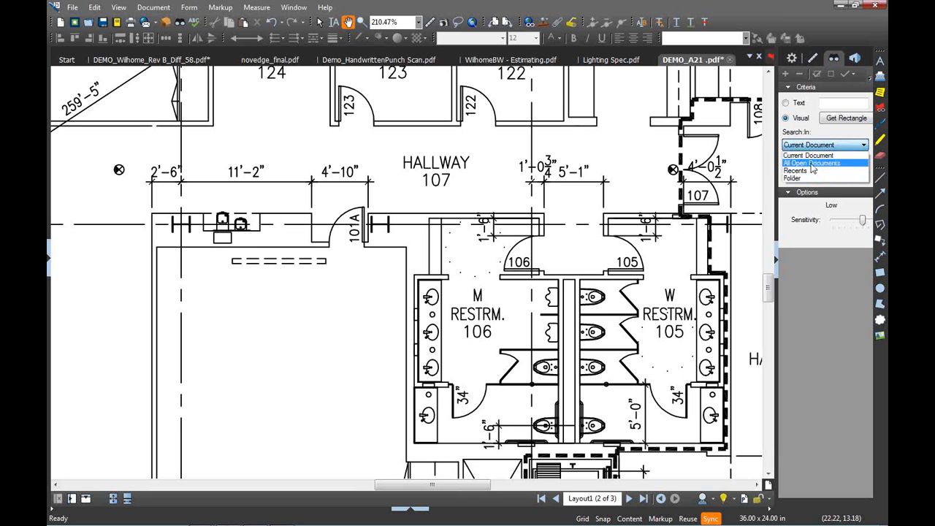
click(812, 156)
click(801, 175)
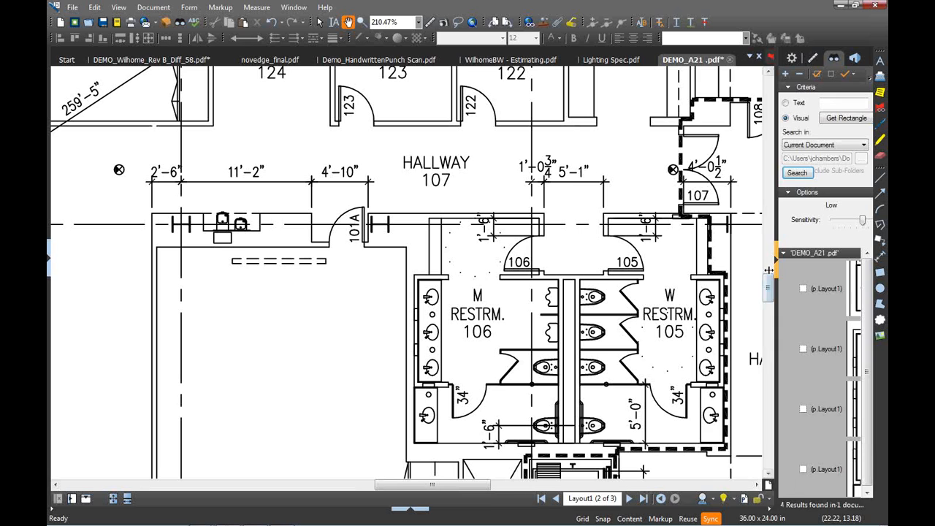
Widen the results, preview three sink matches, and check all four results
drag(768, 271, 699, 270)
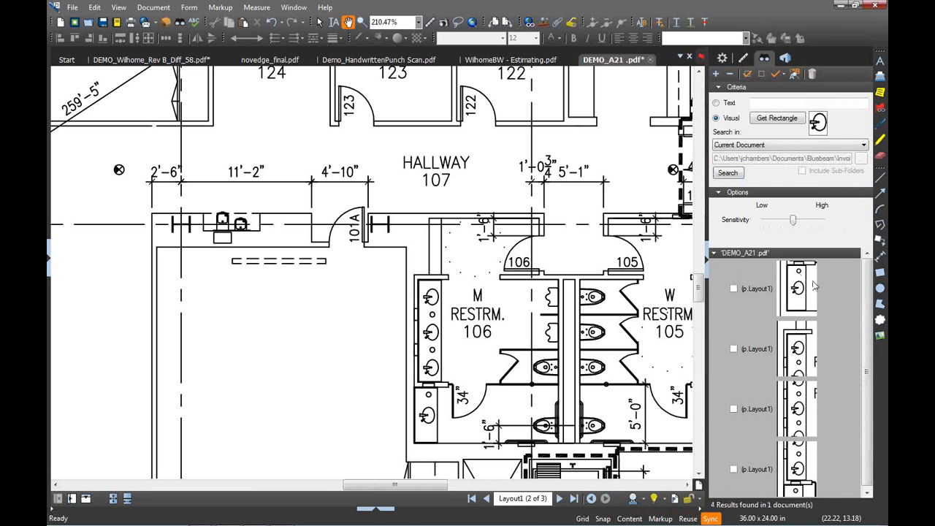
click(814, 285)
click(813, 354)
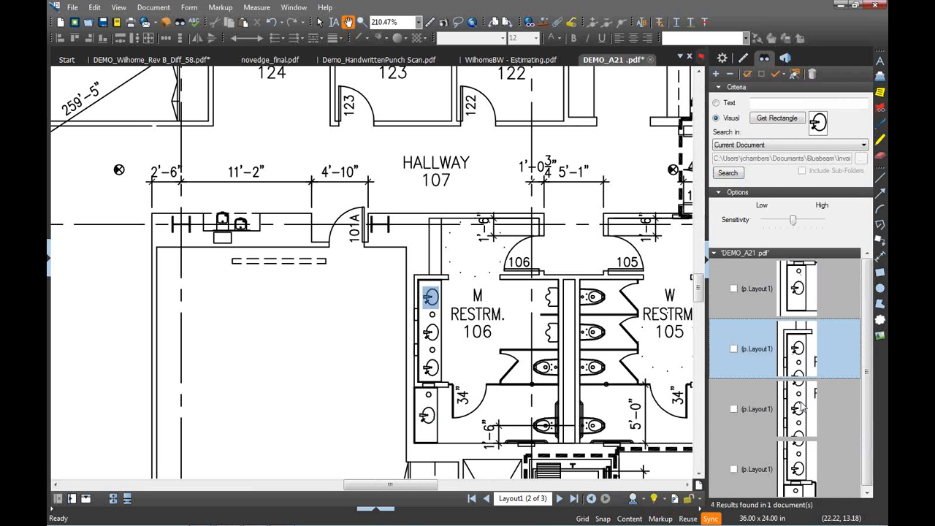
click(801, 407)
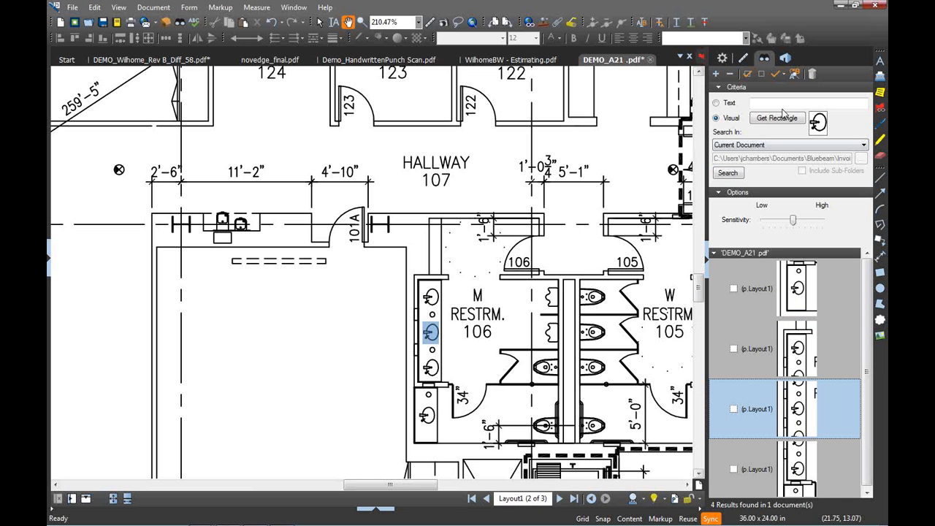
click(748, 75)
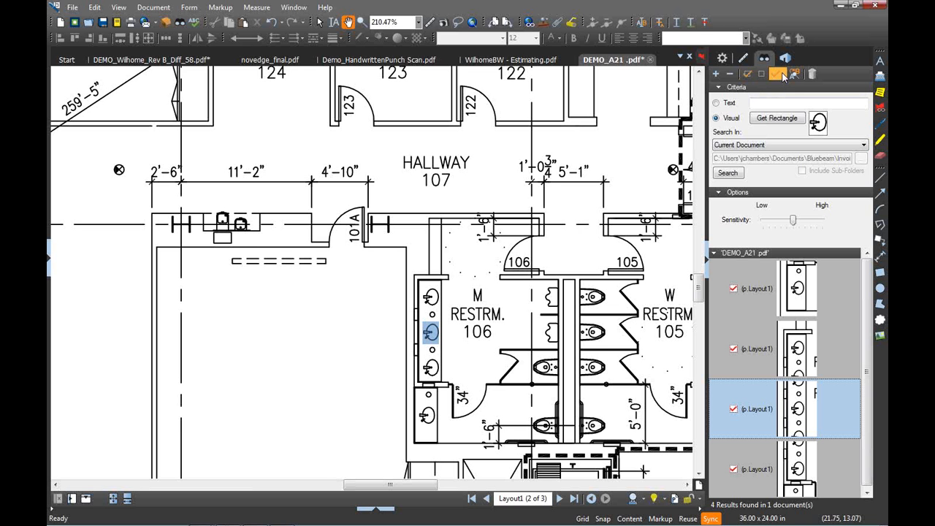
click(782, 75)
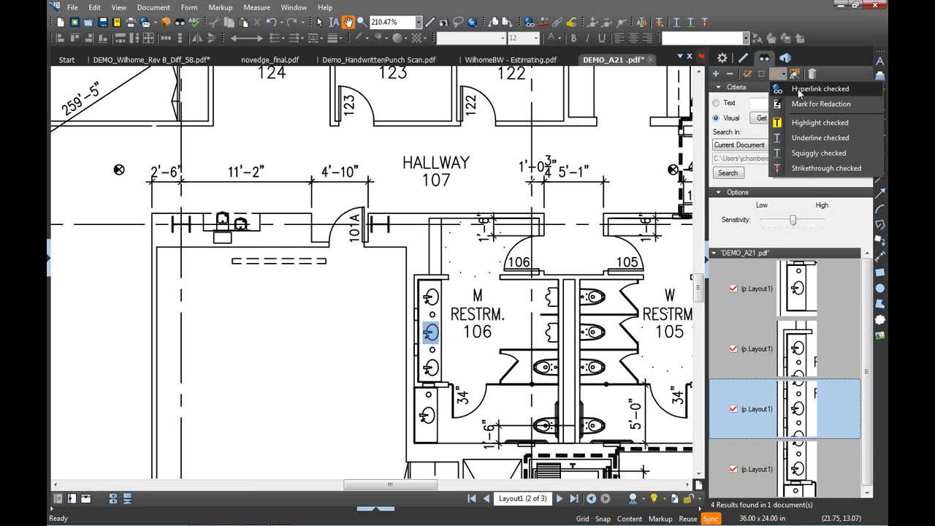
click(805, 88)
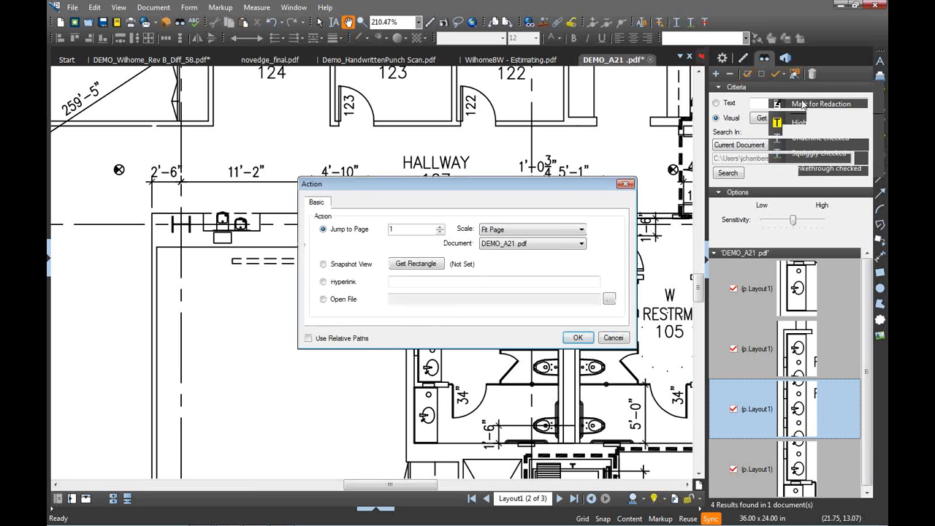
click(324, 283)
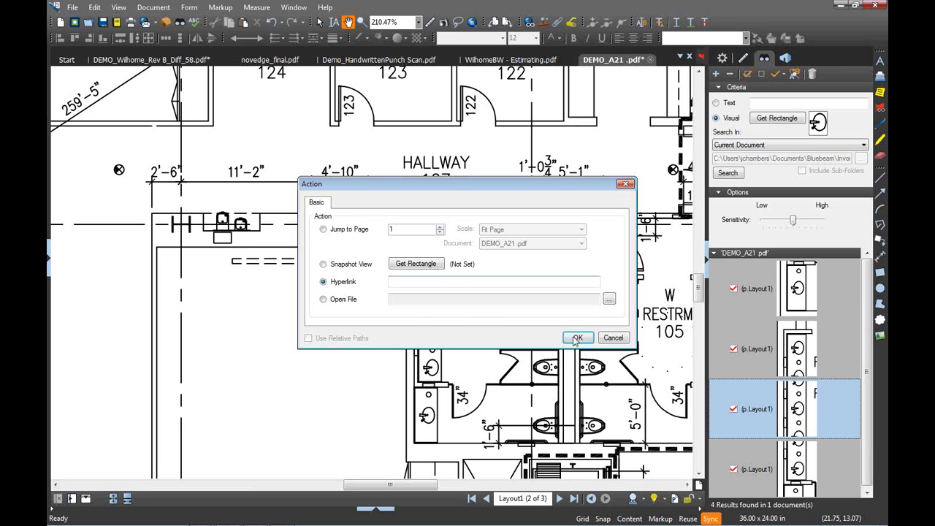
click(620, 342)
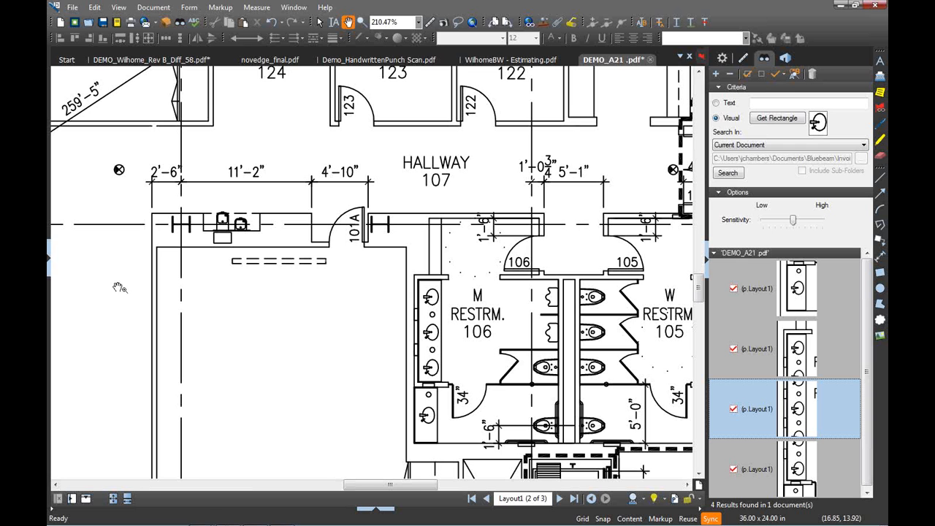
Show the DEMO_A21.pdf page thumbnails and open the File Access preferences
click(49, 271)
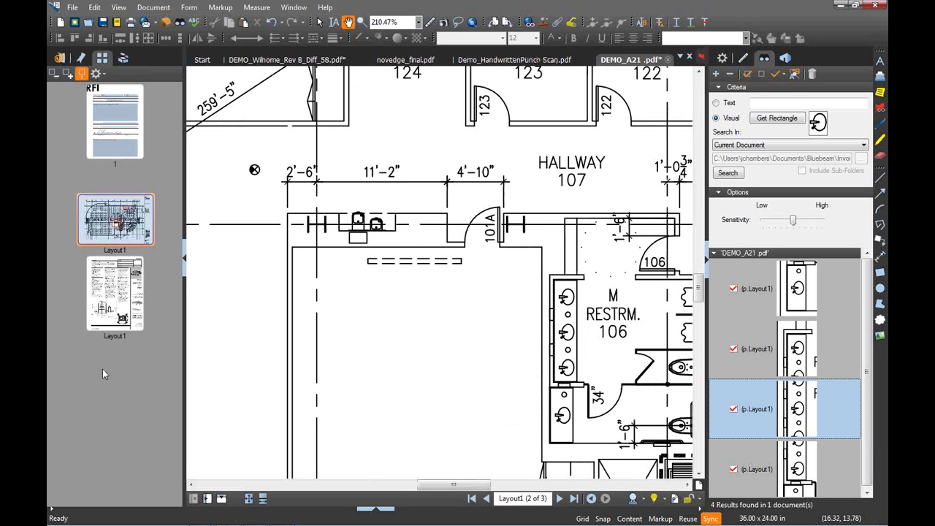
click(95, 7)
click(194, 354)
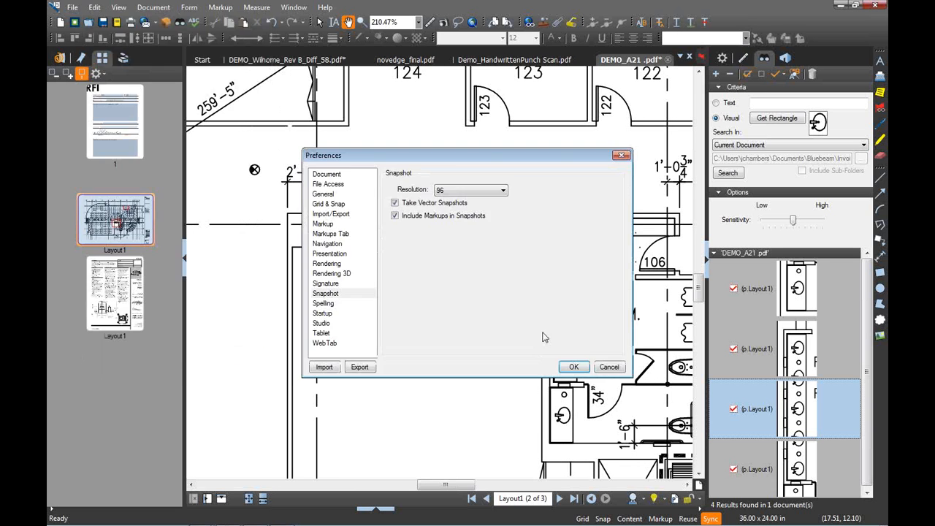
click(338, 185)
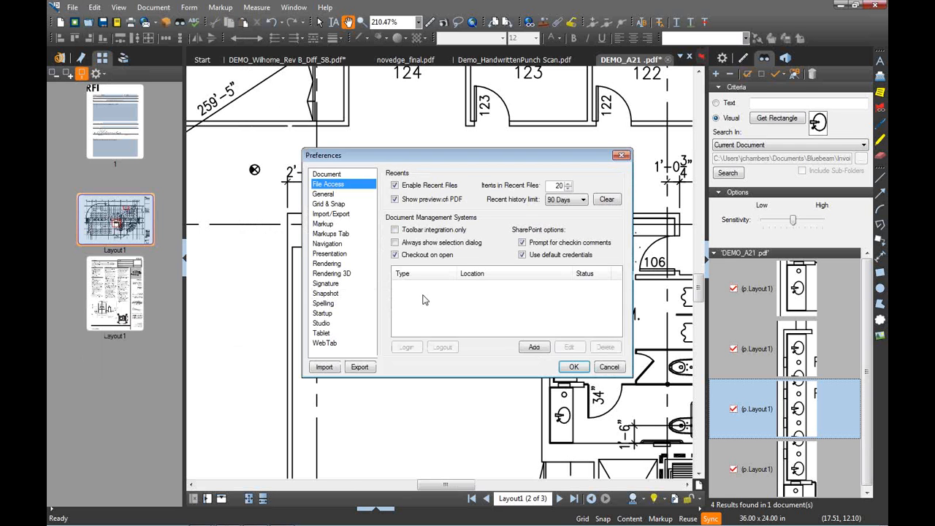
Start adding a document management system, then cancel it and leave Preferences unchanged
click(604, 290)
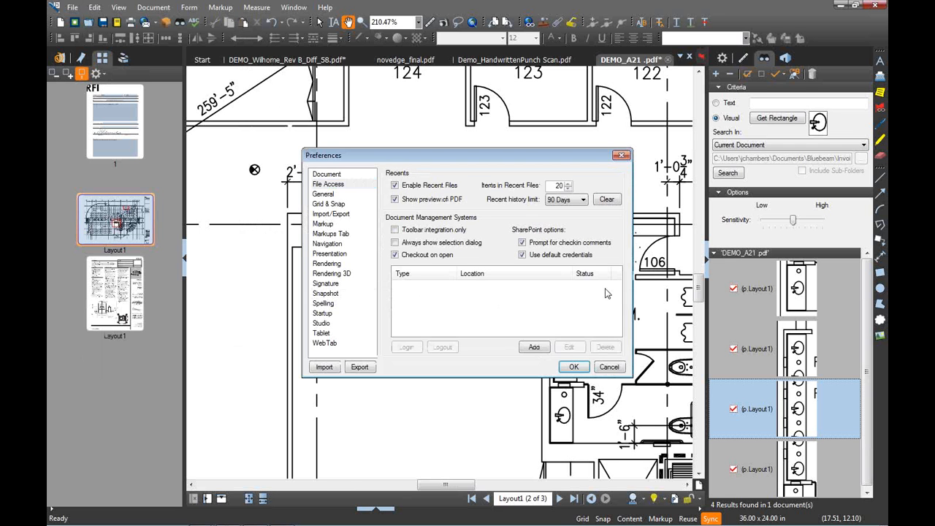
click(534, 347)
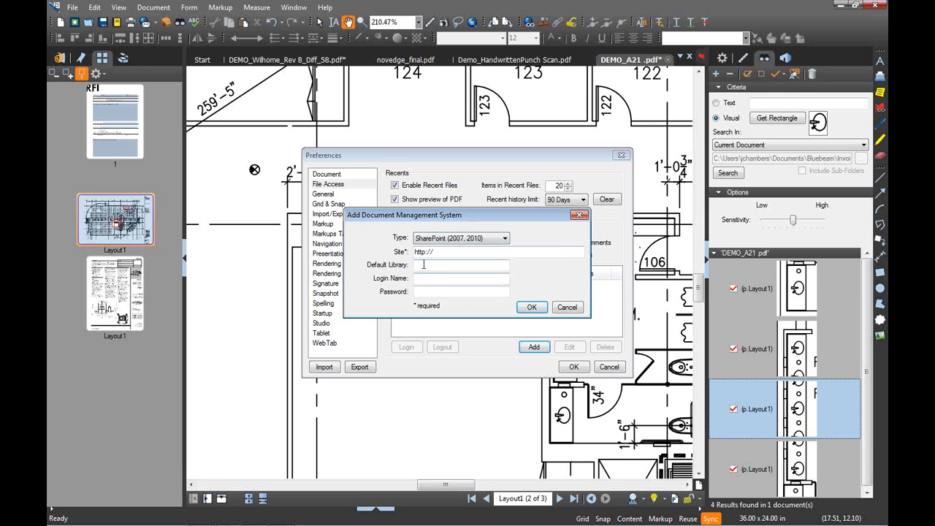
click(429, 276)
click(572, 307)
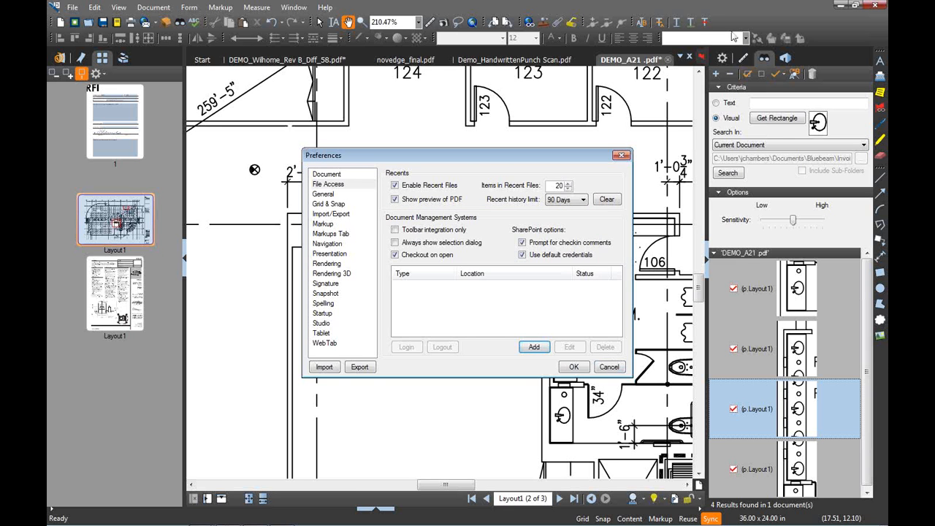
click(609, 366)
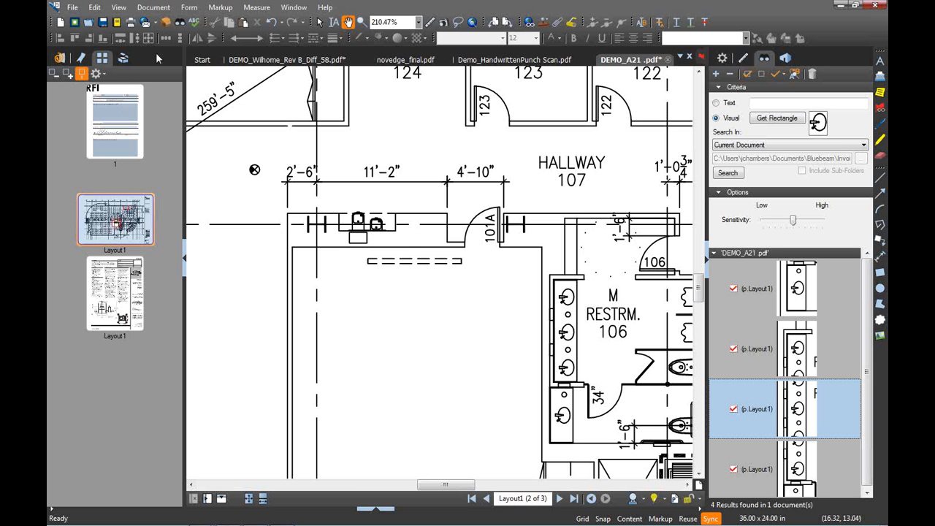
Open DEMO_RFI_100.pdf from the 3DFiles folder in File Access
click(59, 59)
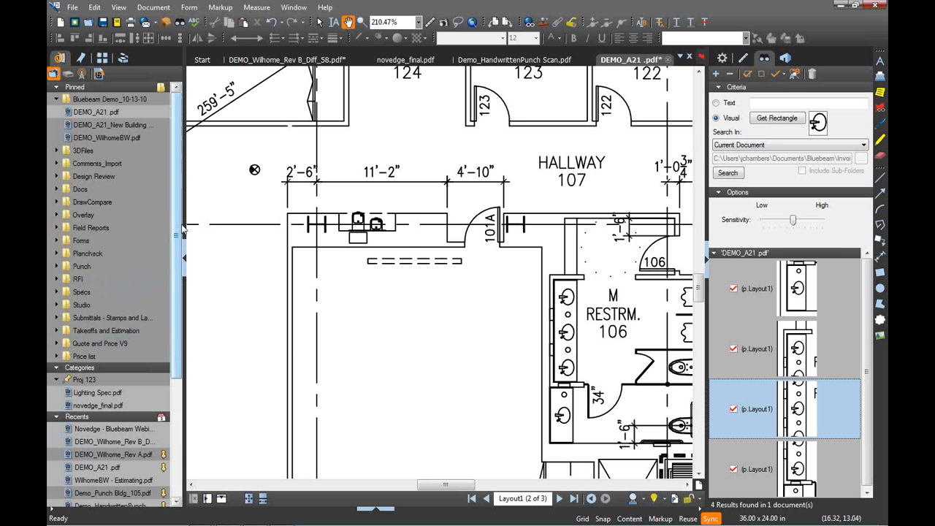
click(83, 150)
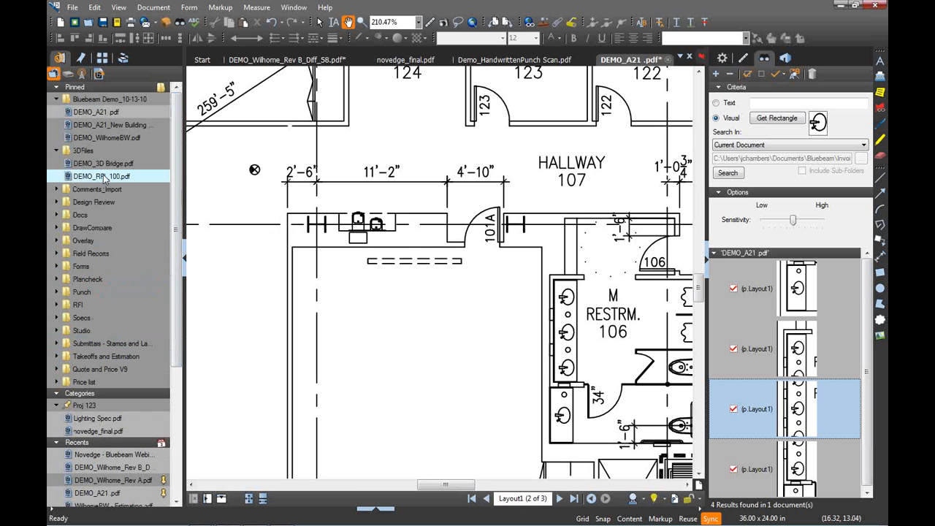
mouse_move(104, 178)
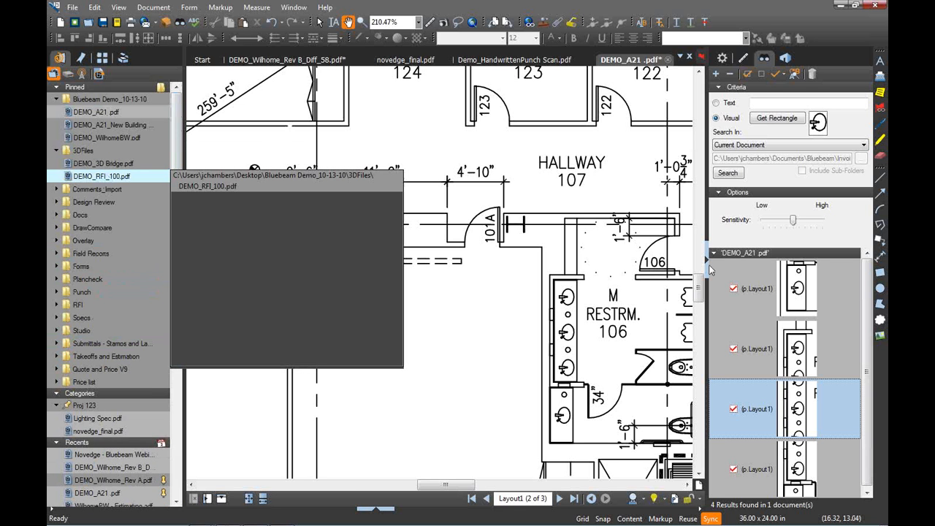
click(295, 241)
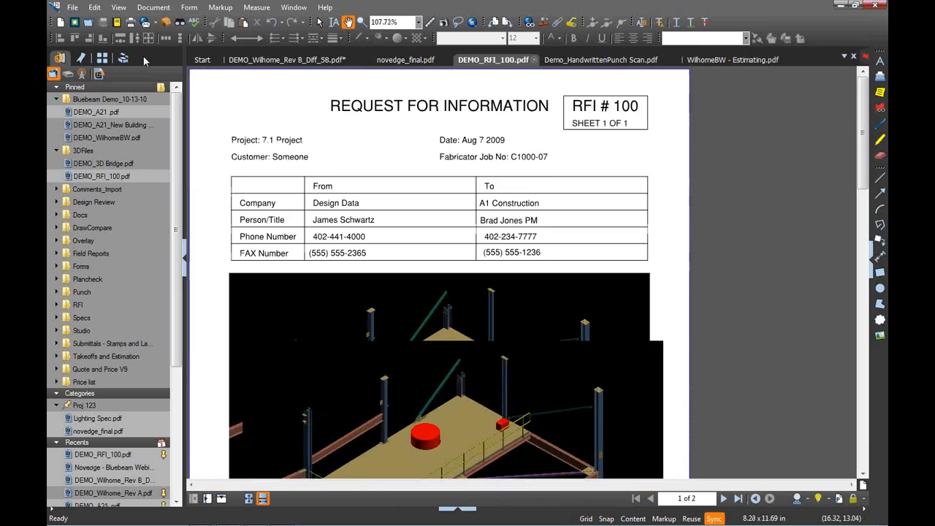
Show the 3D Model Tree panel beside the document
right_click(144, 56)
mouse_move(188, 64)
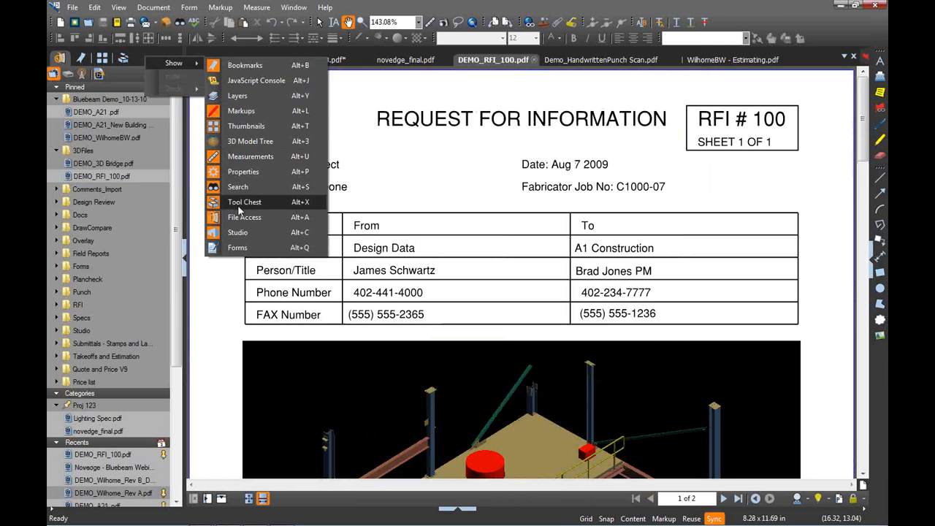
click(257, 140)
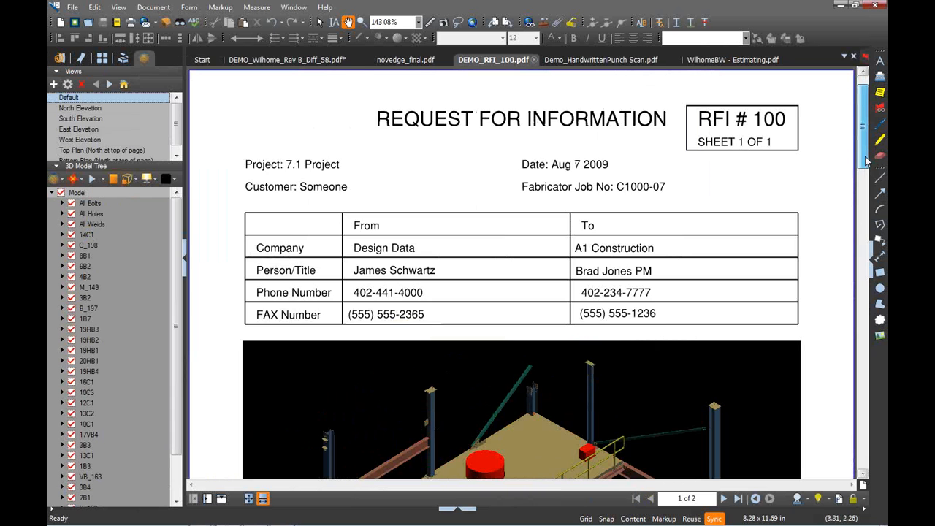
Scroll to the 3D steel platform model and orbit it to view the underside
scroll(415, 320, down, 3)
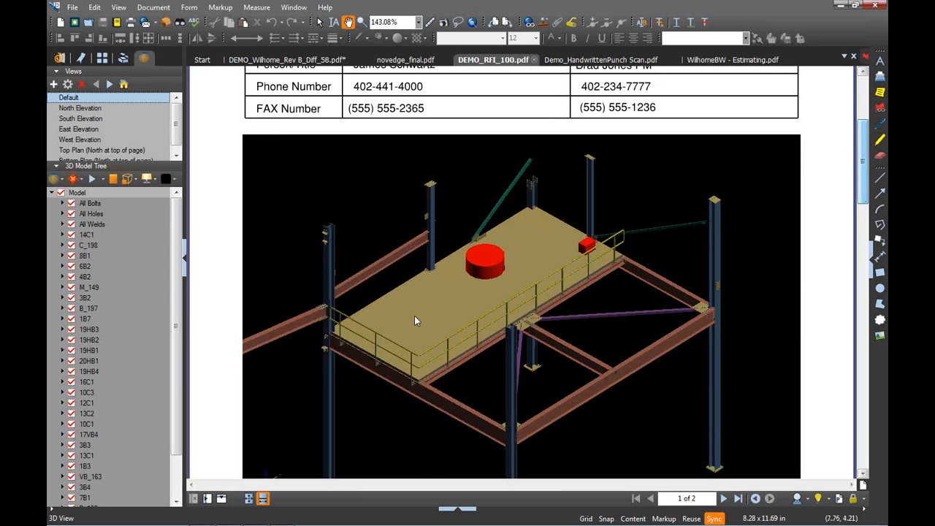
mouse_move(458, 320)
mouse_down()
mouse_move(529, 335)
mouse_move(547, 298)
mouse_move(422, 325)
mouse_move(448, 356)
mouse_move(468, 320)
mouse_up()
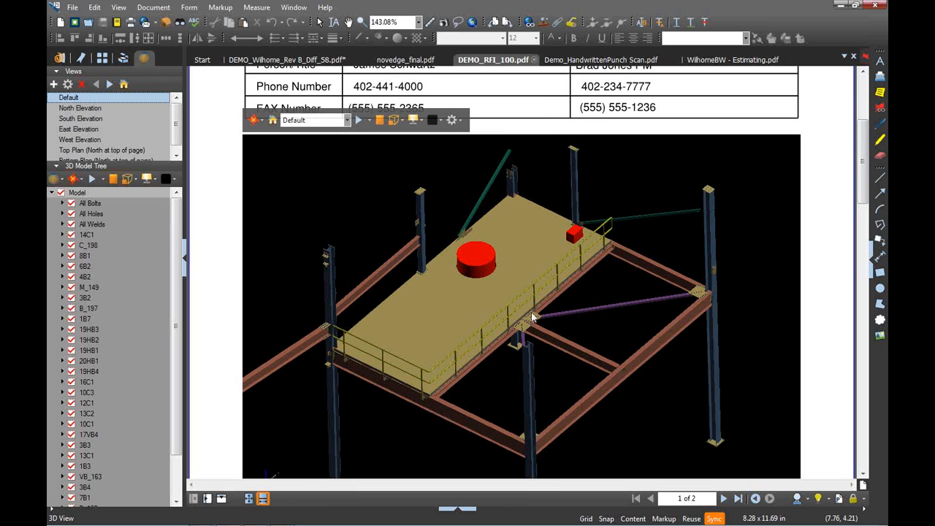
drag(497, 317, 393, 244)
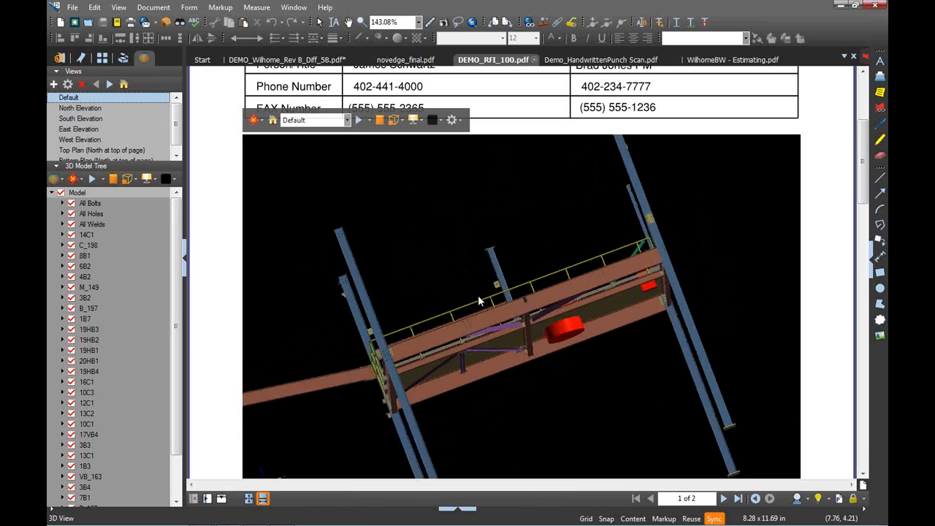
drag(478, 295, 408, 178)
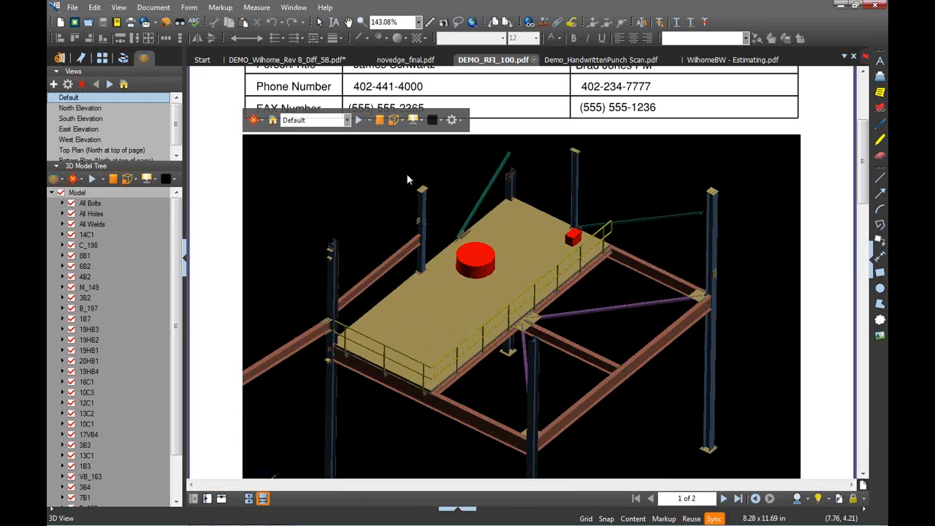
Render the model in Solid Wireframe mode, then switch back to Solid
click(401, 120)
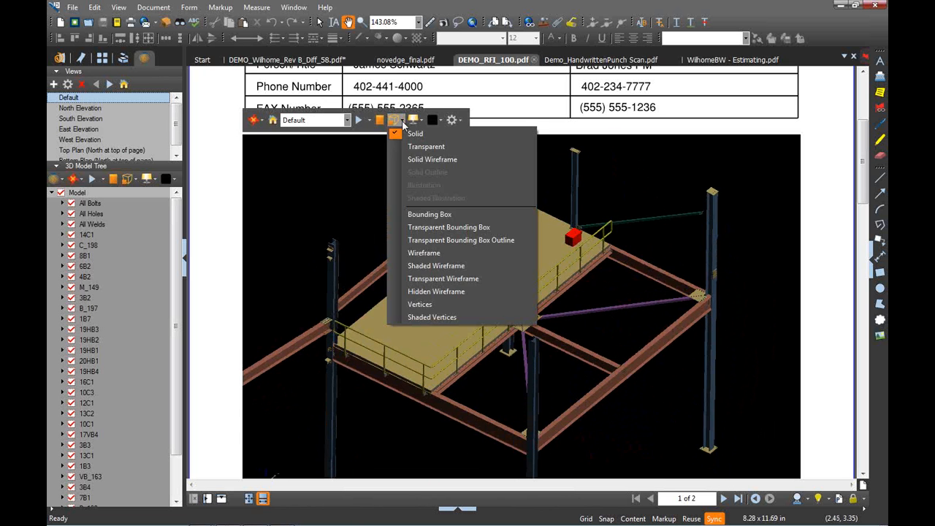
click(433, 159)
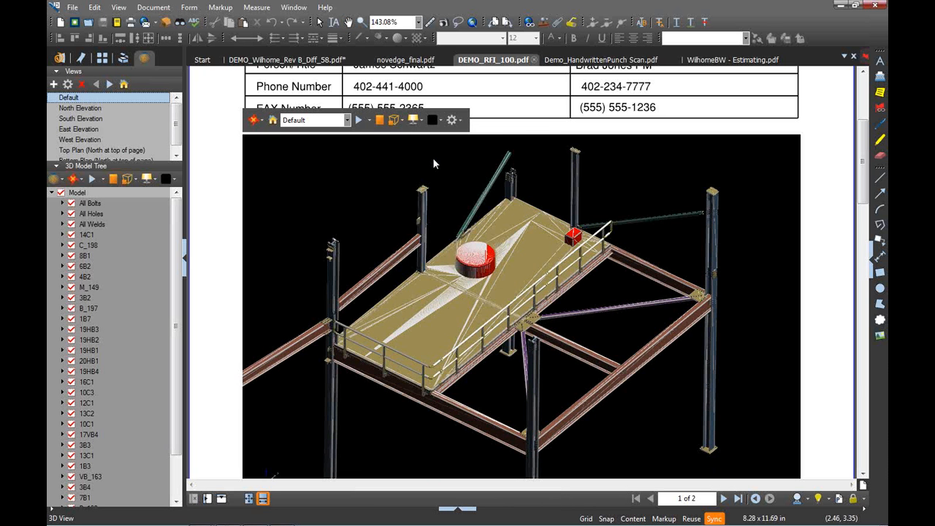
click(398, 120)
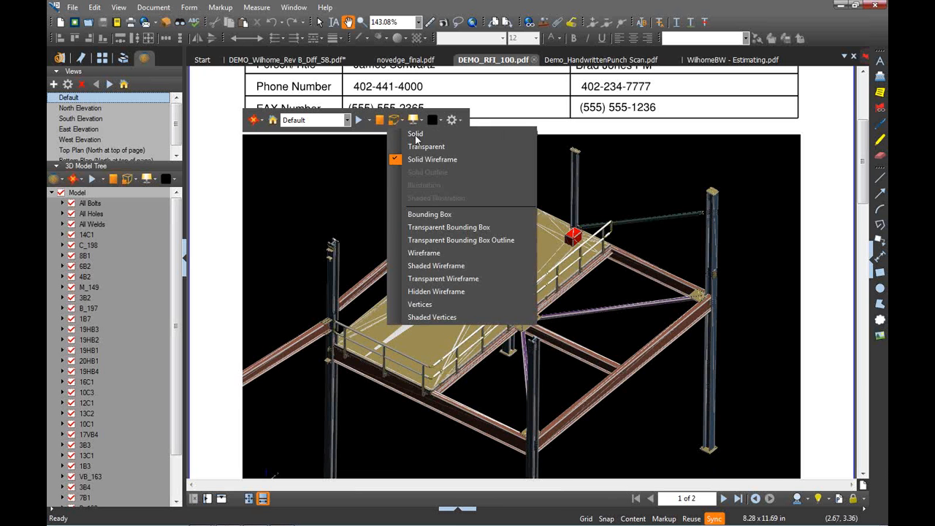
click(415, 134)
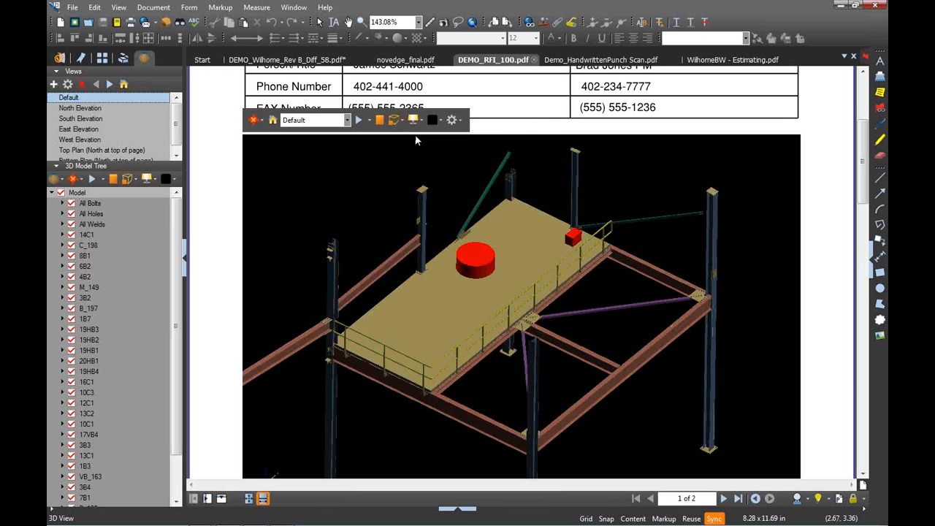
Show the North Elevation view, then run Cycle Views briefly and stop it
click(349, 122)
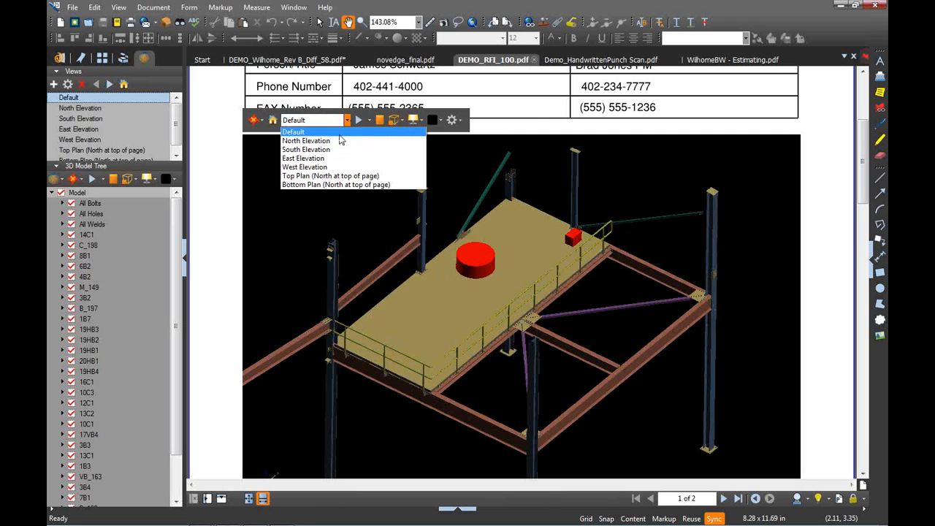
click(307, 141)
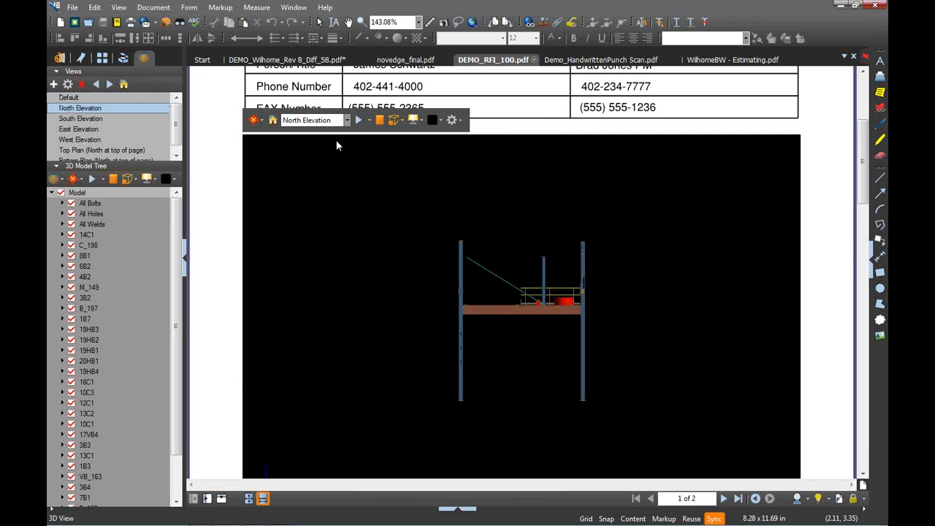
click(369, 120)
click(391, 147)
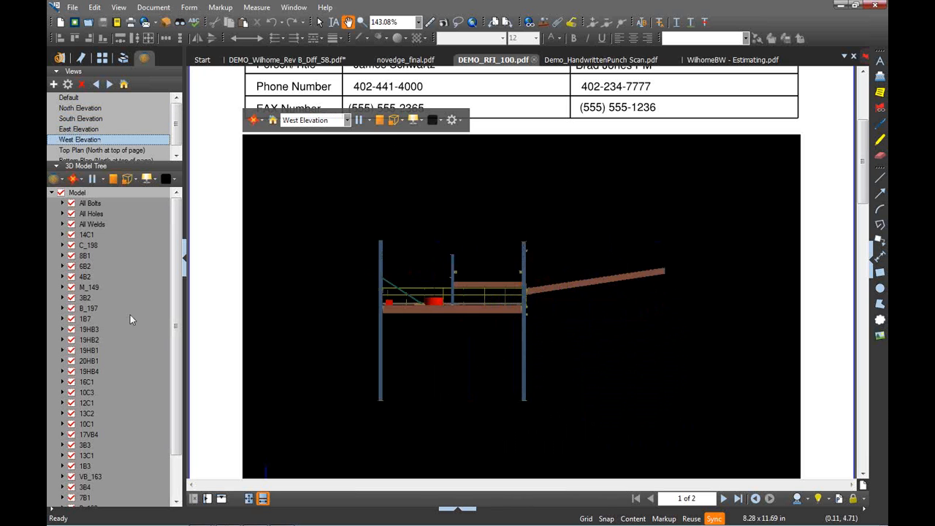
drag(179, 252, 178, 313)
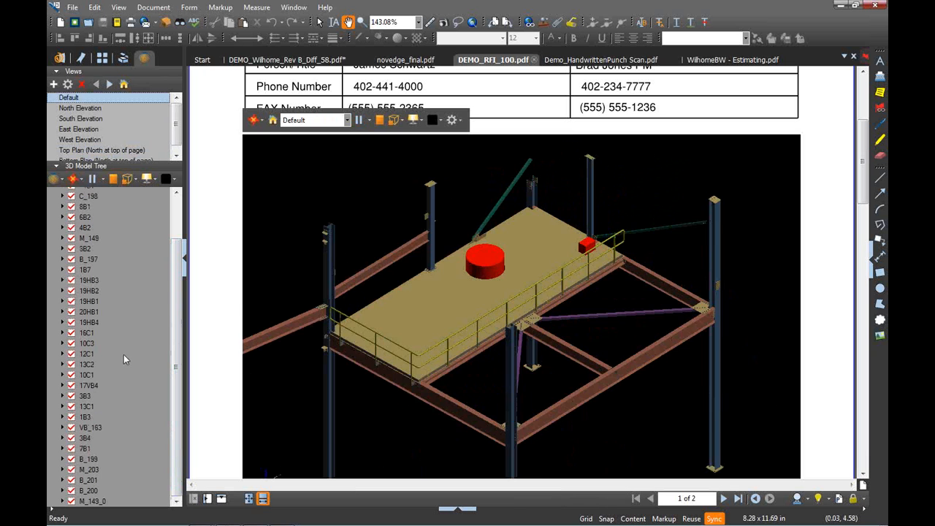
click(358, 120)
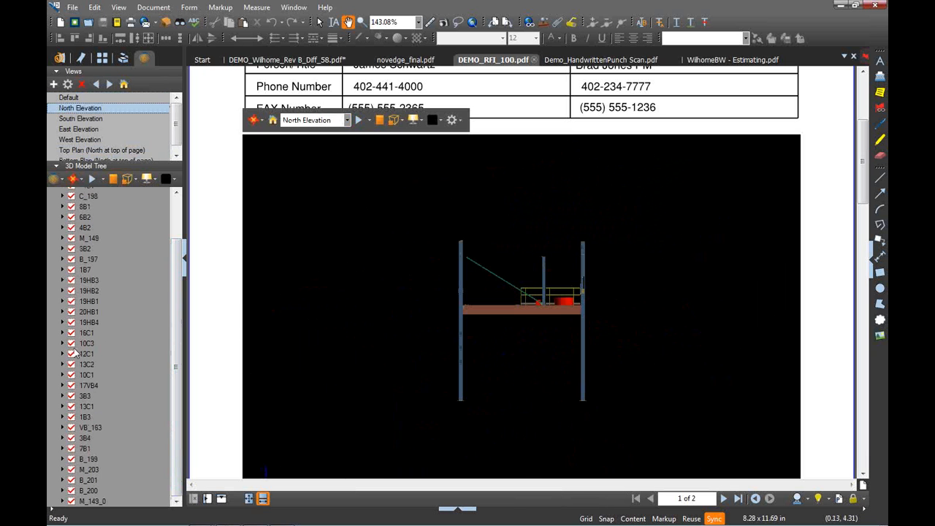
Highlight member 16C1, tilt and zoom closer, then highlight member 10C3 instead
click(73, 333)
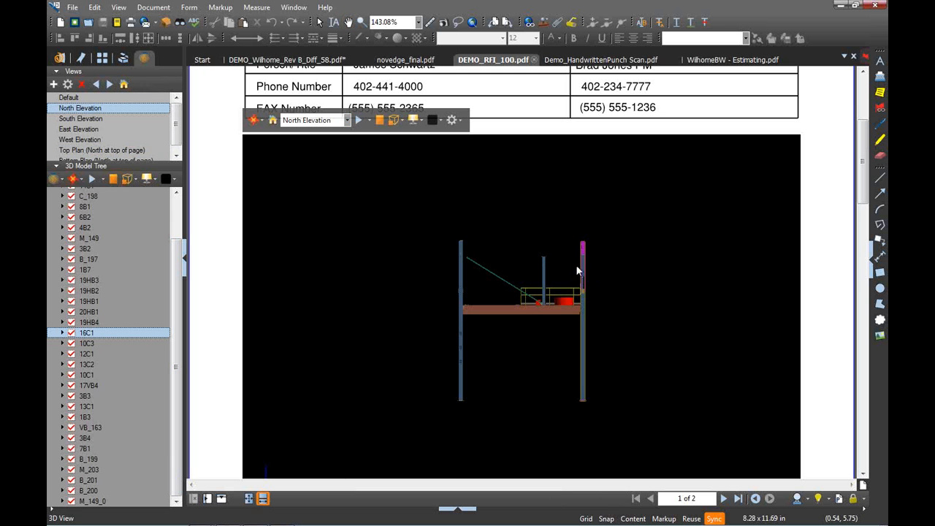
drag(527, 304, 557, 330)
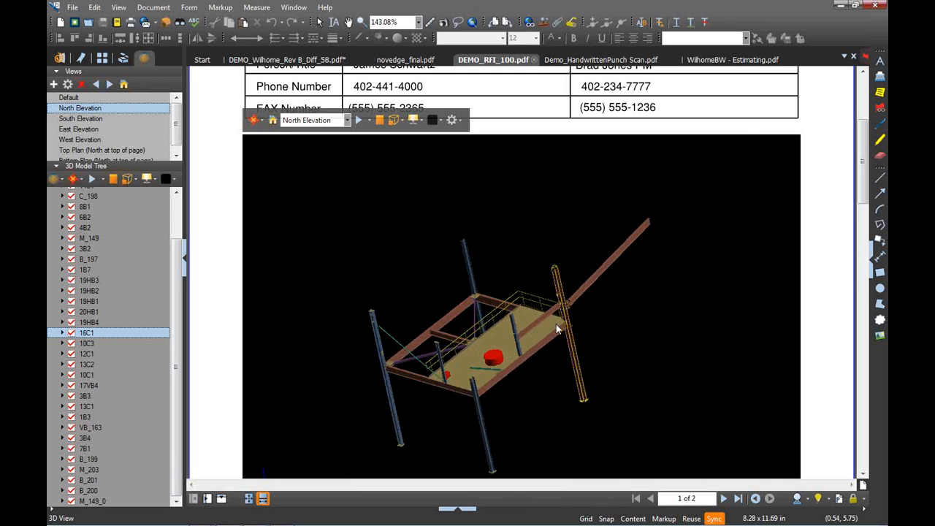
scroll(556, 325, up, 6)
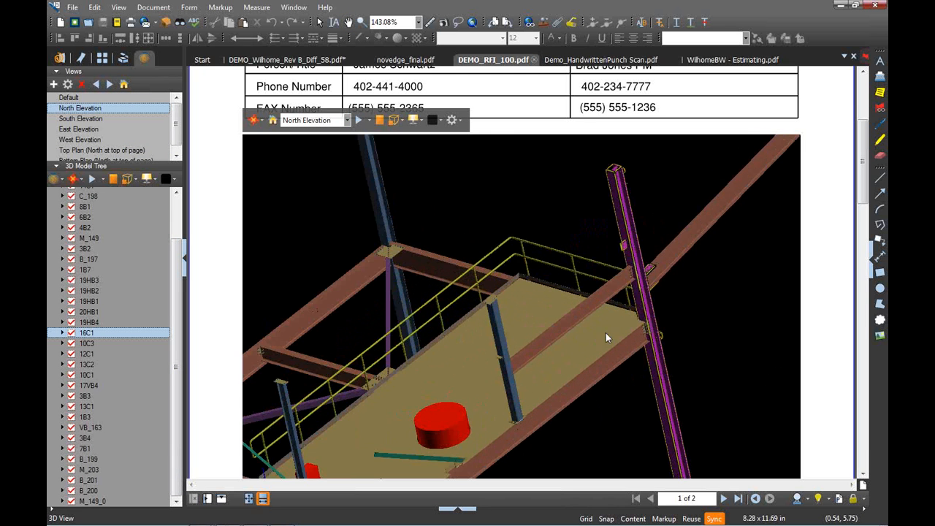
drag(603, 338, 472, 369)
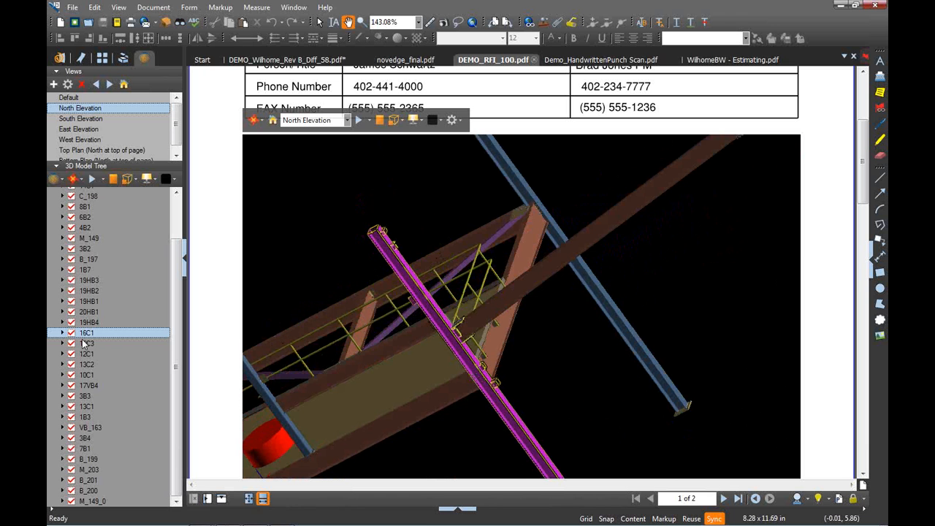
click(85, 344)
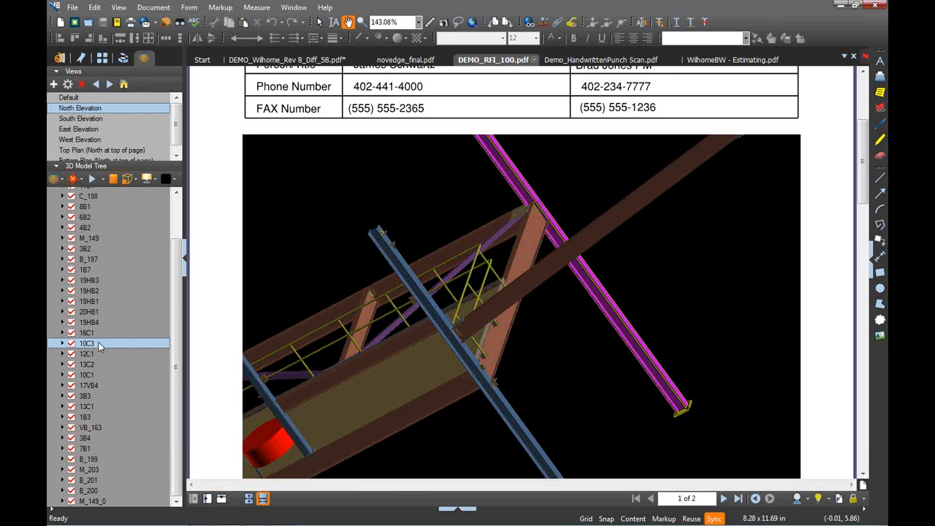
mouse_move(797, 362)
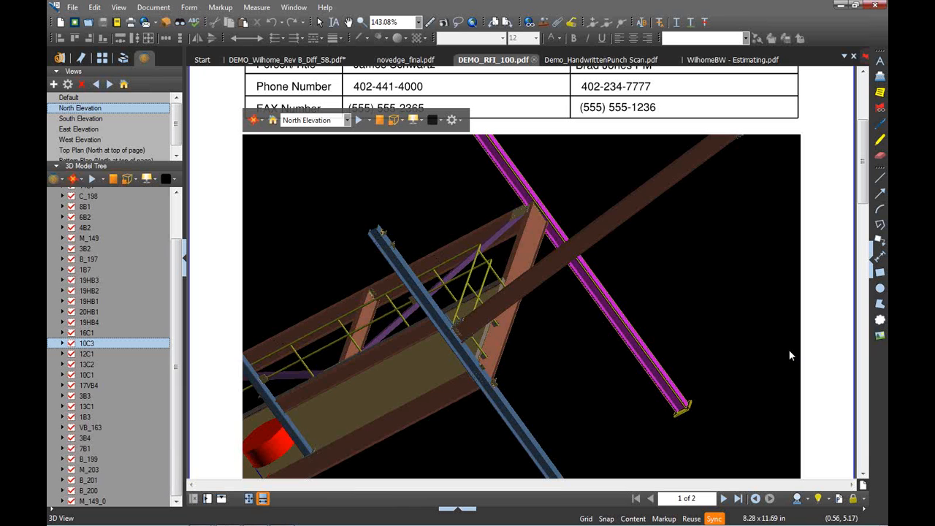
Switch to Pan and novedge_final.pdf, then collapse the side panel to show the slide full-width
key(shift+v)
click(409, 61)
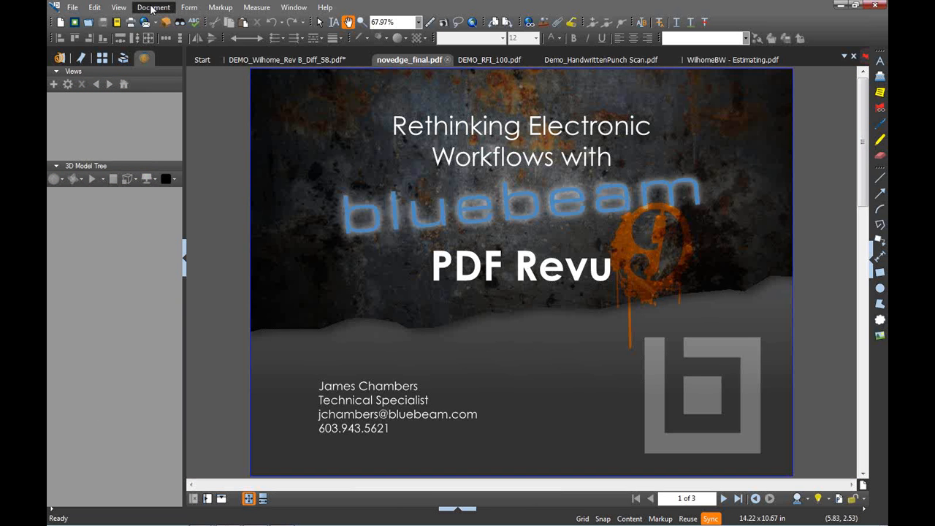
click(152, 9)
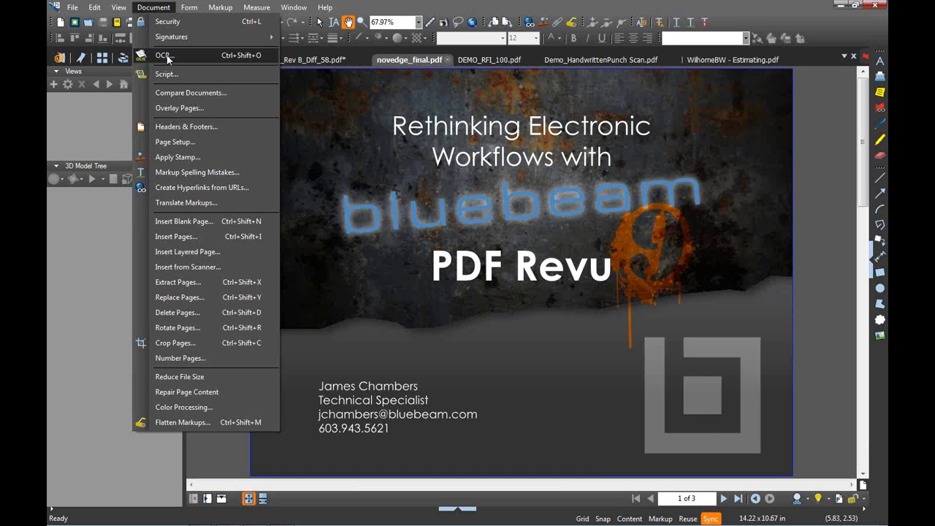
click(793, 10)
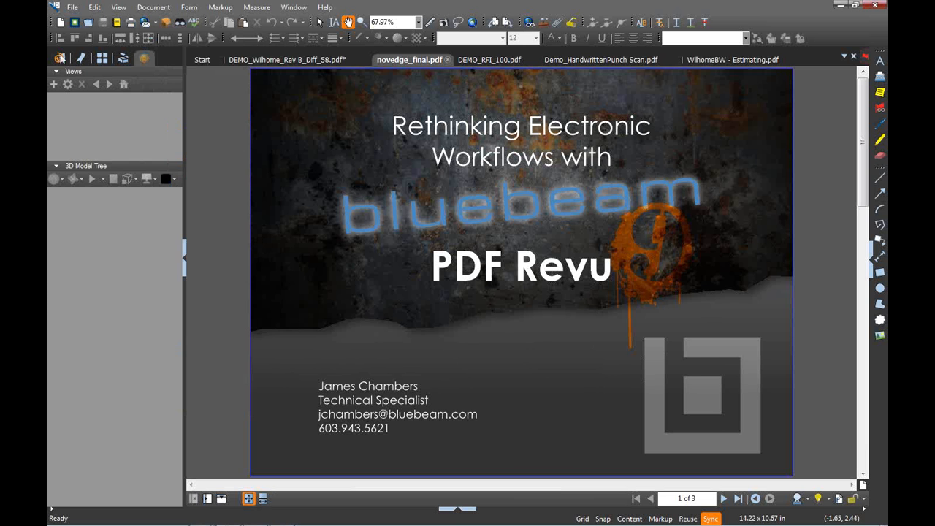
click(59, 58)
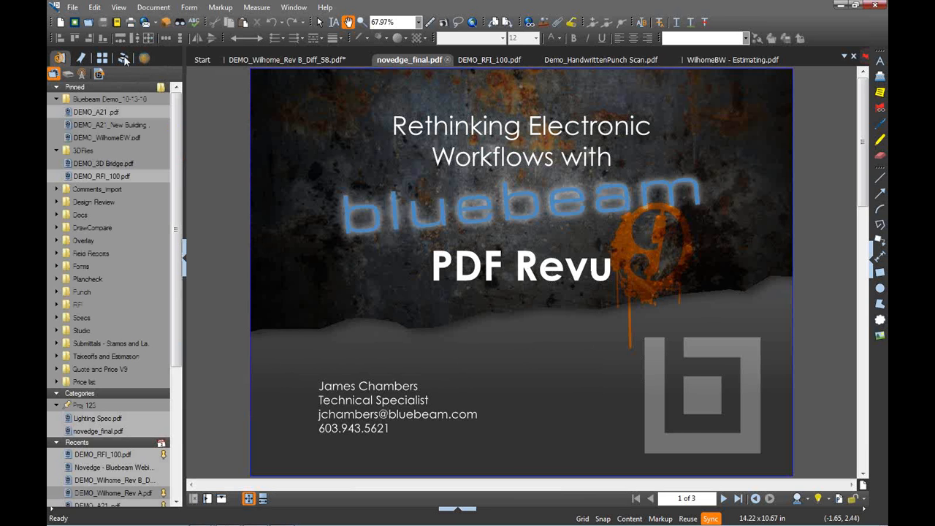
click(185, 254)
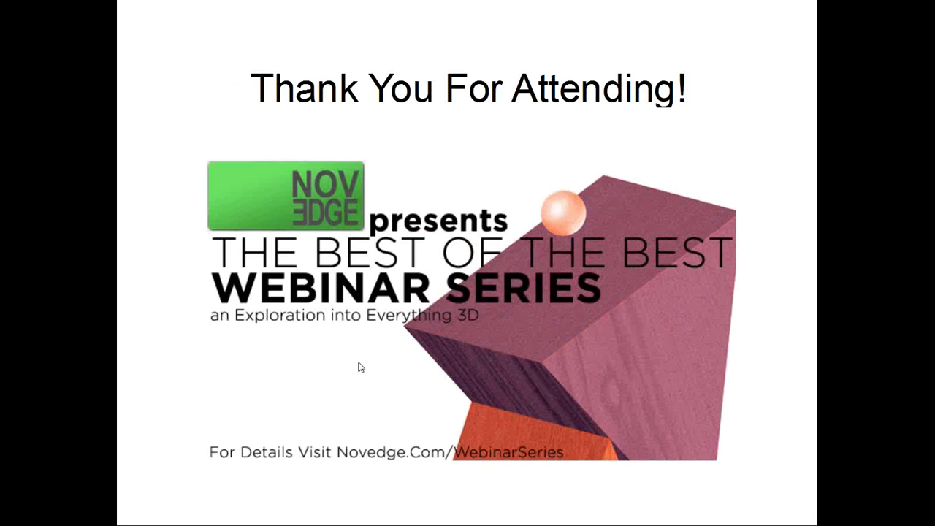
Advance the slideshow to the 'COMING UP!' 3ds Max 2012 for Entertainment slide
key(Right)
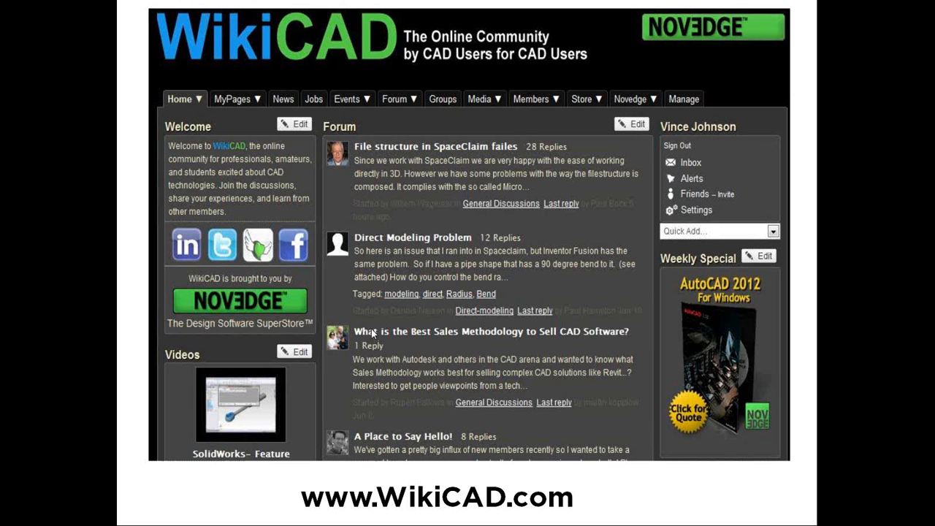
click(372, 333)
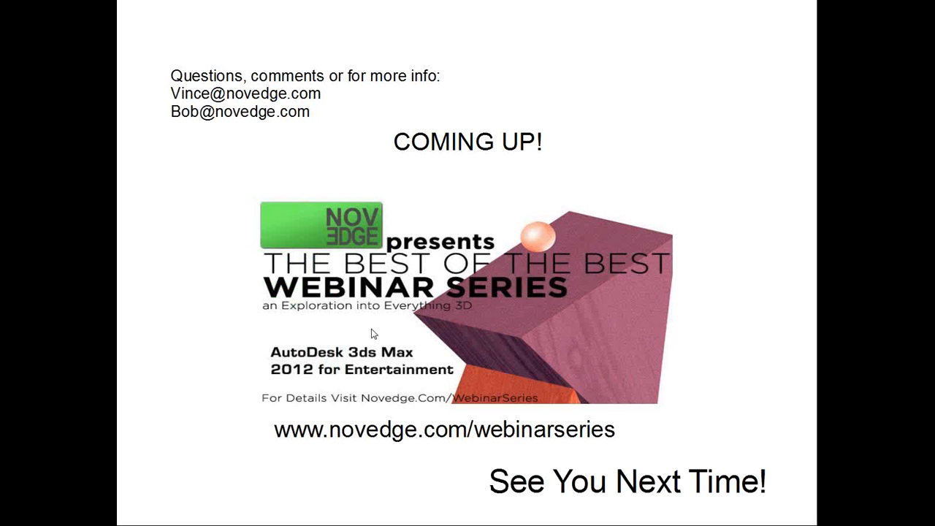